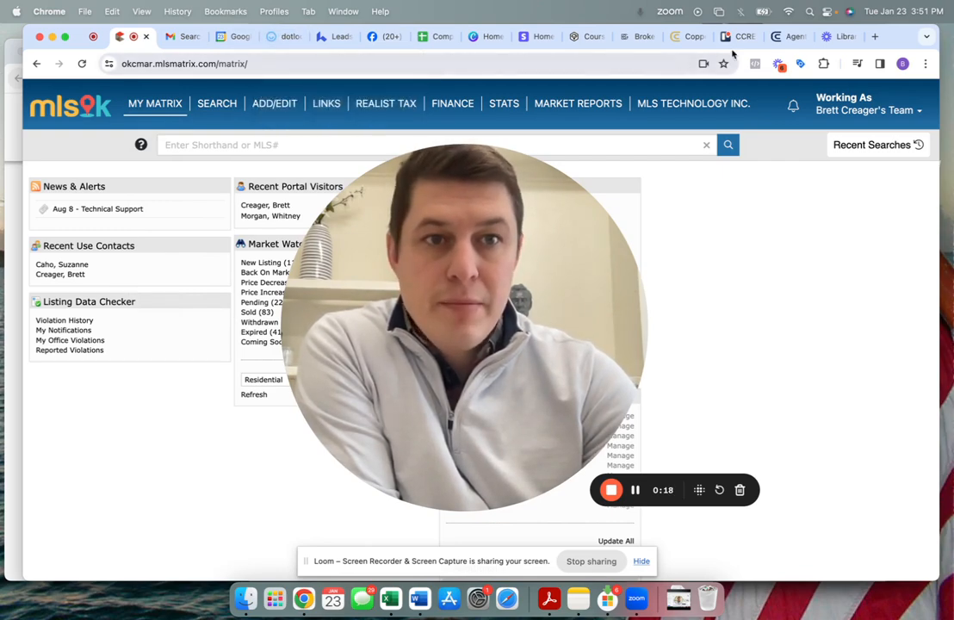
- From the Copper Creek agent portal, go to Oklahoma County's assessor page
{"action": "left_click", "coordinate": [782, 36]}
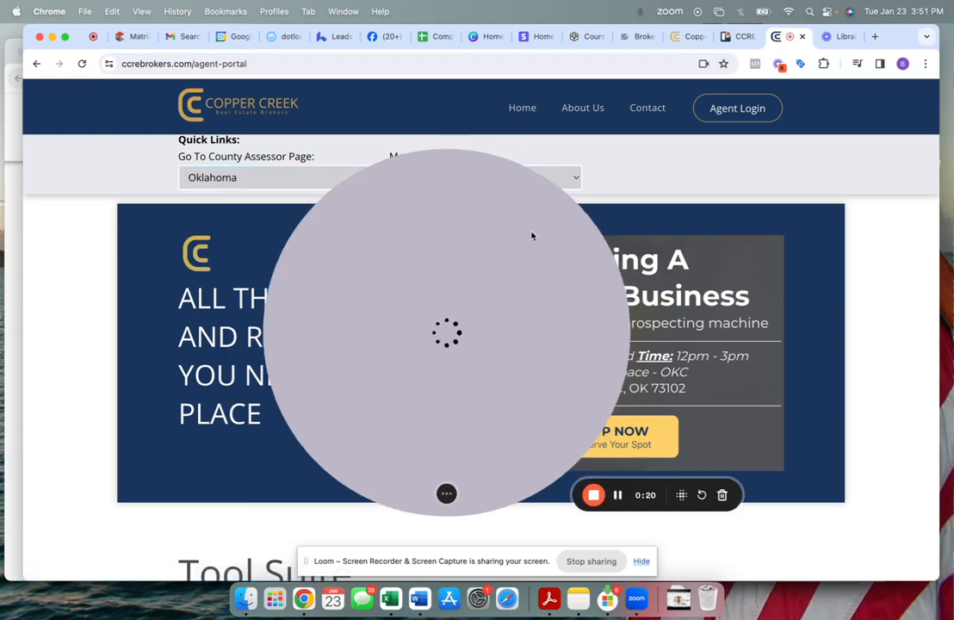
{"action": "left_click", "coordinate": [248, 104]}
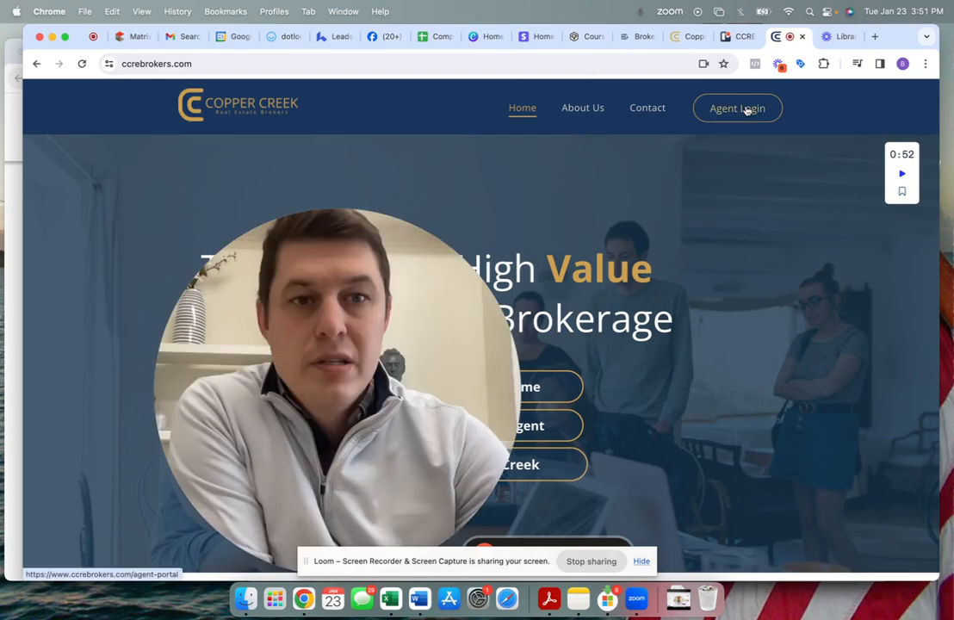
{"action": "left_click", "coordinate": [738, 107]}
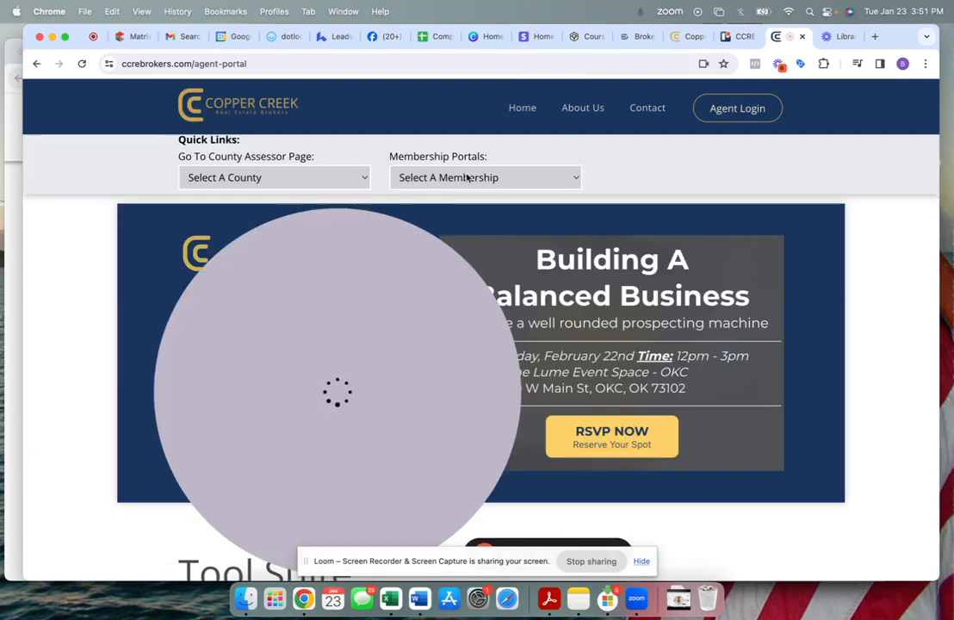
{"action": "left_click", "coordinate": [305, 181]}
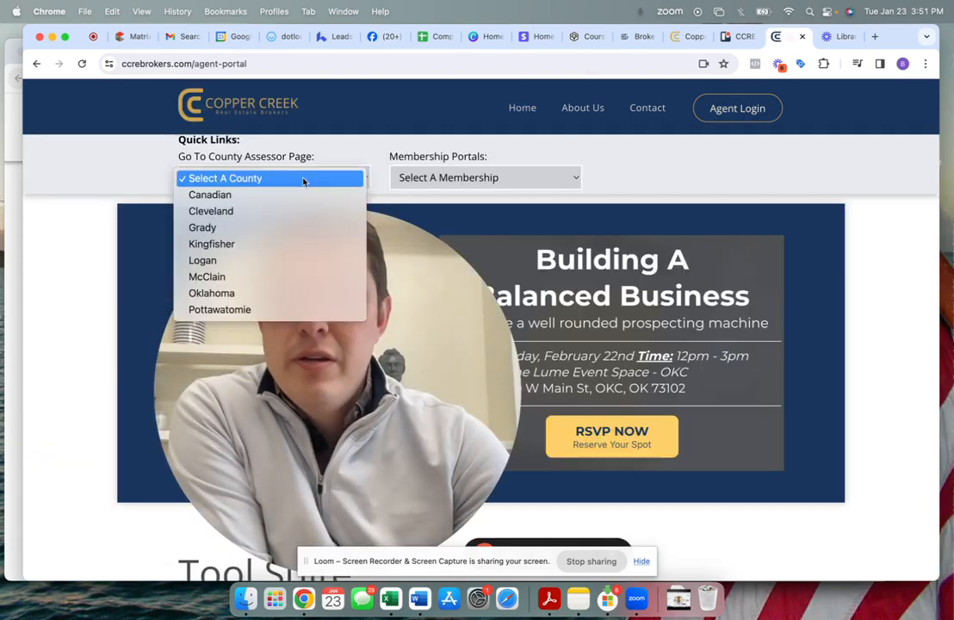
{"action": "left_click", "coordinate": [212, 293]}
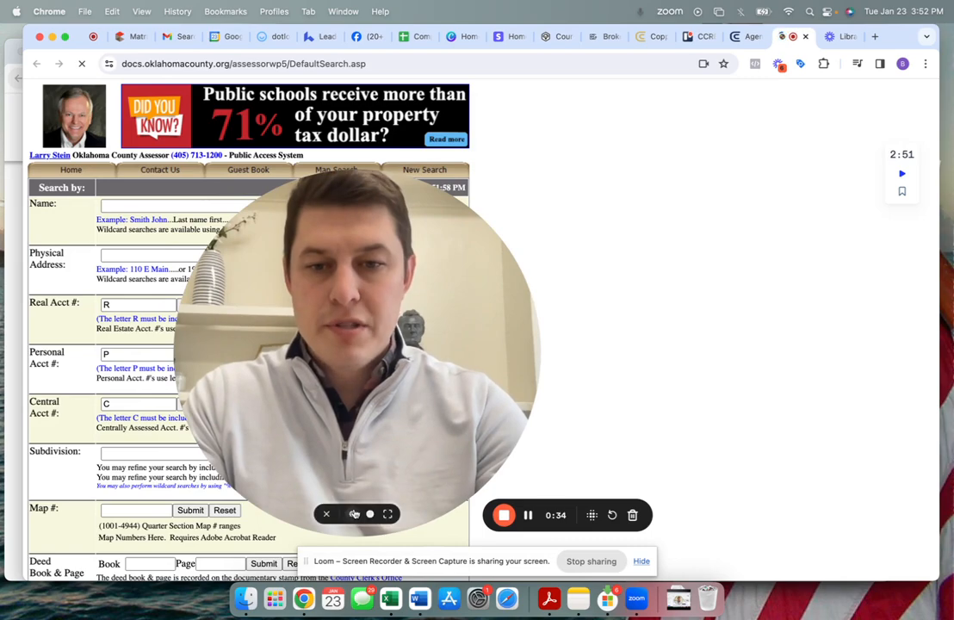
{"action": "left_click", "coordinate": [351, 513]}
{"action": "left_click_drag", "start_coordinate": [263, 478], "coordinate": [103, 516]}
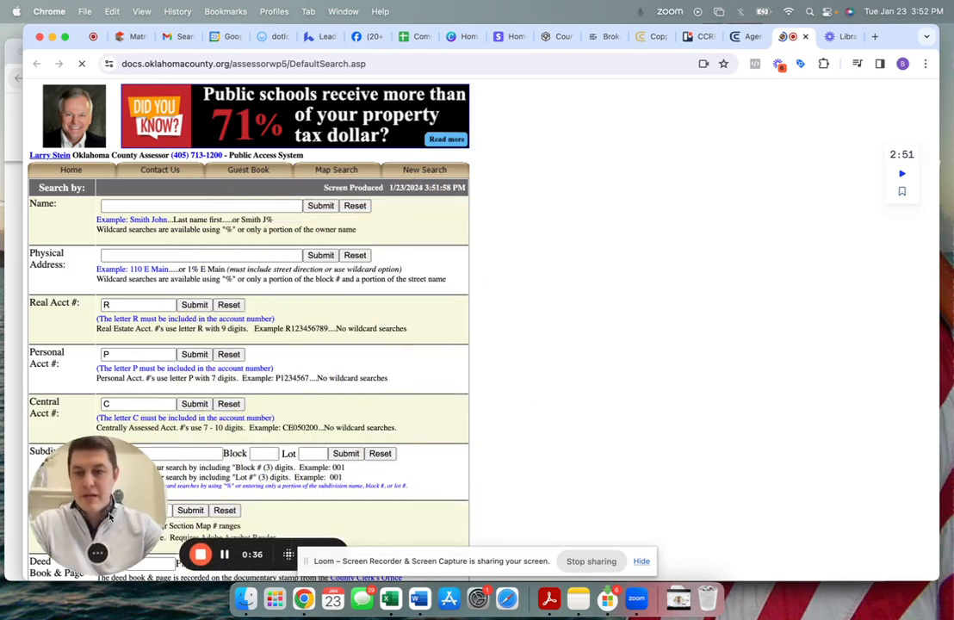
{"action": "left_click", "coordinate": [183, 255]}
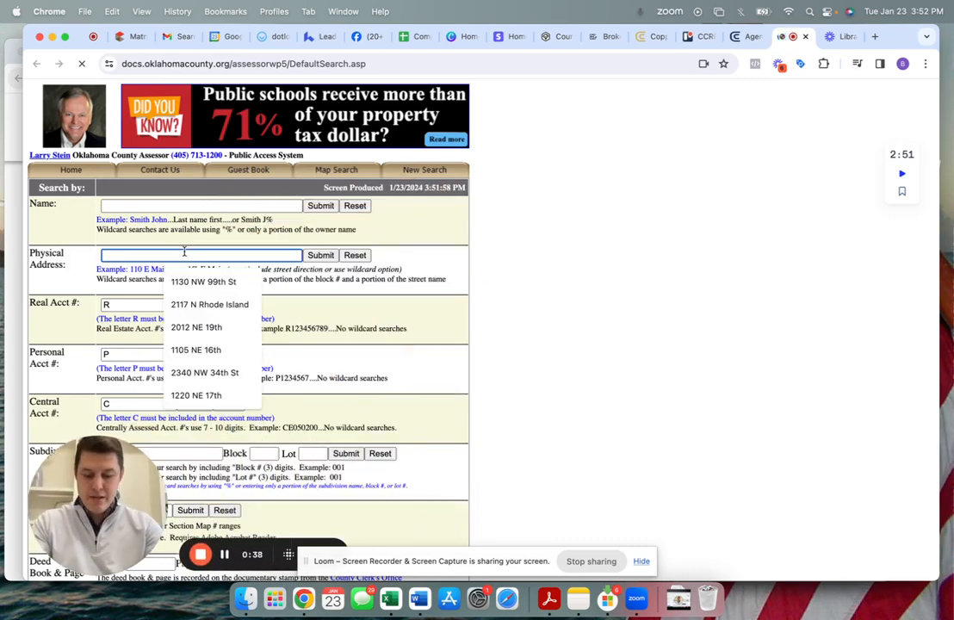
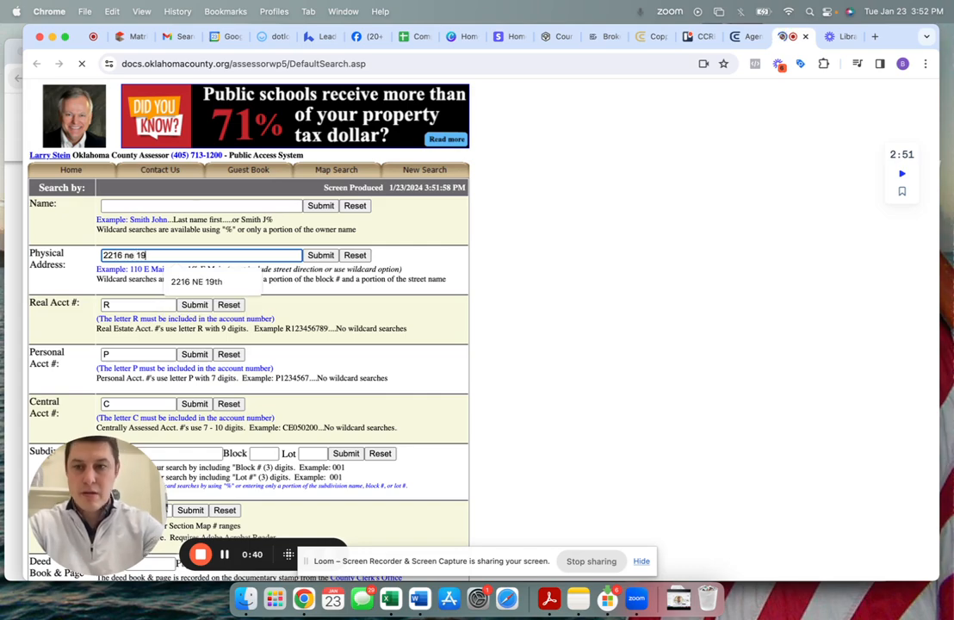
{"action": "key", "text": "Return"}
{"action": "left_click", "coordinate": [68, 197]}
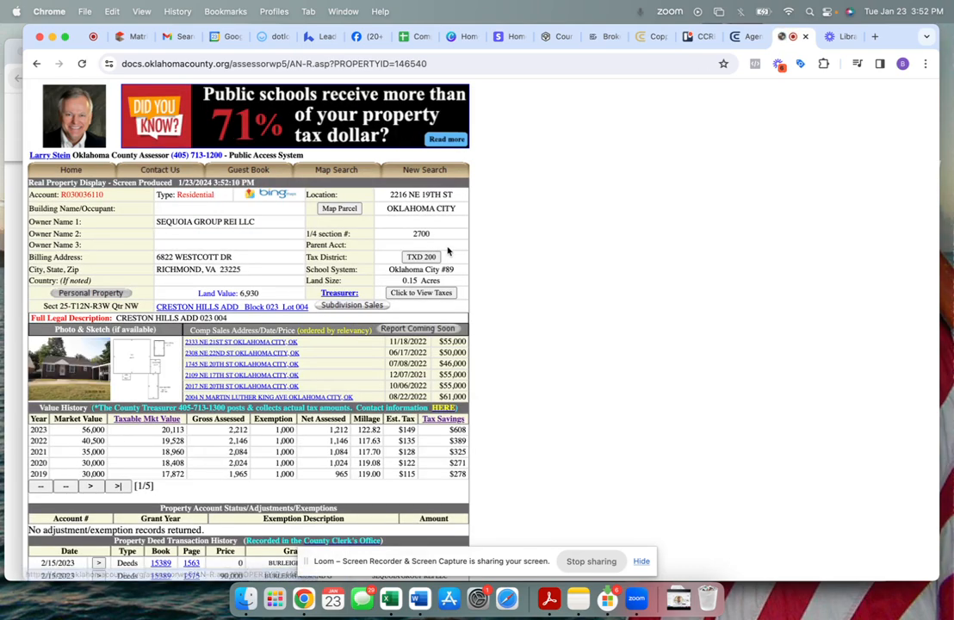
{"action": "left_click_drag", "start_coordinate": [783, 37], "coordinate": [153, 45]}
{"action": "left_click", "coordinate": [146, 42]}
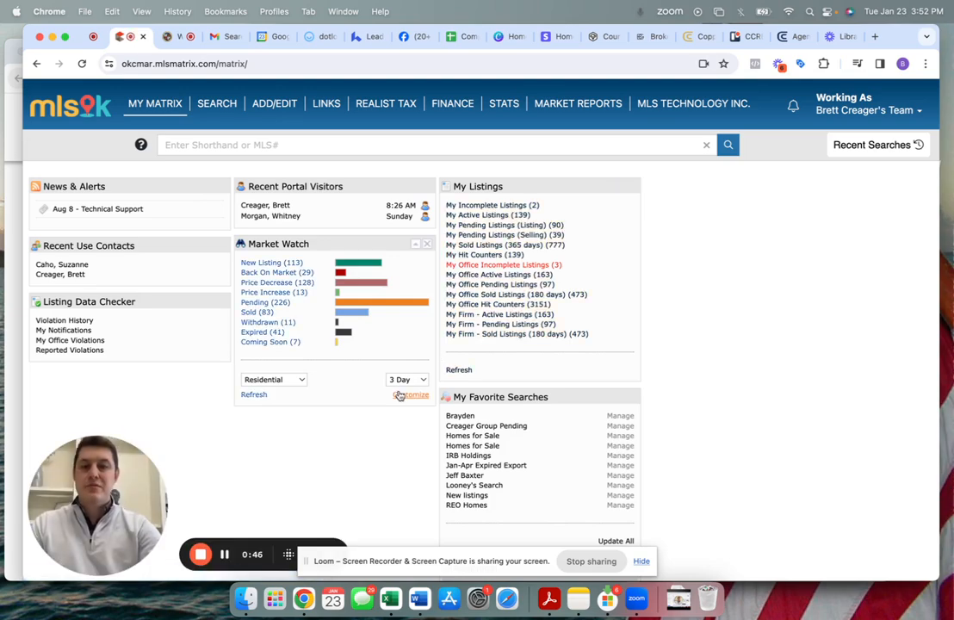
- Add a new Residential Add/Edit listing, choosing Start with a blank Listing over Fill from Cross Property
{"action": "scroll", "coordinate": [195, 261], "scroll_direction": "down", "scroll_amount": 5}
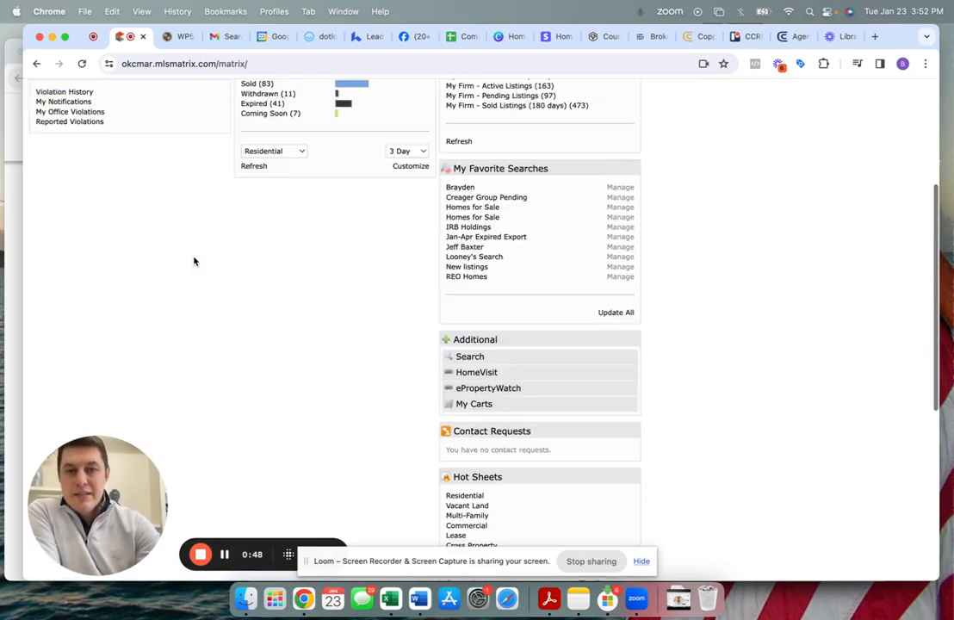
{"action": "scroll", "coordinate": [195, 261], "scroll_direction": "up", "scroll_amount": 5}
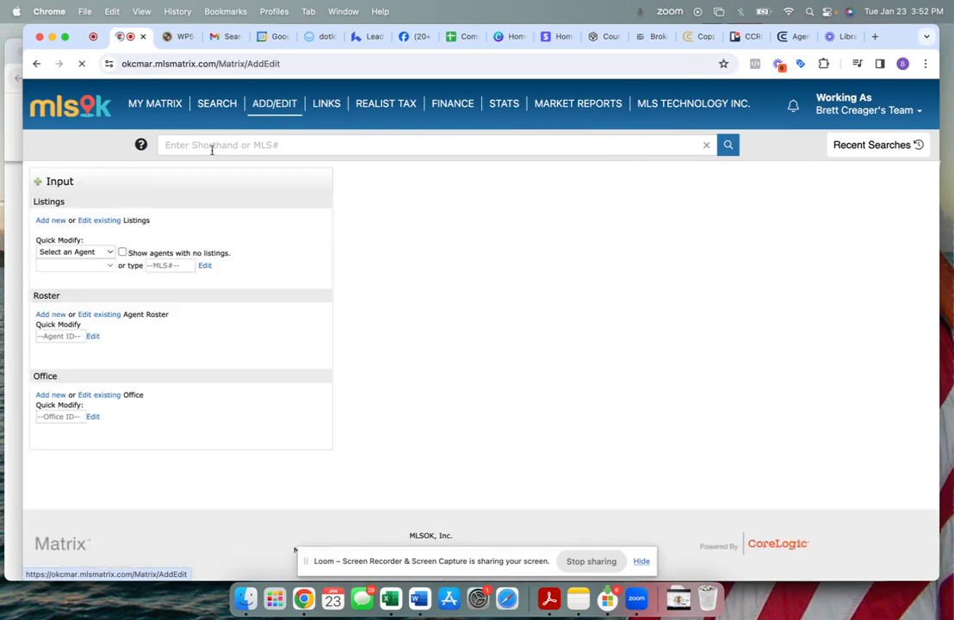
{"action": "left_click", "coordinate": [52, 222]}
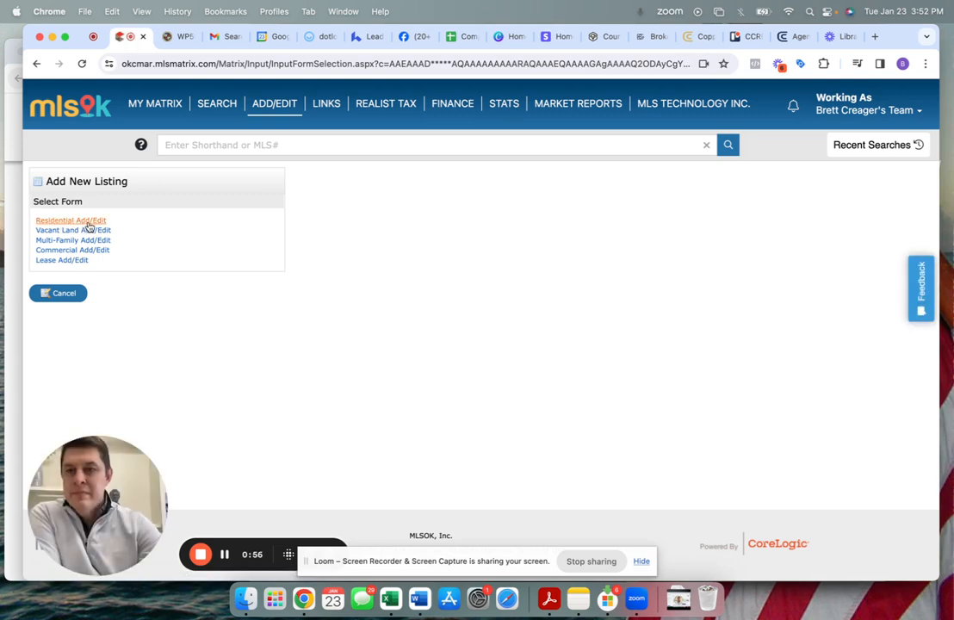
{"action": "left_click", "coordinate": [93, 224]}
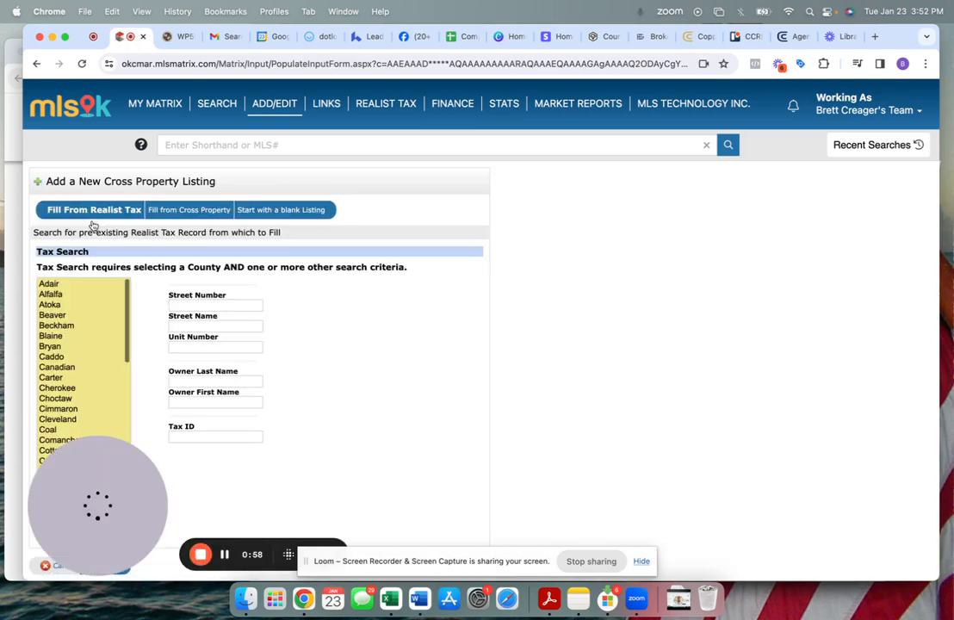
{"action": "scroll", "coordinate": [97, 303], "scroll_direction": "down", "scroll_amount": 5}
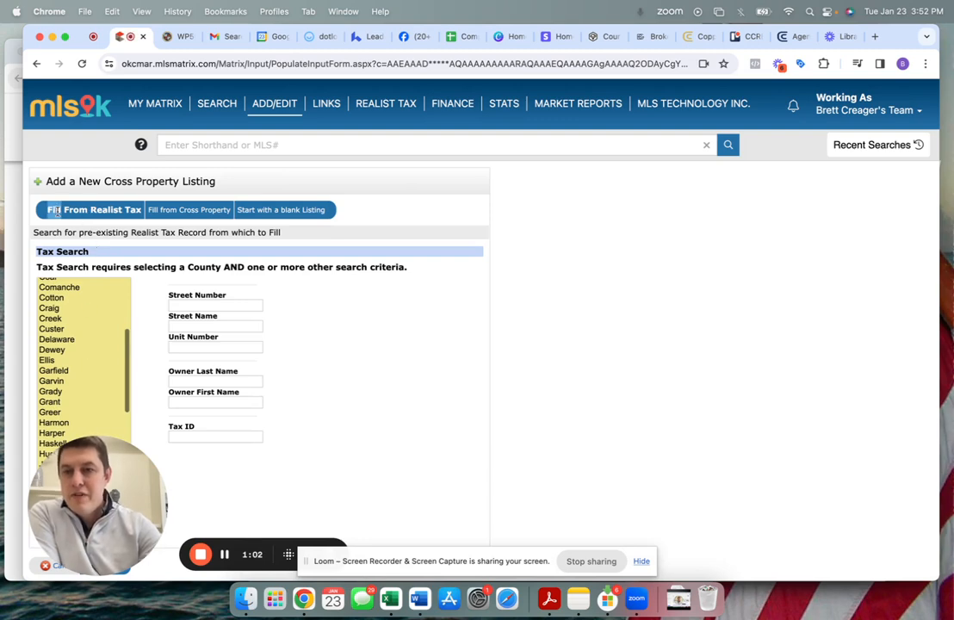
{"action": "mouse_move", "coordinate": [56, 210]}
{"action": "left_mouse_down"}
{"action": "mouse_move", "coordinate": [143, 211]}
{"action": "mouse_move", "coordinate": [41, 214]}
{"action": "left_mouse_up"}
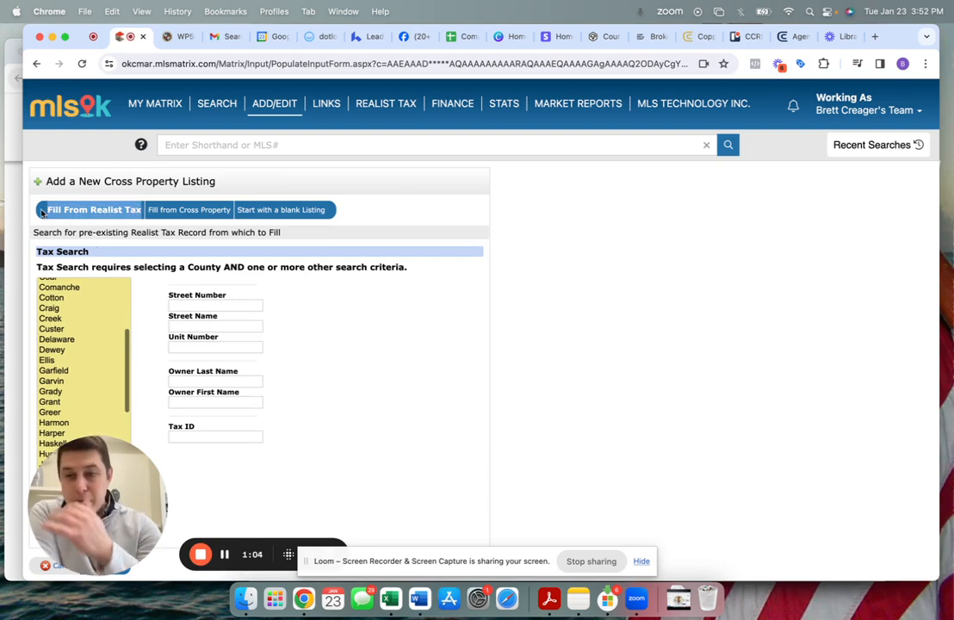
{"action": "left_click", "coordinate": [213, 212]}
{"action": "left_click", "coordinate": [70, 256]}
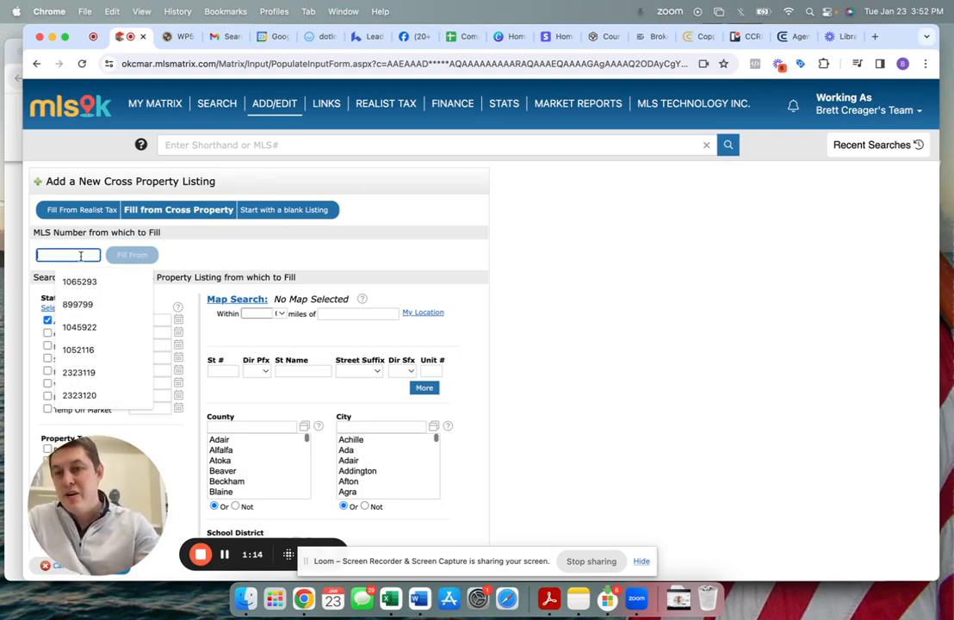
{"action": "left_click", "coordinate": [292, 213]}
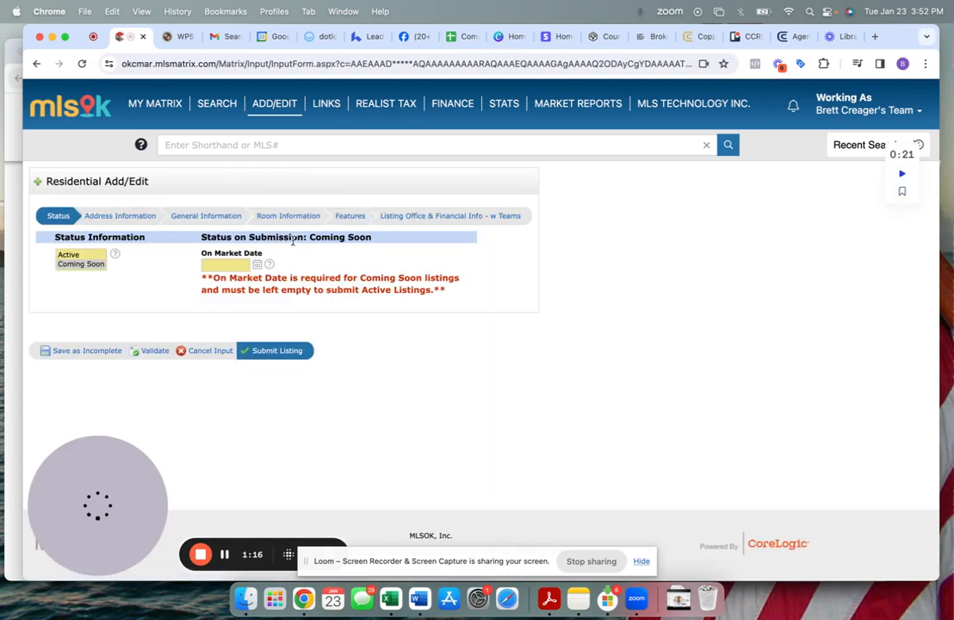
{"action": "left_click", "coordinate": [210, 352]}
{"action": "left_click", "coordinate": [585, 143]}
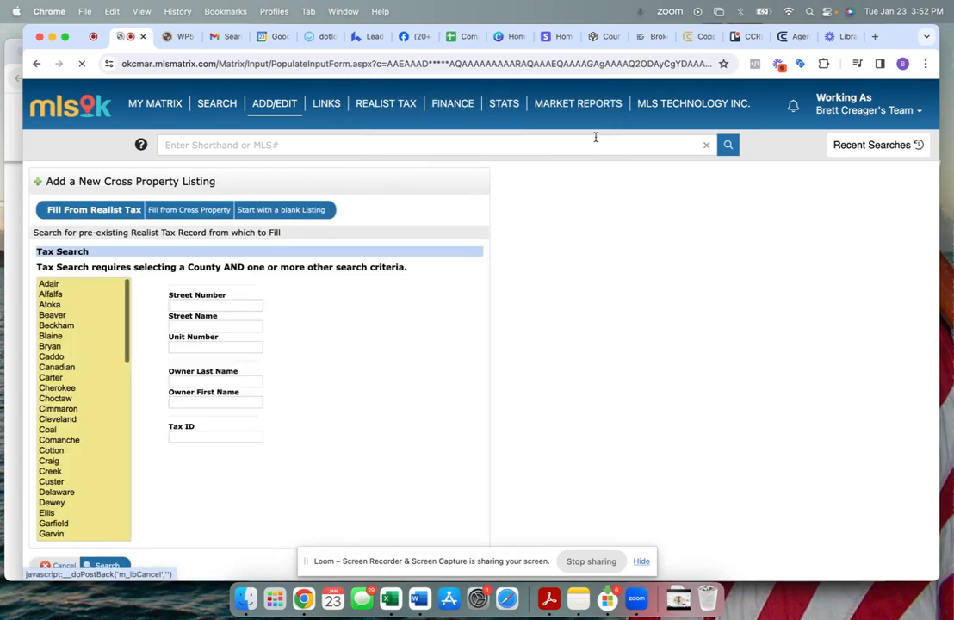
{"action": "left_click", "coordinate": [76, 327]}
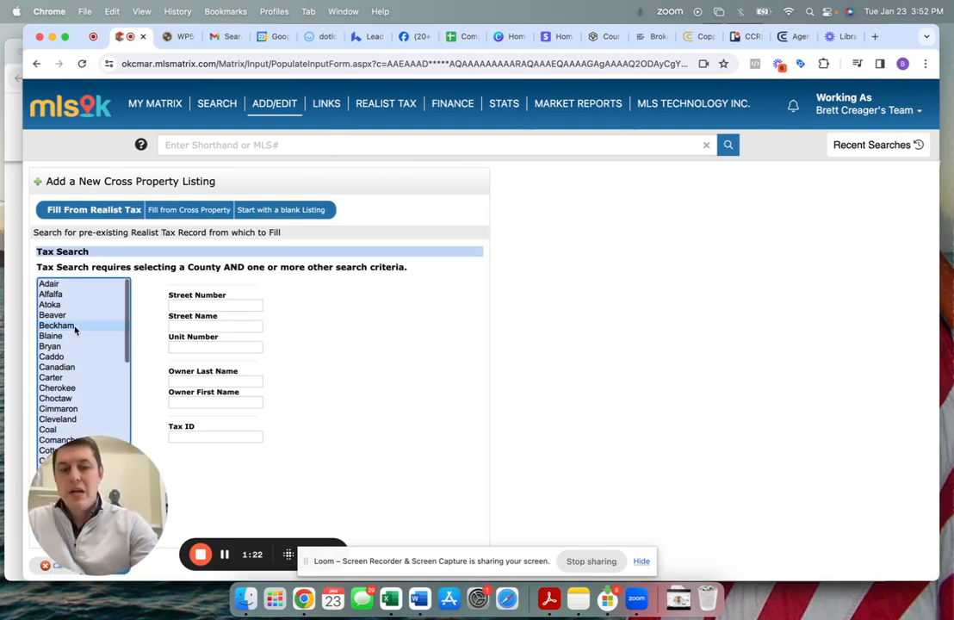
{"action": "scroll", "coordinate": [75, 329], "scroll_direction": "down", "scroll_amount": 5}
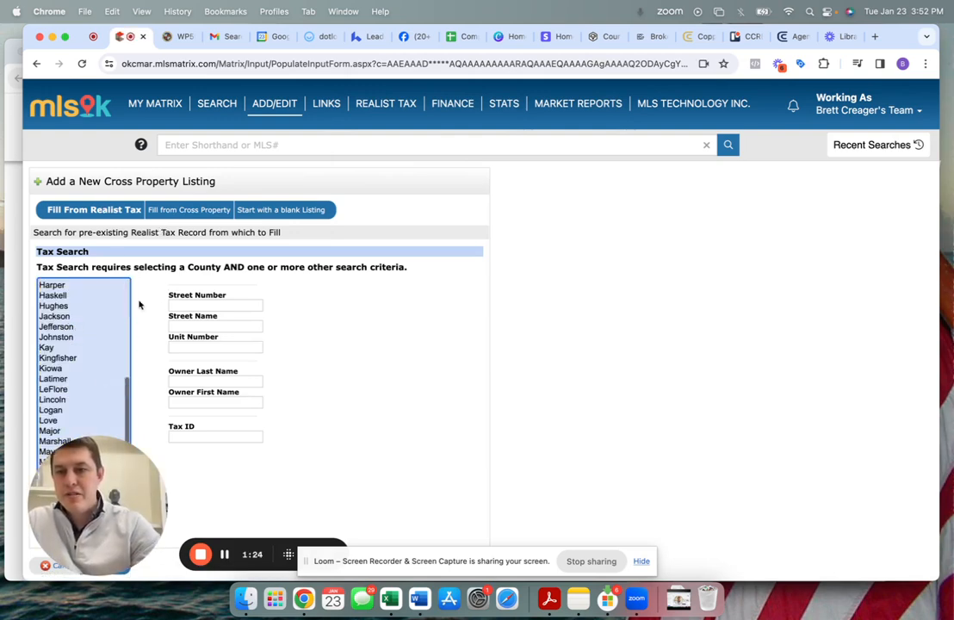
{"action": "scroll", "coordinate": [139, 305], "scroll_direction": "down", "scroll_amount": 2}
{"action": "scroll", "coordinate": [81, 315], "scroll_direction": "down", "scroll_amount": 4}
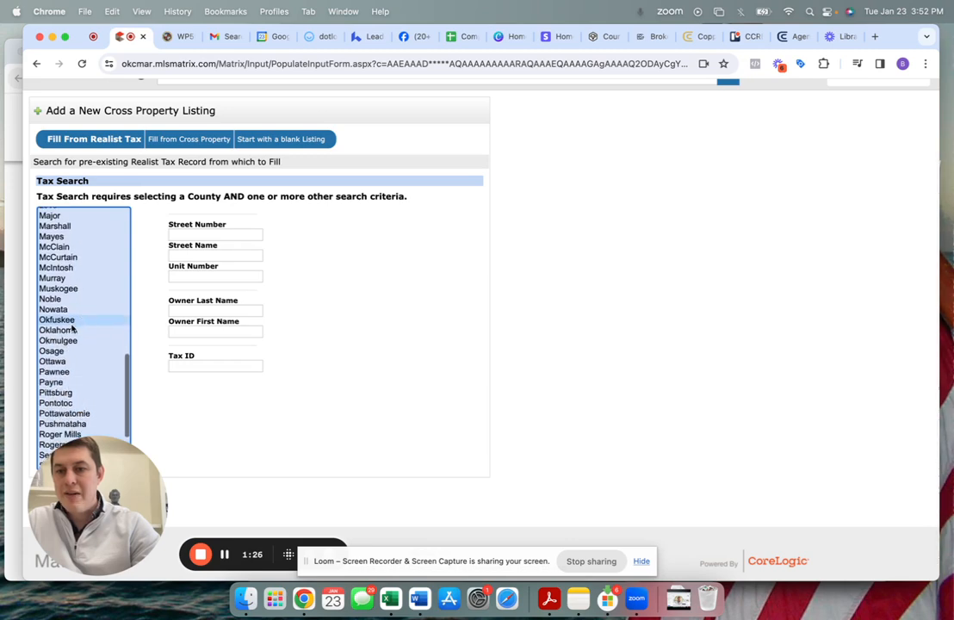
{"action": "left_click", "coordinate": [71, 331]}
{"action": "left_click", "coordinate": [205, 235]}
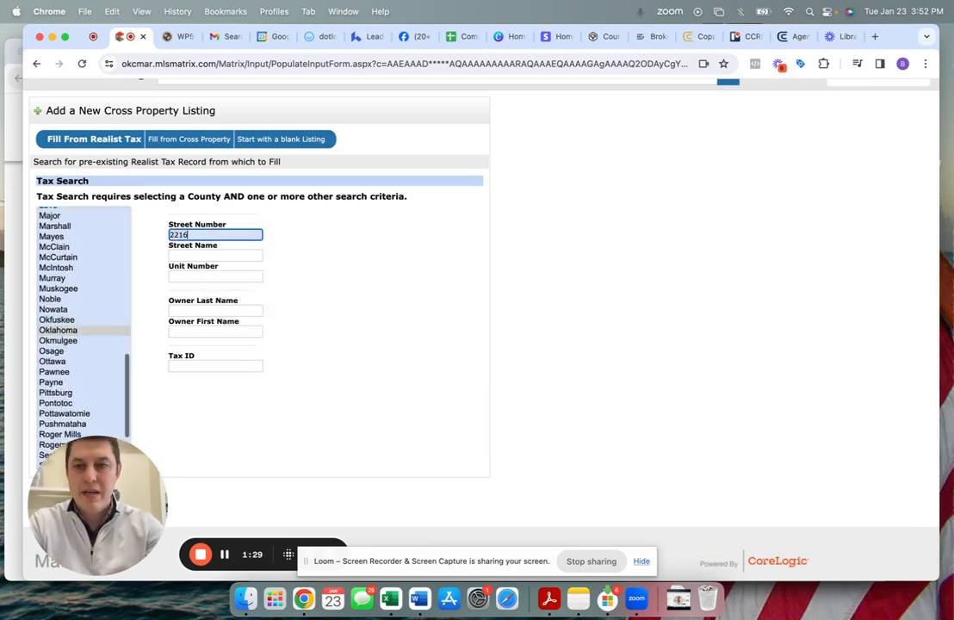
{"action": "key", "text": "Tab"}
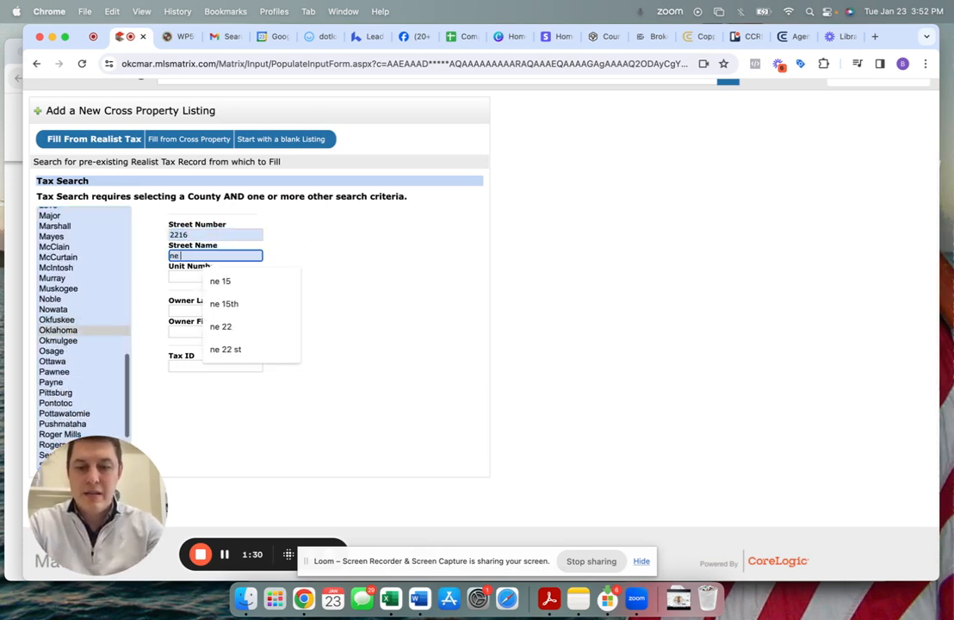
{"action": "key", "text": "Return"}
{"action": "left_click_drag", "start_coordinate": [112, 496], "coordinate": [242, 495]}
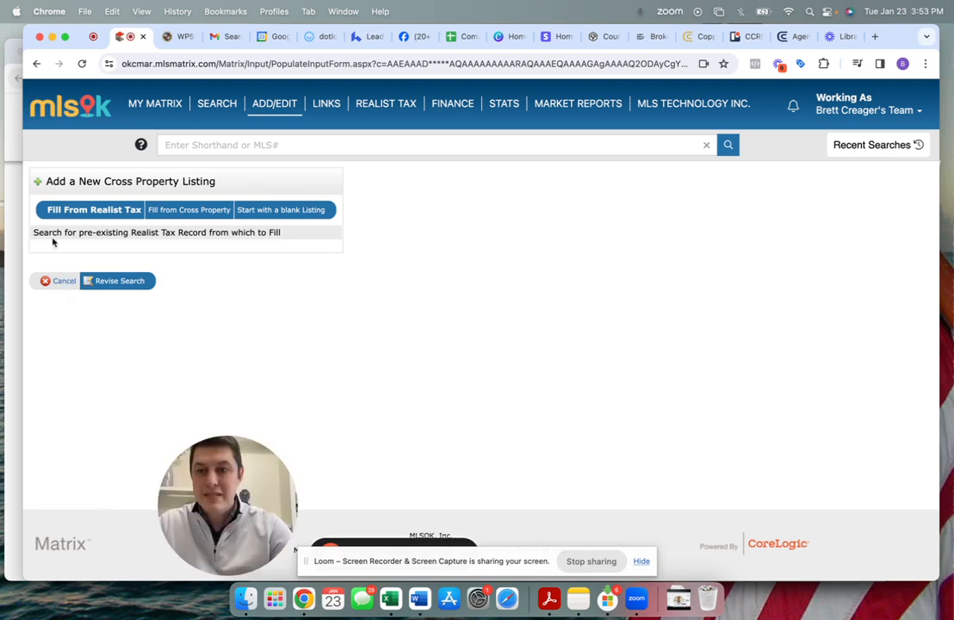
{"action": "left_click", "coordinate": [36, 64]}
{"action": "double_click", "coordinate": [174, 255]}
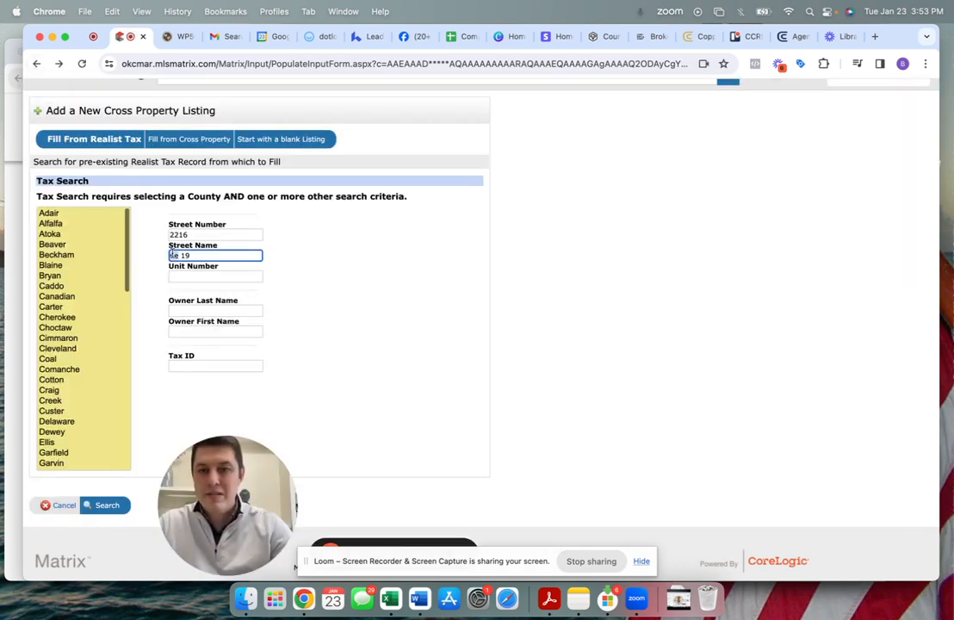
{"action": "key", "text": "BackSpace"}
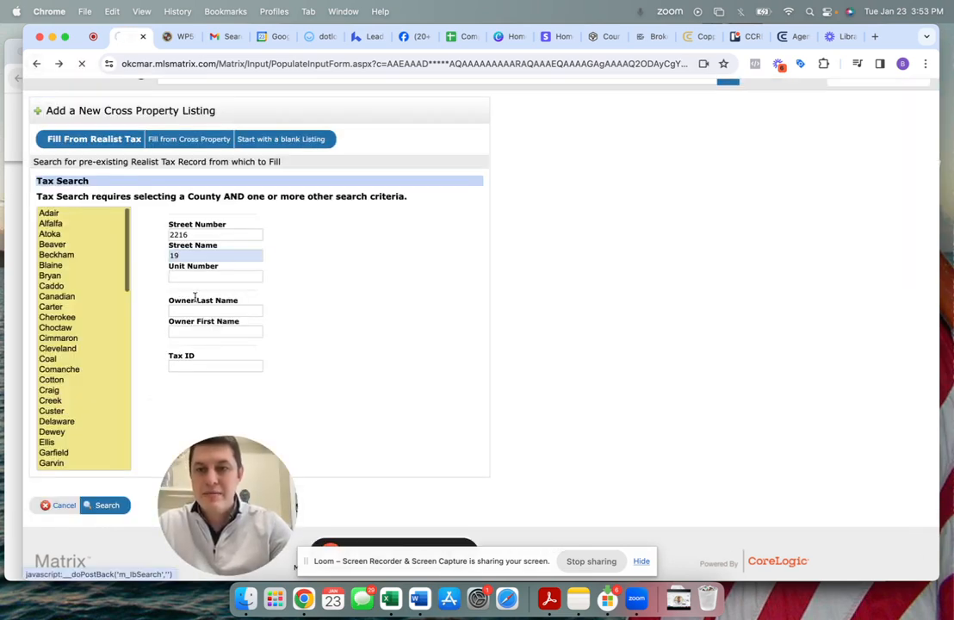
{"action": "left_click", "coordinate": [99, 506]}
{"action": "left_click", "coordinate": [117, 283]}
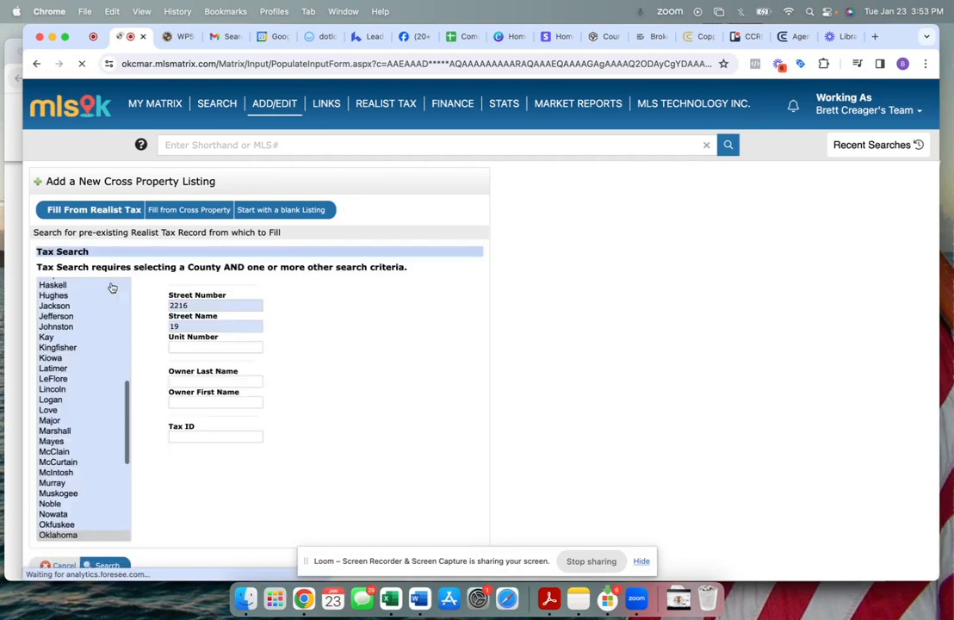
{"action": "left_click", "coordinate": [215, 326]}
{"action": "type", "text": "th"}
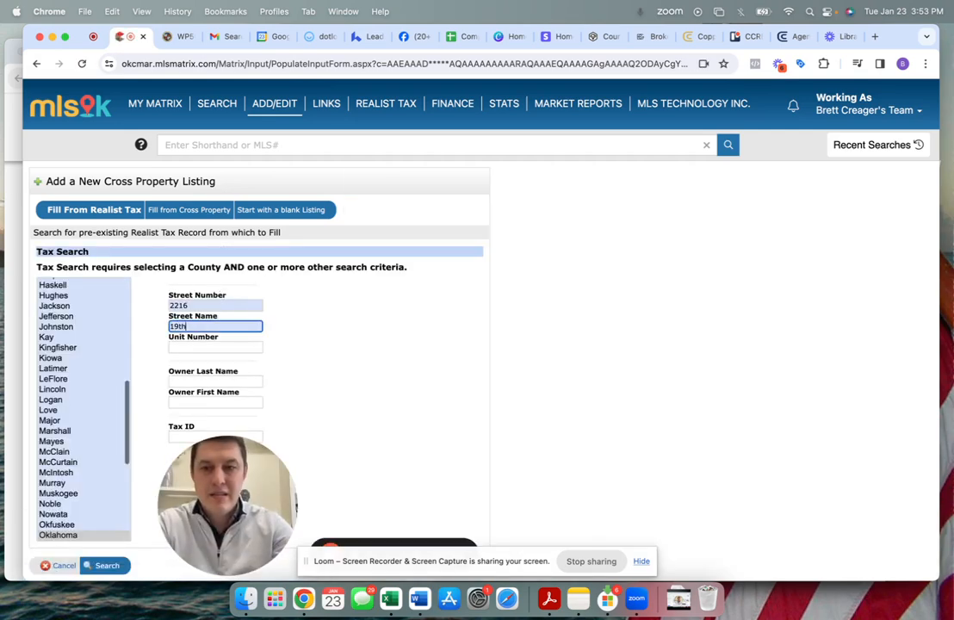
{"action": "left_click", "coordinate": [103, 565]}
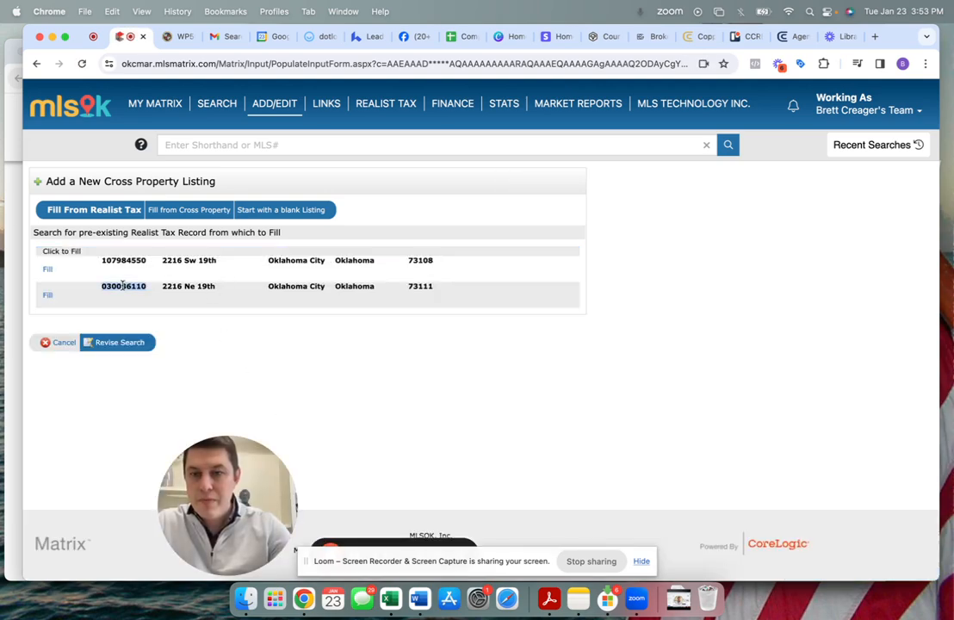
{"action": "left_click_drag", "start_coordinate": [122, 286], "coordinate": [314, 286]}
{"action": "left_click", "coordinate": [198, 287]}
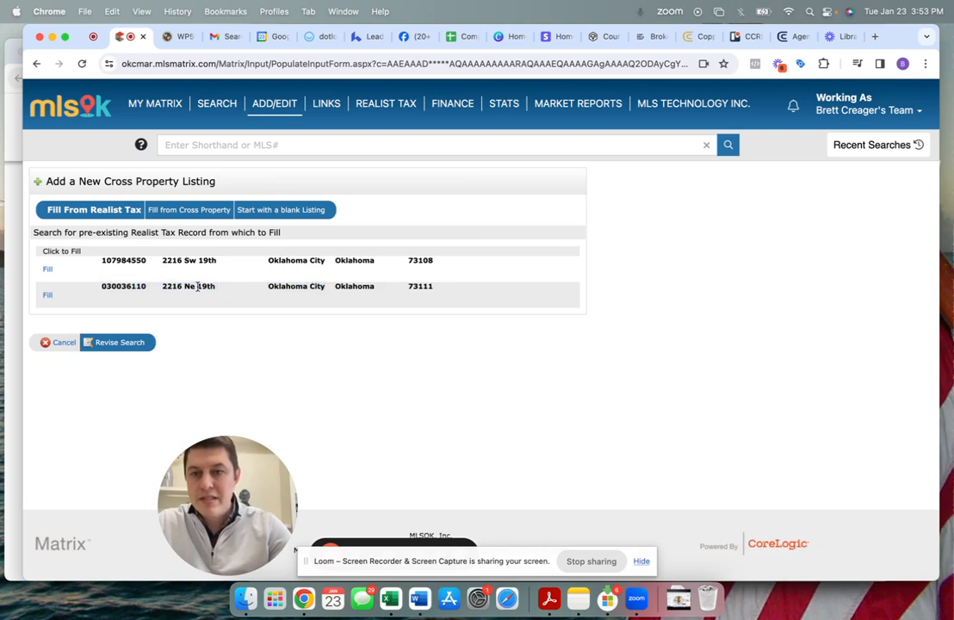
{"action": "left_click", "coordinate": [46, 296]}
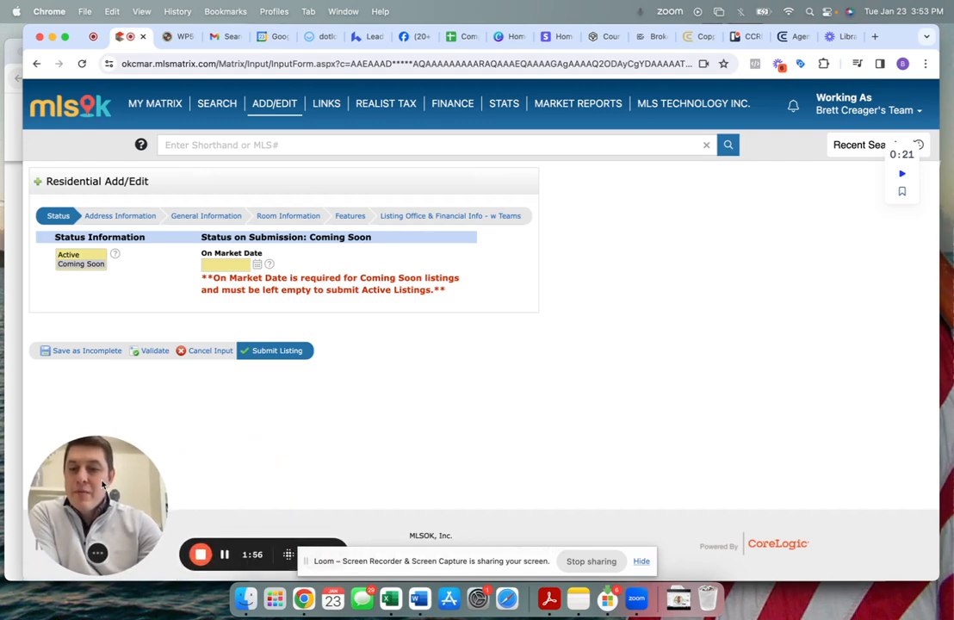
{"action": "left_click_drag", "start_coordinate": [129, 482], "coordinate": [834, 503]}
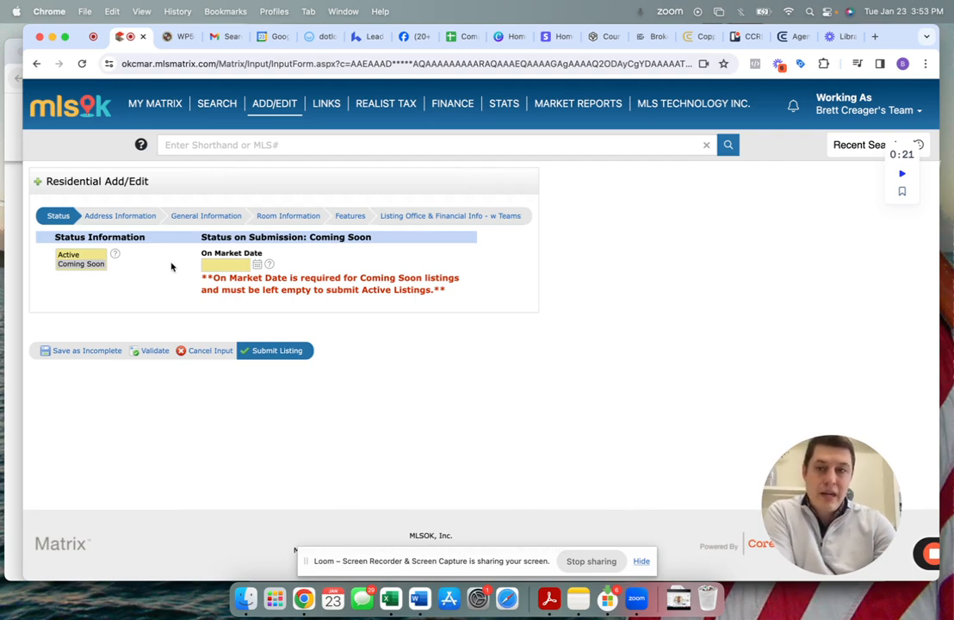
{"action": "left_click", "coordinate": [73, 262]}
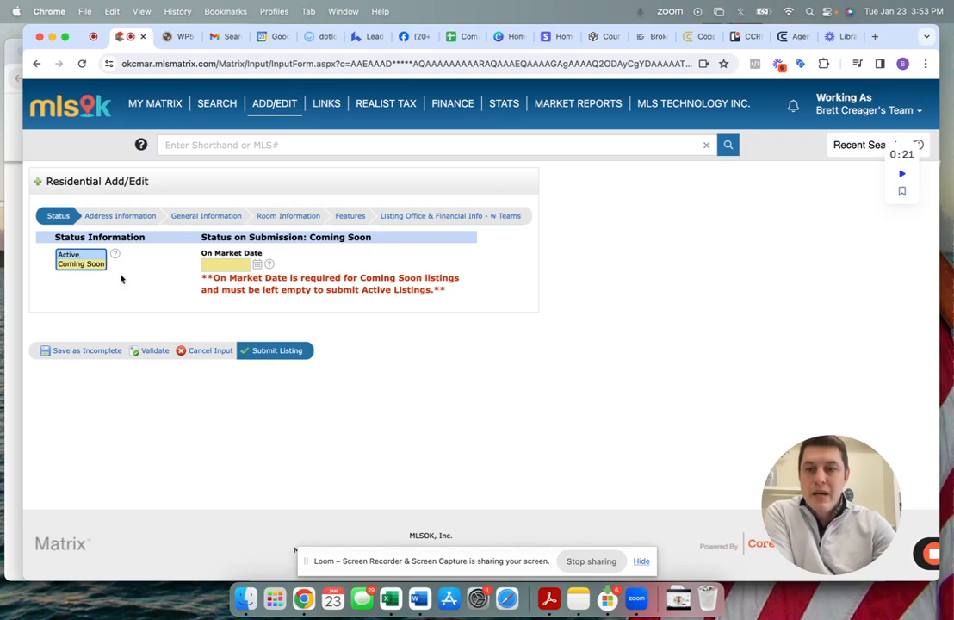
- Review the prefilled Address Information fields such as Community and County, then return to Status
{"action": "left_click", "coordinate": [114, 213]}
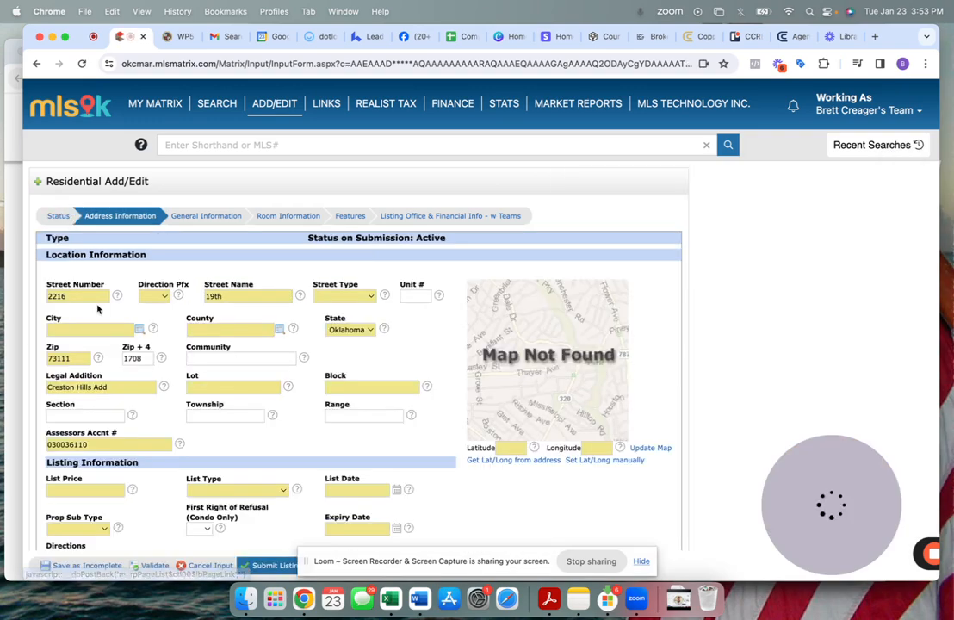
{"action": "scroll", "coordinate": [96, 308], "scroll_direction": "down", "scroll_amount": 1}
{"action": "left_click", "coordinate": [207, 335]}
{"action": "left_click", "coordinate": [214, 304]}
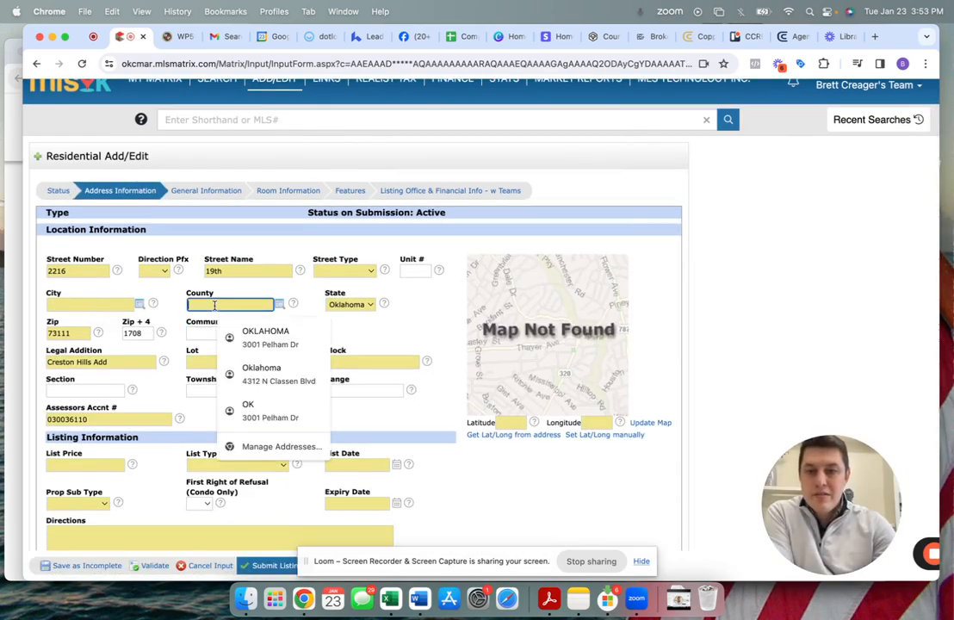
{"action": "left_click", "coordinate": [171, 229]}
{"action": "scroll", "coordinate": [171, 283], "scroll_direction": "down", "scroll_amount": 3}
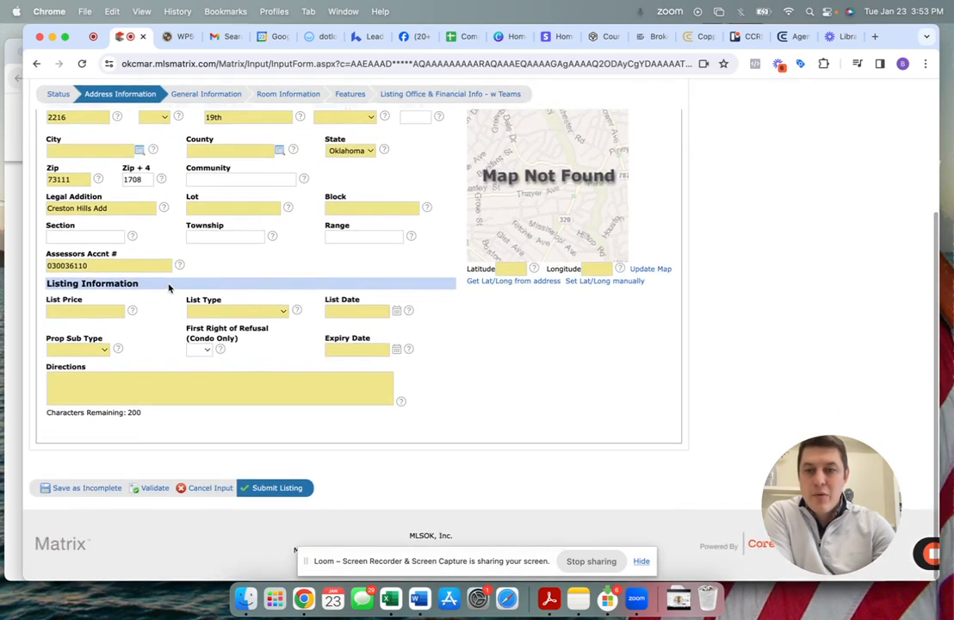
{"action": "scroll", "coordinate": [170, 289], "scroll_direction": "up", "scroll_amount": 4}
{"action": "left_click", "coordinate": [58, 216]}
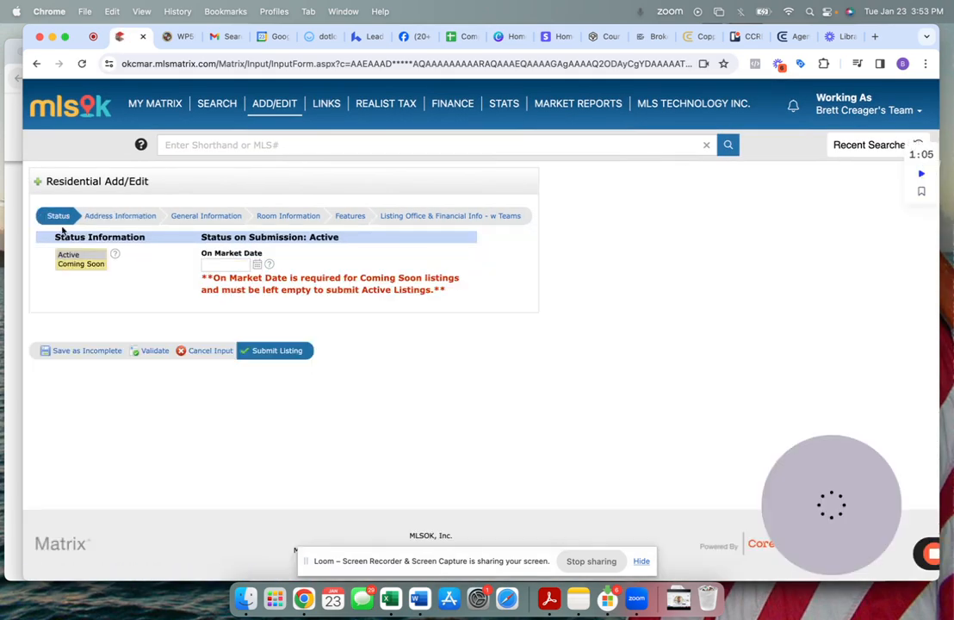
- Review the Status section's Active choice and its On Market Date requirement
{"action": "left_click", "coordinate": [70, 255]}
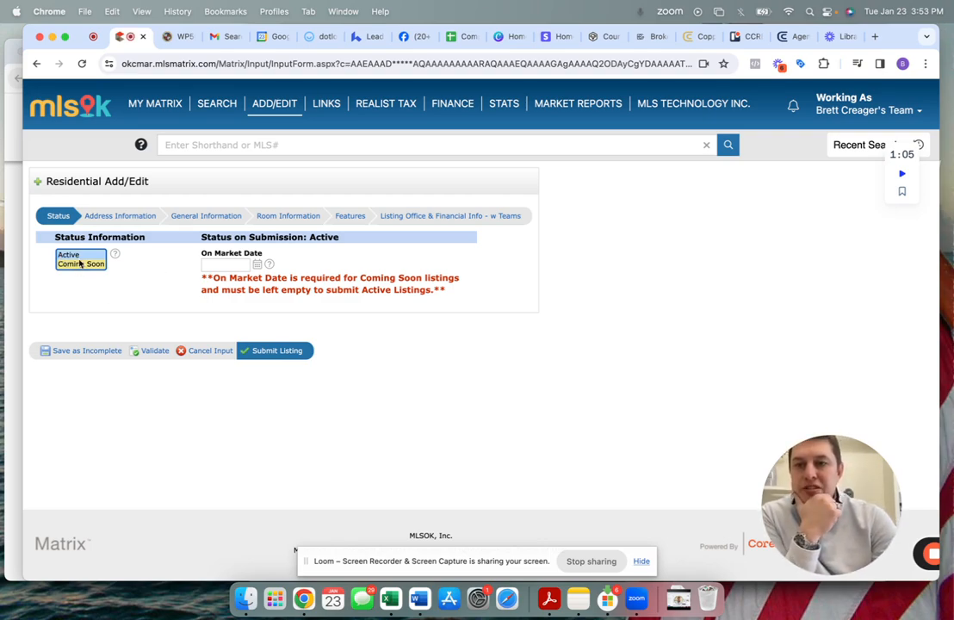
{"action": "triple_click", "coordinate": [229, 254]}
{"action": "left_click", "coordinate": [144, 270]}
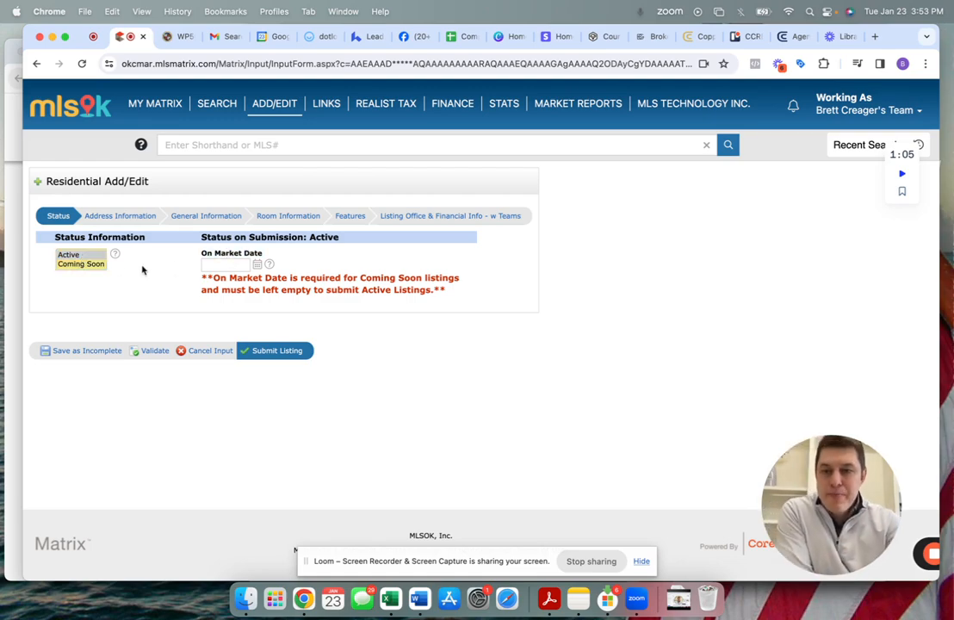
{"action": "left_click", "coordinate": [80, 257]}
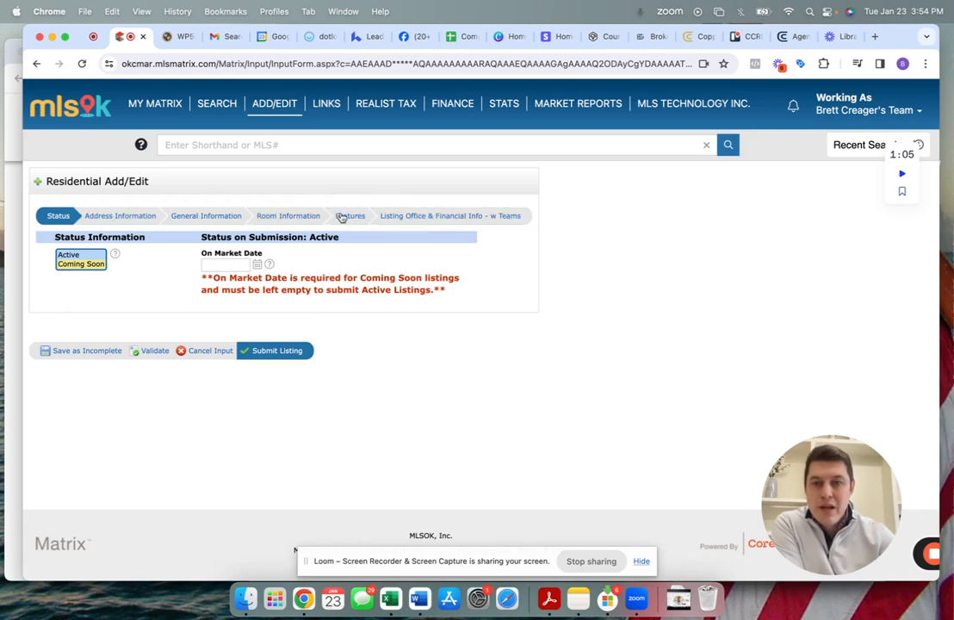
- Validate the Address Information tab to flag the missing required fields
{"action": "left_click", "coordinate": [118, 217]}
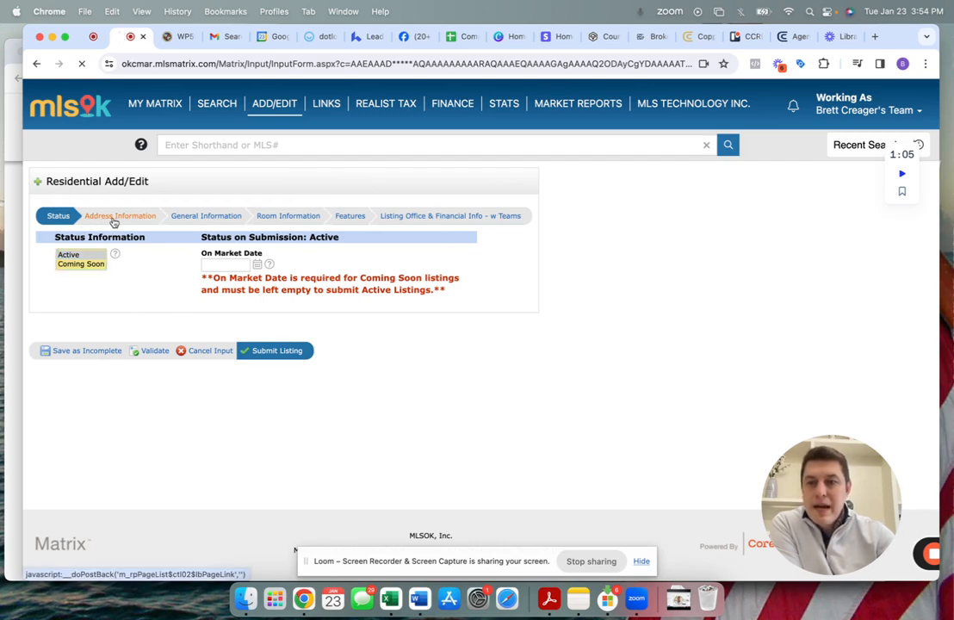
{"action": "scroll", "coordinate": [118, 249], "scroll_direction": "down", "scroll_amount": 4}
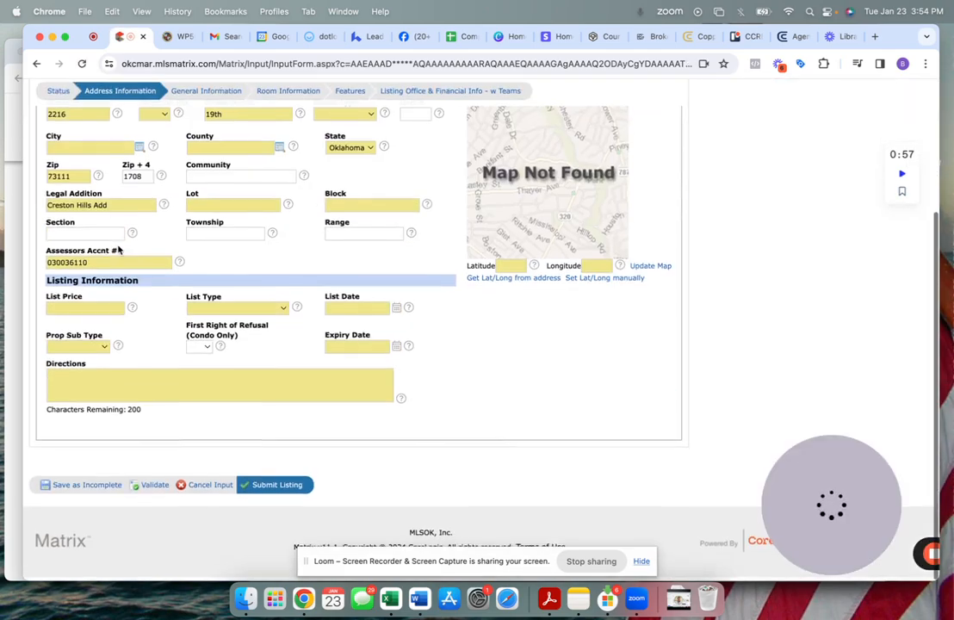
{"action": "left_click", "coordinate": [155, 489]}
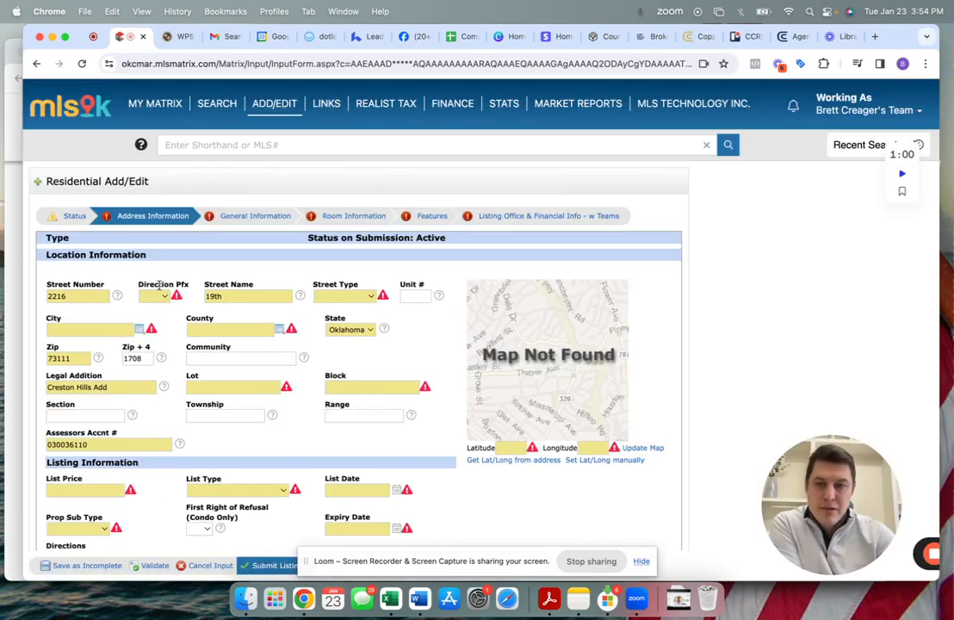
{"action": "scroll", "coordinate": [155, 259], "scroll_direction": "down", "scroll_amount": 5}
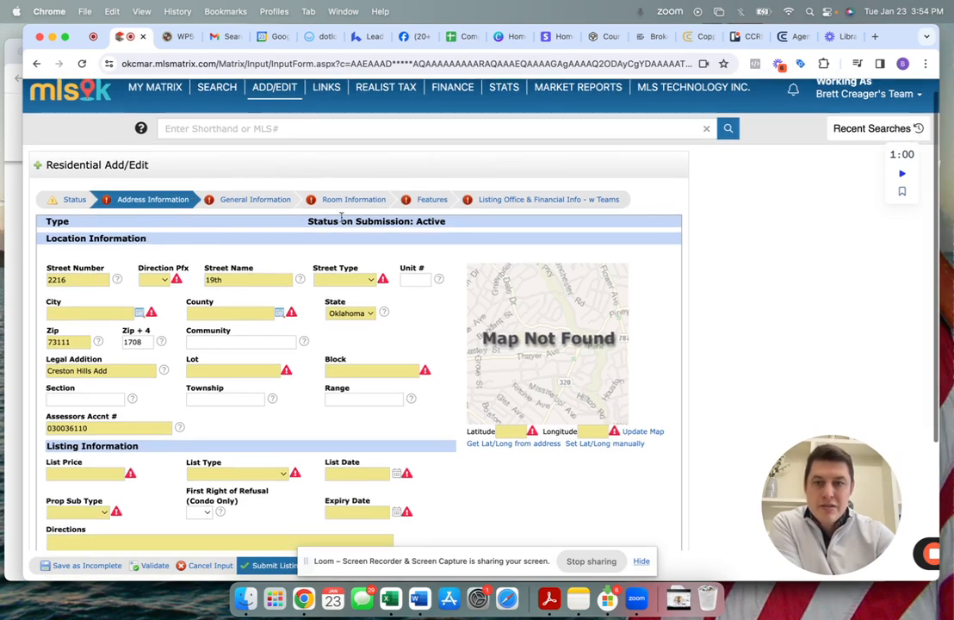
- Set the street direction prefix to NE and the street type to Street
{"action": "scroll", "coordinate": [266, 327], "scroll_direction": "up", "scroll_amount": 2}
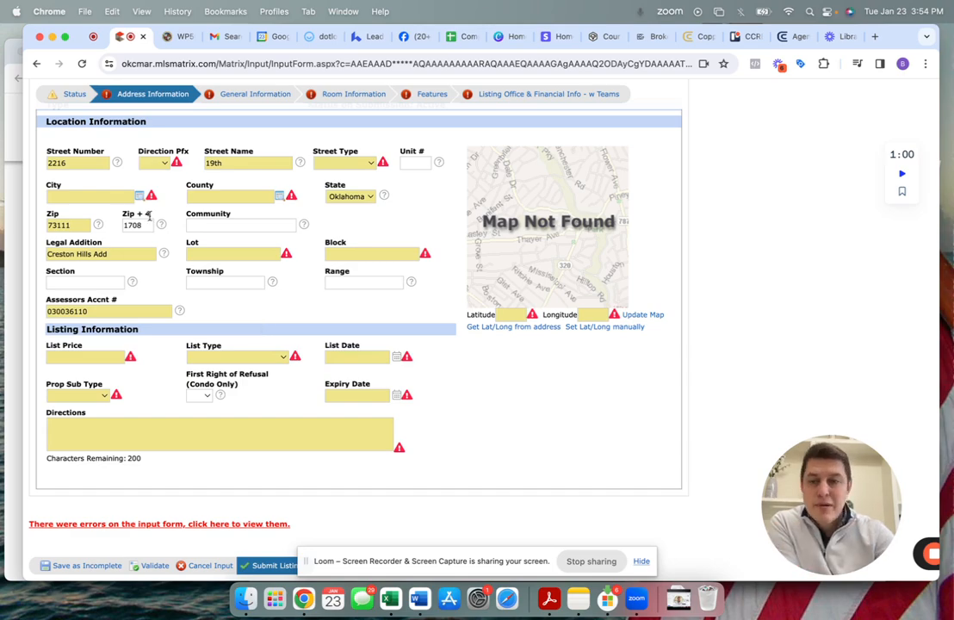
{"action": "scroll", "coordinate": [118, 192], "scroll_direction": "up", "scroll_amount": 3}
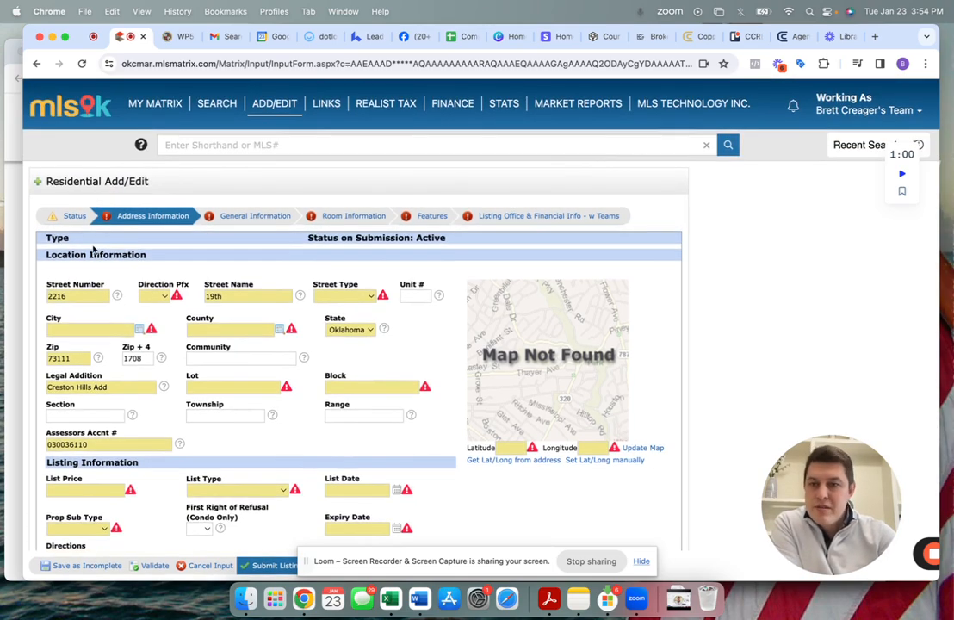
{"action": "triple_click", "coordinate": [159, 282]}
{"action": "left_click", "coordinate": [158, 295]}
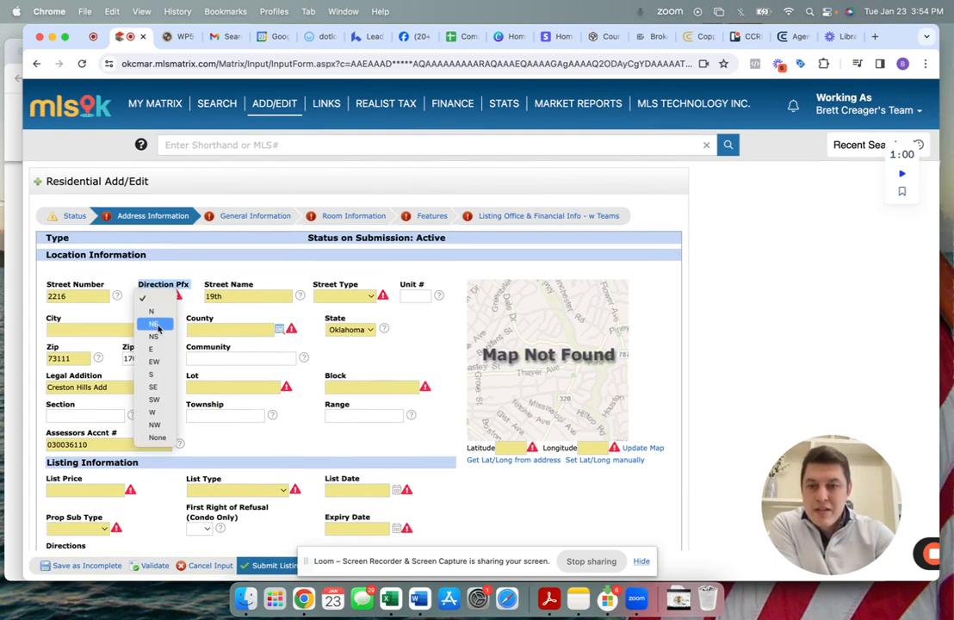
{"action": "left_click", "coordinate": [155, 324]}
{"action": "left_click", "coordinate": [327, 297]}
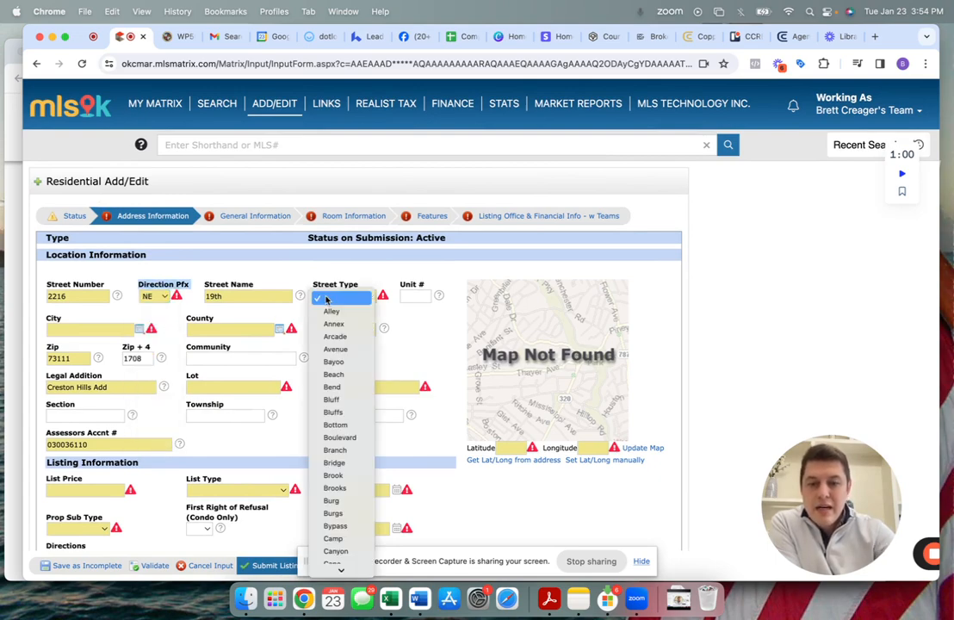
{"action": "type", "text": "street"}
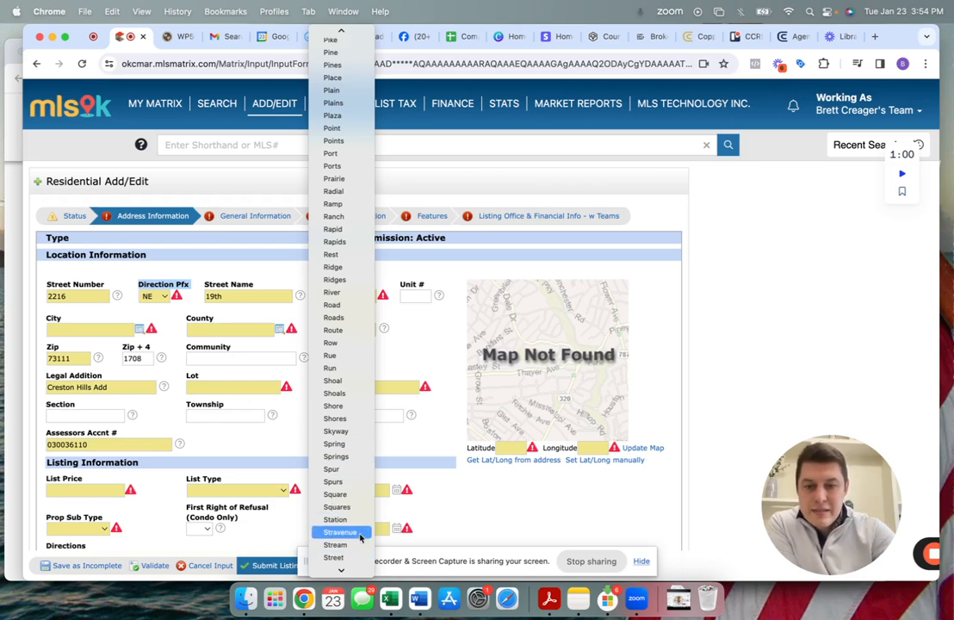
{"action": "key", "text": "Return"}
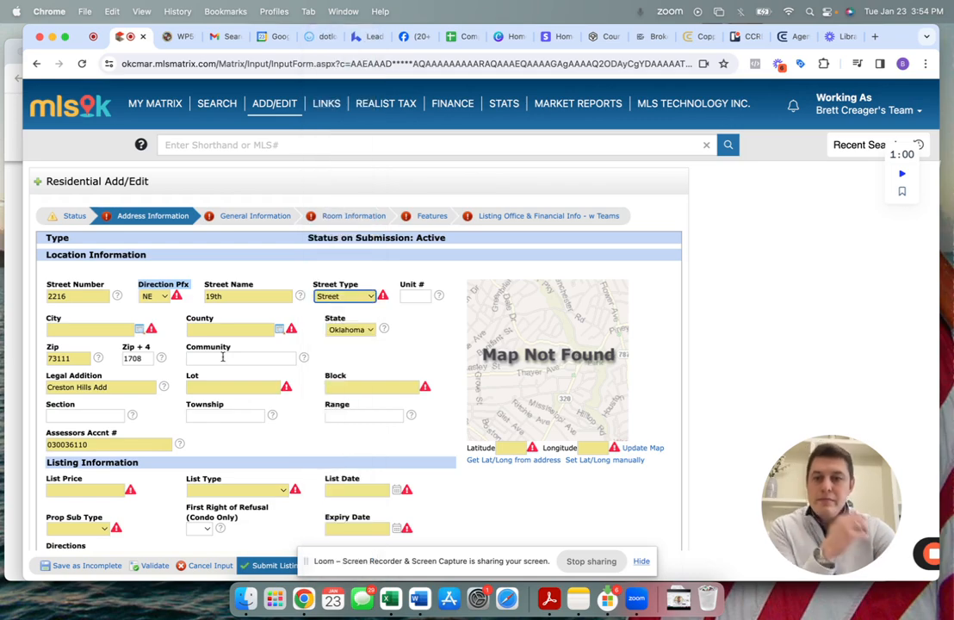
- Choose Oklahoma City as the city and Oklahoma as the county from the lookups
{"action": "left_click", "coordinate": [139, 328]}
{"action": "type", "text": "okla"}
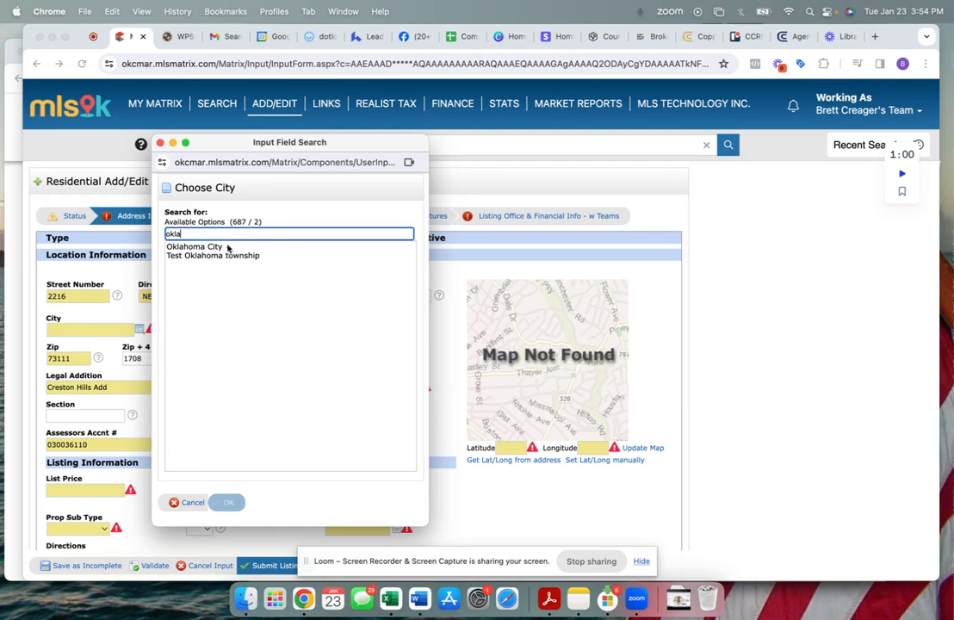
{"action": "left_click", "coordinate": [225, 247]}
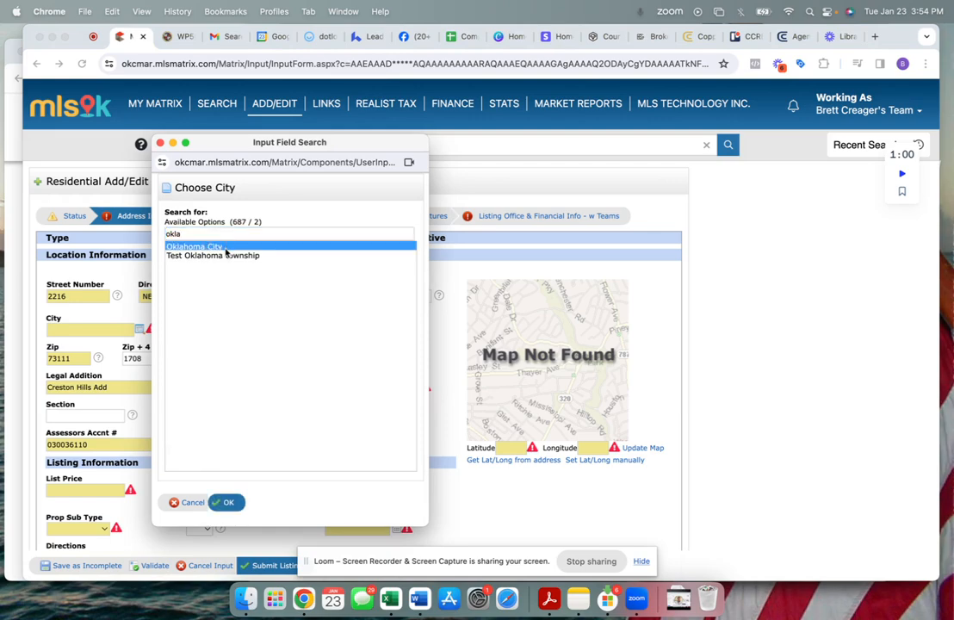
{"action": "left_click", "coordinate": [228, 505]}
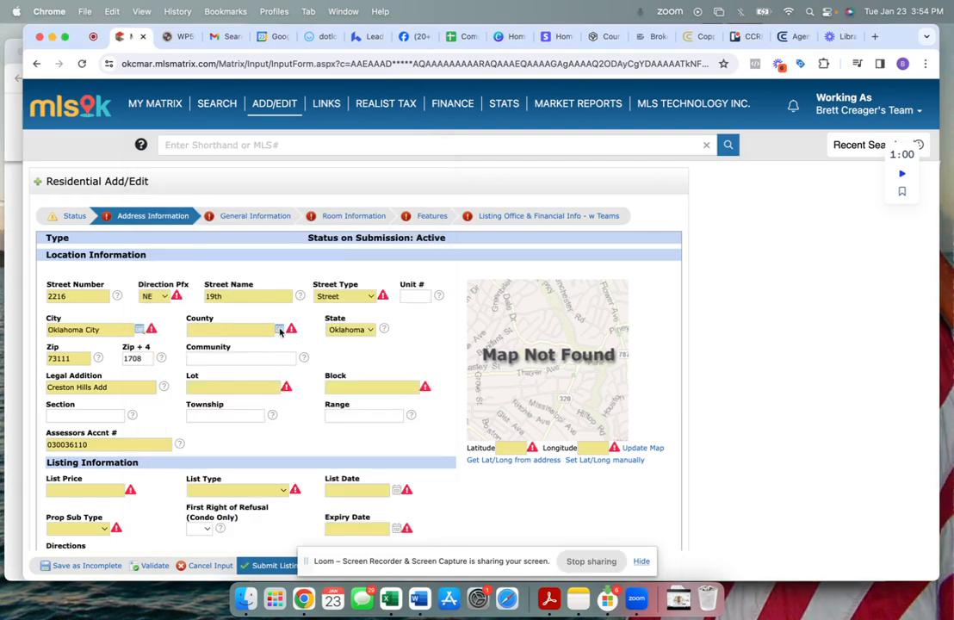
{"action": "left_click", "coordinate": [279, 332]}
{"action": "type", "text": "okla"}
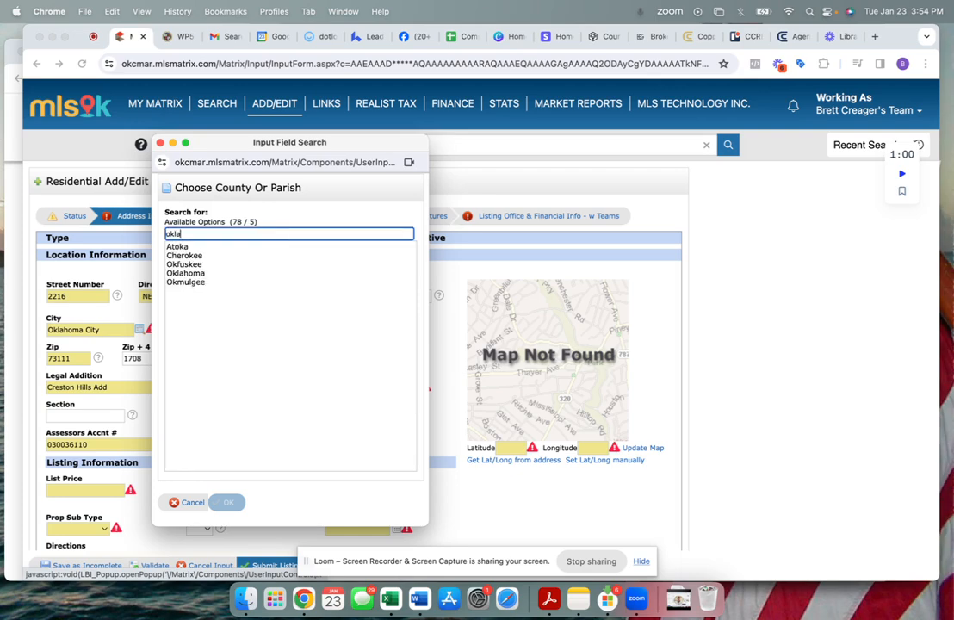
{"action": "left_click", "coordinate": [248, 249]}
{"action": "left_click", "coordinate": [227, 502]}
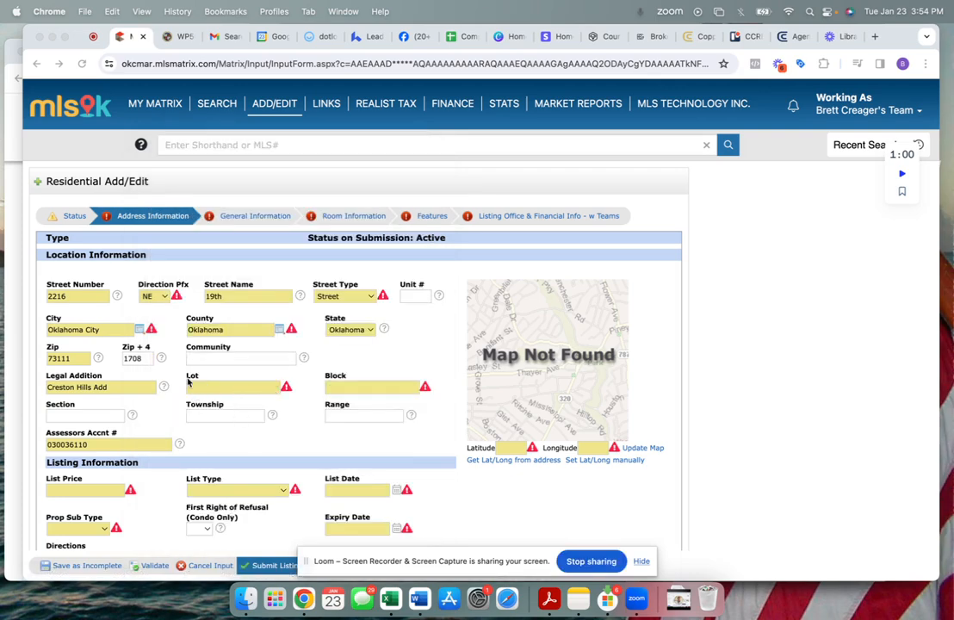
{"action": "left_click_drag", "start_coordinate": [188, 384], "coordinate": [199, 378]}
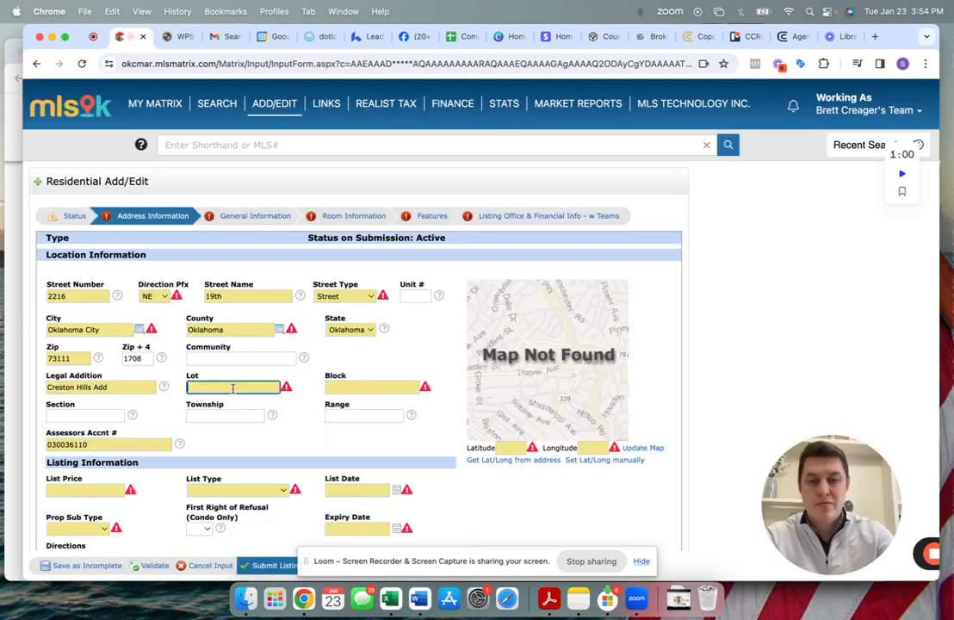
- Enter lot 004 and block 023, then derive latitude 35.4883 and longitude -97.472 from the address
{"action": "type", "text": "004"}
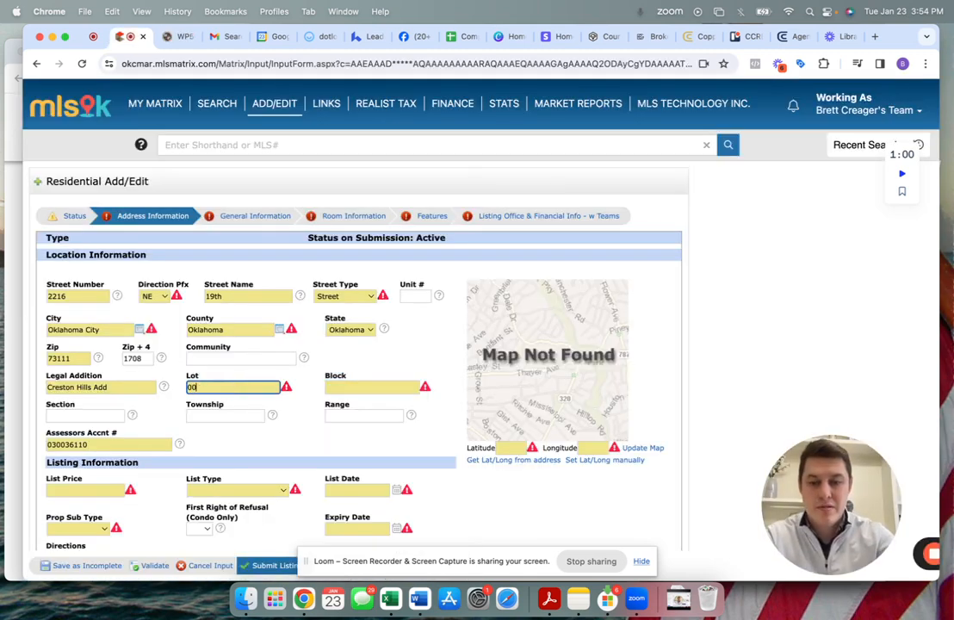
{"action": "key", "text": "Tab"}
{"action": "type", "text": "0"}
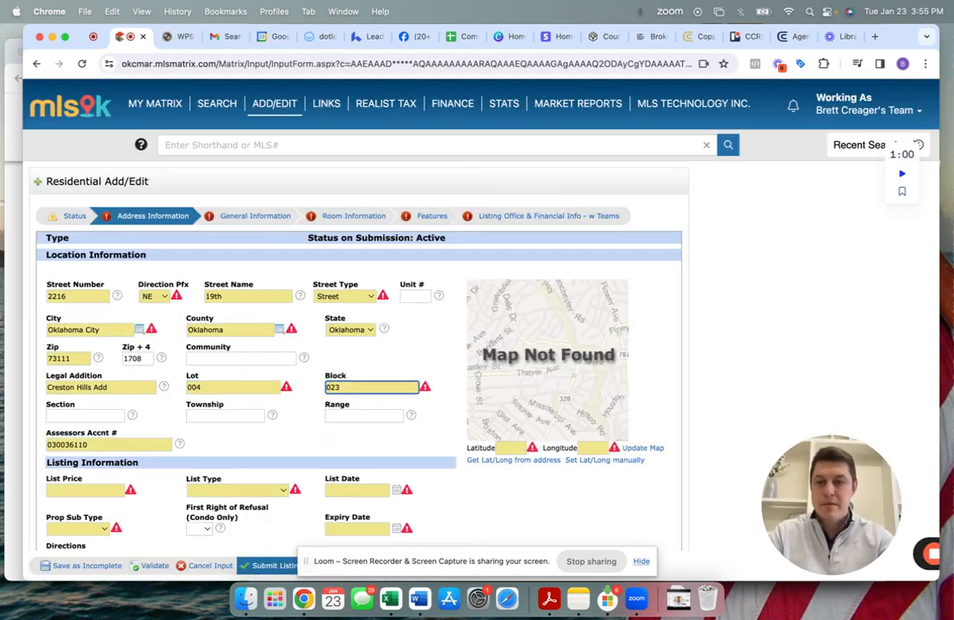
{"action": "scroll", "coordinate": [157, 395], "scroll_direction": "down", "scroll_amount": 2}
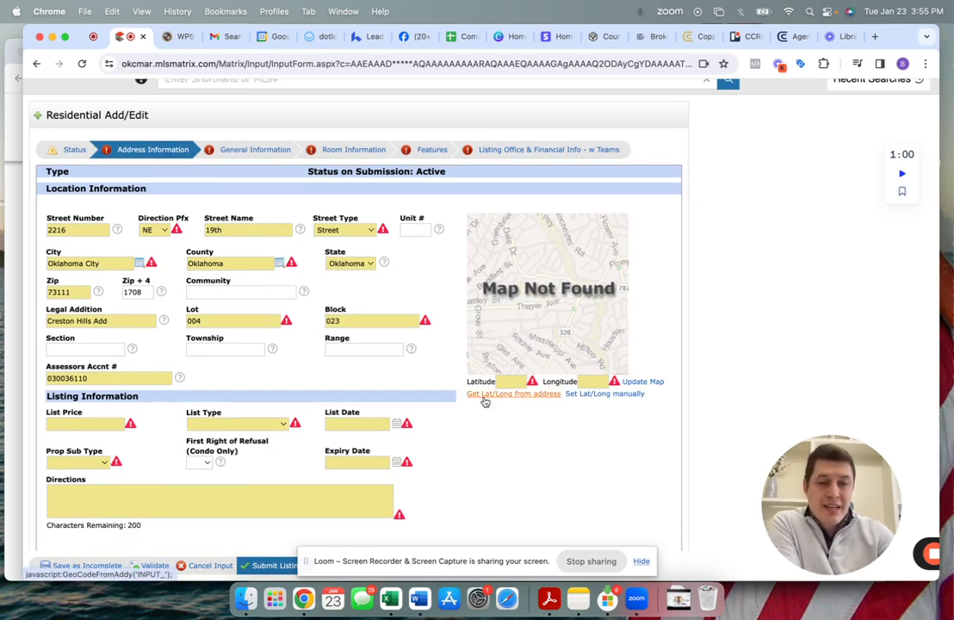
{"action": "left_click", "coordinate": [530, 399]}
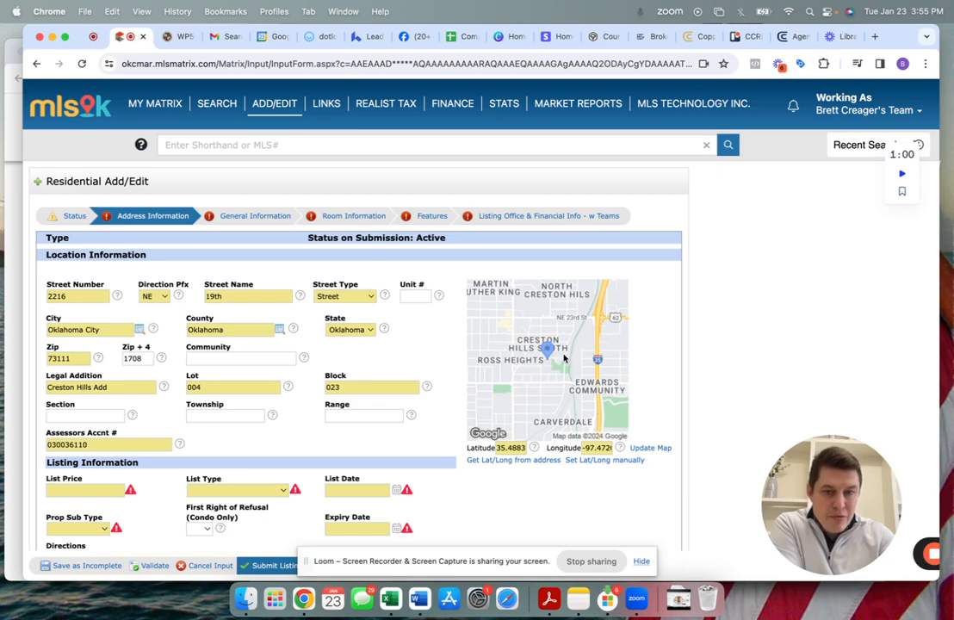
{"action": "scroll", "coordinate": [314, 374], "scroll_direction": "down", "scroll_amount": 5}
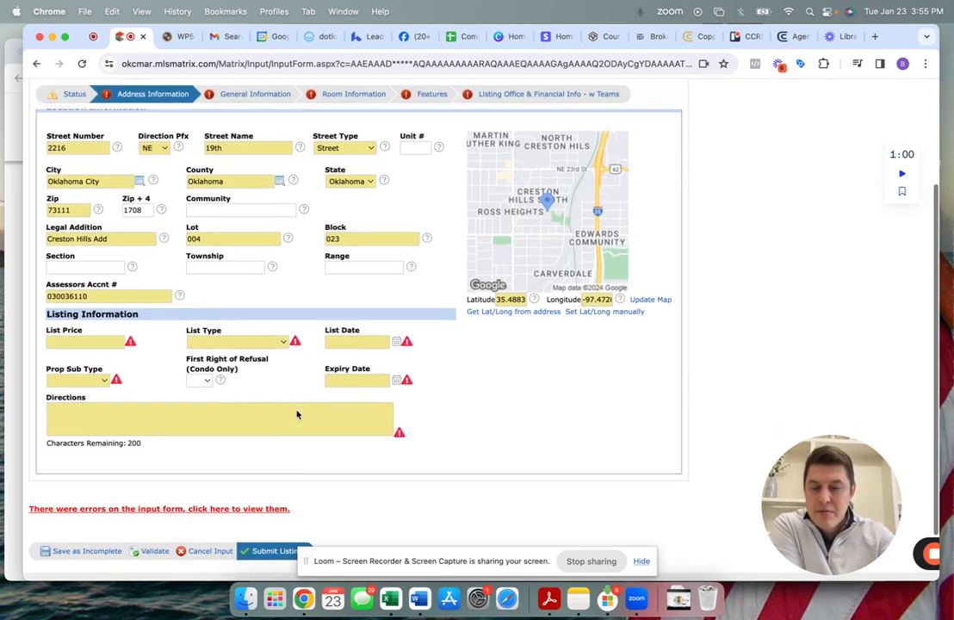
- Enter list price 130000, list type Exclusive Right to Sell, and list date 01/23/2024
{"action": "left_click", "coordinate": [102, 345]}
{"action": "type", "text": "130"}
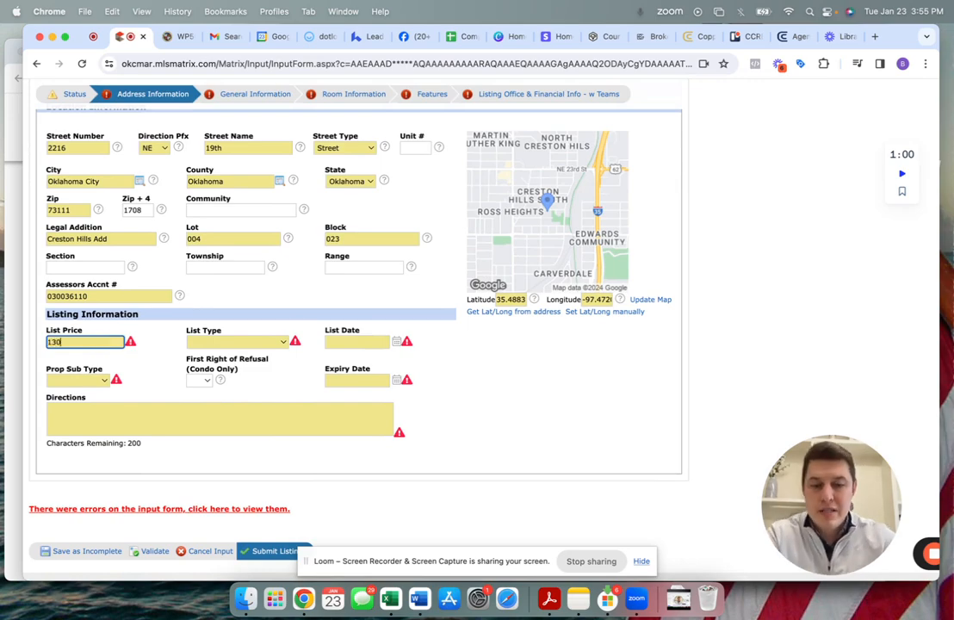
{"action": "type", "text": "000"}
{"action": "key", "text": "Tab"}
{"action": "left_click", "coordinate": [265, 344]}
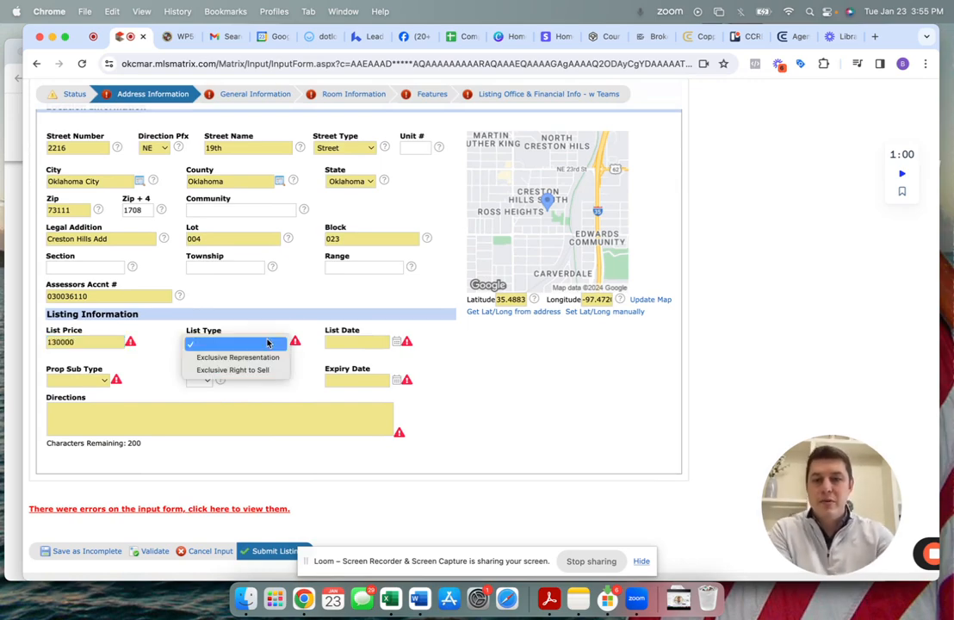
{"action": "left_click", "coordinate": [267, 370]}
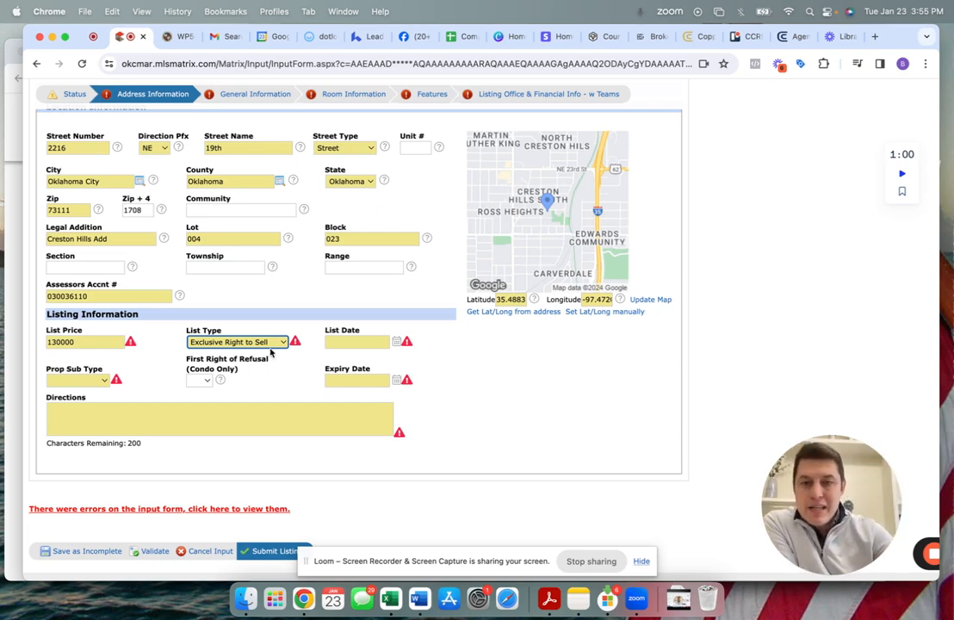
{"action": "left_click", "coordinate": [262, 344]}
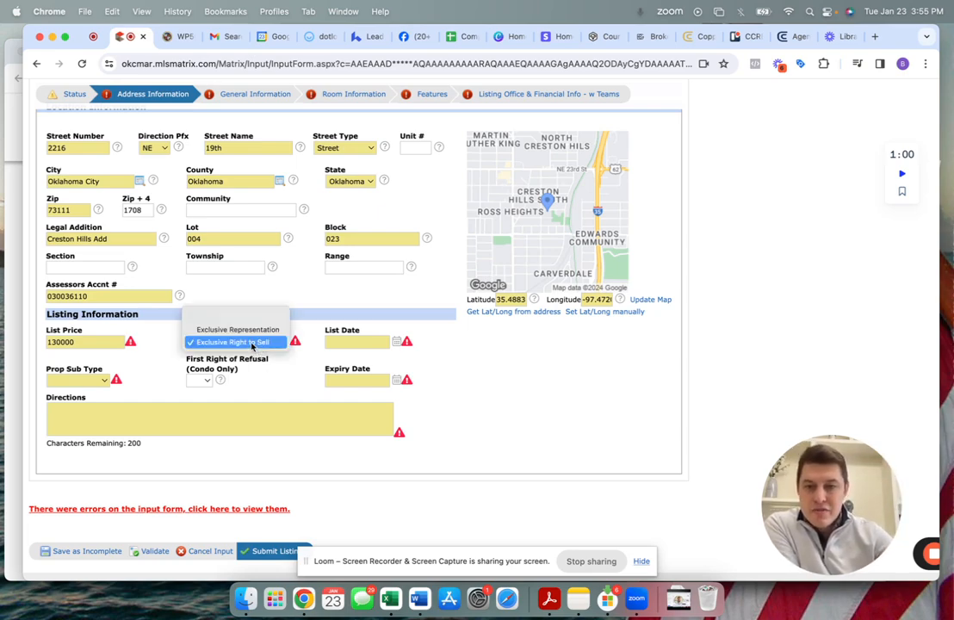
{"action": "left_click", "coordinate": [252, 342]}
{"action": "left_click", "coordinate": [344, 342]}
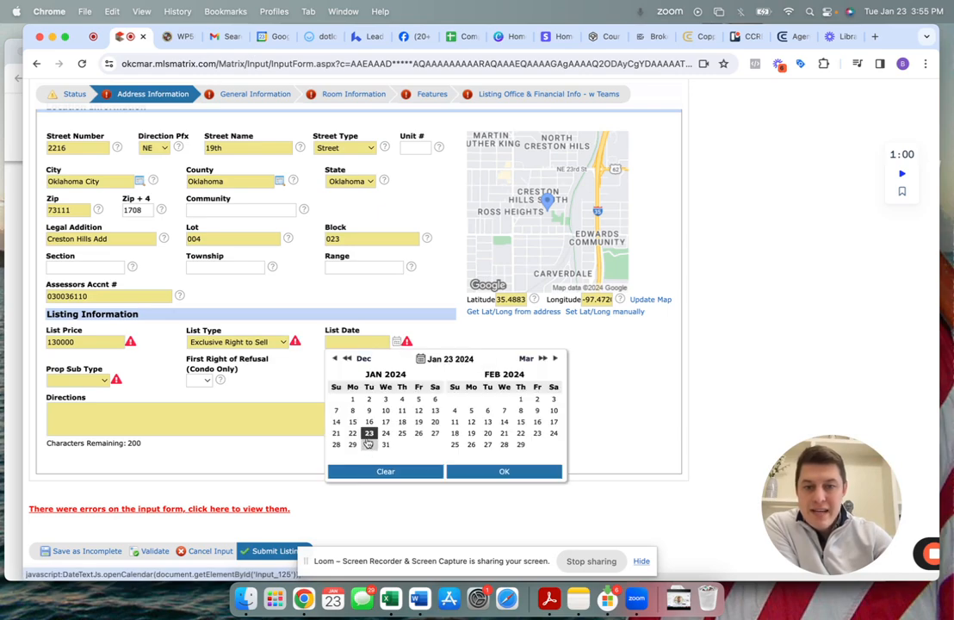
{"action": "left_click", "coordinate": [369, 436]}
- Set property sub type to Single Family and expiry date to 06/30/2024
{"action": "left_click", "coordinate": [102, 383]}
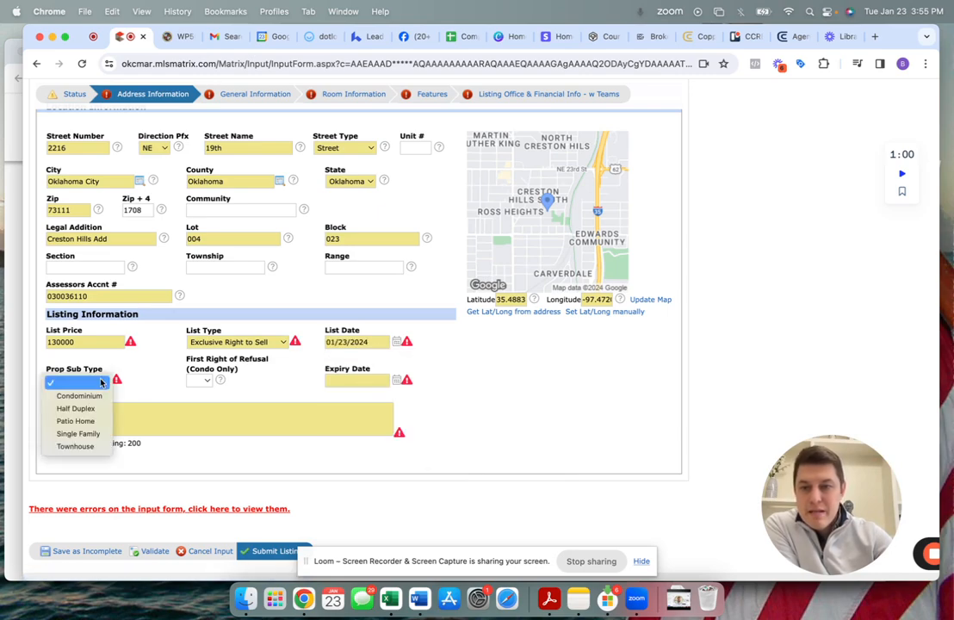
{"action": "left_click", "coordinate": [105, 437]}
{"action": "left_click", "coordinate": [395, 380]}
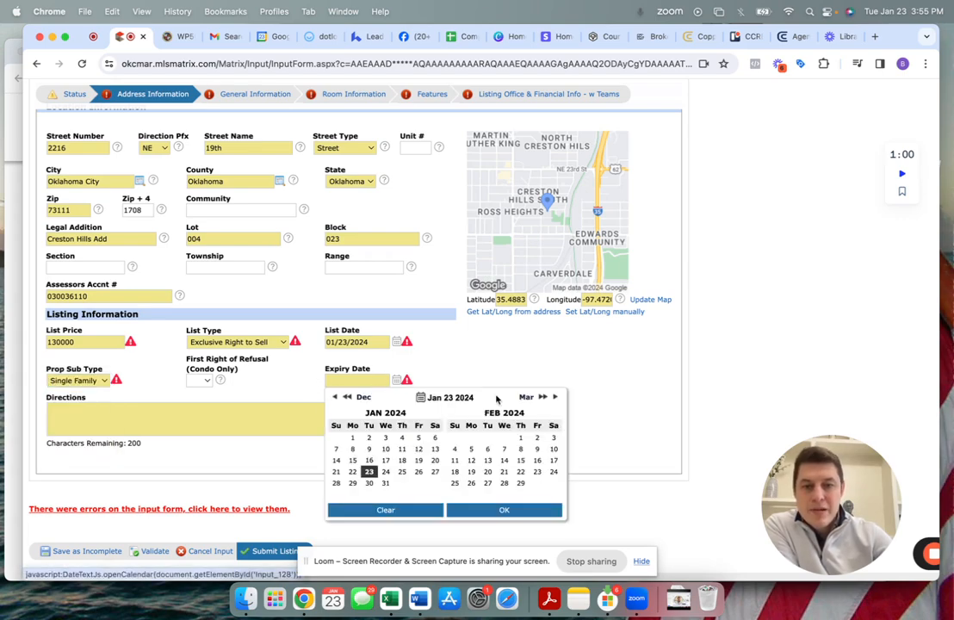
{"action": "left_click", "coordinate": [555, 397]}
{"action": "left_click", "coordinate": [556, 397]}
{"action": "left_click", "coordinate": [556, 398]}
{"action": "left_click", "coordinate": [555, 397]}
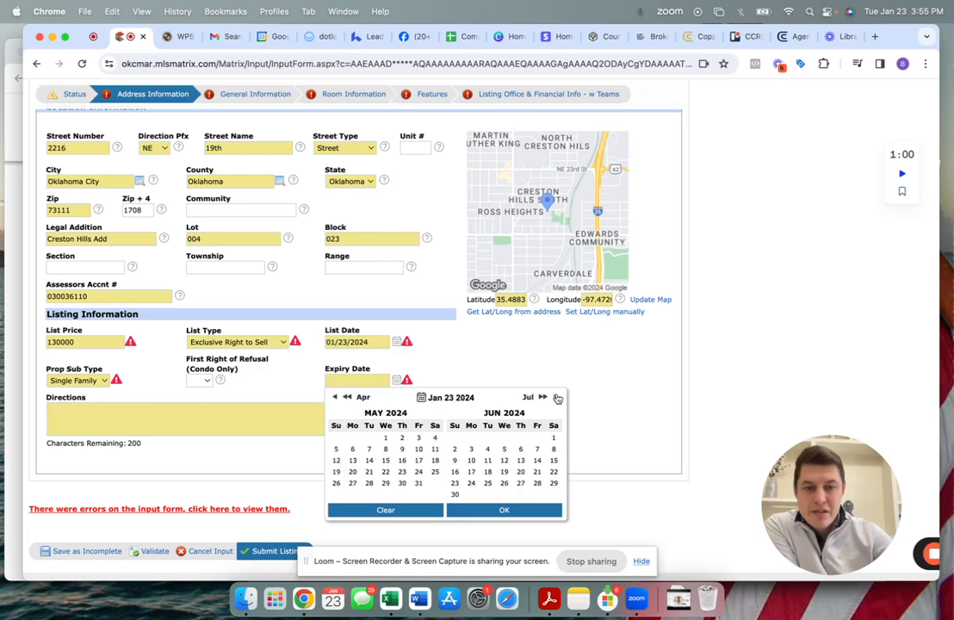
{"action": "left_click", "coordinate": [479, 494]}
{"action": "left_click", "coordinate": [461, 510]}
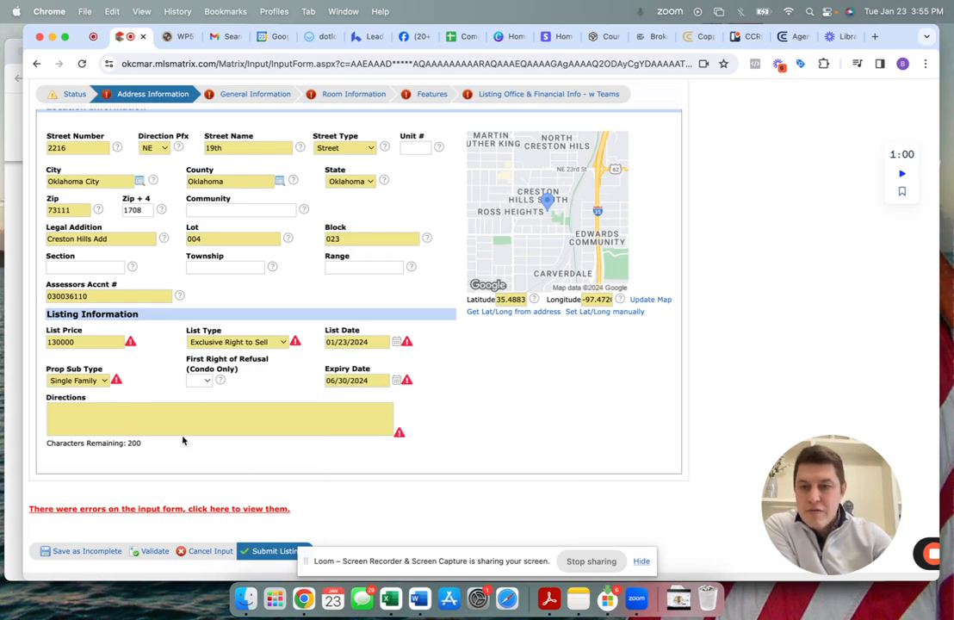
{"action": "left_click", "coordinate": [152, 418]}
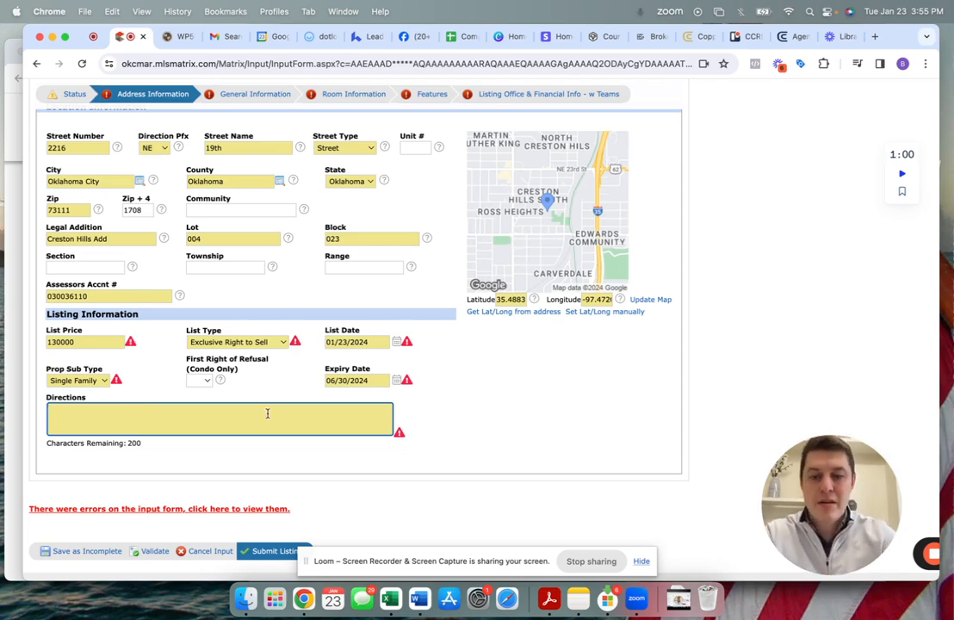
- Enter directions: 'From NE 16th & MLK head north to NE 19th St. Turn east...south side of the street'
{"action": "type", "text": "From NE 16"}
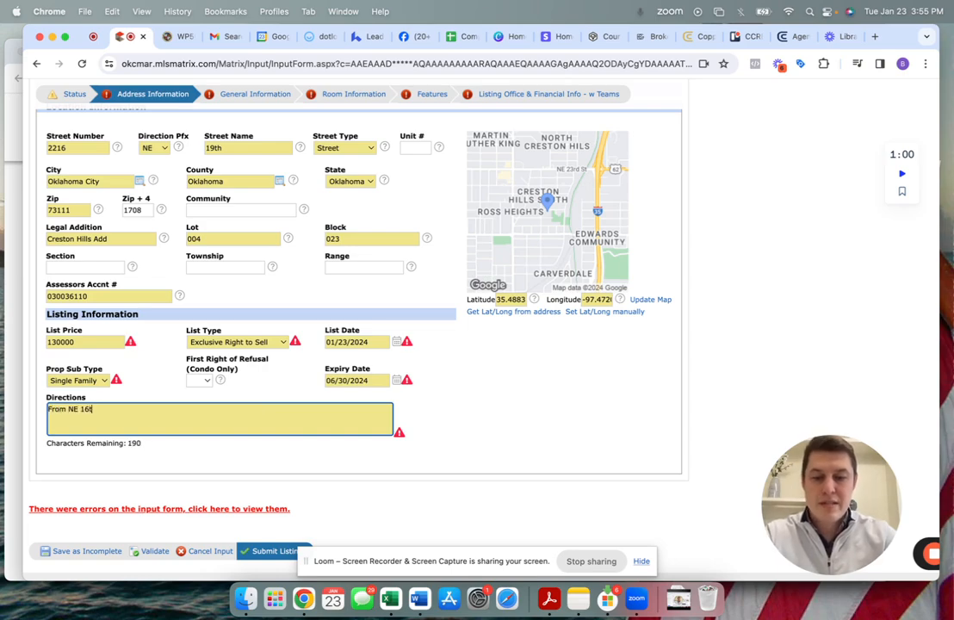
{"action": "type", "text": "th &"}
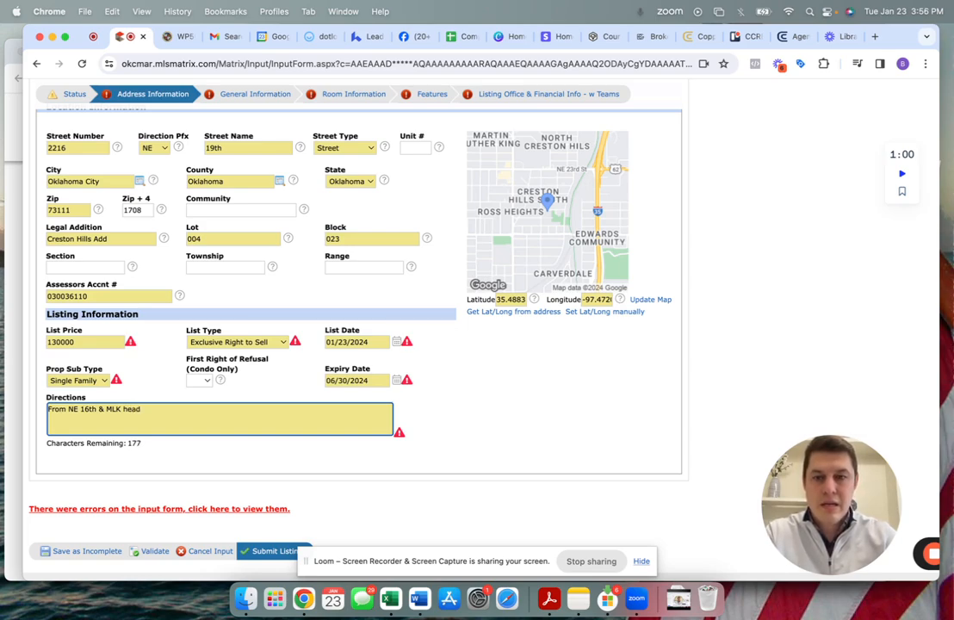
{"action": "type", "text": "MLK head north to "}
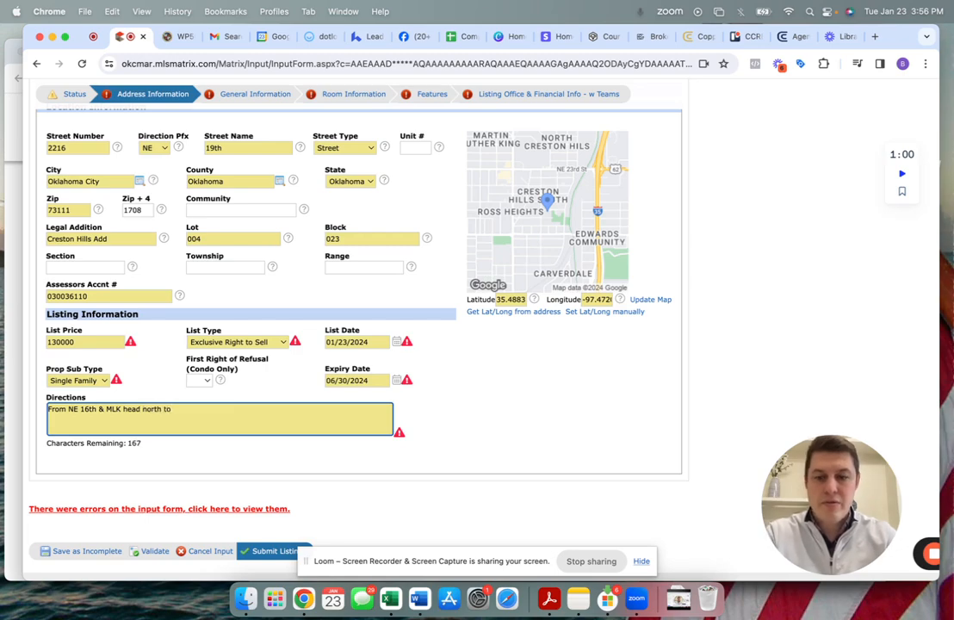
{"action": "type", "text": "NE 19th St.  Tu"}
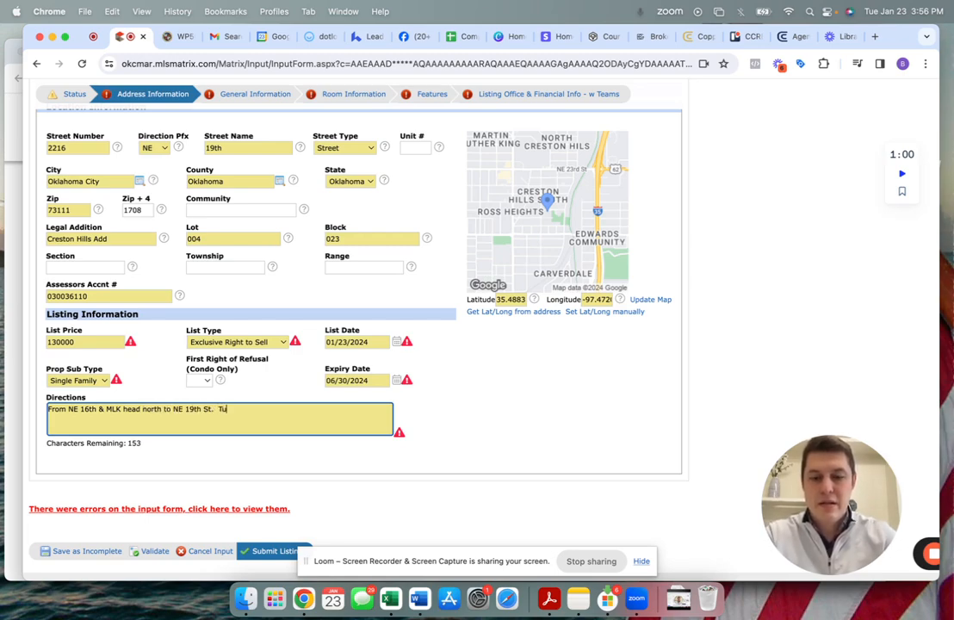
{"action": "type", "text": "rn east."}
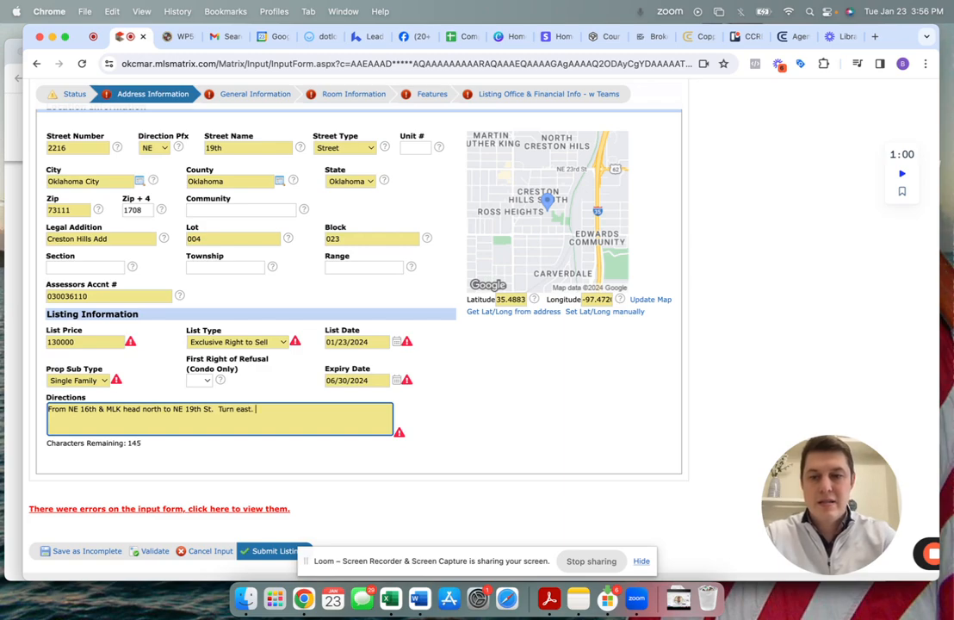
{"action": "type", "text": " Property is "}
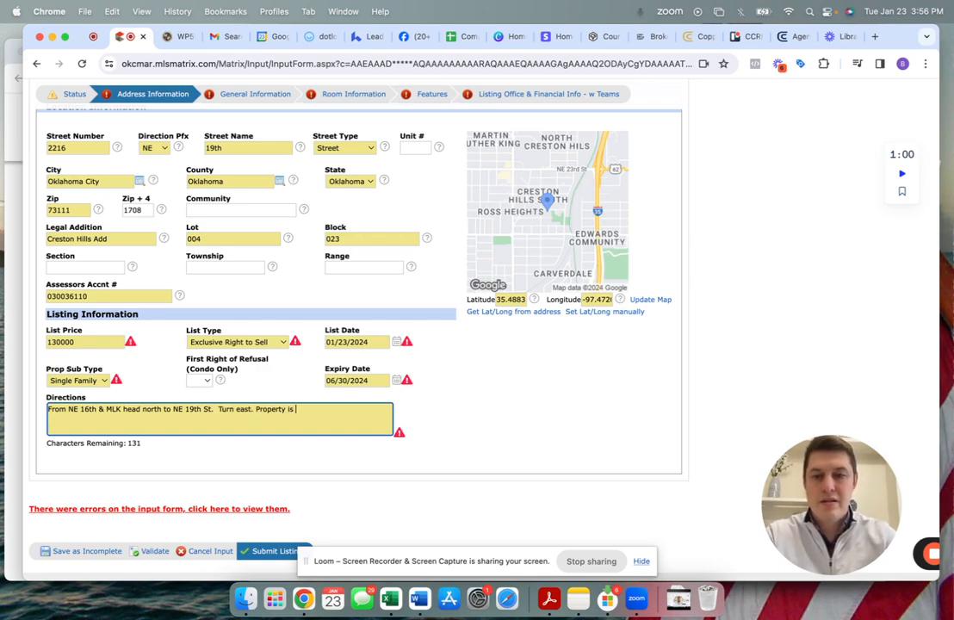
{"action": "type", "text": "on the south side "}
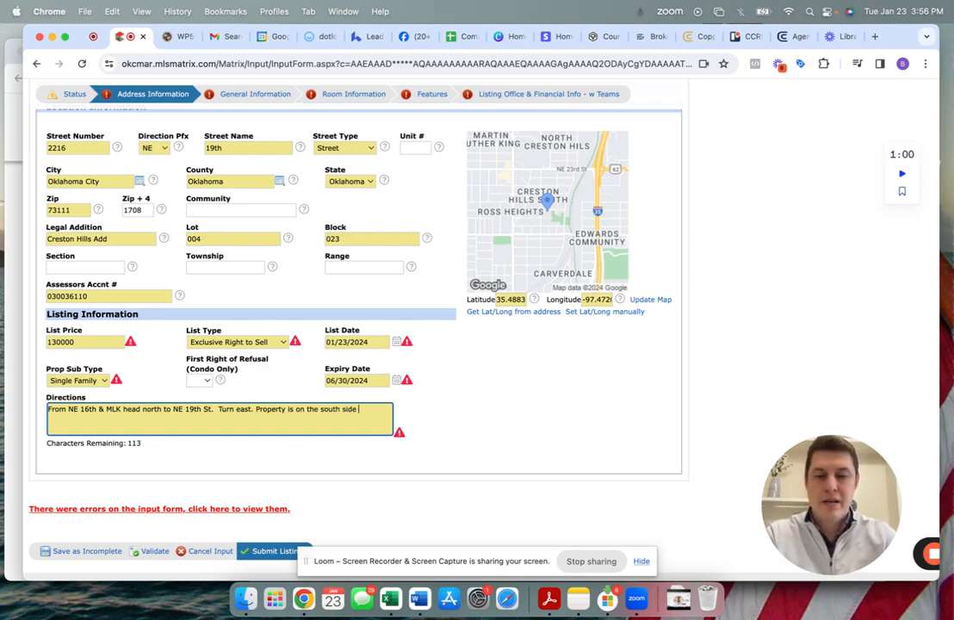
{"action": "type", "text": "of the stre"}
{"action": "key", "text": "BackSpace"}
{"action": "key", "text": "BackSpace"}
{"action": "key", "text": "BackSpace"}
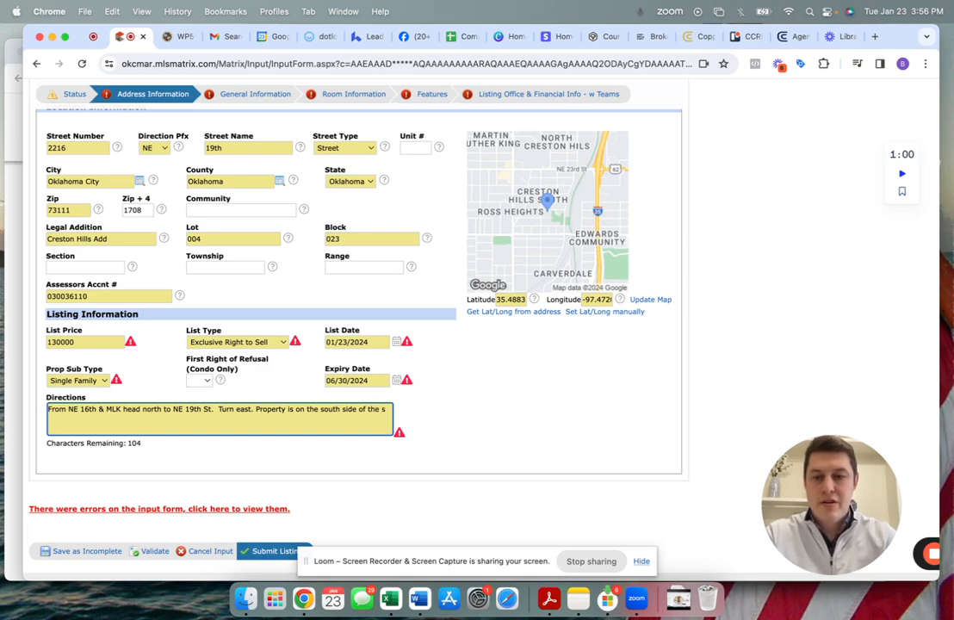
{"action": "type", "text": "treet."}
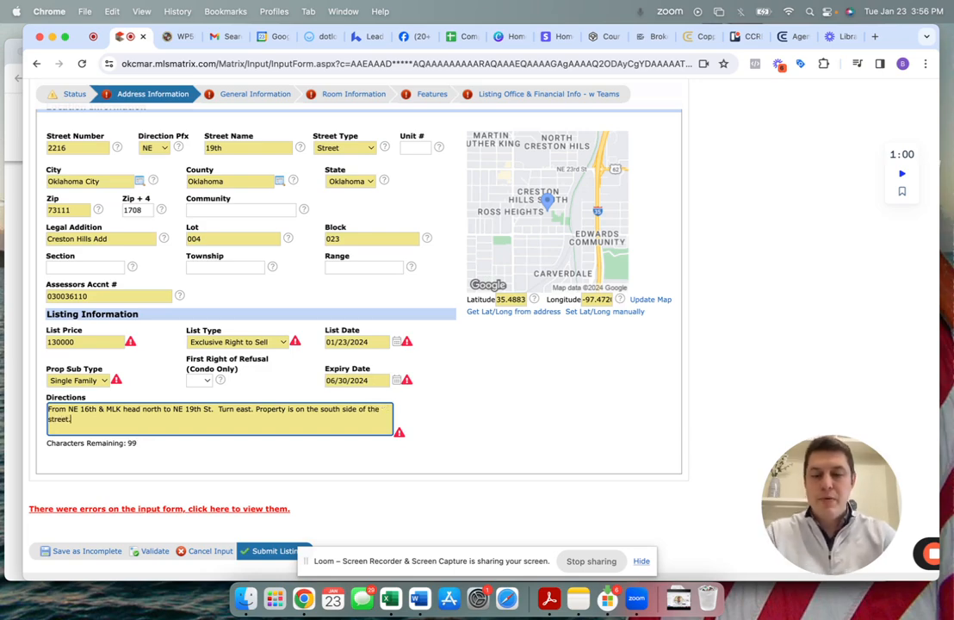
- Validate the listing form again, clearing the listing-information warnings
{"action": "left_click", "coordinate": [157, 550]}
{"action": "scroll", "coordinate": [178, 450], "scroll_direction": "down", "scroll_amount": 5}
{"action": "scroll", "coordinate": [178, 450], "scroll_direction": "up", "scroll_amount": 1}
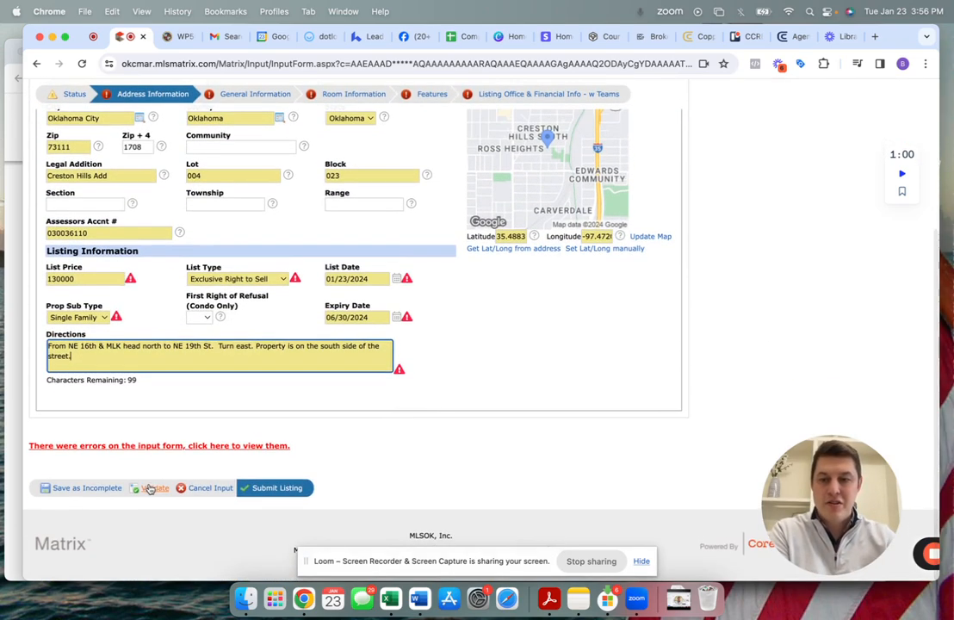
{"action": "right_click", "coordinate": [150, 491]}
{"action": "key", "text": "Escape"}
{"action": "left_click", "coordinate": [150, 489]}
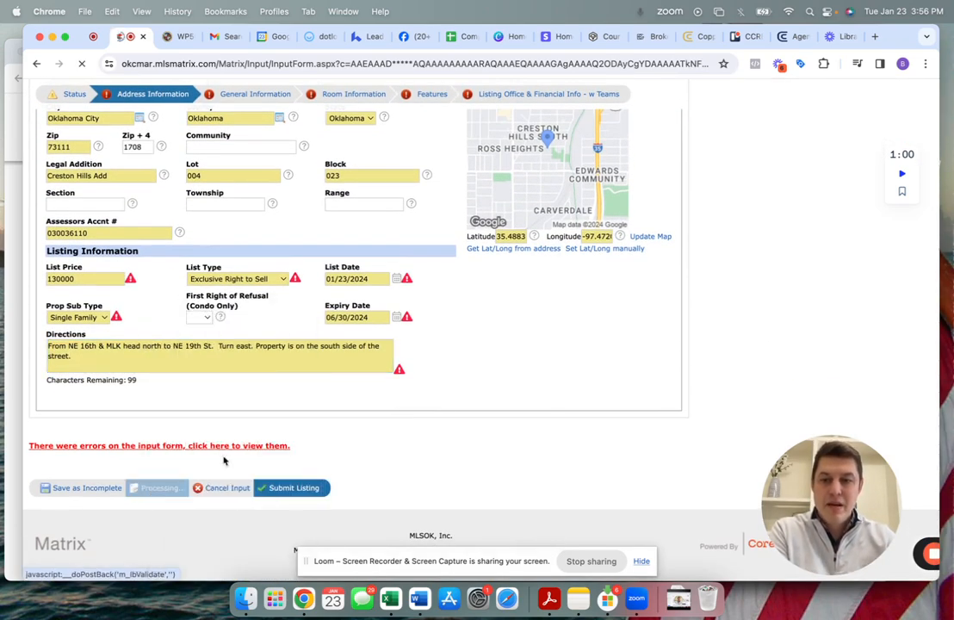
{"action": "scroll", "coordinate": [130, 323], "scroll_direction": "down", "scroll_amount": 3}
{"action": "scroll", "coordinate": [130, 323], "scroll_direction": "down", "scroll_amount": 2}
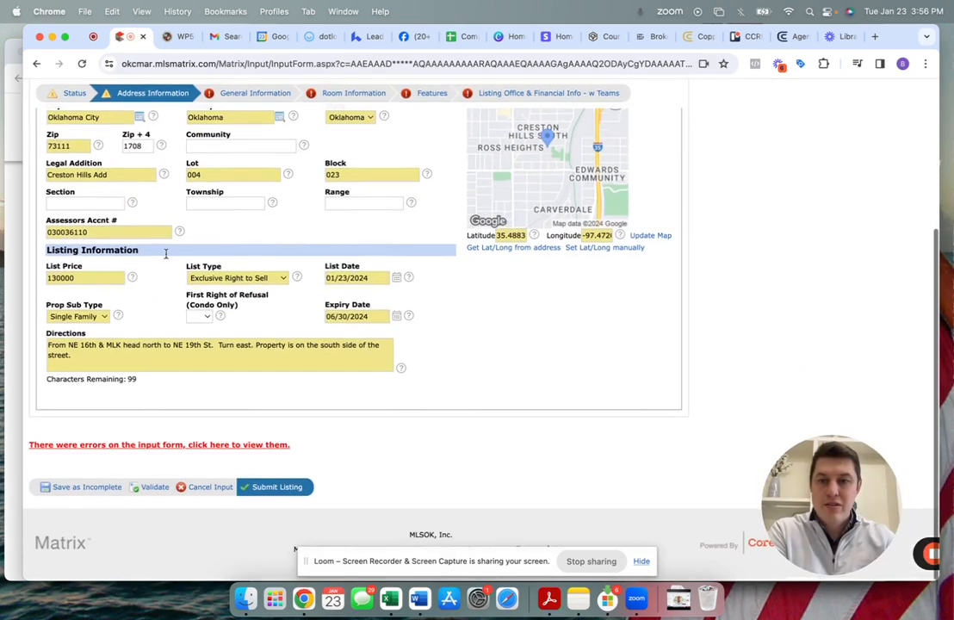
{"action": "scroll", "coordinate": [237, 366], "scroll_direction": "up", "scroll_amount": 2}
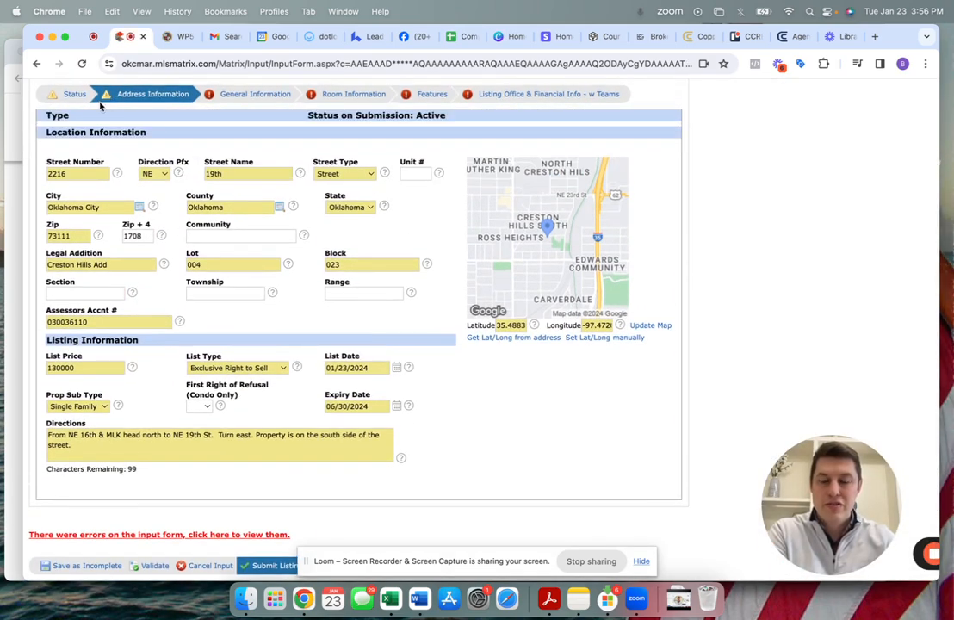
- In General Information, enter 3 bedrooms, 1 full bath and 0 half baths, then select Total SqFt
{"action": "left_click", "coordinate": [209, 96]}
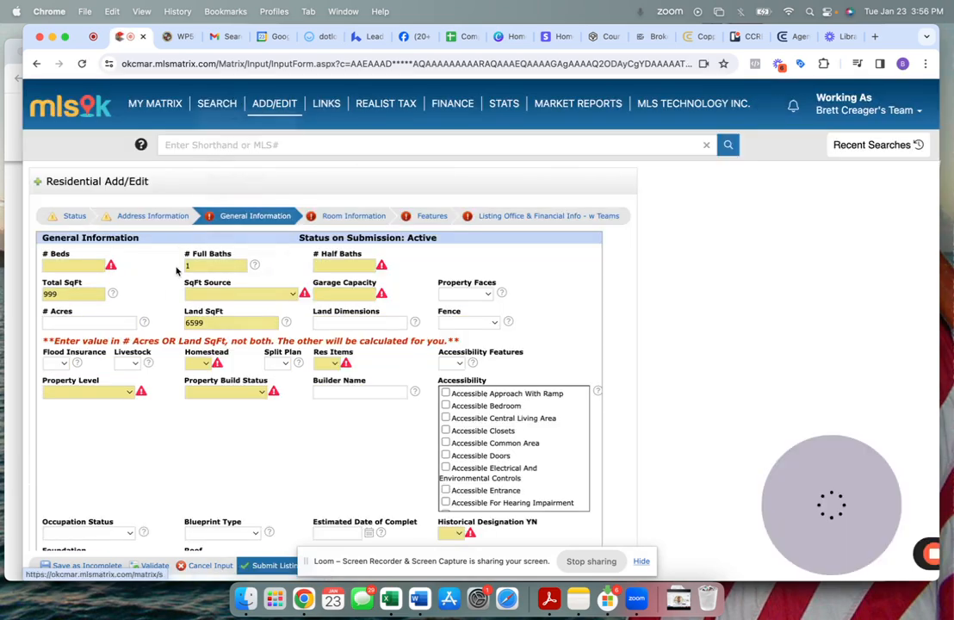
{"action": "left_click", "coordinate": [60, 266]}
{"action": "type", "text": "3"}
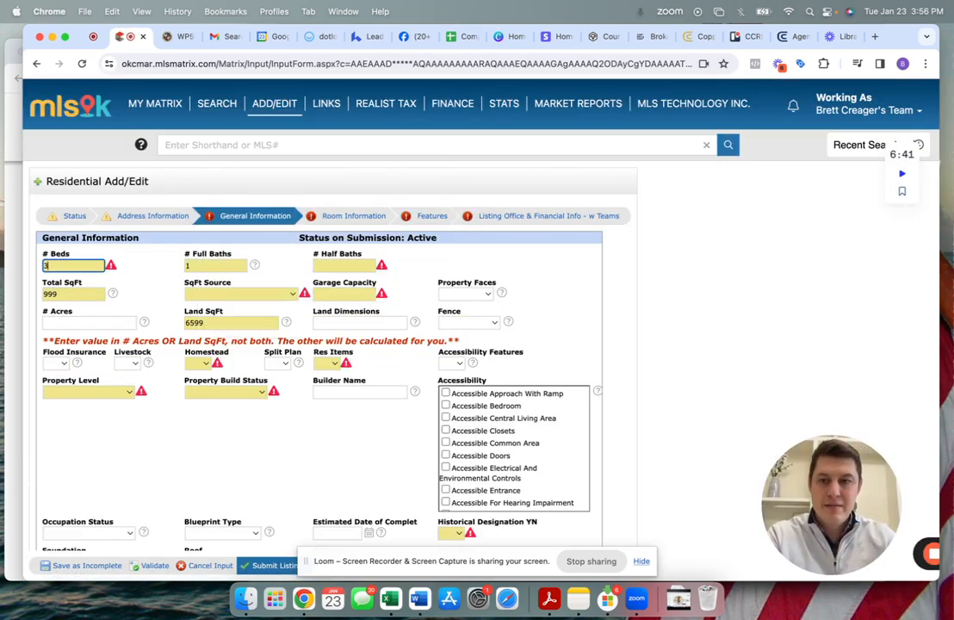
{"action": "left_click", "coordinate": [196, 267]}
{"action": "type", "text": "1"}
{"action": "left_click", "coordinate": [357, 265]}
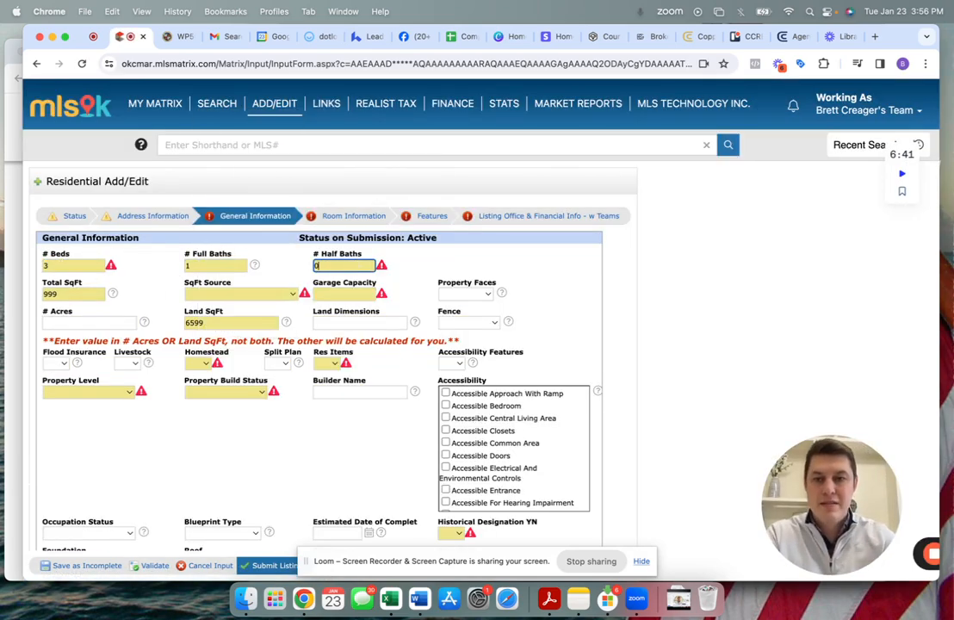
{"action": "type", "text": "0"}
{"action": "double_click", "coordinate": [65, 296]}
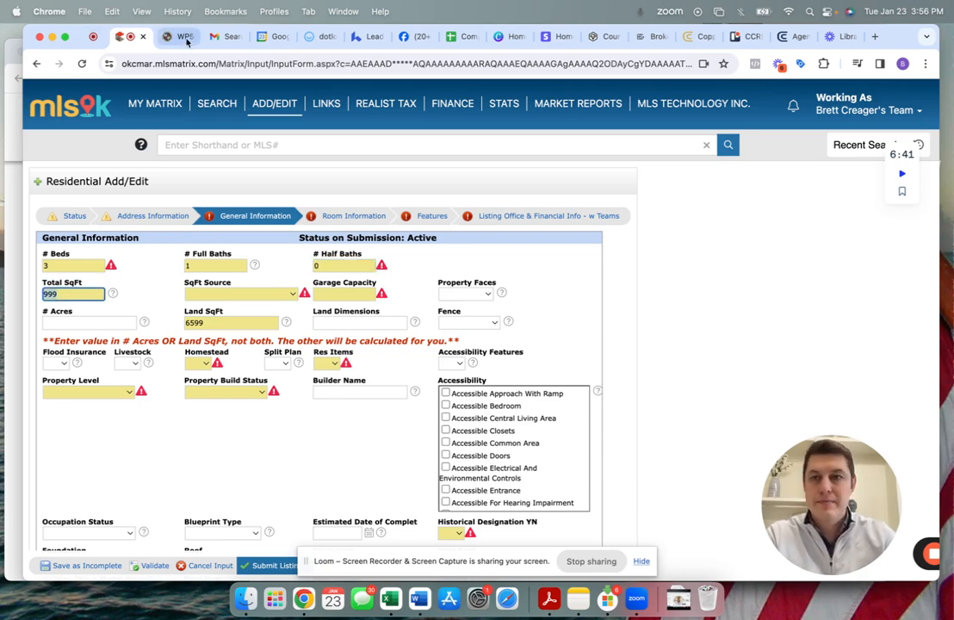
{"action": "triple_click", "coordinate": [66, 281]}
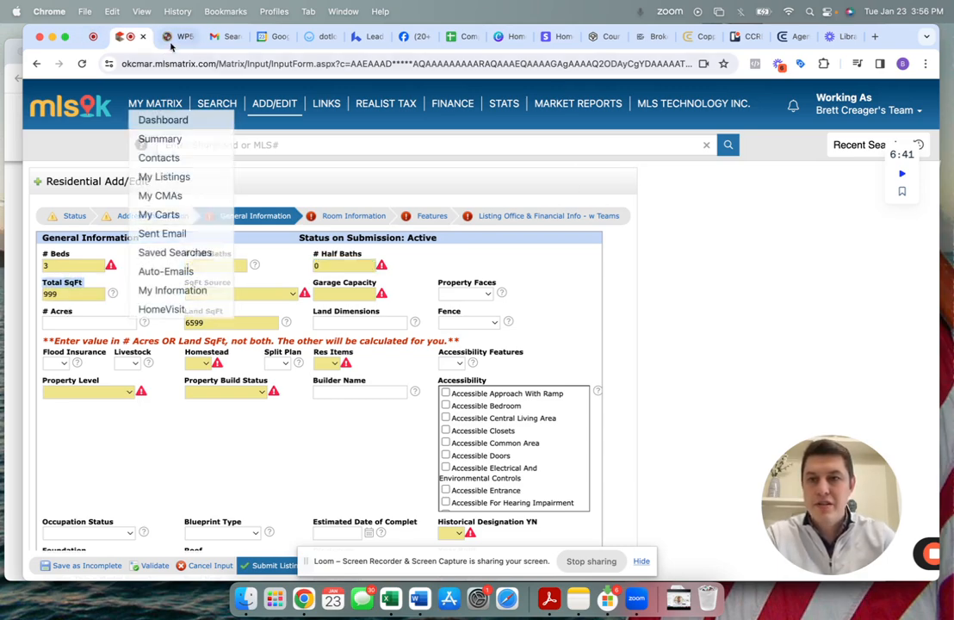
- Open the assessor's building sketch showing 999 sq ft living area, porches, outbuilding and carport
{"action": "left_click", "coordinate": [168, 36]}
{"action": "scroll", "coordinate": [135, 321], "scroll_direction": "down", "scroll_amount": 1}
{"action": "left_click", "coordinate": [135, 321]}
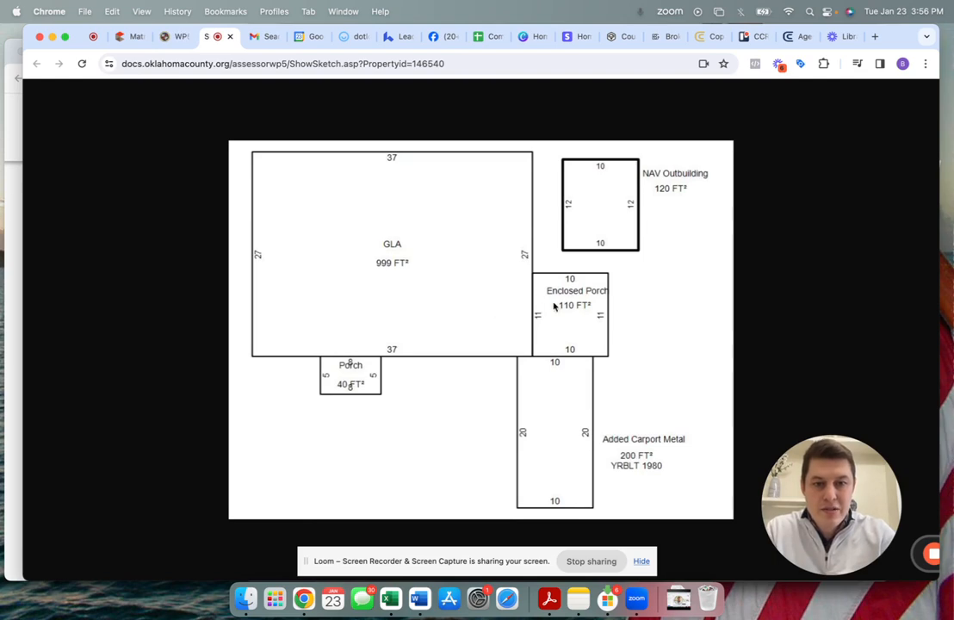
{"action": "left_click_drag", "start_coordinate": [558, 305], "coordinate": [578, 309]}
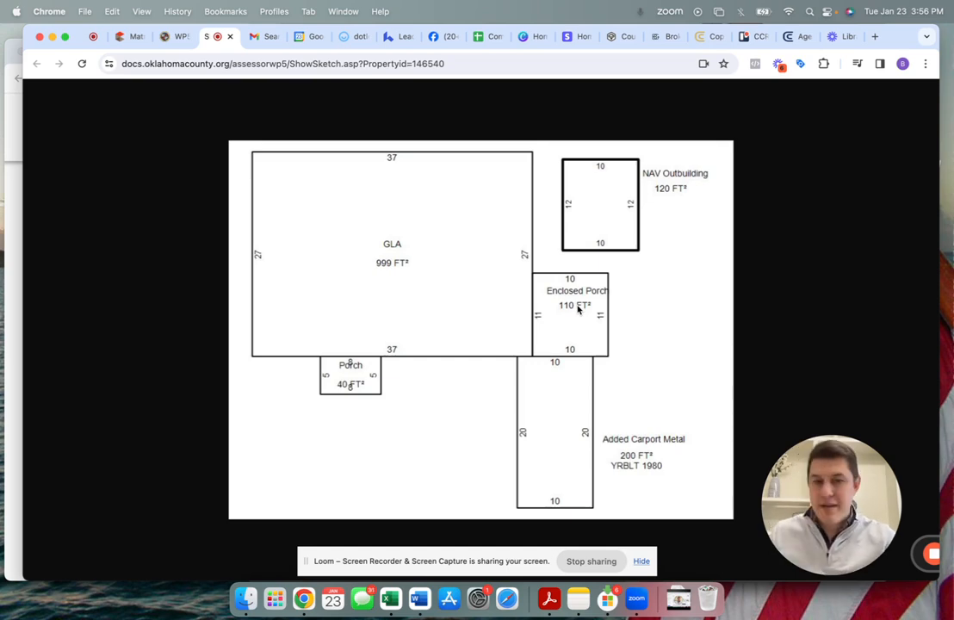
- Change Total SqFt to 1109 sourced from Tax Assessor, with garage capacity 0
{"action": "left_click", "coordinate": [119, 39]}
{"action": "double_click", "coordinate": [73, 294]}
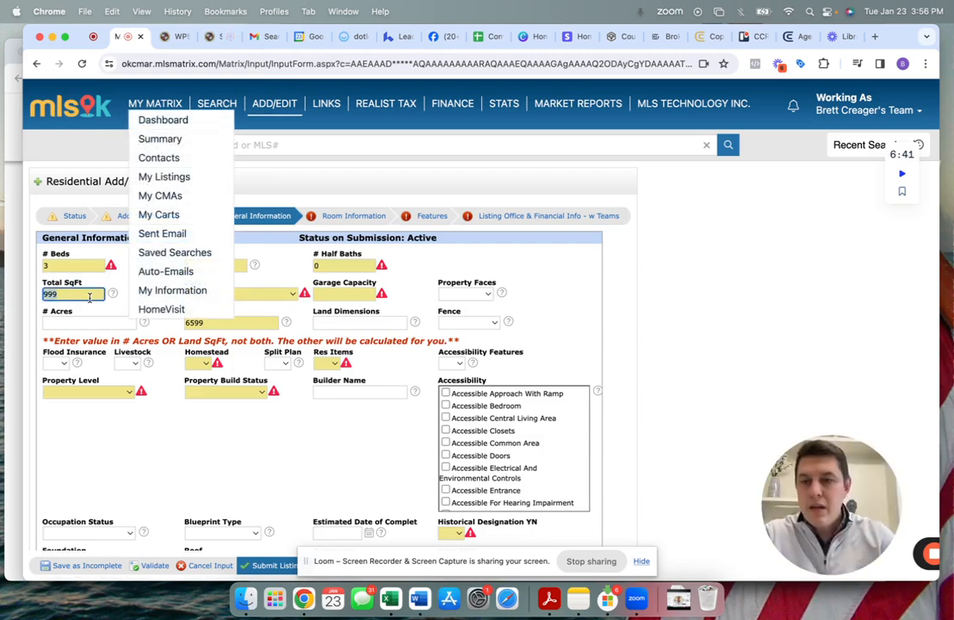
{"action": "type", "text": "1109"}
{"action": "left_click", "coordinate": [239, 294]}
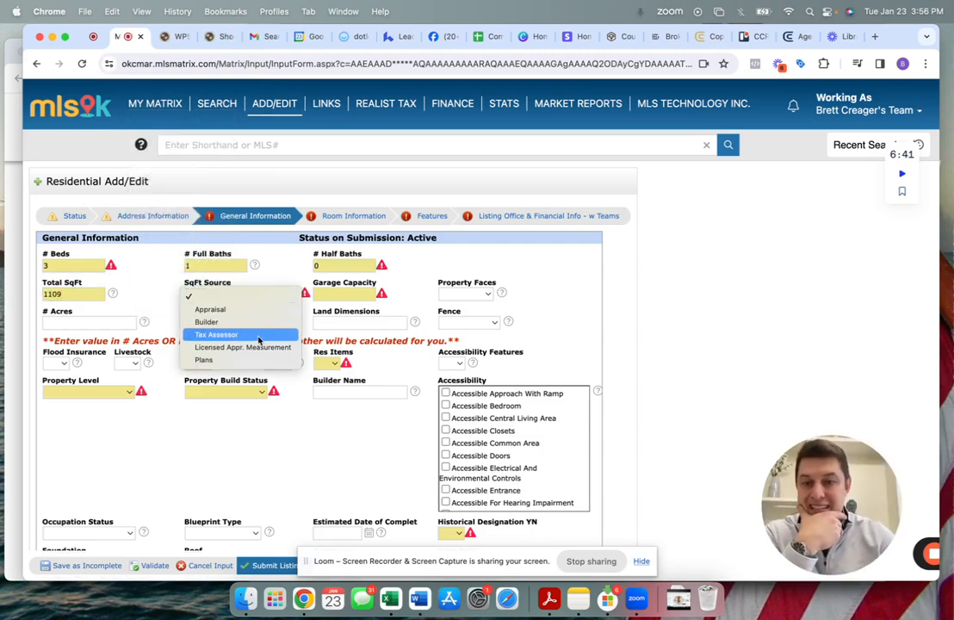
{"action": "left_click", "coordinate": [259, 335]}
{"action": "left_click", "coordinate": [353, 293]}
{"action": "type", "text": "0"}
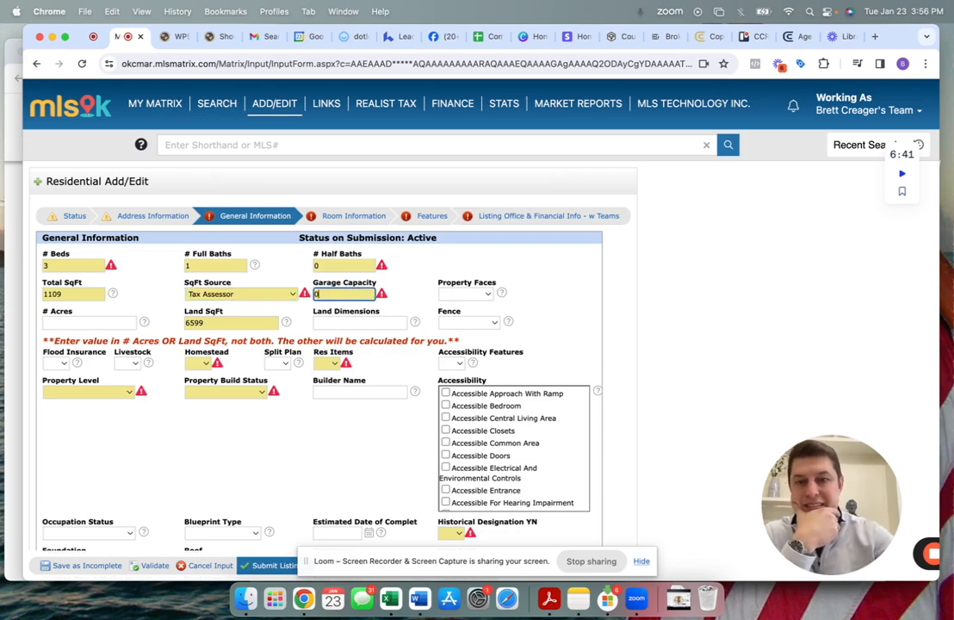
- Set Homestead and Res Items to No and Property Level to One
{"action": "left_click", "coordinate": [191, 366]}
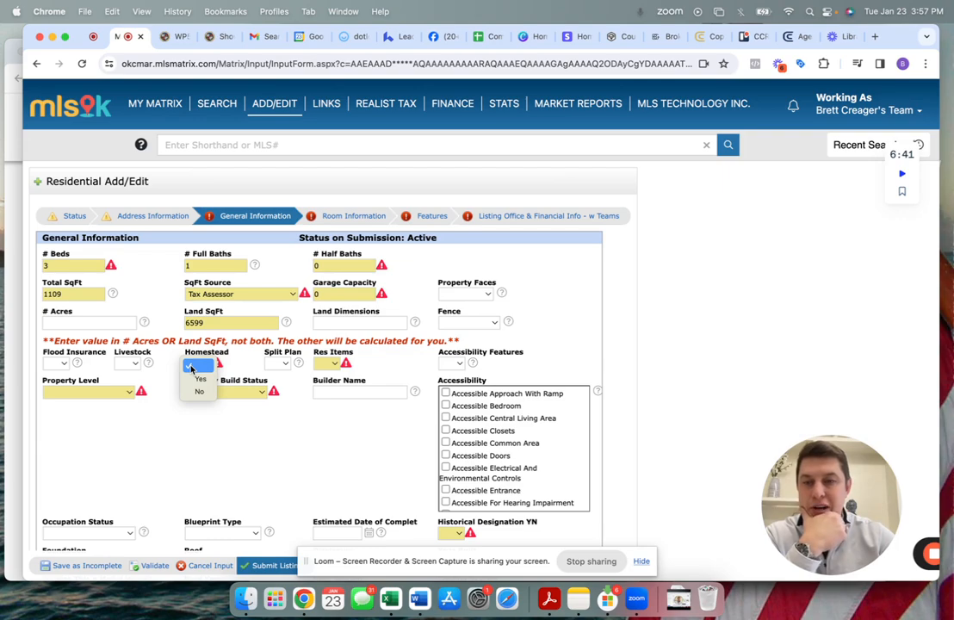
{"action": "left_click", "coordinate": [199, 391]}
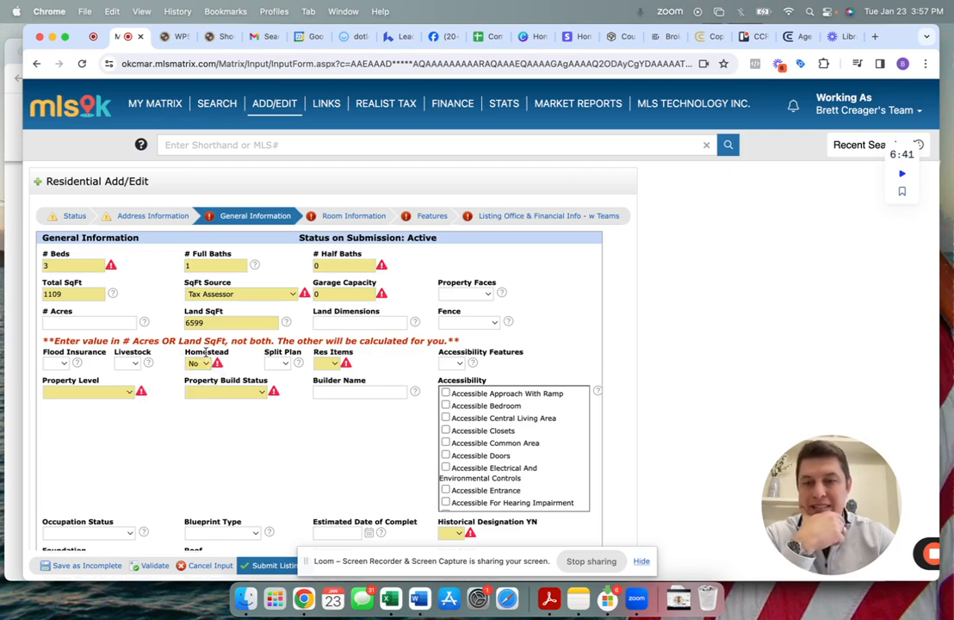
{"action": "double_click", "coordinate": [207, 353]}
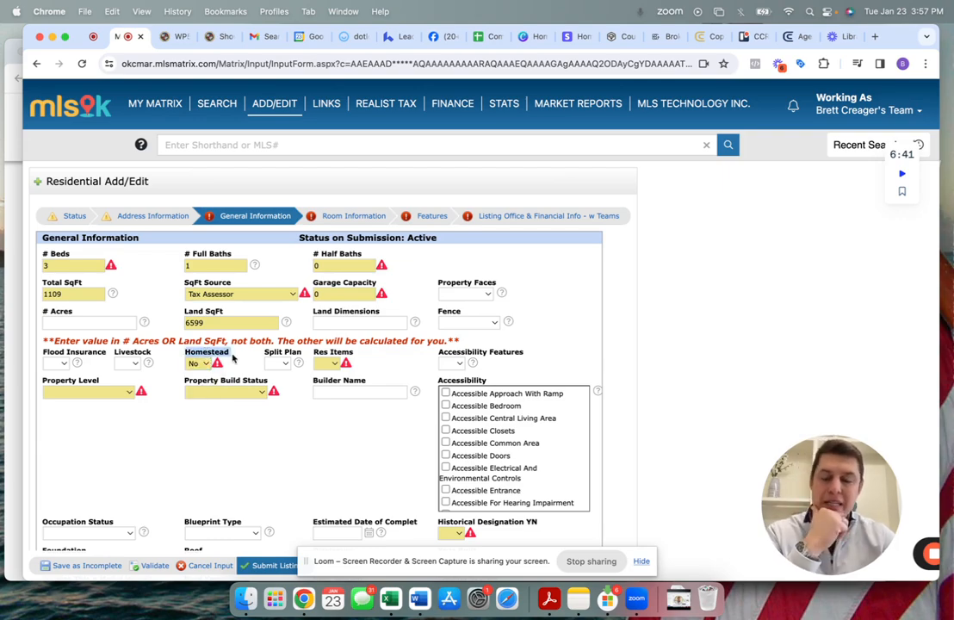
{"action": "left_click", "coordinate": [327, 363]}
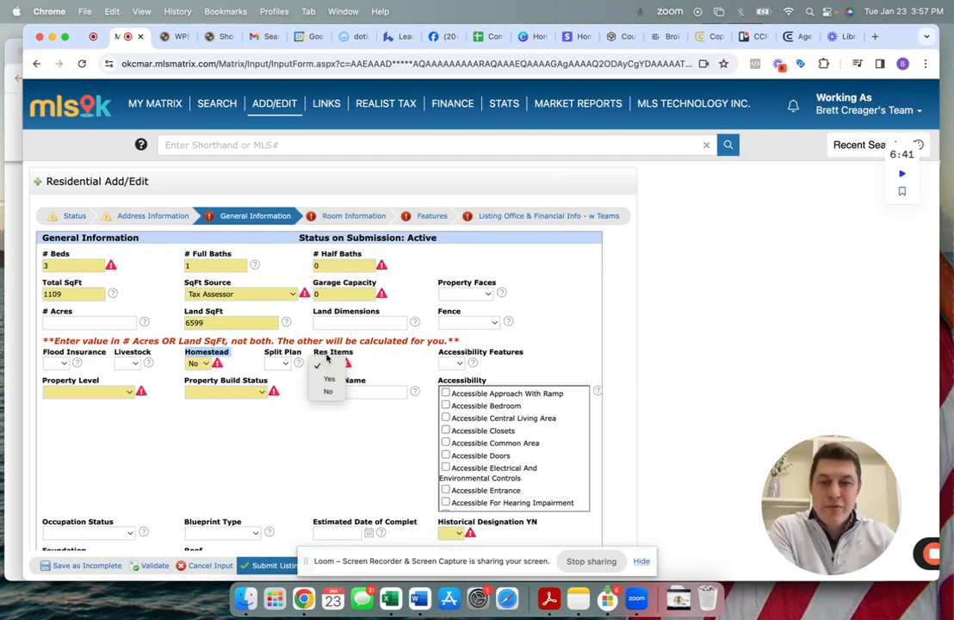
{"action": "double_click", "coordinate": [328, 353]}
{"action": "left_click", "coordinate": [335, 363]}
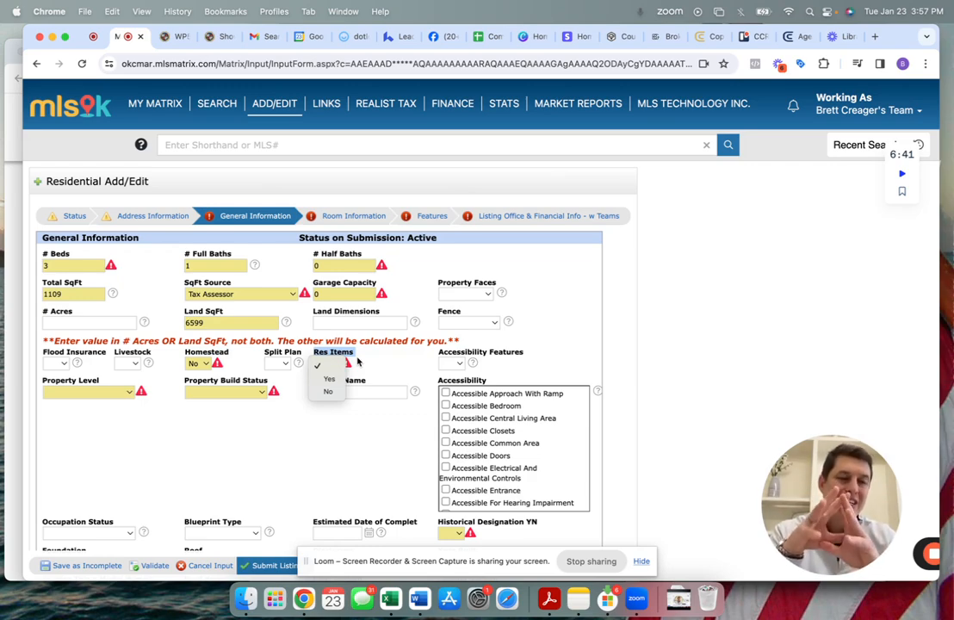
{"action": "left_click", "coordinate": [331, 392]}
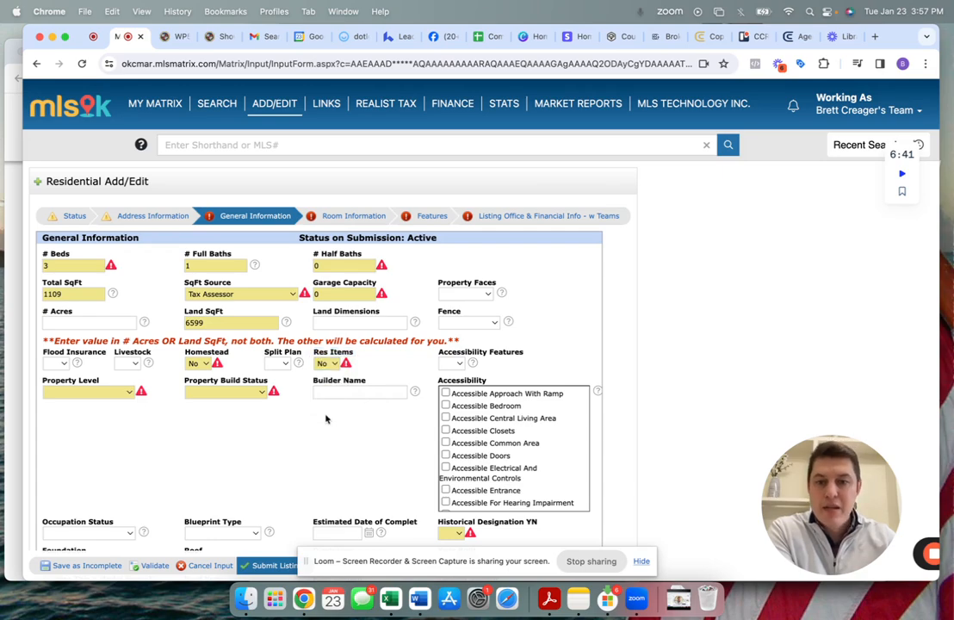
{"action": "left_click", "coordinate": [114, 395]}
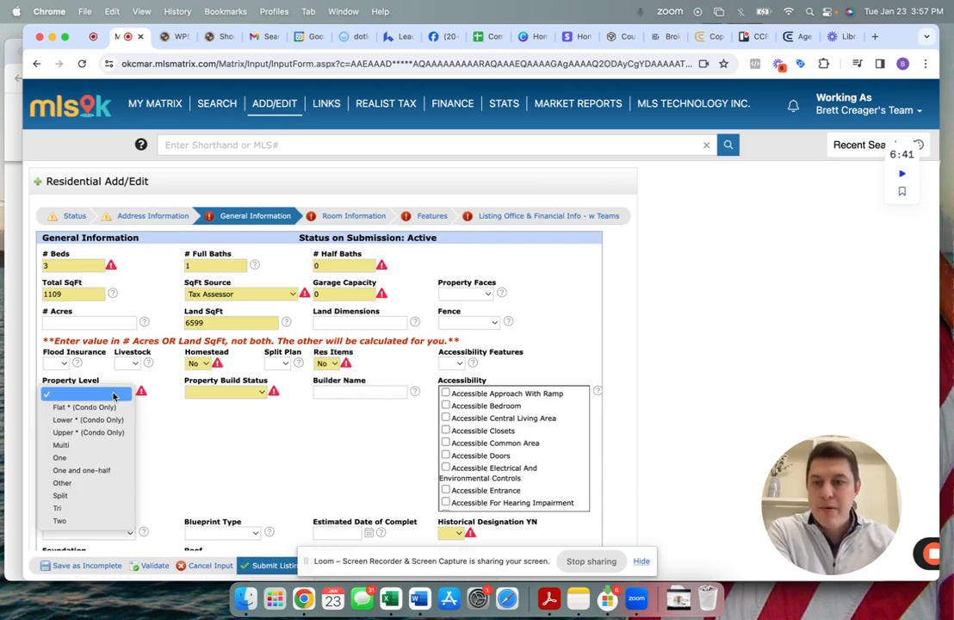
{"action": "left_click", "coordinate": [61, 458]}
{"action": "left_click", "coordinate": [211, 393]}
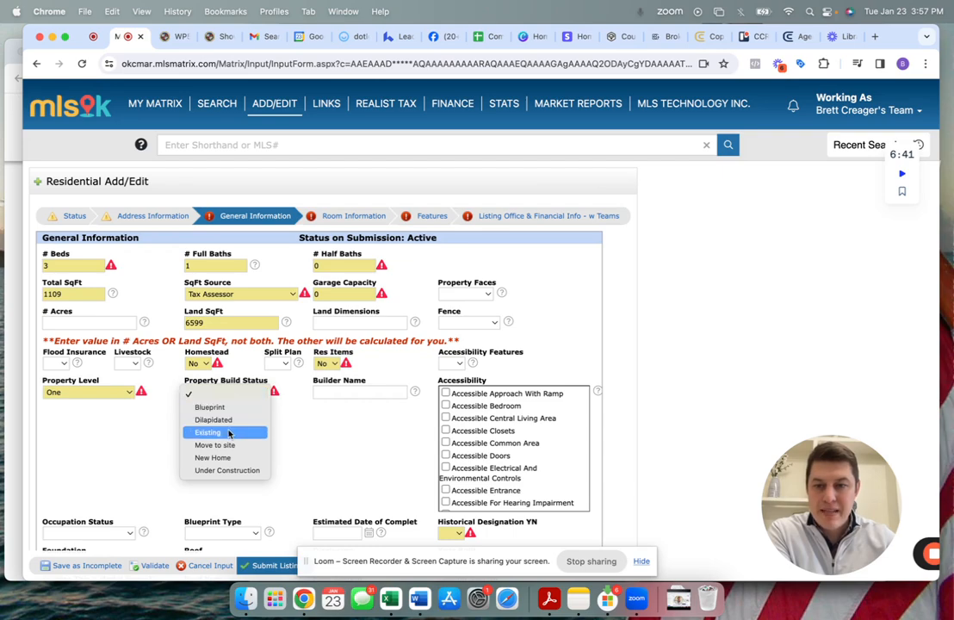
- Set build status to Existing, foundation to Conventional and roof to Composition
{"action": "left_click", "coordinate": [242, 433]}
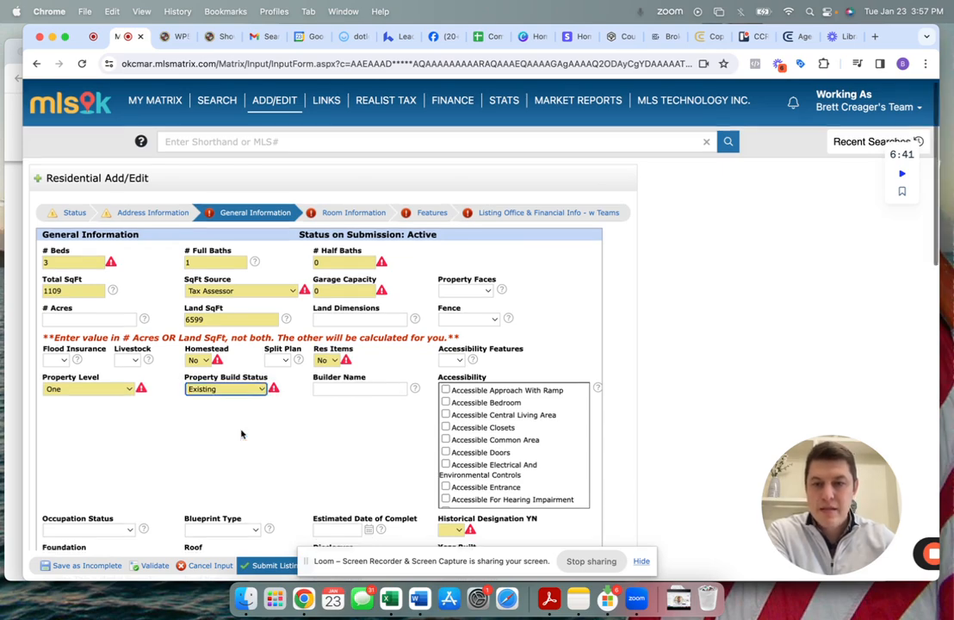
{"action": "scroll", "coordinate": [155, 405], "scroll_direction": "down", "scroll_amount": 5}
{"action": "left_click", "coordinate": [85, 366]}
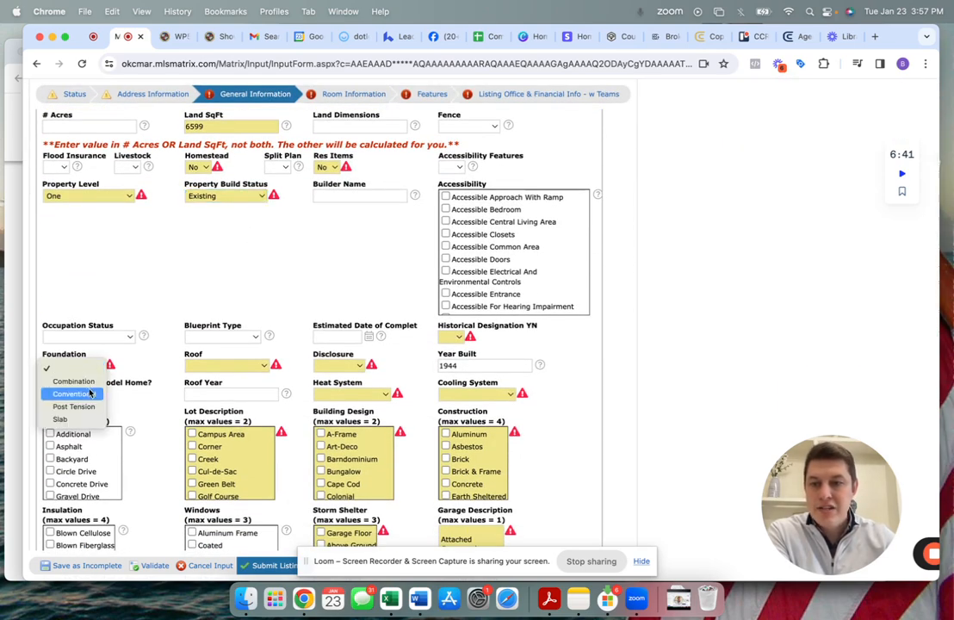
{"action": "left_click", "coordinate": [100, 394]}
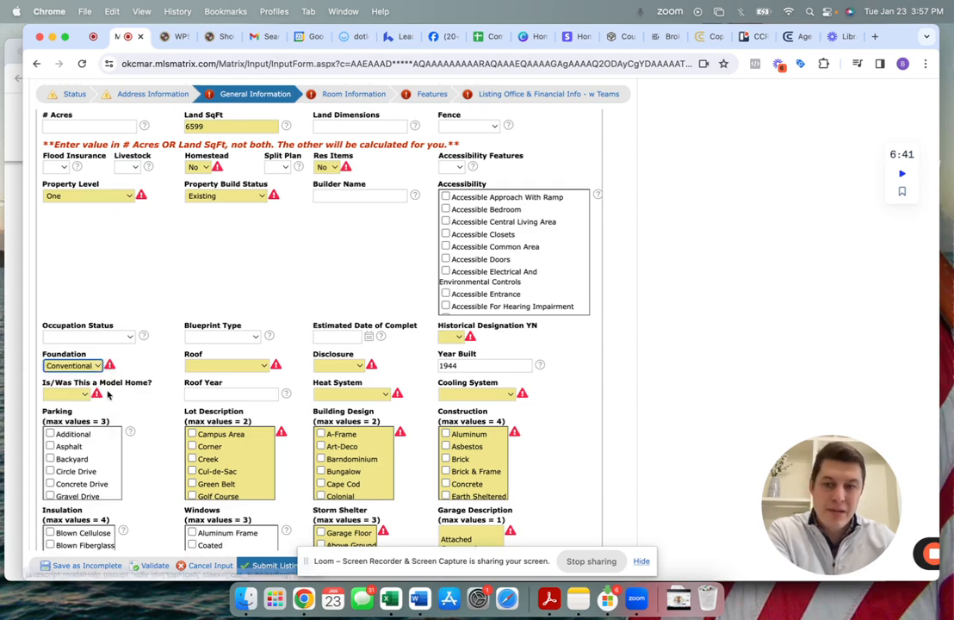
{"action": "left_click", "coordinate": [244, 369]}
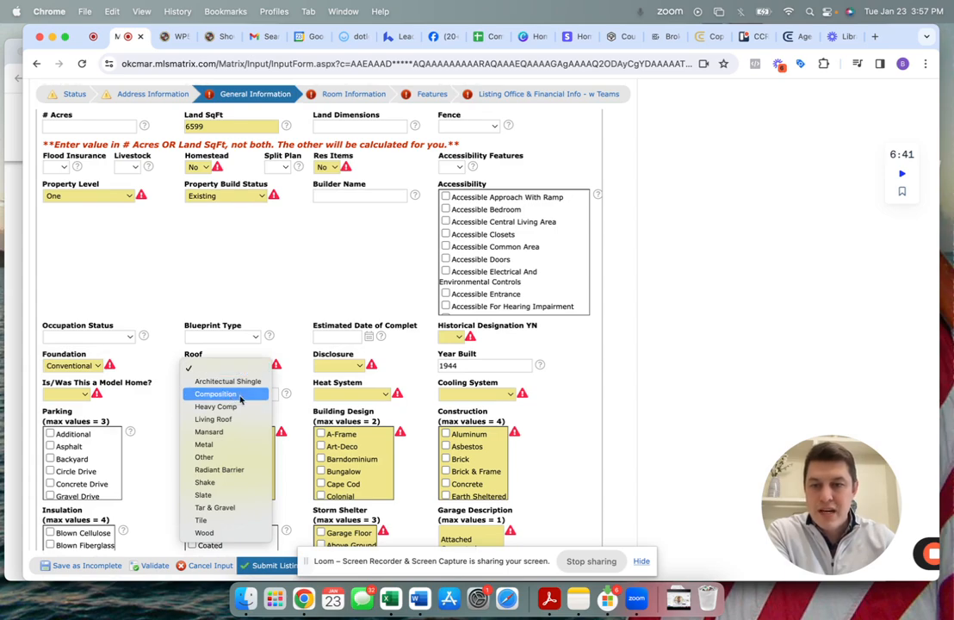
{"action": "left_click", "coordinate": [241, 395]}
{"action": "left_click", "coordinate": [226, 370]}
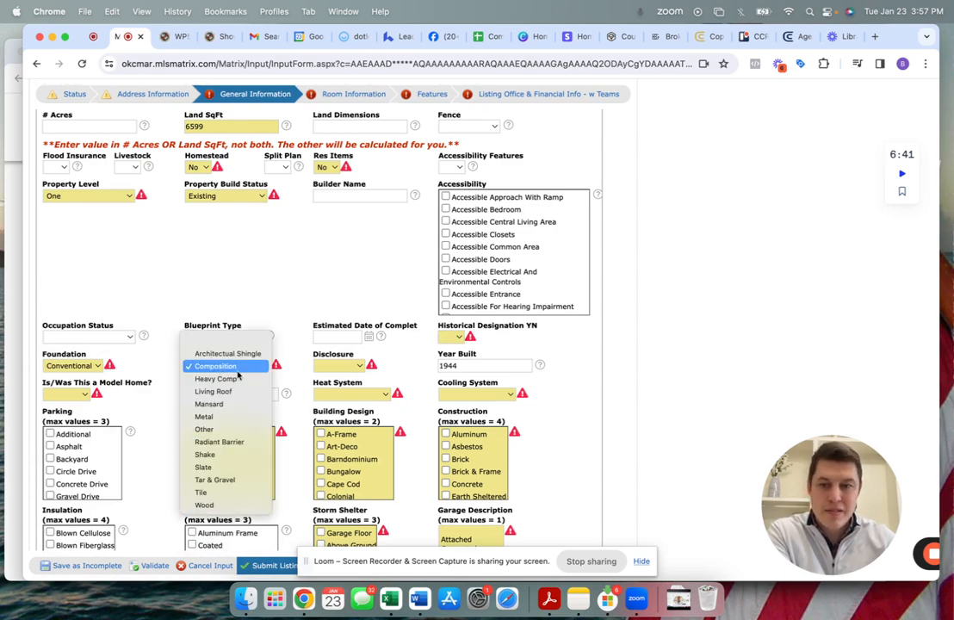
{"action": "left_click", "coordinate": [293, 358]}
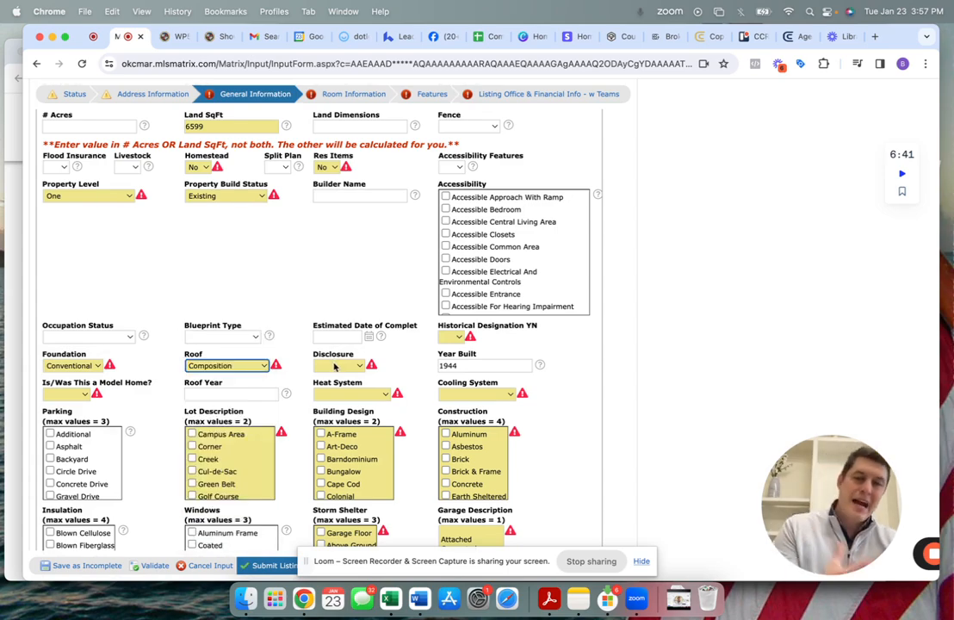
- Set Disclosure to Yes and Model Home to No
{"action": "left_click", "coordinate": [335, 367]}
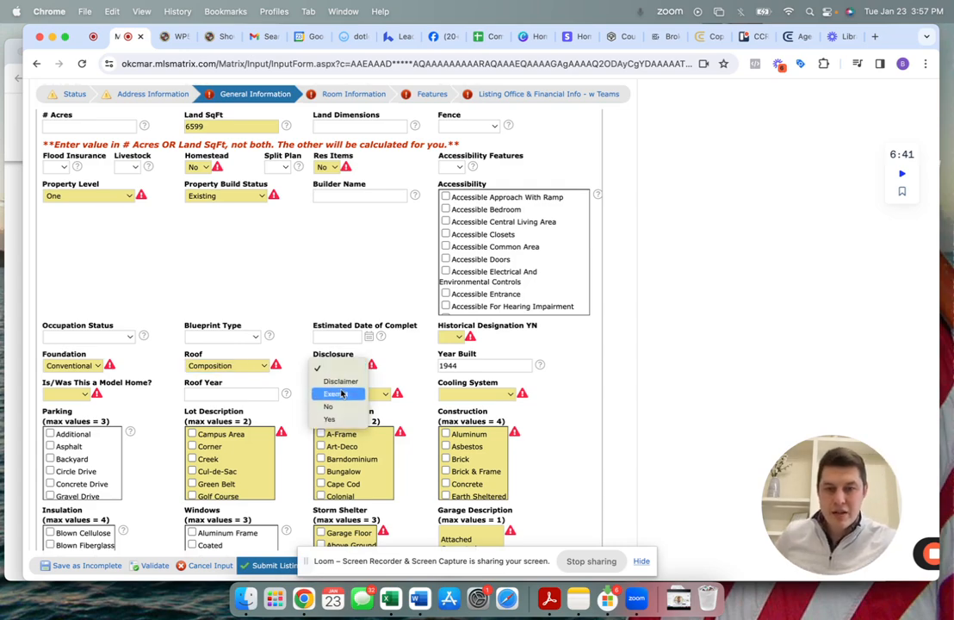
{"action": "left_click", "coordinate": [339, 421]}
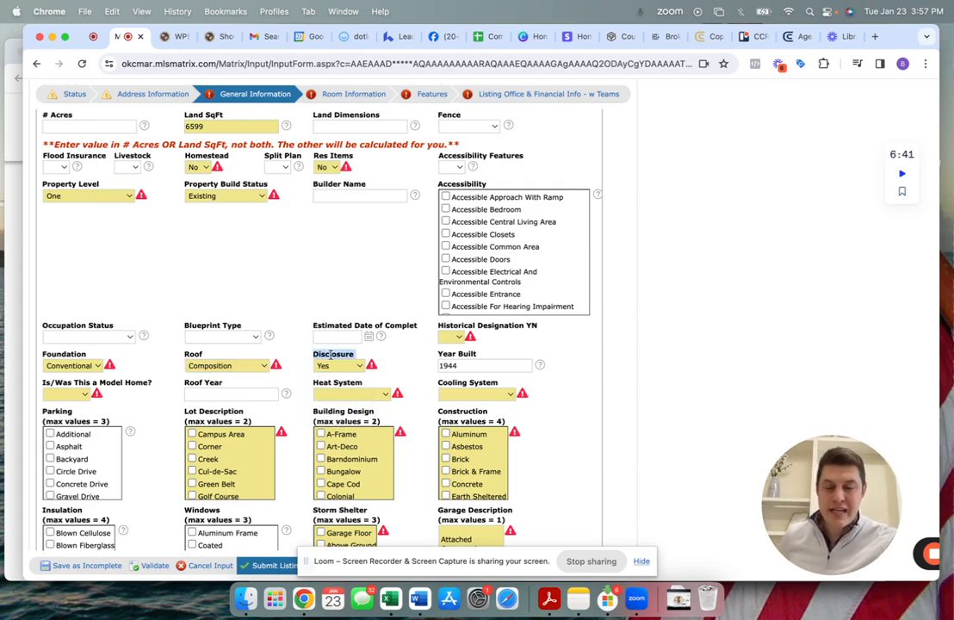
{"action": "left_click", "coordinate": [335, 366]}
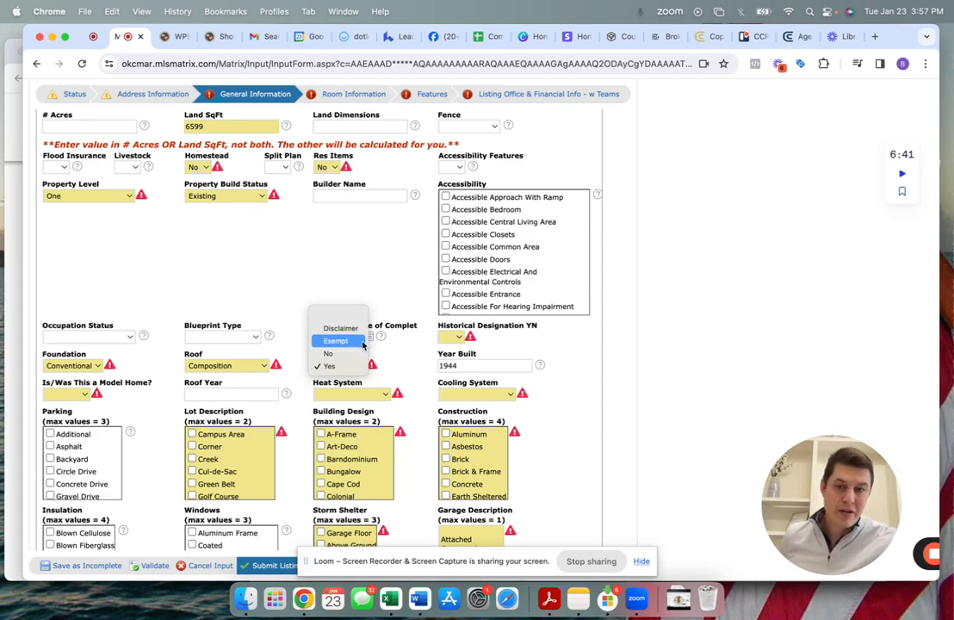
{"action": "left_click", "coordinate": [339, 368]}
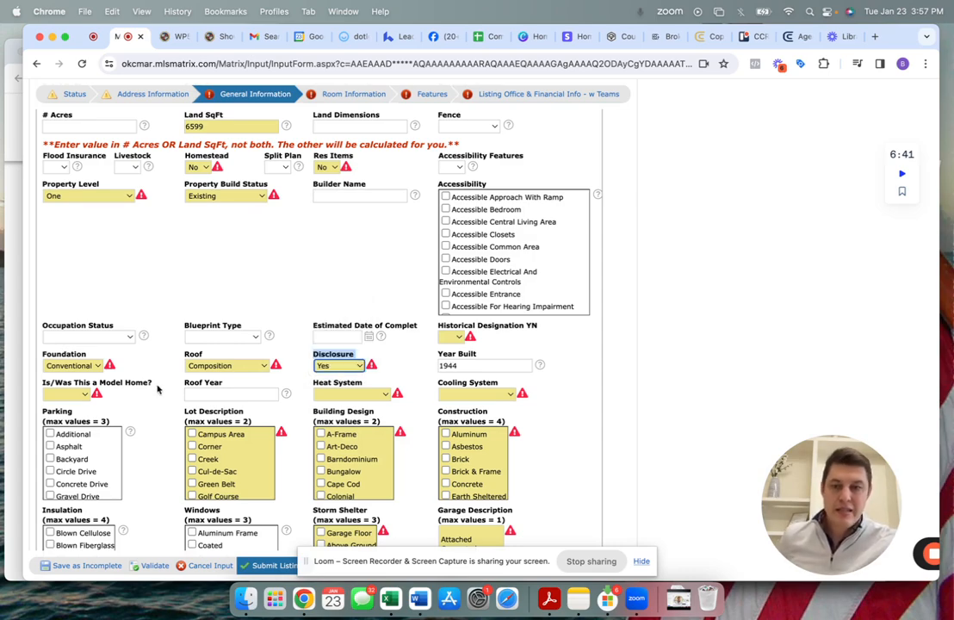
{"action": "left_click", "coordinate": [85, 396]}
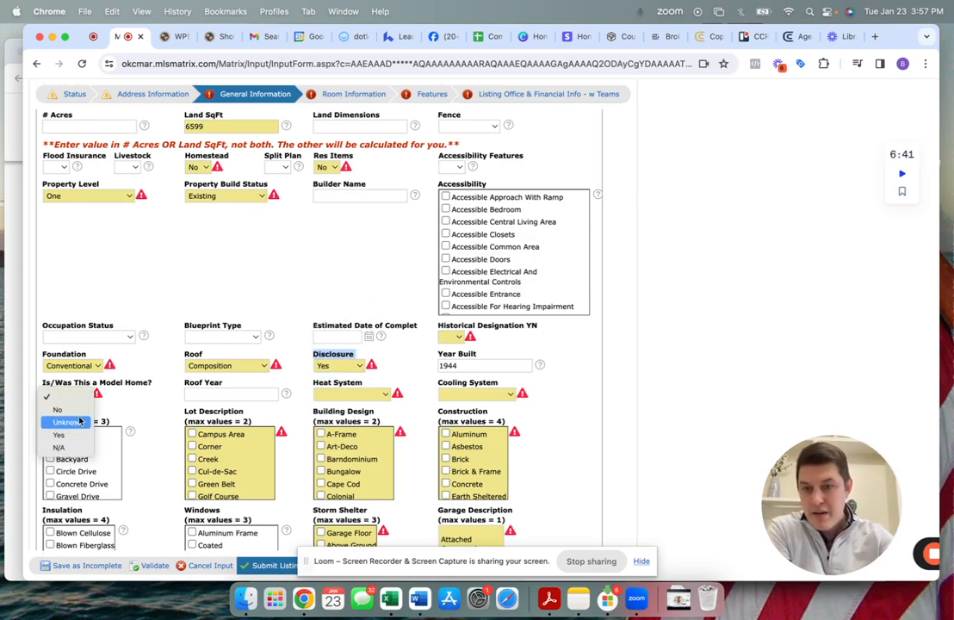
{"action": "left_click", "coordinate": [60, 355]}
- Set heating to Central Gas and cooling to Central Elec
{"action": "left_click", "coordinate": [386, 395]}
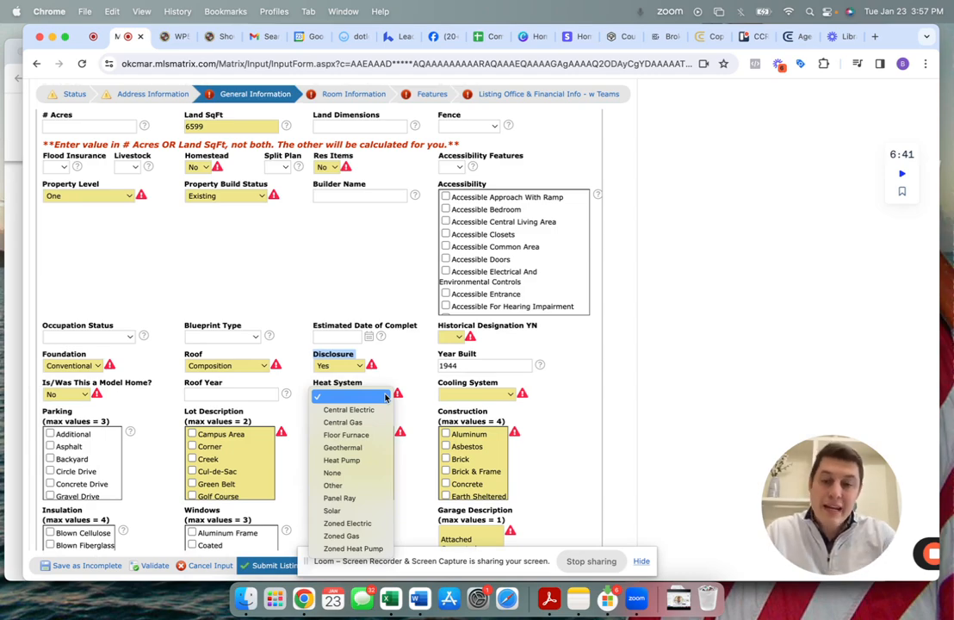
{"action": "left_click", "coordinate": [359, 422]}
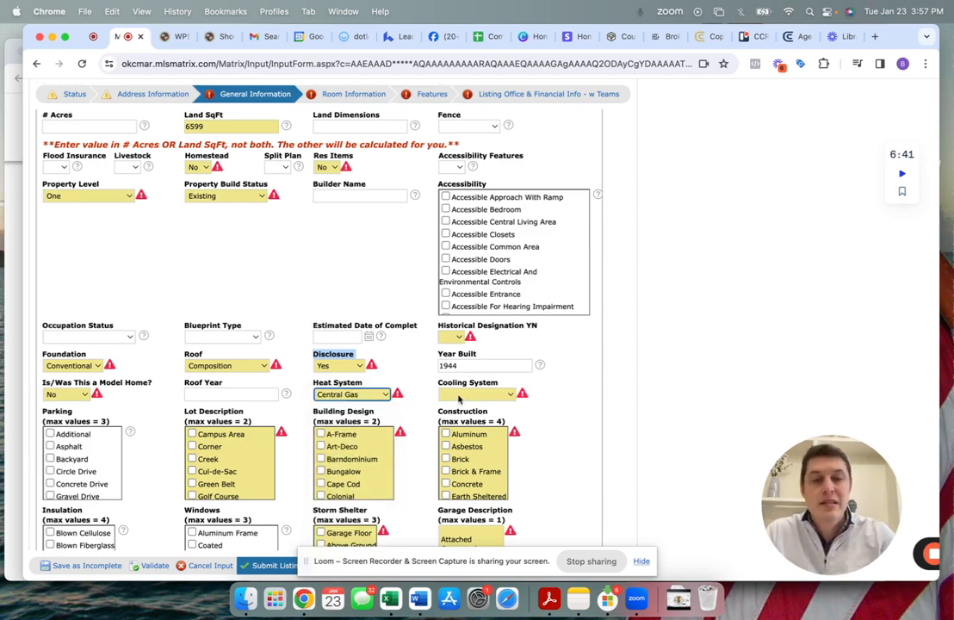
{"action": "left_click", "coordinate": [478, 394]}
{"action": "left_click", "coordinate": [483, 409]}
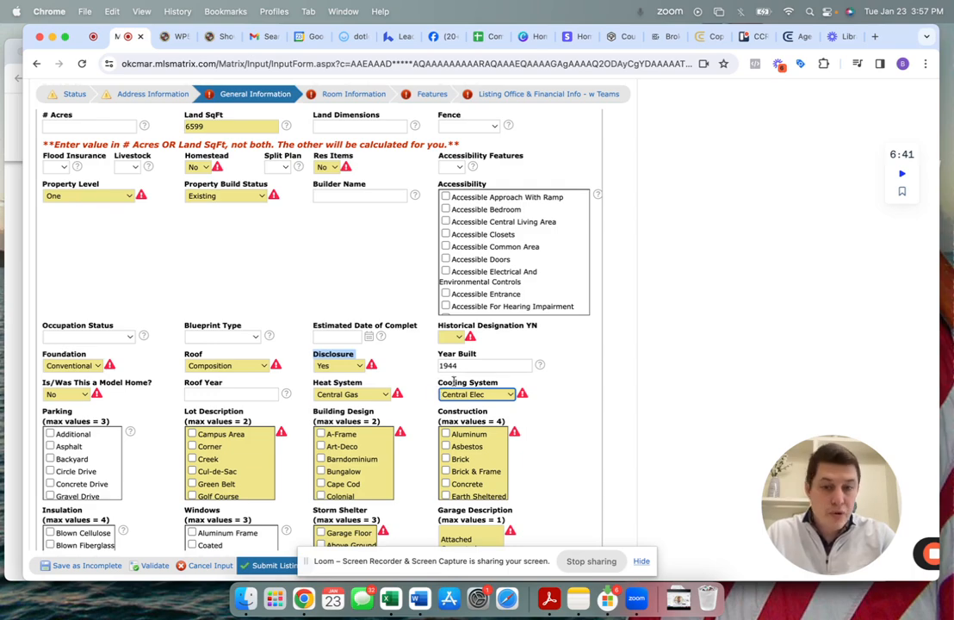
{"action": "triple_click", "coordinate": [454, 382]}
{"action": "left_click_drag", "start_coordinate": [454, 382], "coordinate": [365, 382]}
{"action": "left_click", "coordinate": [409, 384]}
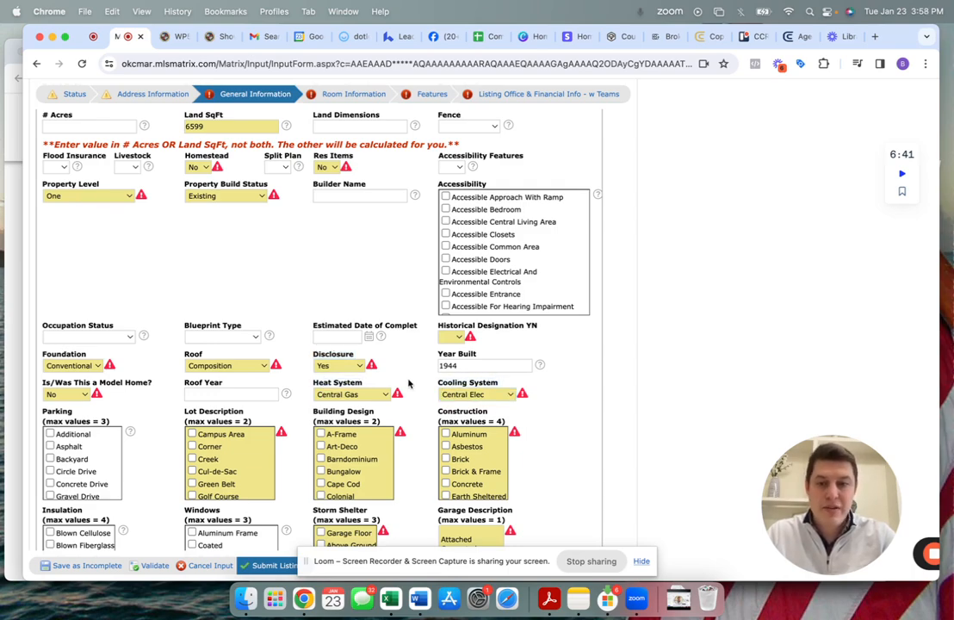
- Tick Interior for Lot Description and Traditional for Building Design
{"action": "scroll", "coordinate": [267, 357], "scroll_direction": "down", "scroll_amount": 2}
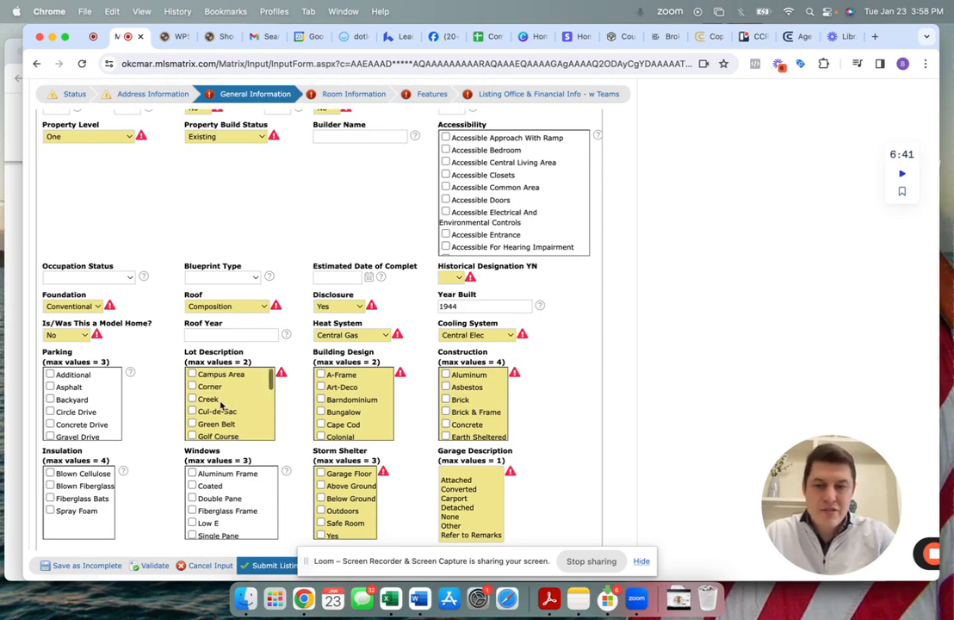
{"action": "scroll", "coordinate": [220, 405], "scroll_direction": "down", "scroll_amount": 3}
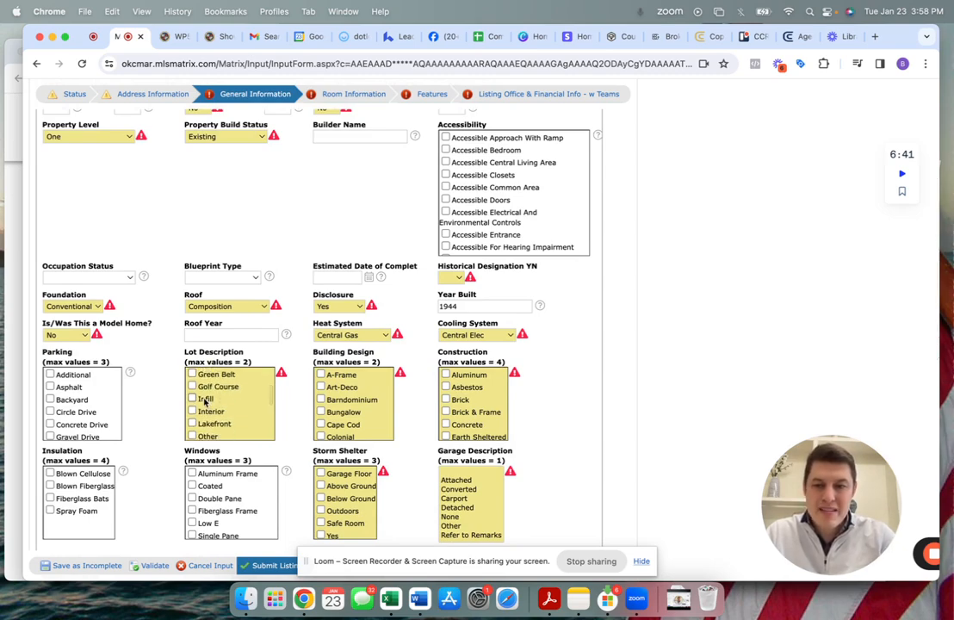
{"action": "scroll", "coordinate": [205, 401], "scroll_direction": "down", "scroll_amount": 1}
{"action": "left_click", "coordinate": [204, 405]}
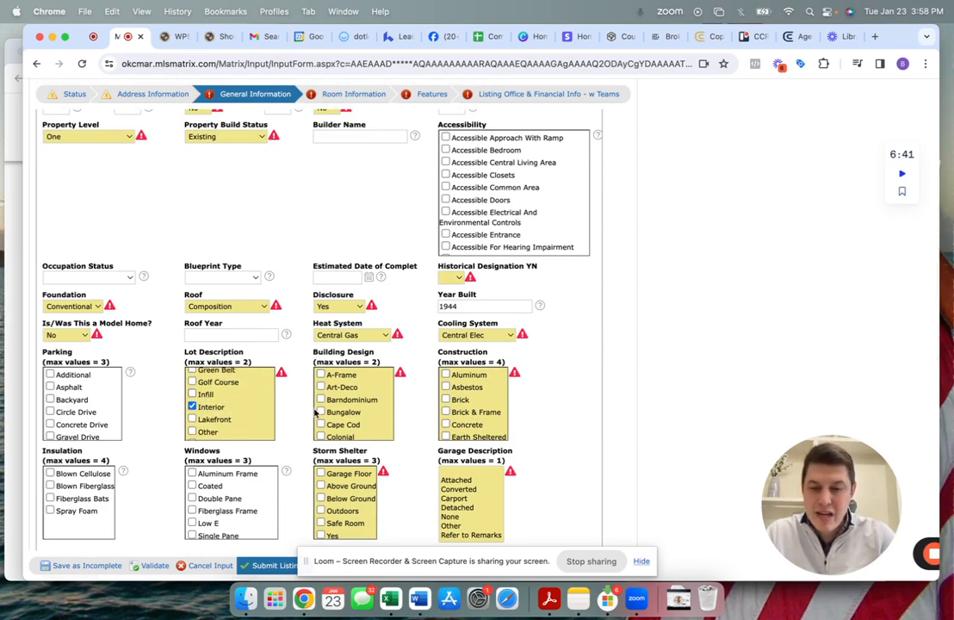
{"action": "scroll", "coordinate": [236, 428], "scroll_direction": "up", "scroll_amount": 3}
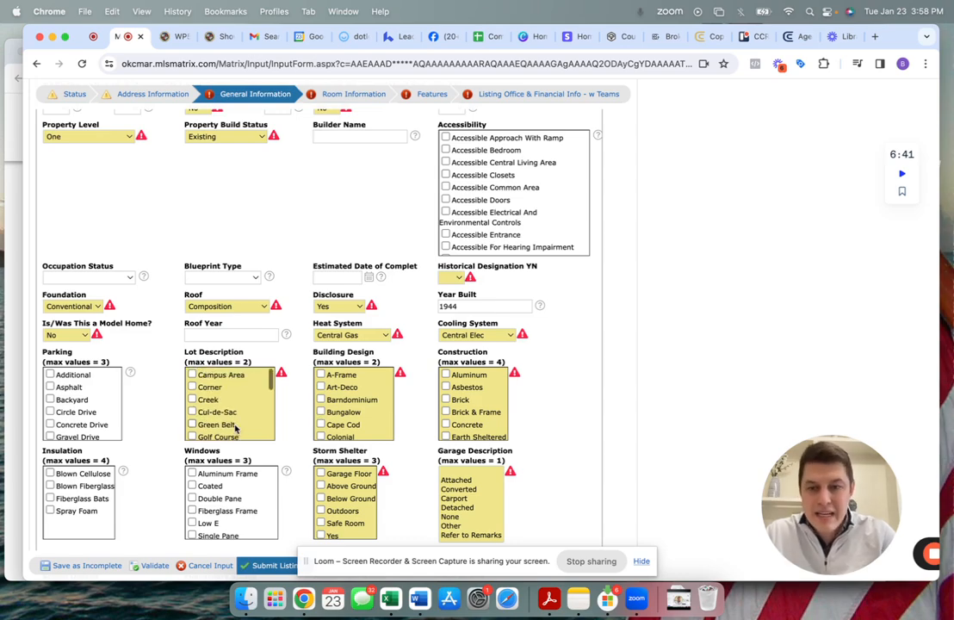
{"action": "scroll", "coordinate": [236, 428], "scroll_direction": "up", "scroll_amount": 1}
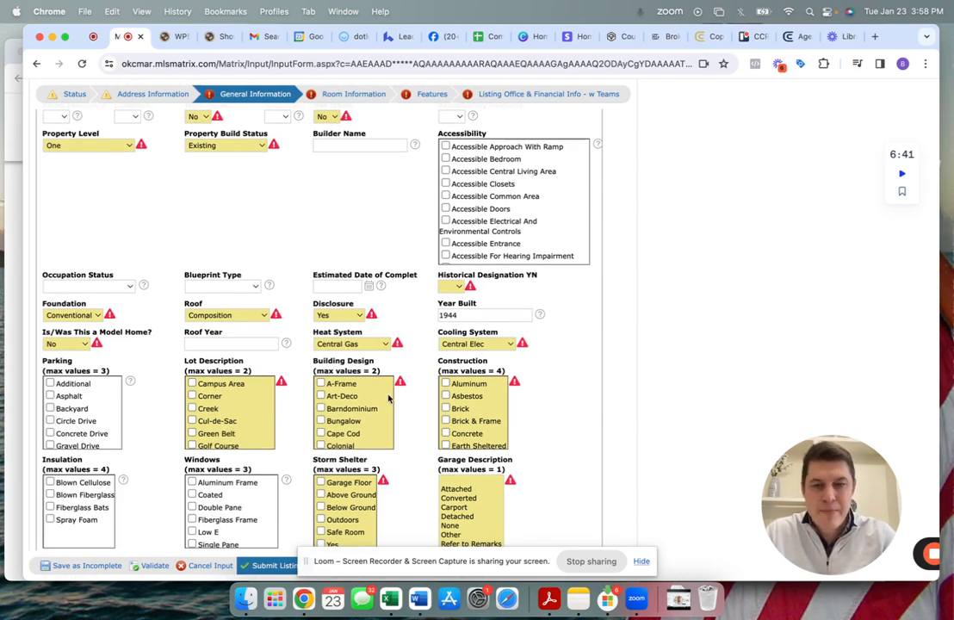
{"action": "scroll", "coordinate": [371, 403], "scroll_direction": "down", "scroll_amount": 3}
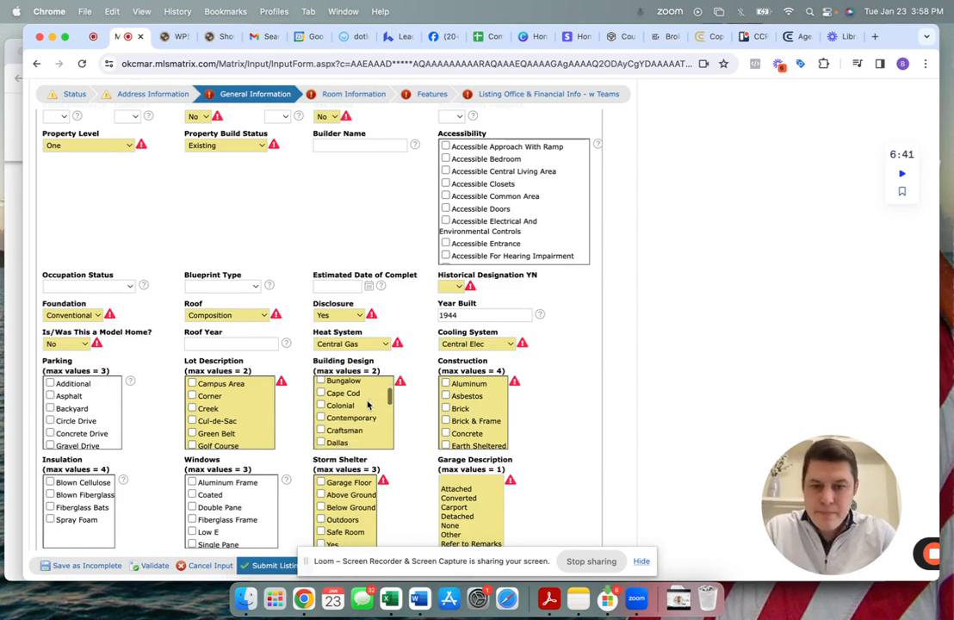
{"action": "scroll", "coordinate": [368, 405], "scroll_direction": "down", "scroll_amount": 5}
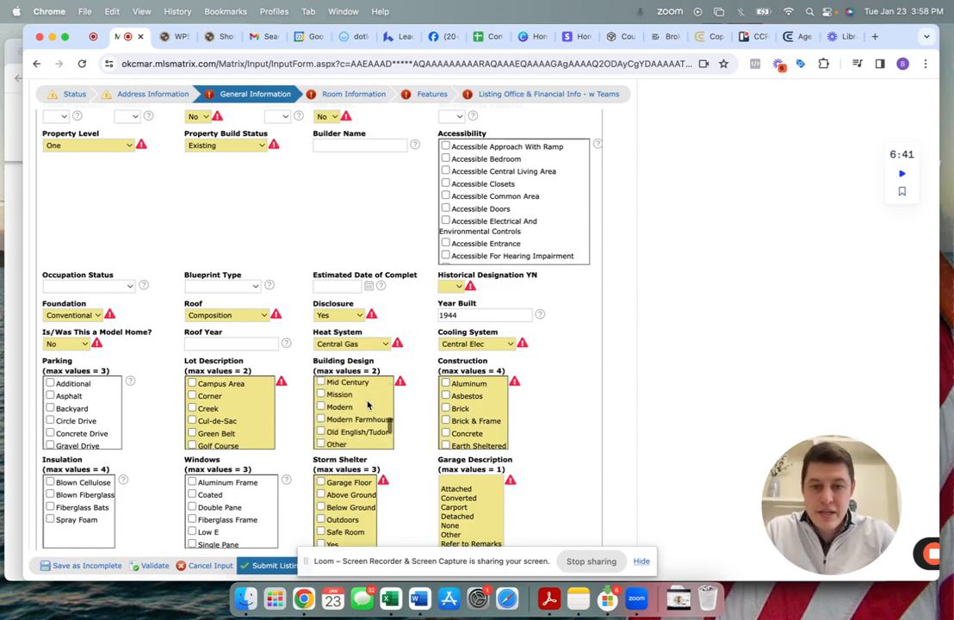
{"action": "scroll", "coordinate": [368, 405], "scroll_direction": "down", "scroll_amount": 3}
{"action": "left_click", "coordinate": [351, 432]}
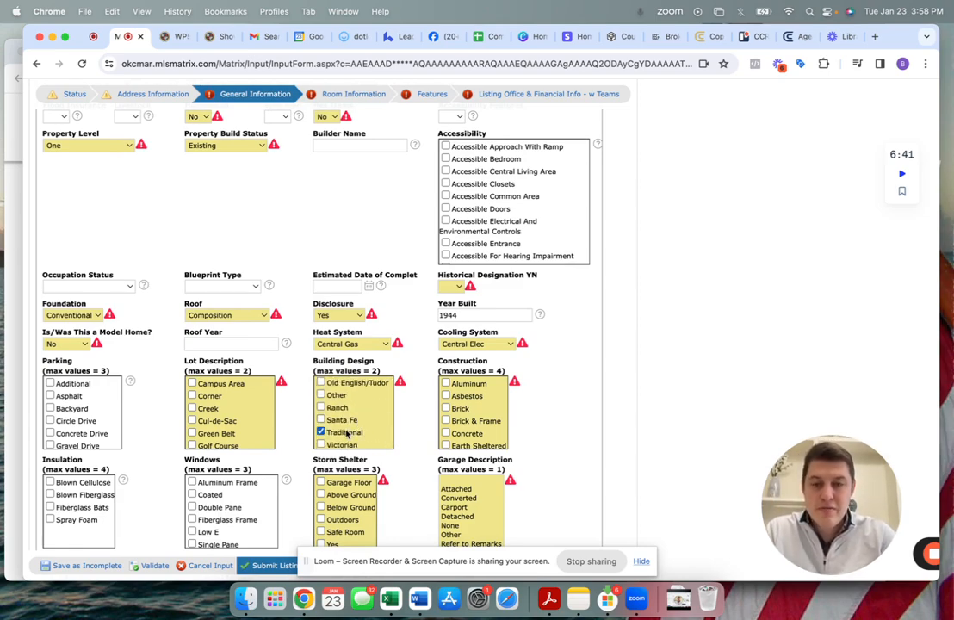
- Tick Brick & Frame construction, Storm Shelter No and Carport garage description
{"action": "triple_click", "coordinate": [323, 364]}
{"action": "scroll", "coordinate": [344, 421], "scroll_direction": "up", "scroll_amount": 5}
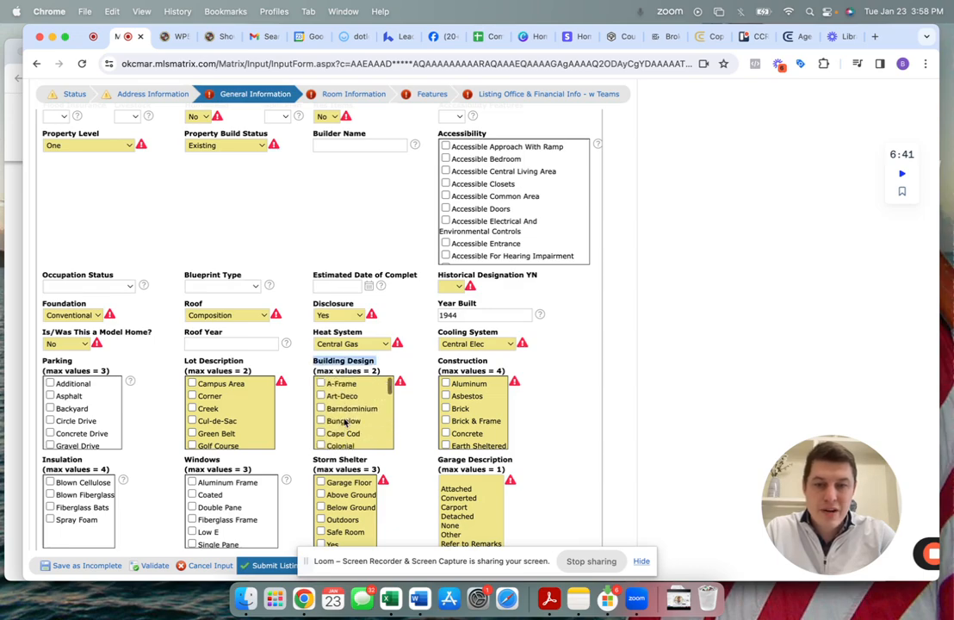
{"action": "scroll", "coordinate": [344, 421], "scroll_direction": "down", "scroll_amount": 5}
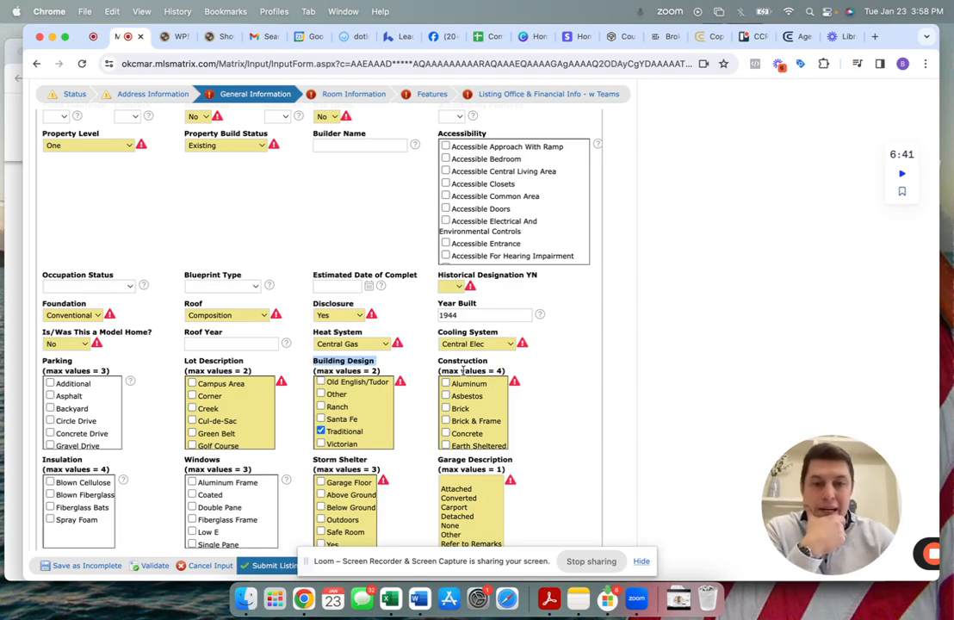
{"action": "left_click", "coordinate": [461, 419]}
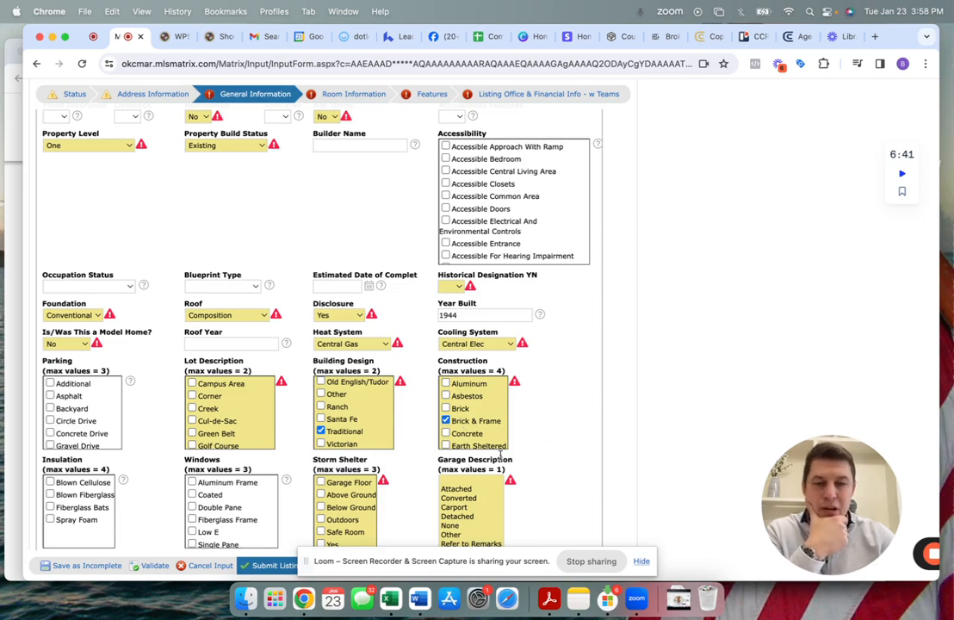
{"action": "scroll", "coordinate": [433, 394], "scroll_direction": "down", "scroll_amount": 3}
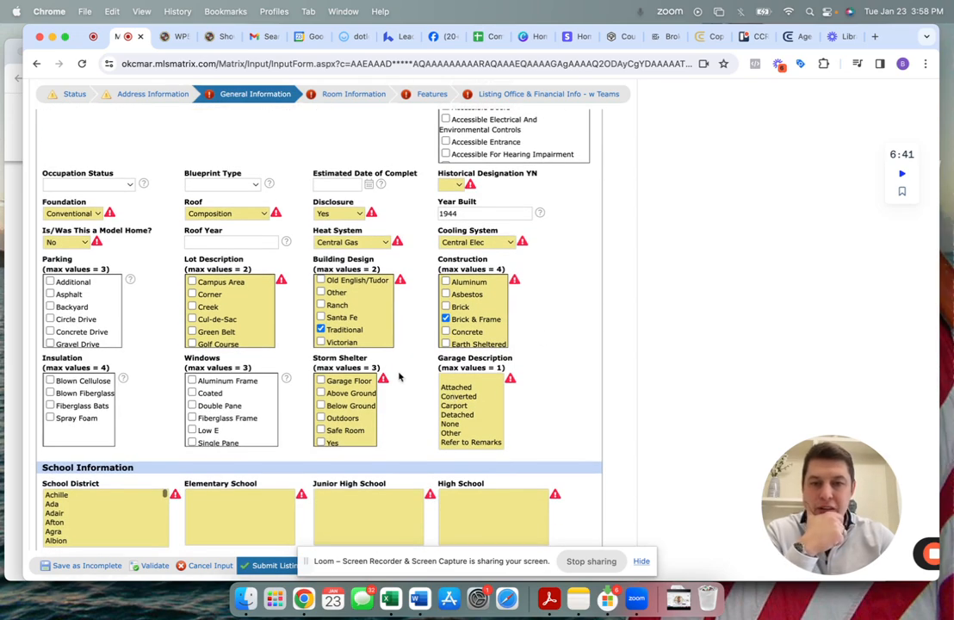
{"action": "scroll", "coordinate": [344, 413], "scroll_direction": "down", "scroll_amount": 1}
{"action": "left_click", "coordinate": [332, 438]}
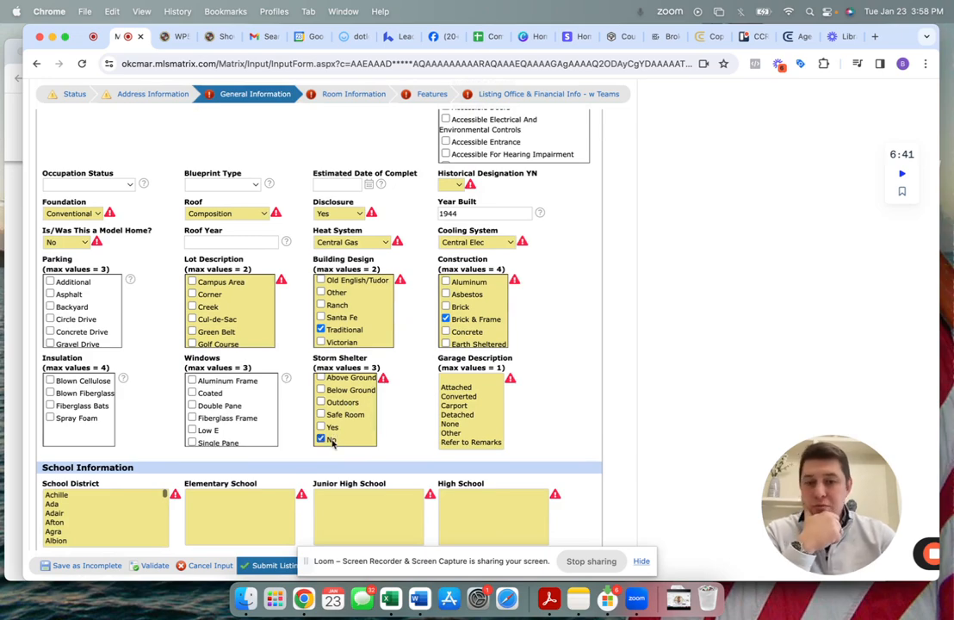
{"action": "scroll", "coordinate": [335, 423], "scroll_direction": "down", "scroll_amount": 1}
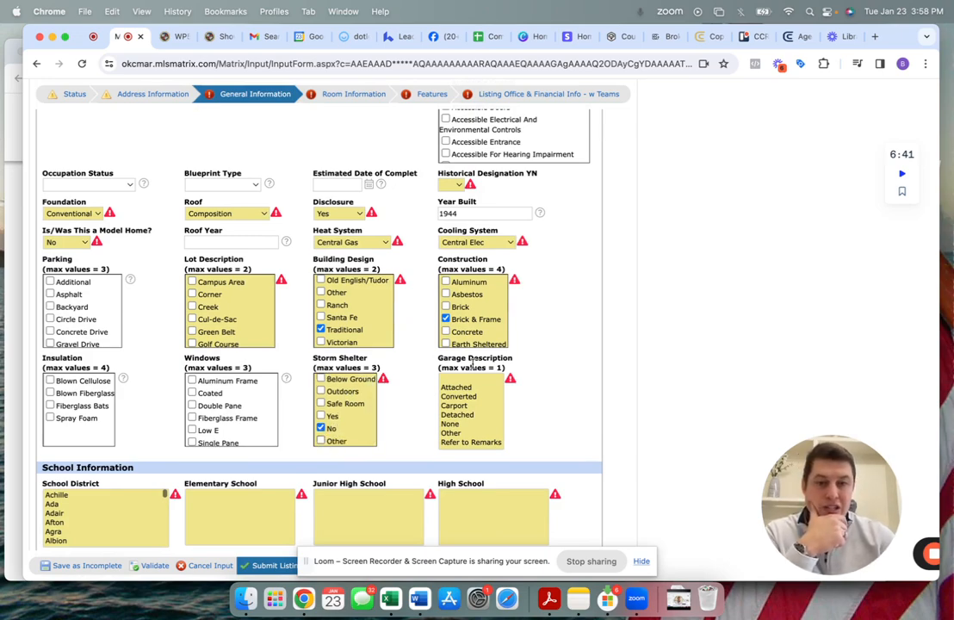
{"action": "left_click", "coordinate": [455, 407]}
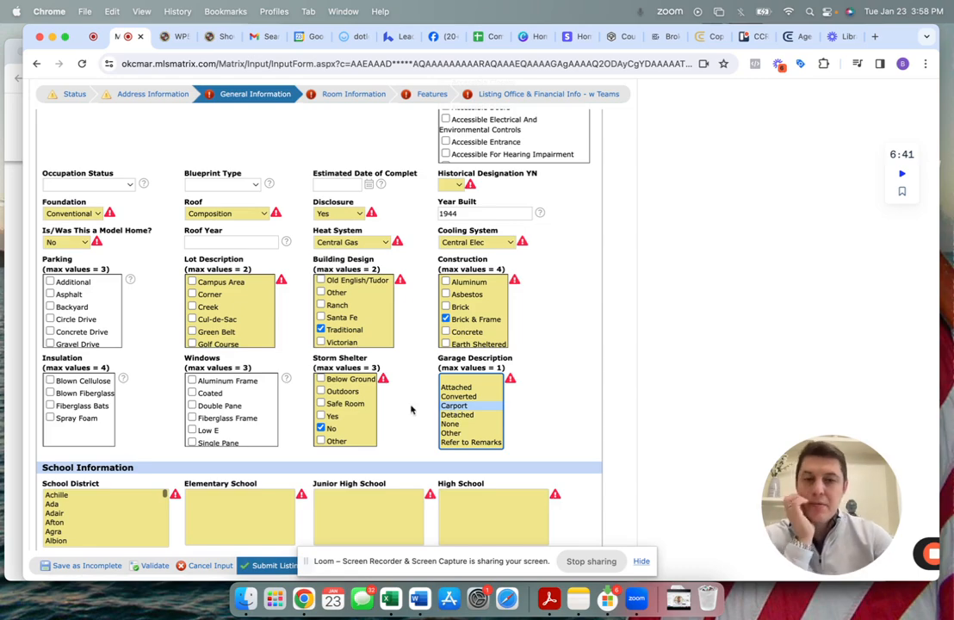
{"action": "scroll", "coordinate": [192, 466], "scroll_direction": "down", "scroll_amount": 3}
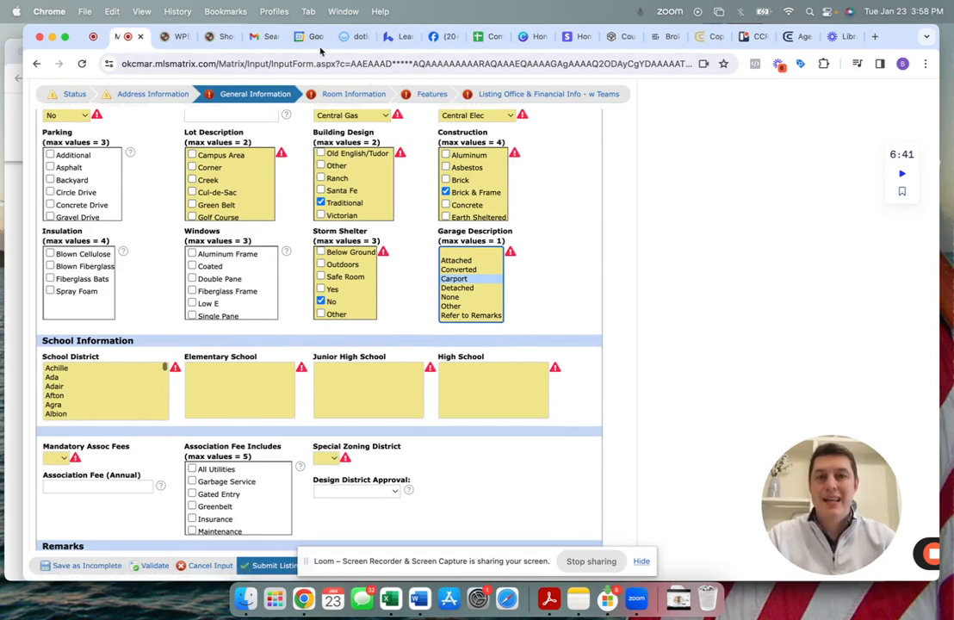
- Open zillow.com in a new browser tab
{"action": "left_click", "coordinate": [874, 36]}
{"action": "type", "text": "zillow.com"}
{"action": "key", "text": "Return"}
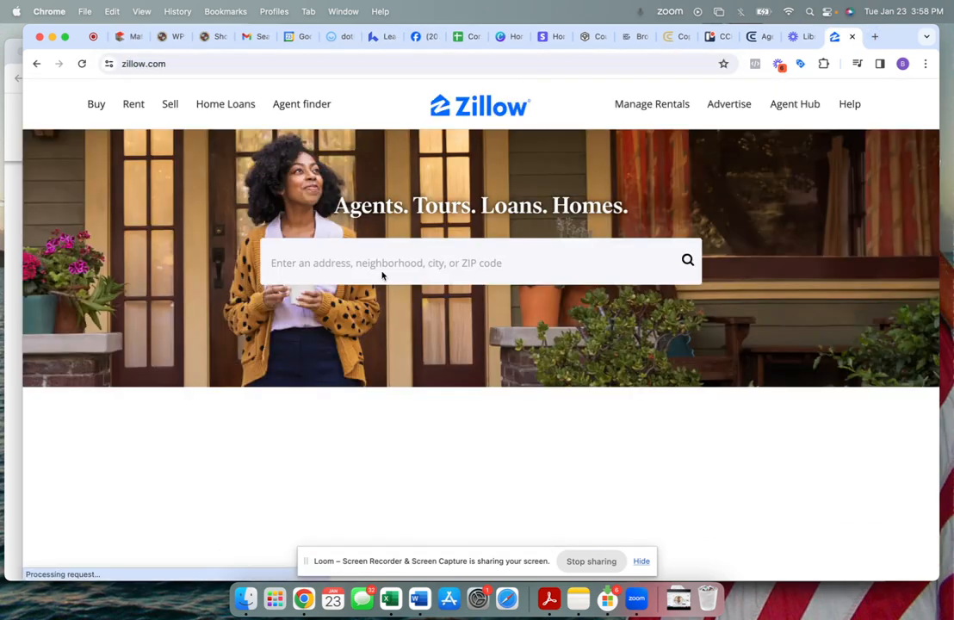
{"action": "left_click", "coordinate": [374, 262]}
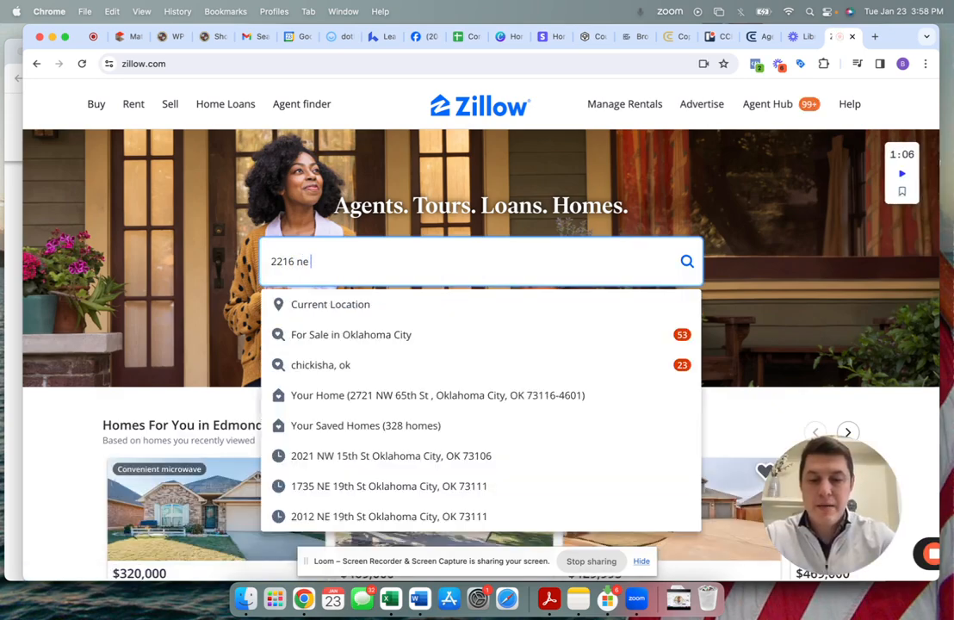
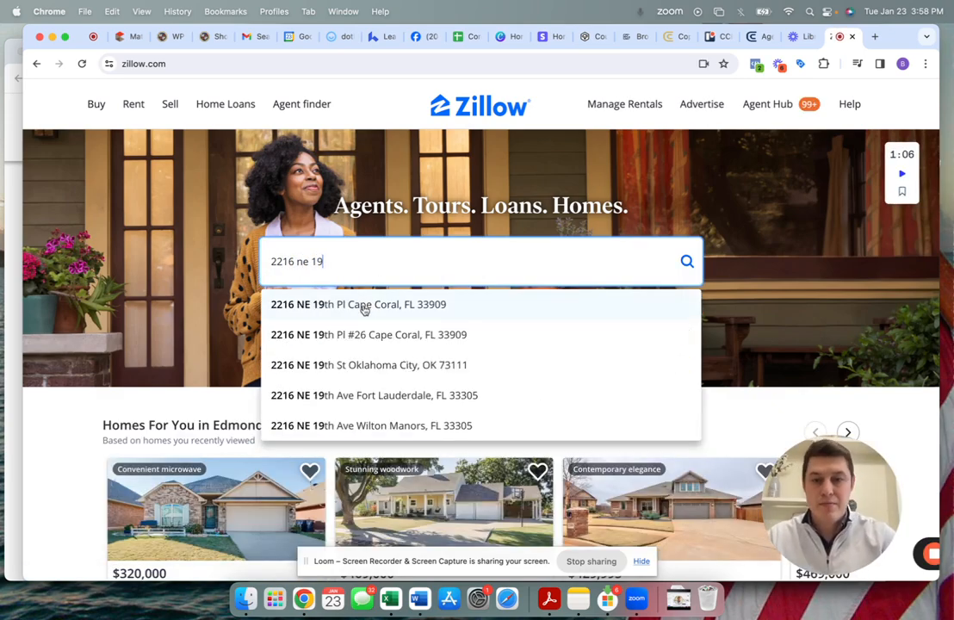
{"action": "left_click", "coordinate": [362, 365]}
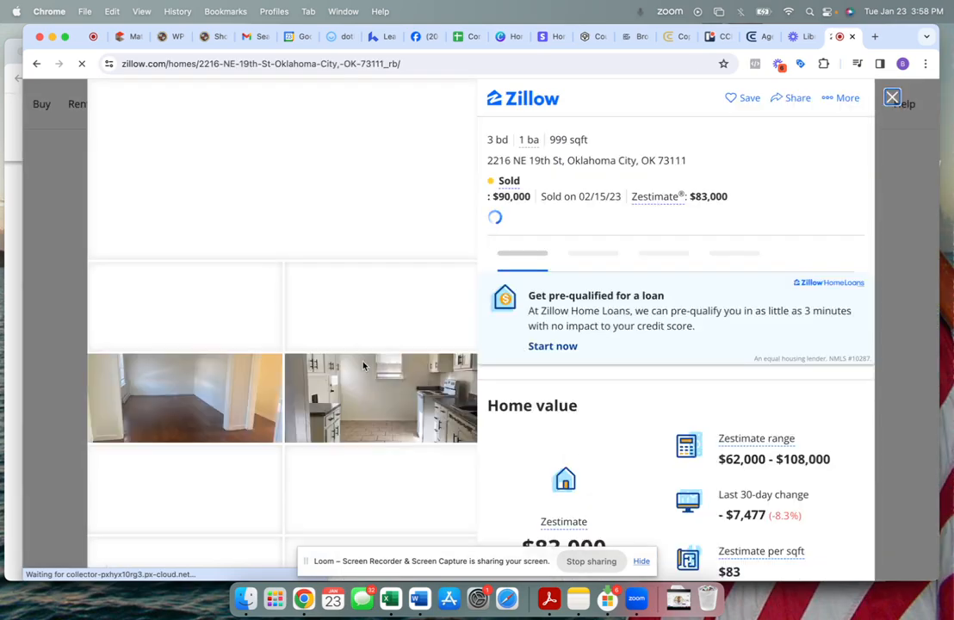
{"action": "scroll", "coordinate": [576, 416], "scroll_direction": "down", "scroll_amount": 20}
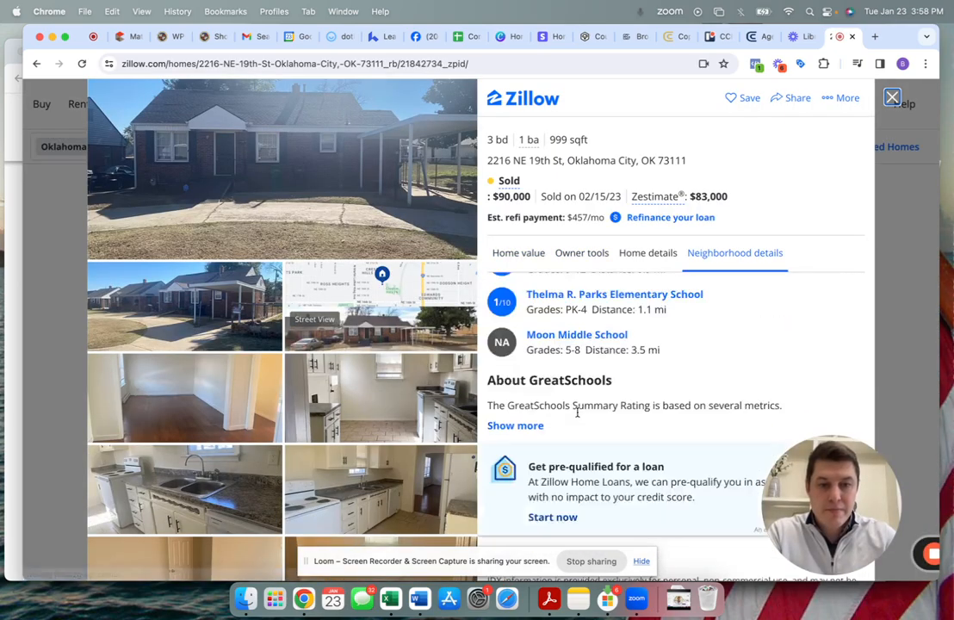
{"action": "scroll", "coordinate": [578, 416], "scroll_direction": "up", "scroll_amount": 10}
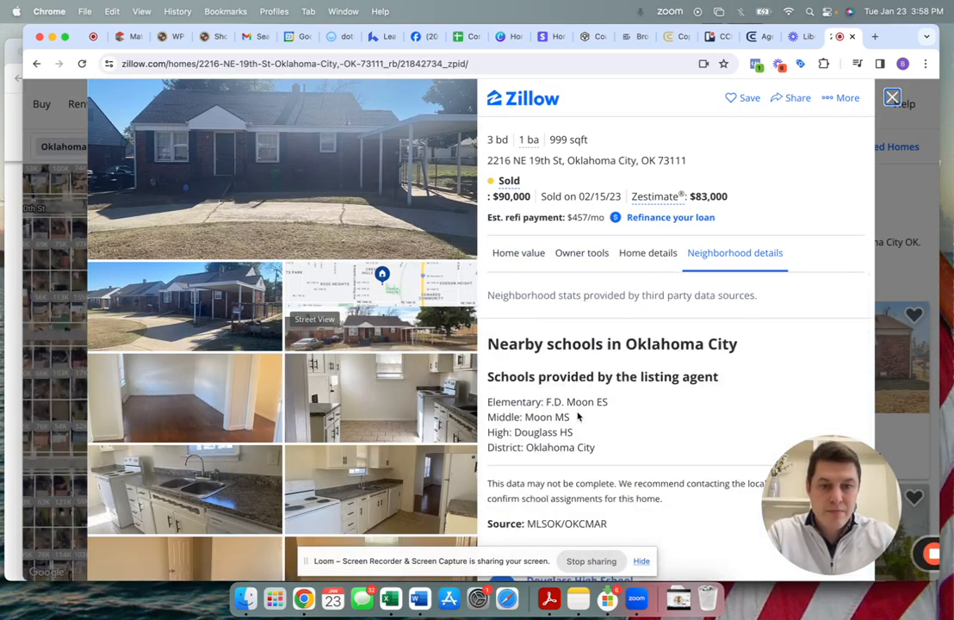
{"action": "scroll", "coordinate": [578, 417], "scroll_direction": "down", "scroll_amount": 1}
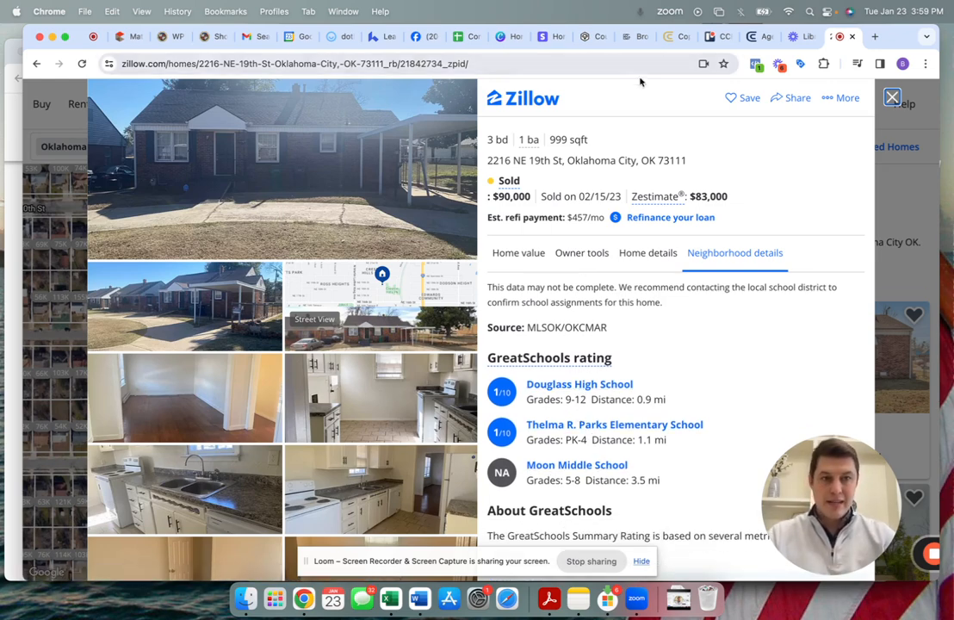
{"action": "left_click", "coordinate": [165, 37]}
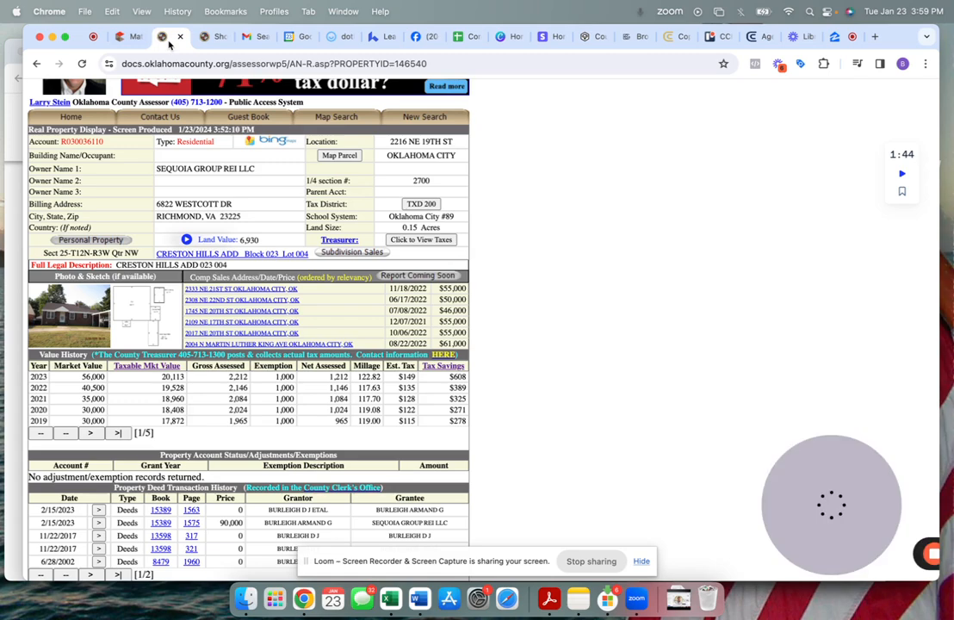
- Start the school district entry with 'okl', cross-checking Zillow's school details
{"action": "left_click", "coordinate": [123, 40]}
{"action": "left_click", "coordinate": [95, 387]}
{"action": "type", "text": "okl"}
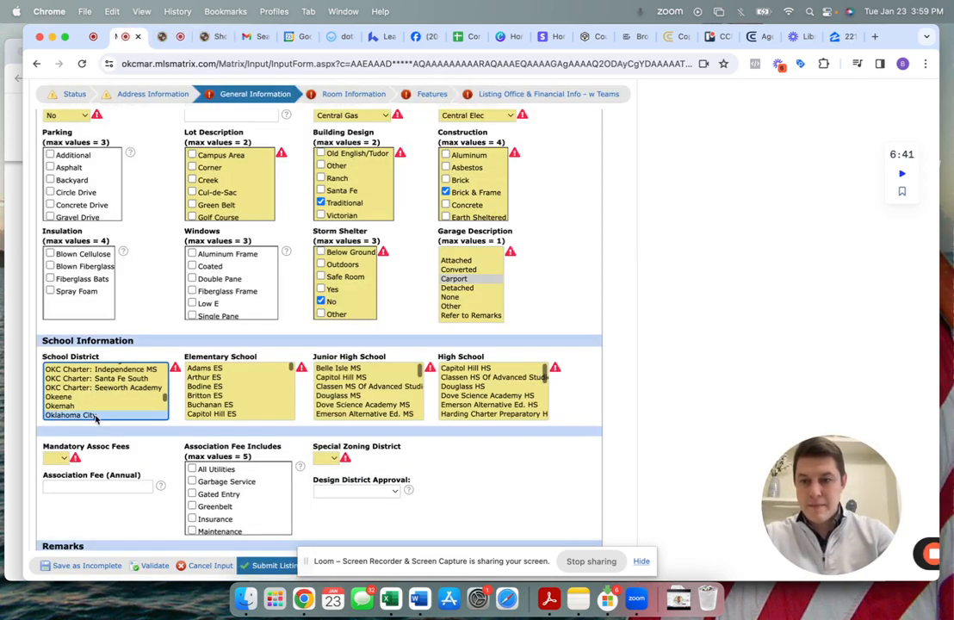
{"action": "scroll", "coordinate": [233, 389], "scroll_direction": "down", "scroll_amount": 1}
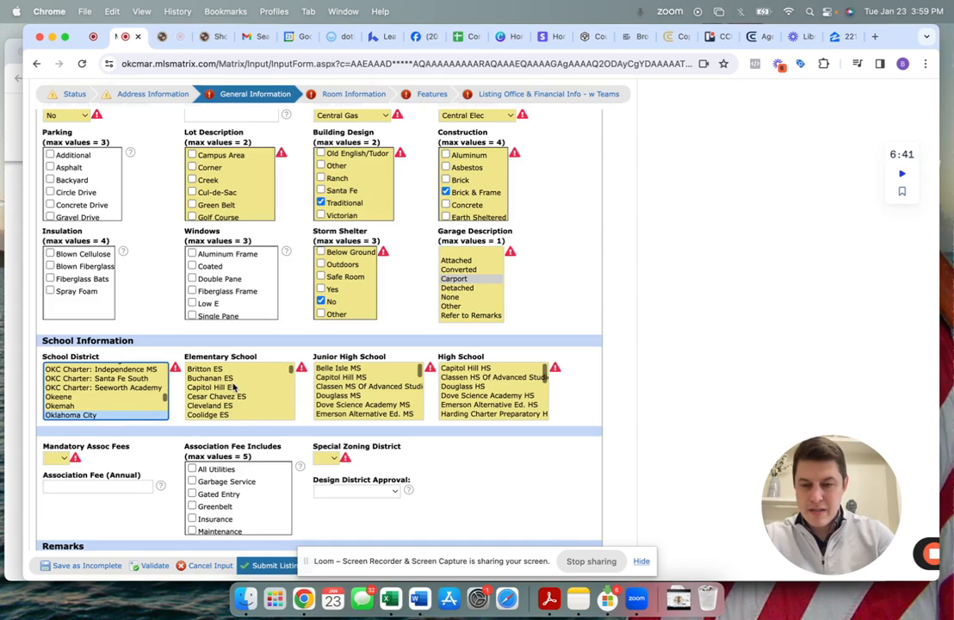
{"action": "scroll", "coordinate": [233, 389], "scroll_direction": "down", "scroll_amount": 1}
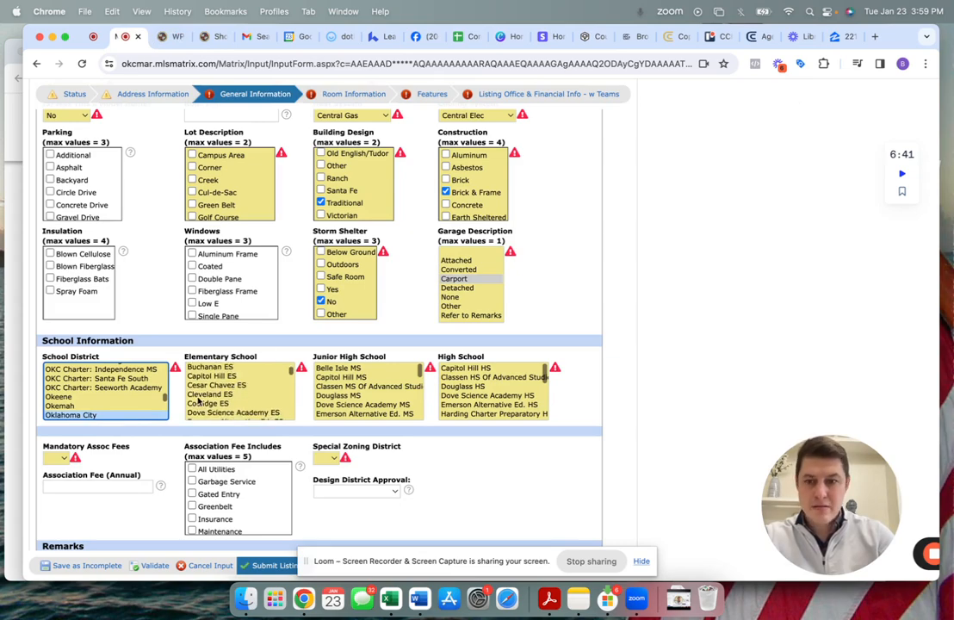
{"action": "left_click", "coordinate": [844, 42]}
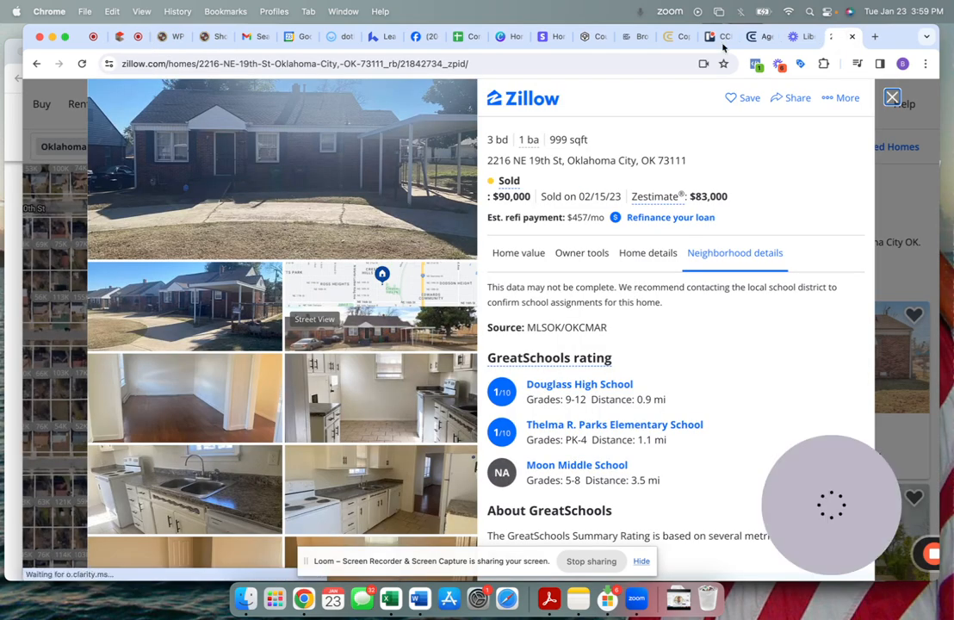
{"action": "left_click", "coordinate": [132, 41]}
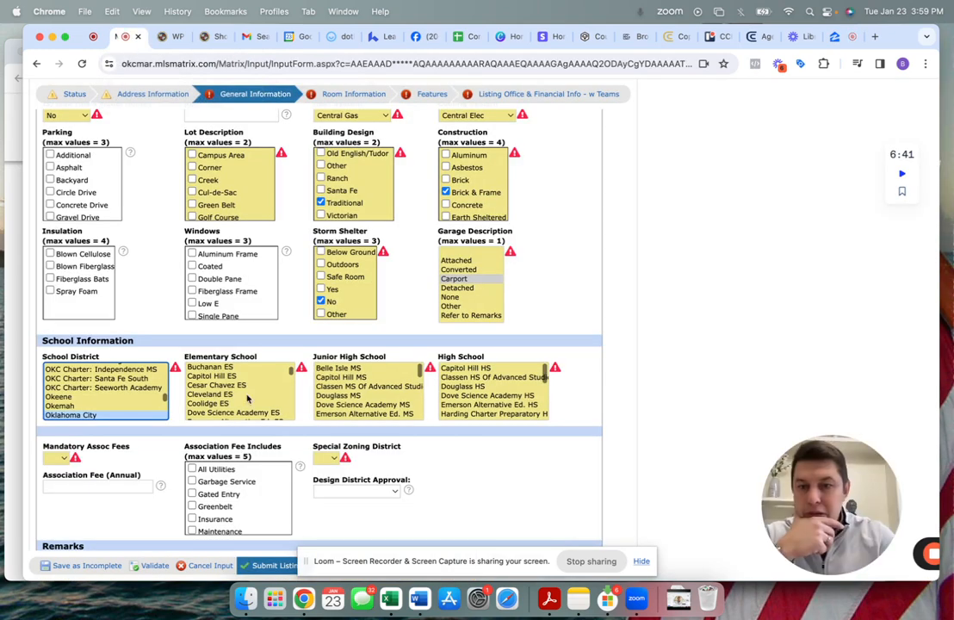
{"action": "scroll", "coordinate": [248, 398], "scroll_direction": "down", "scroll_amount": 5}
{"action": "scroll", "coordinate": [248, 398], "scroll_direction": "up", "scroll_amount": 10}
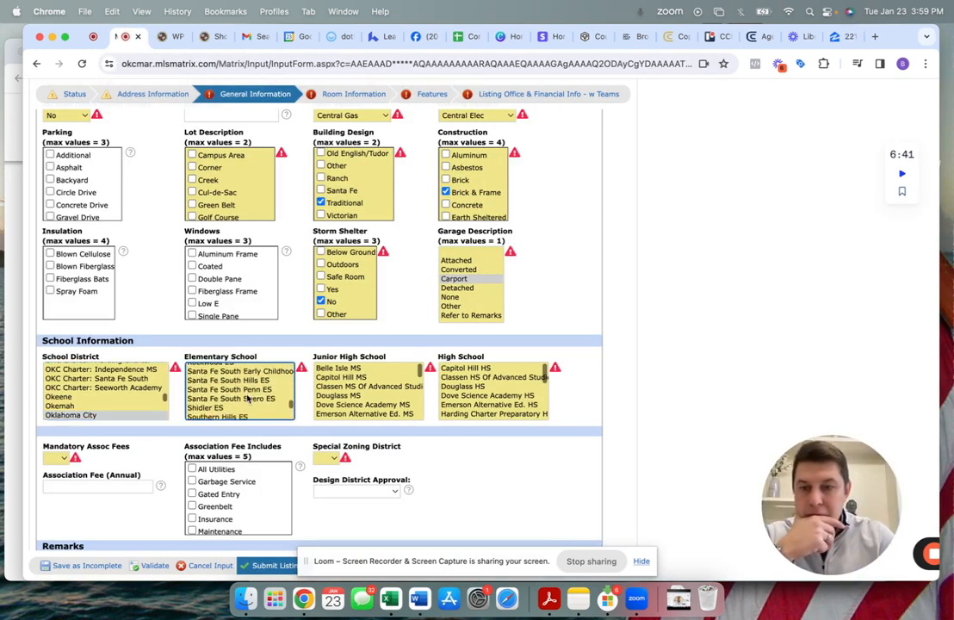
{"action": "scroll", "coordinate": [248, 398], "scroll_direction": "down", "scroll_amount": 4}
{"action": "scroll", "coordinate": [247, 398], "scroll_direction": "down", "scroll_amount": 3}
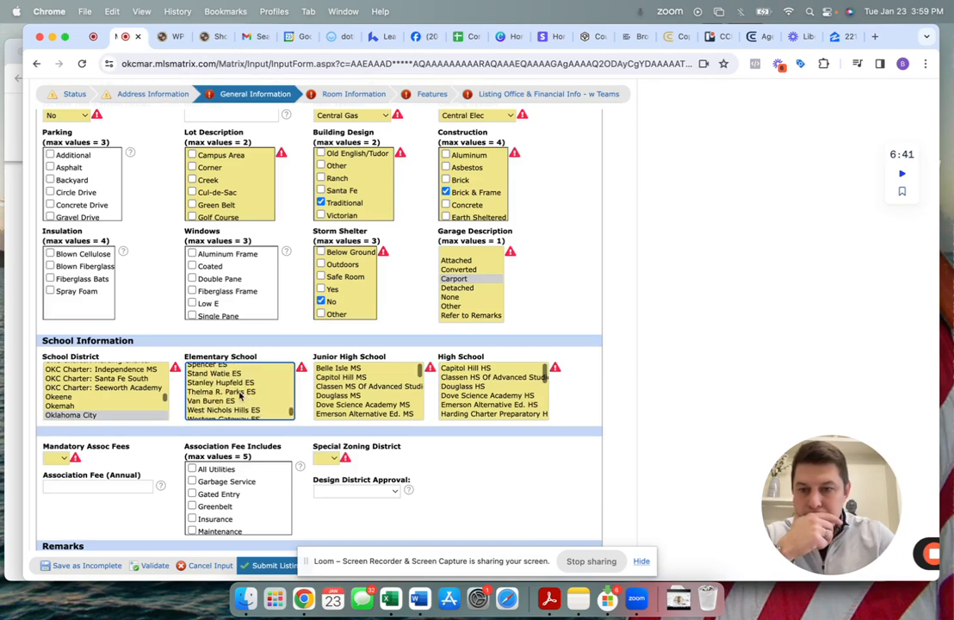
- Choose Thelma R. Parks ES, Moon MS and Douglas HS as elementary, junior high and high schools
{"action": "left_click", "coordinate": [247, 393]}
{"action": "scroll", "coordinate": [336, 387], "scroll_direction": "down", "scroll_amount": 5}
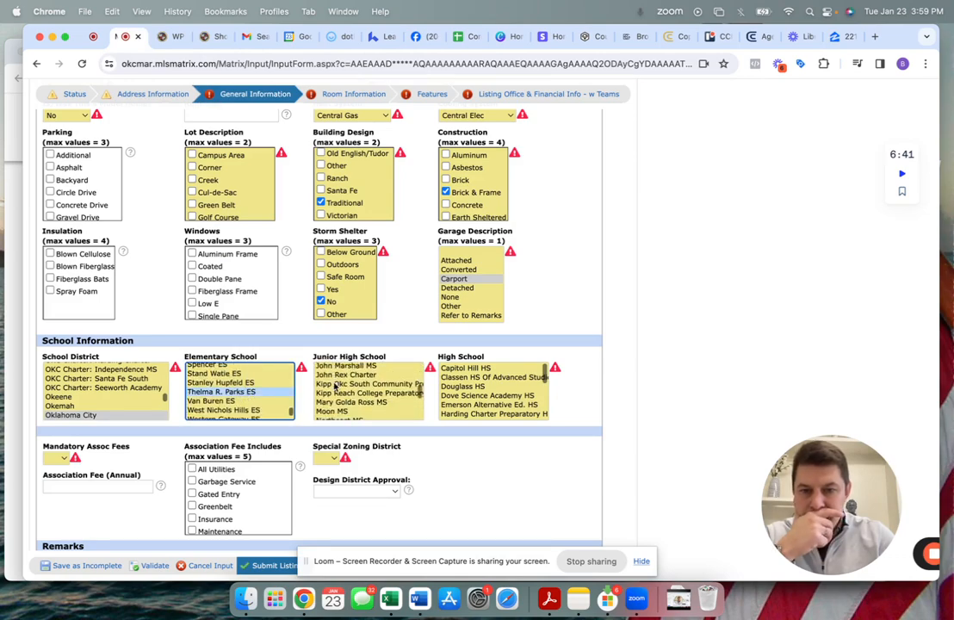
{"action": "left_click", "coordinate": [335, 378]}
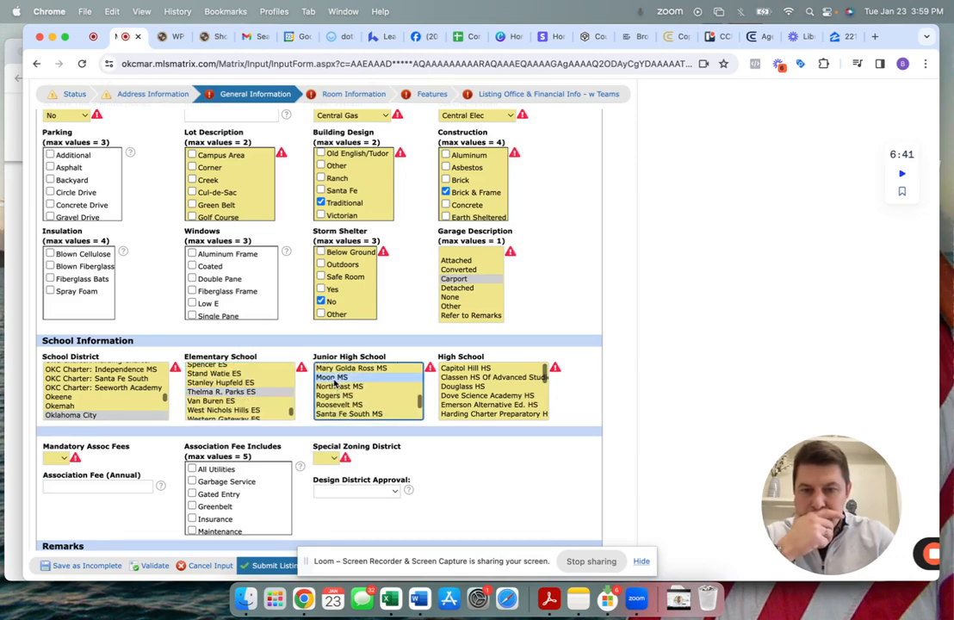
{"action": "left_click", "coordinate": [485, 388]}
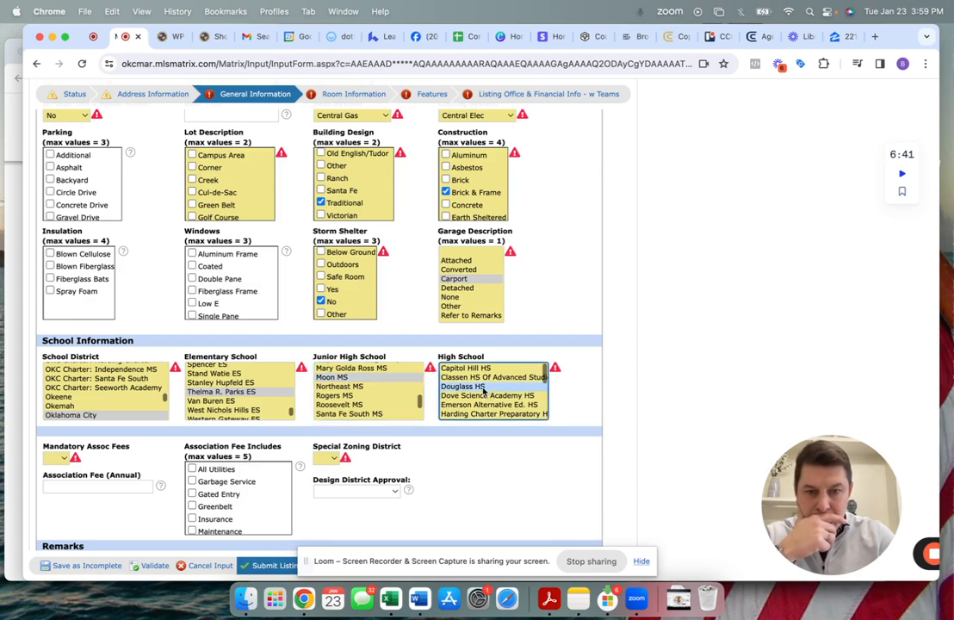
- Set Mandatory Assoc Fees and Special Zoning District both to No
{"action": "left_click", "coordinate": [54, 459]}
{"action": "triple_click", "coordinate": [77, 446]}
{"action": "left_click", "coordinate": [61, 459]}
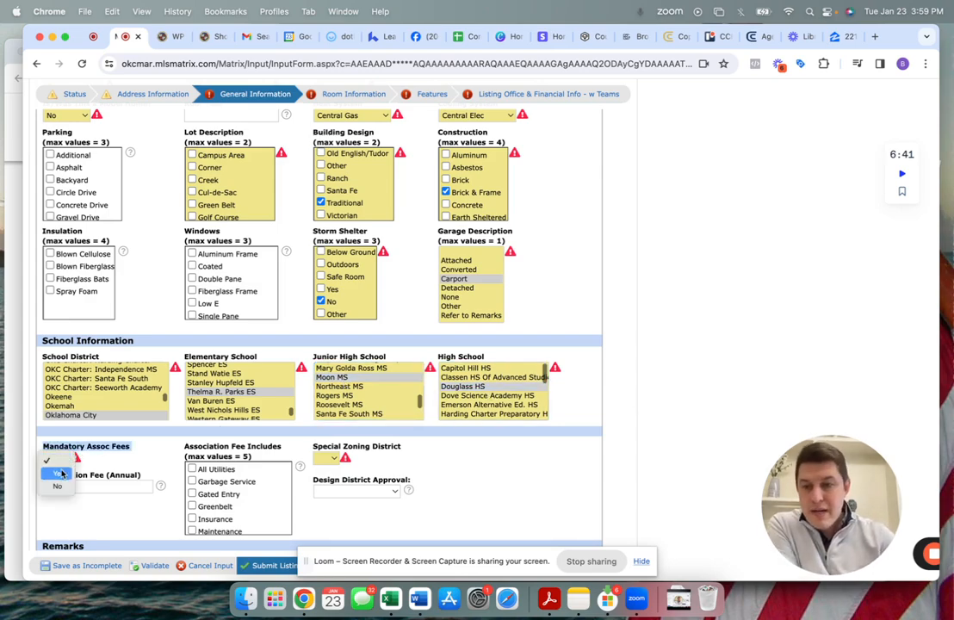
{"action": "left_click", "coordinate": [56, 485]}
{"action": "left_click", "coordinate": [333, 457]}
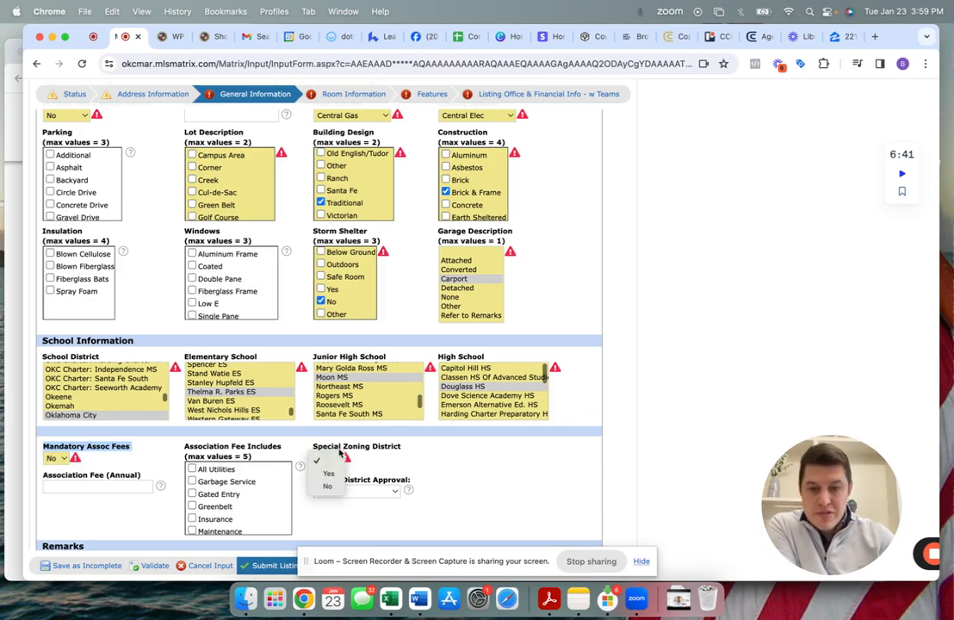
{"action": "left_click", "coordinate": [327, 486]}
{"action": "scroll", "coordinate": [338, 516], "scroll_direction": "down", "scroll_amount": 5}
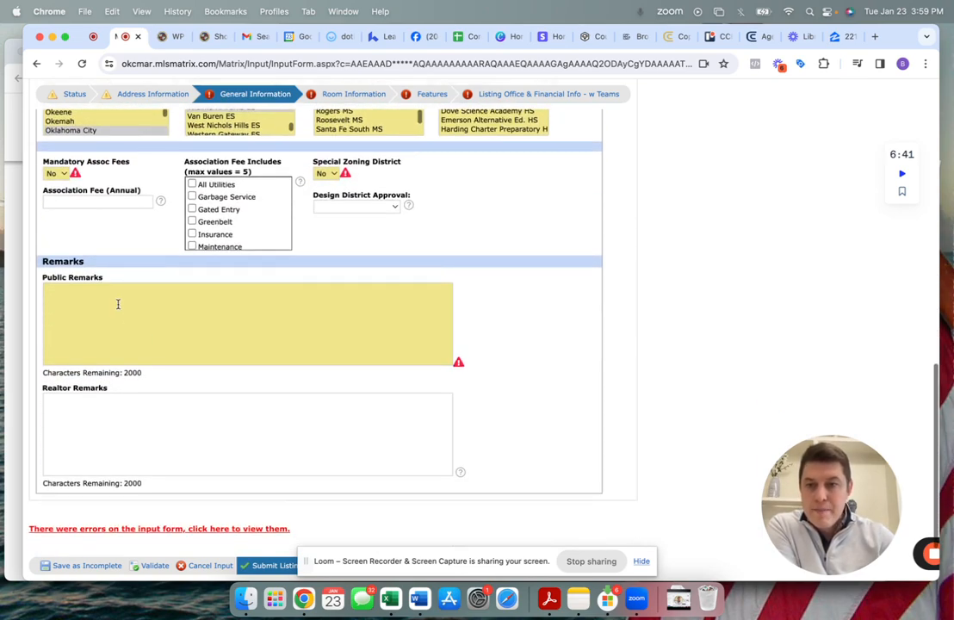
- Enter 'Make earnest money payable to title company.' in Realtor Remarks
{"action": "left_click", "coordinate": [118, 304]}
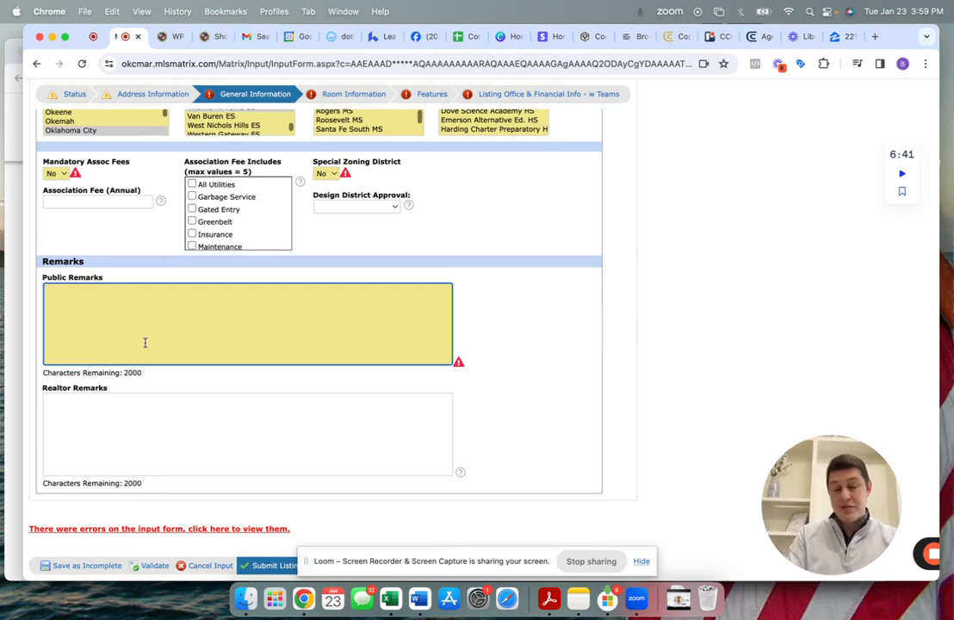
{"action": "left_click", "coordinate": [155, 418]}
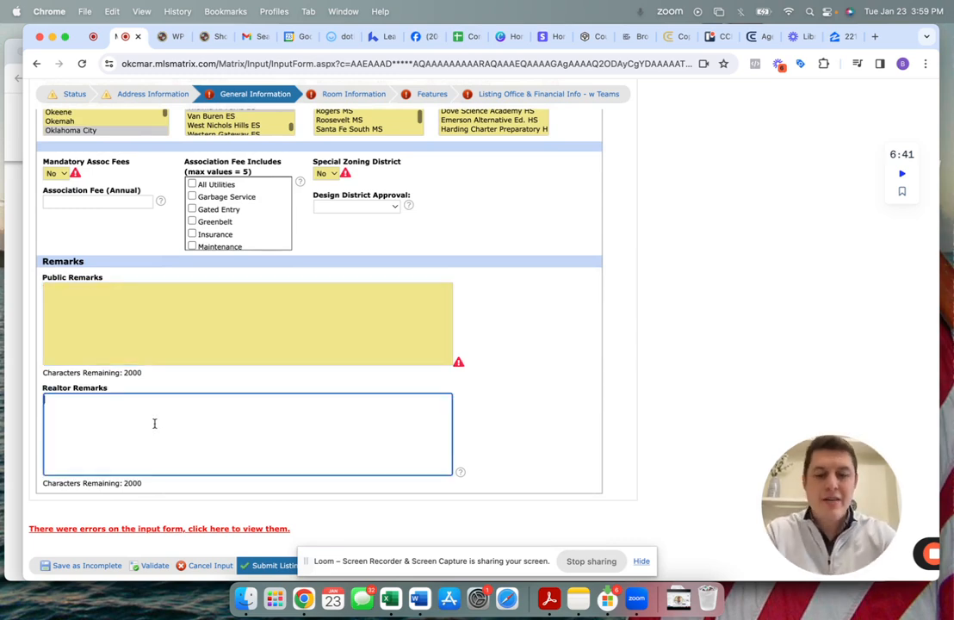
{"action": "type", "text": "Make ea"}
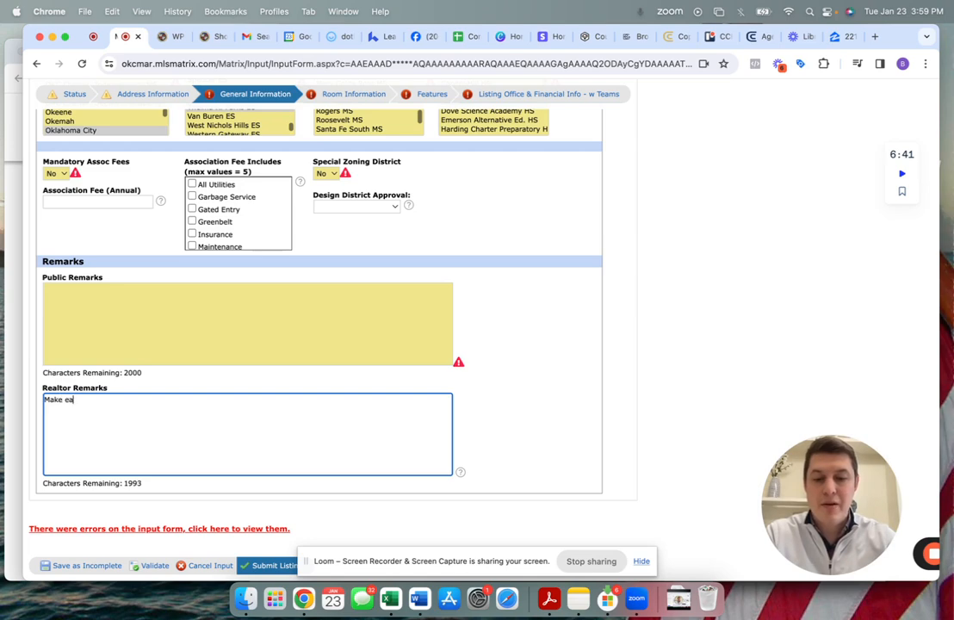
{"action": "type", "text": "rnest money payable to title company."}
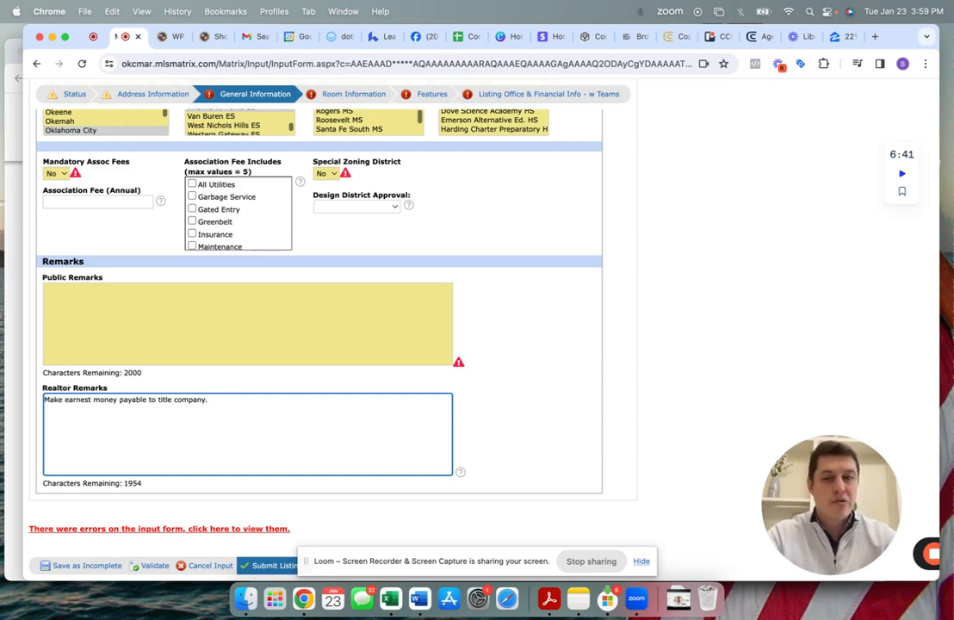
{"action": "scroll", "coordinate": [333, 438], "scroll_direction": "down", "scroll_amount": 2}
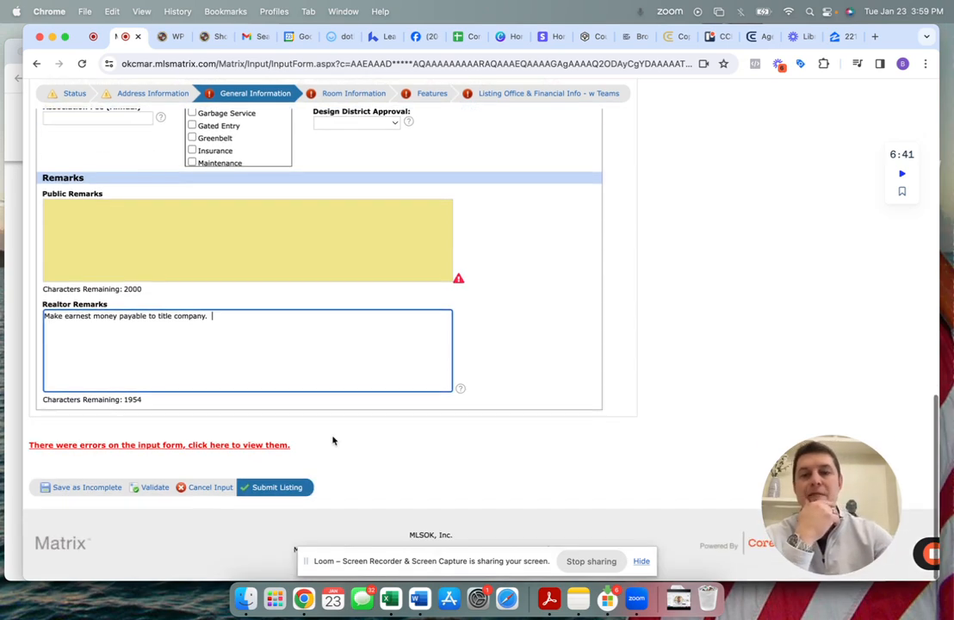
- Validate the form and set Historical Designation YN to No
{"action": "left_click", "coordinate": [150, 489]}
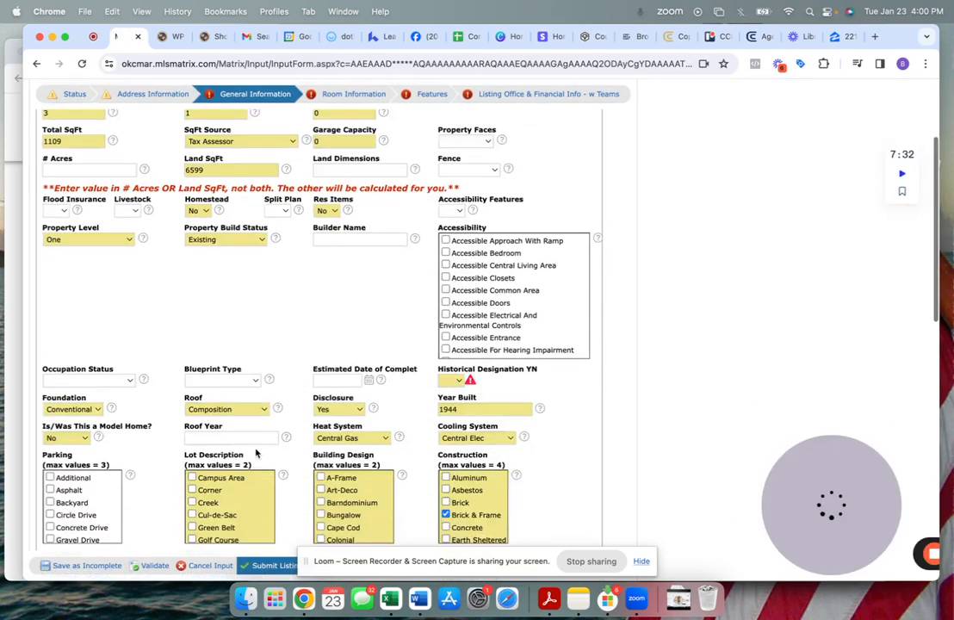
{"action": "left_click", "coordinate": [451, 276]}
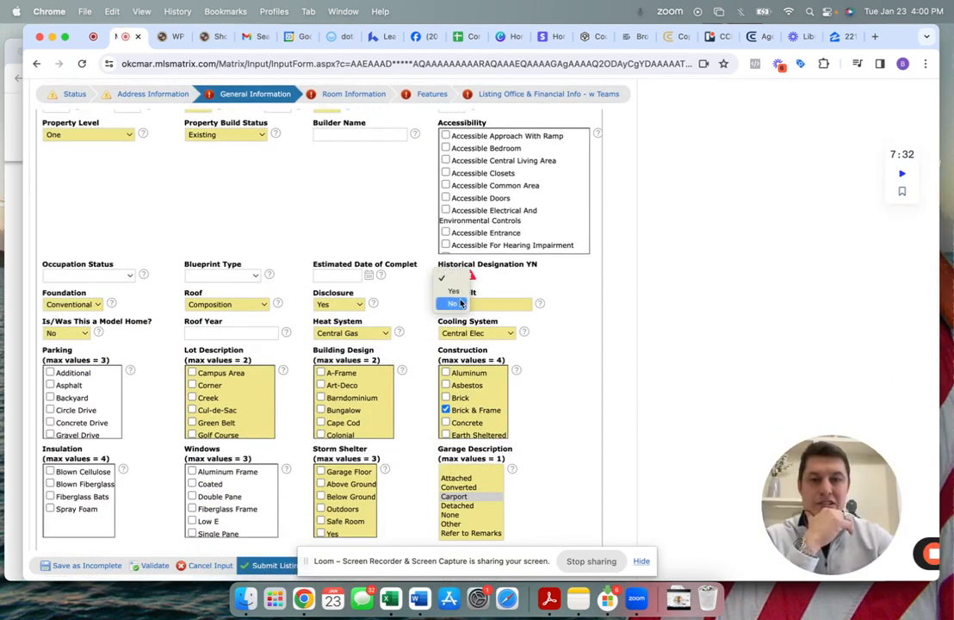
{"action": "left_click", "coordinate": [454, 304]}
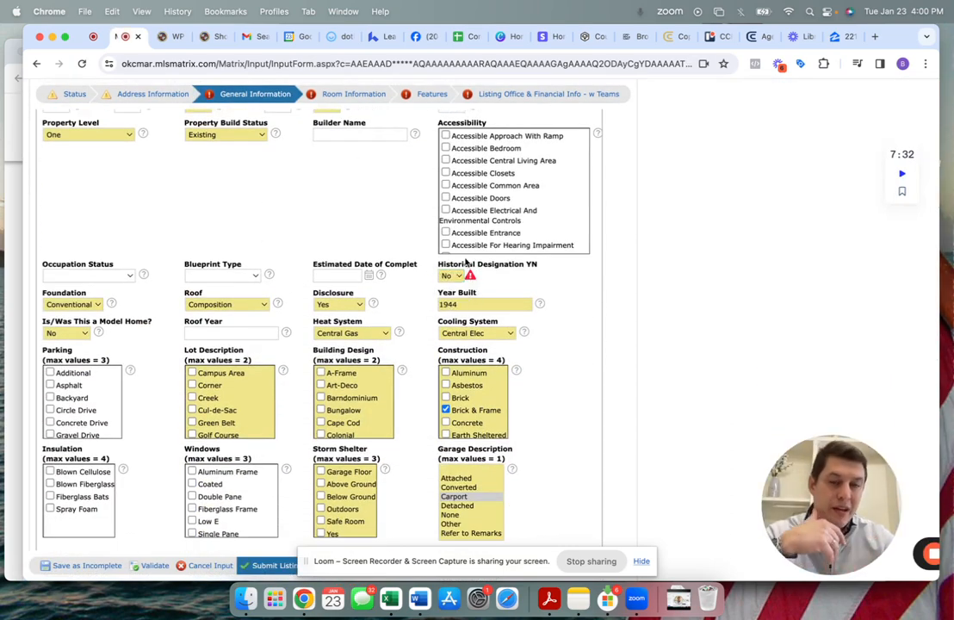
- Review the Public Remarks warning and validate the form again
{"action": "scroll", "coordinate": [413, 368], "scroll_direction": "down", "scroll_amount": 5}
{"action": "scroll", "coordinate": [412, 369], "scroll_direction": "down", "scroll_amount": 2}
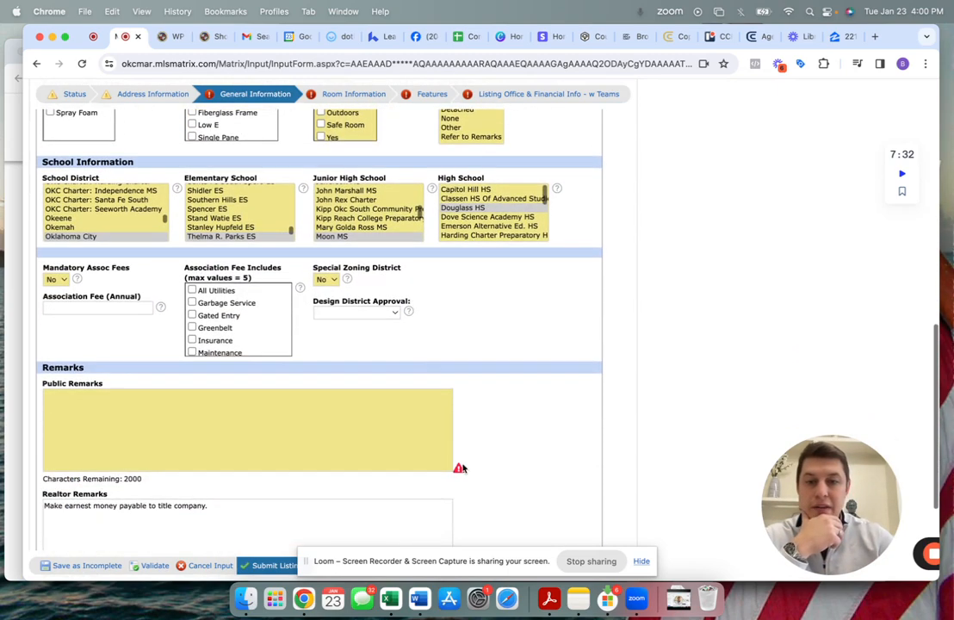
{"action": "left_click", "coordinate": [458, 467]}
{"action": "left_click", "coordinate": [330, 382]}
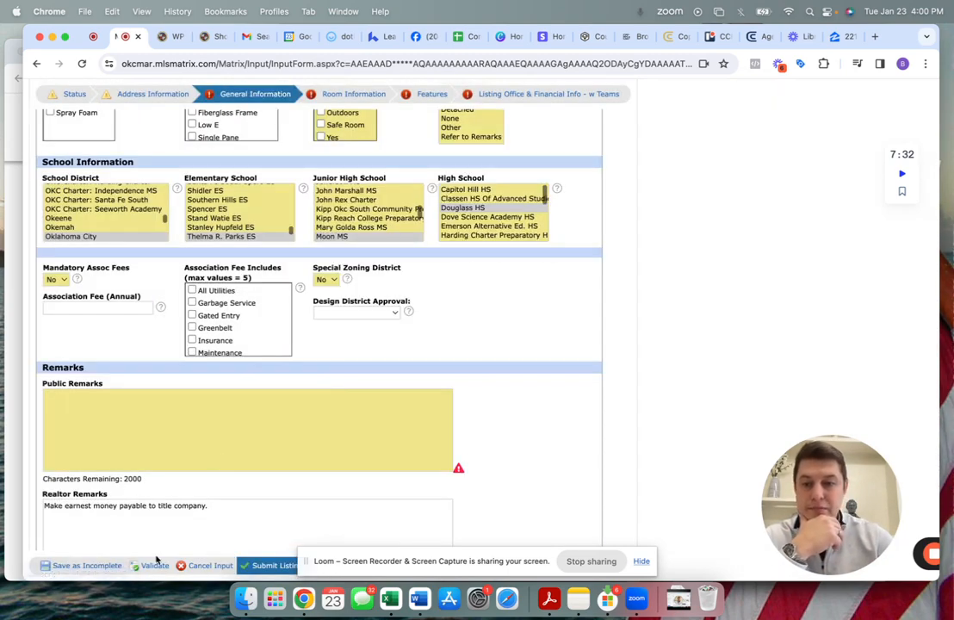
{"action": "left_click", "coordinate": [146, 565]}
{"action": "scroll", "coordinate": [508, 366], "scroll_direction": "down", "scroll_amount": 6}
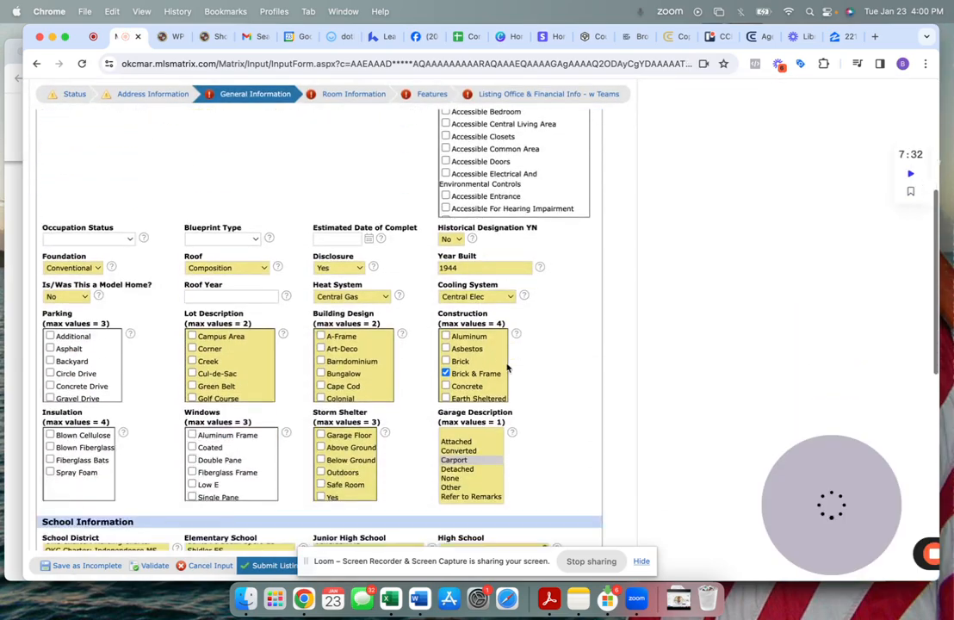
{"action": "scroll", "coordinate": [508, 366], "scroll_direction": "up", "scroll_amount": 6}
- Record 1 living area, 1 dining area and Study No in Room Information, then validate
{"action": "left_click", "coordinate": [338, 216]}
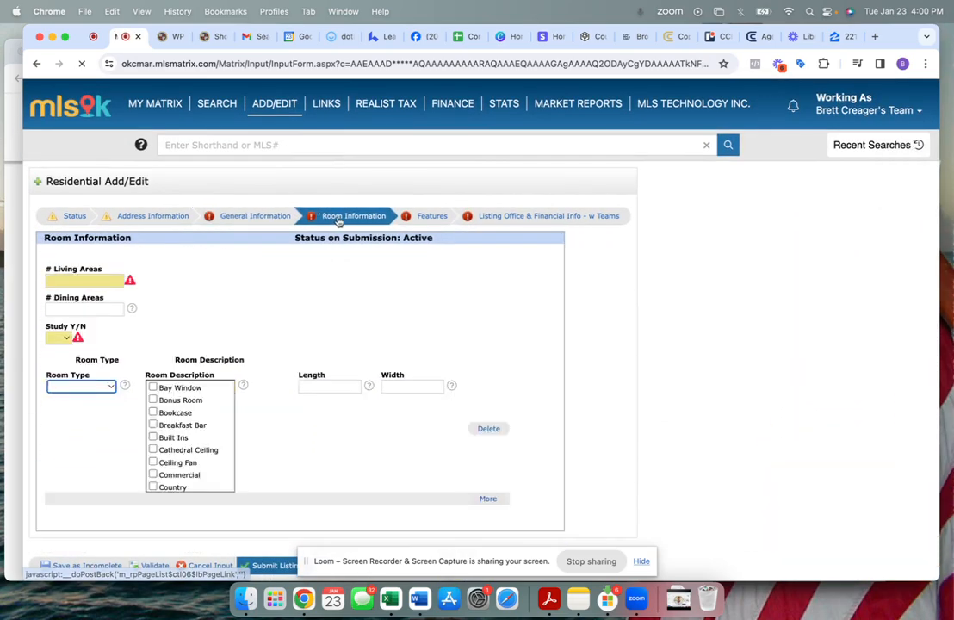
{"action": "left_click", "coordinate": [83, 280]}
{"action": "type", "text": "12"}
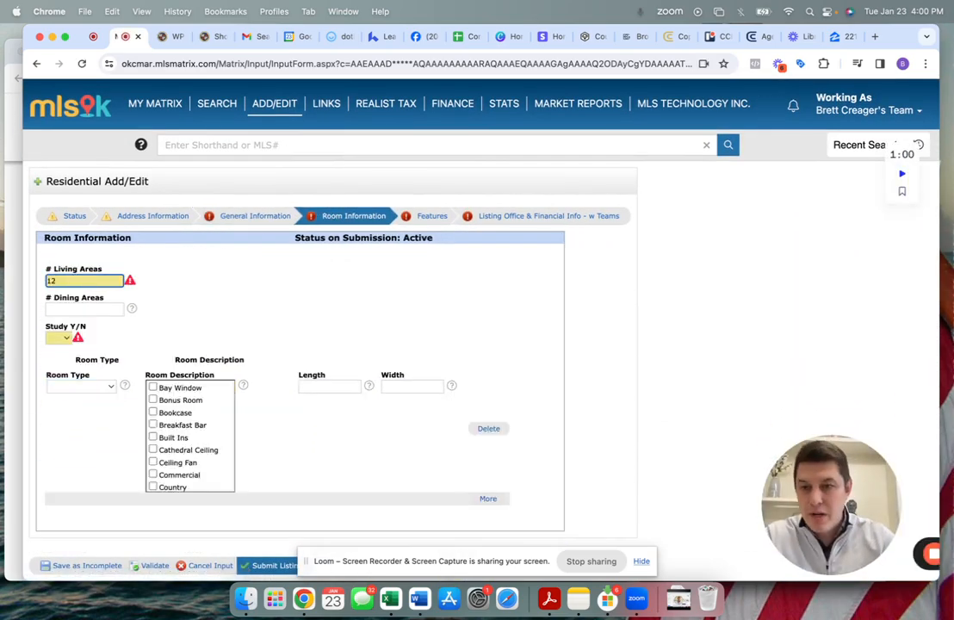
{"action": "left_click", "coordinate": [67, 337]}
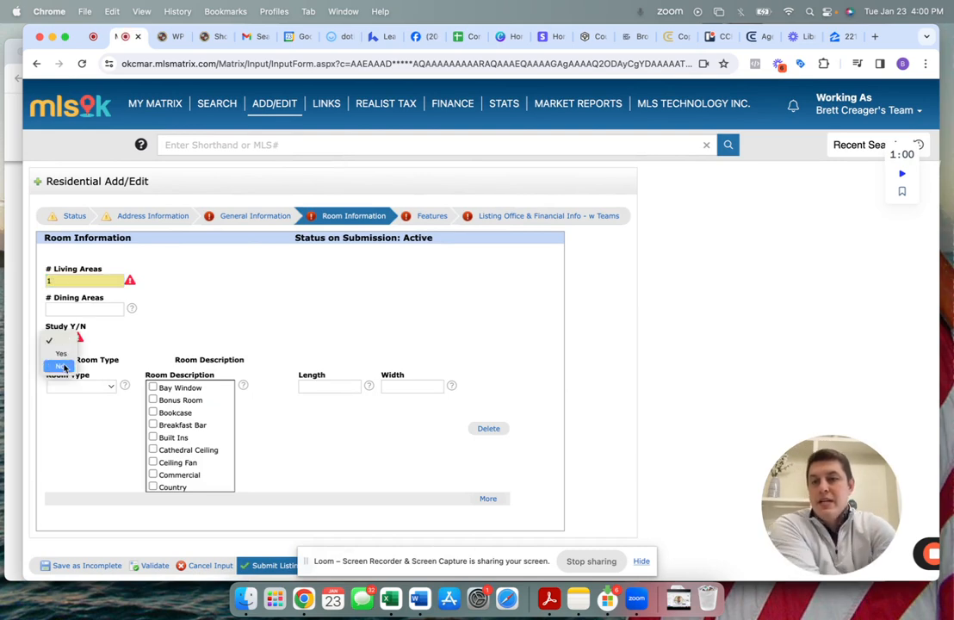
{"action": "left_click", "coordinate": [65, 367]}
{"action": "left_click", "coordinate": [103, 308]}
{"action": "type", "text": "1"}
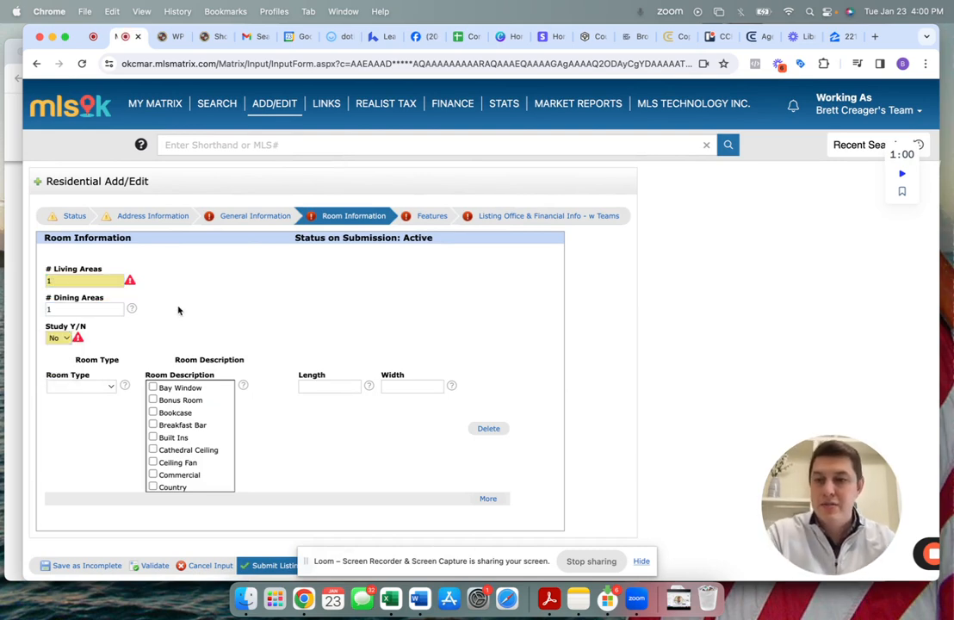
{"action": "scroll", "coordinate": [185, 344], "scroll_direction": "down", "scroll_amount": 3}
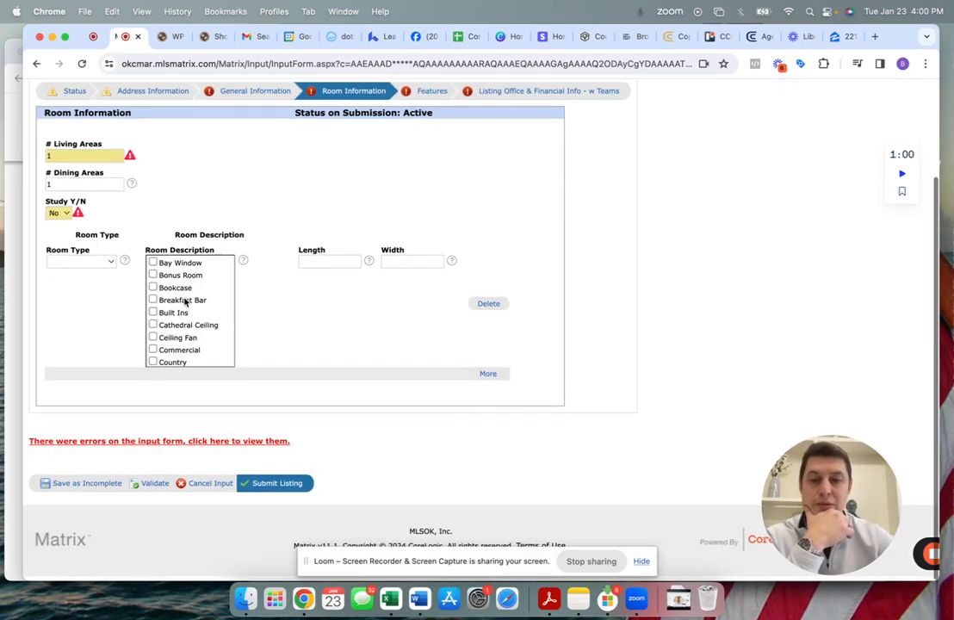
{"action": "left_click", "coordinate": [152, 487]}
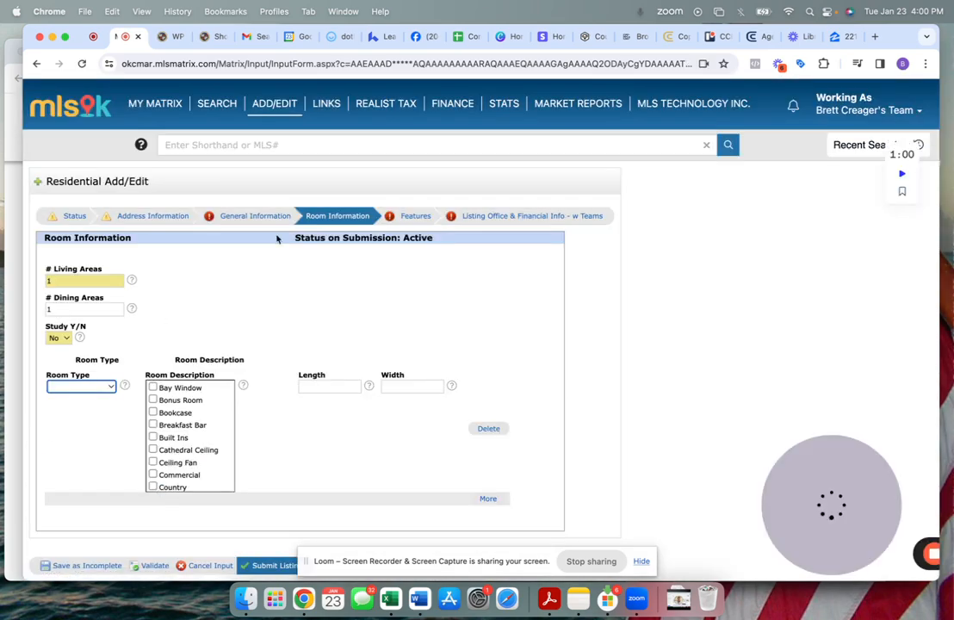
{"action": "left_click", "coordinate": [416, 215]}
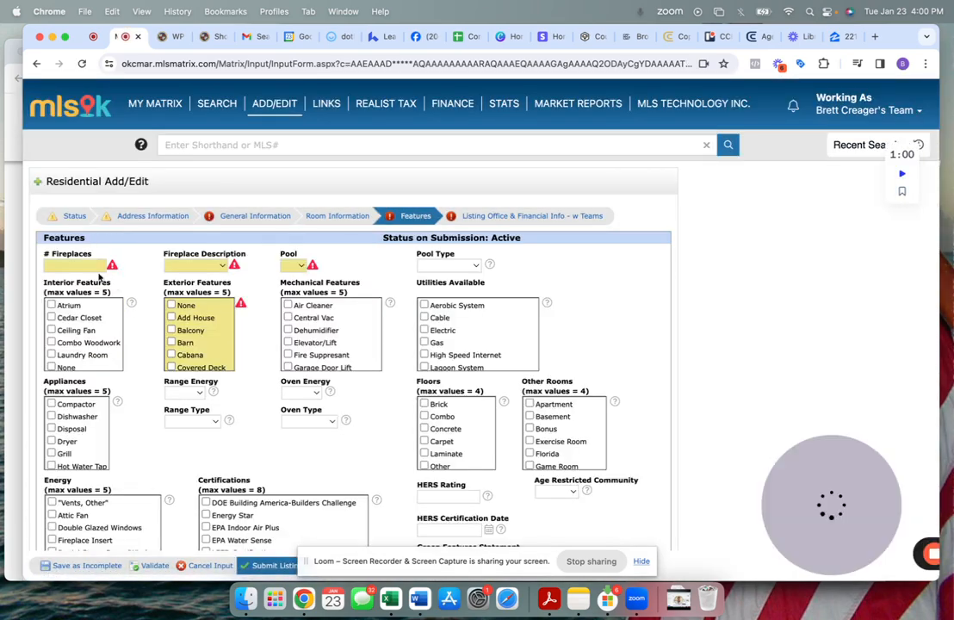
- Set fireplaces to 0 with fireplace description None, and Pool to No
{"action": "type", "text": "0"}
{"action": "left_click", "coordinate": [189, 267]}
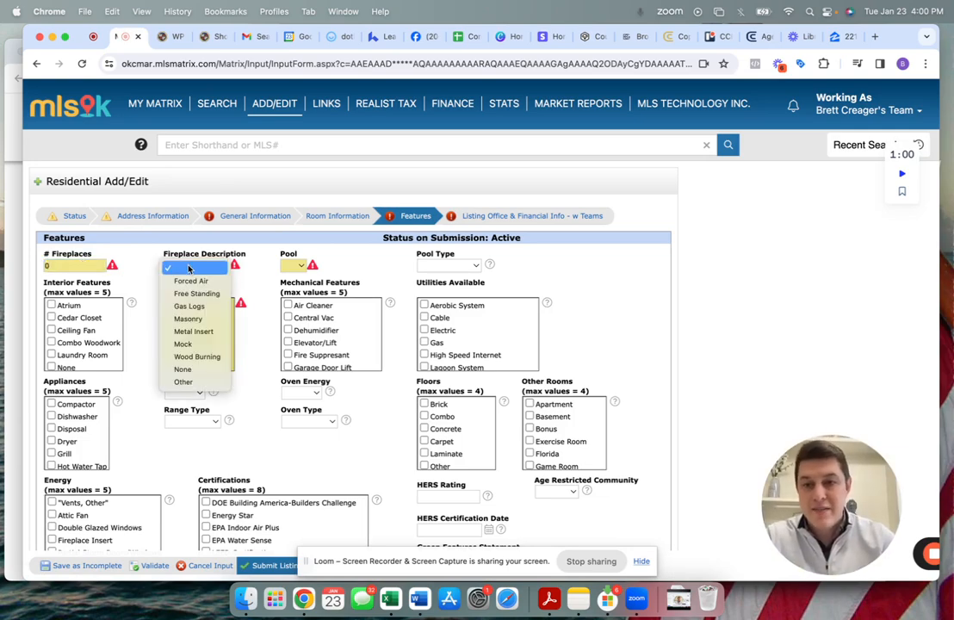
{"action": "left_click", "coordinate": [195, 373]}
{"action": "left_click", "coordinate": [293, 265]}
{"action": "left_click", "coordinate": [295, 290]}
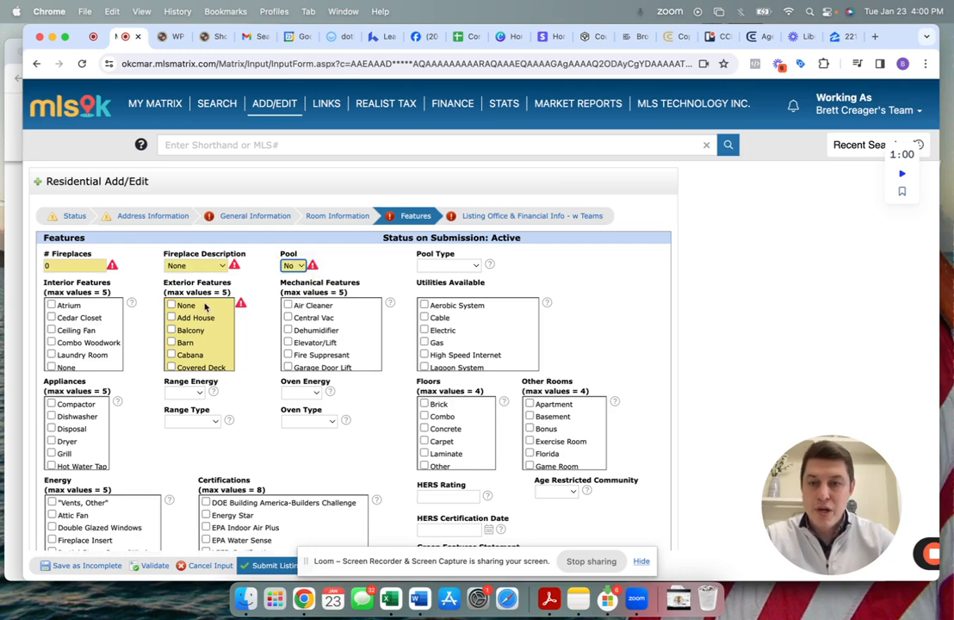
{"action": "triple_click", "coordinate": [198, 284]}
{"action": "left_click", "coordinate": [242, 294]}
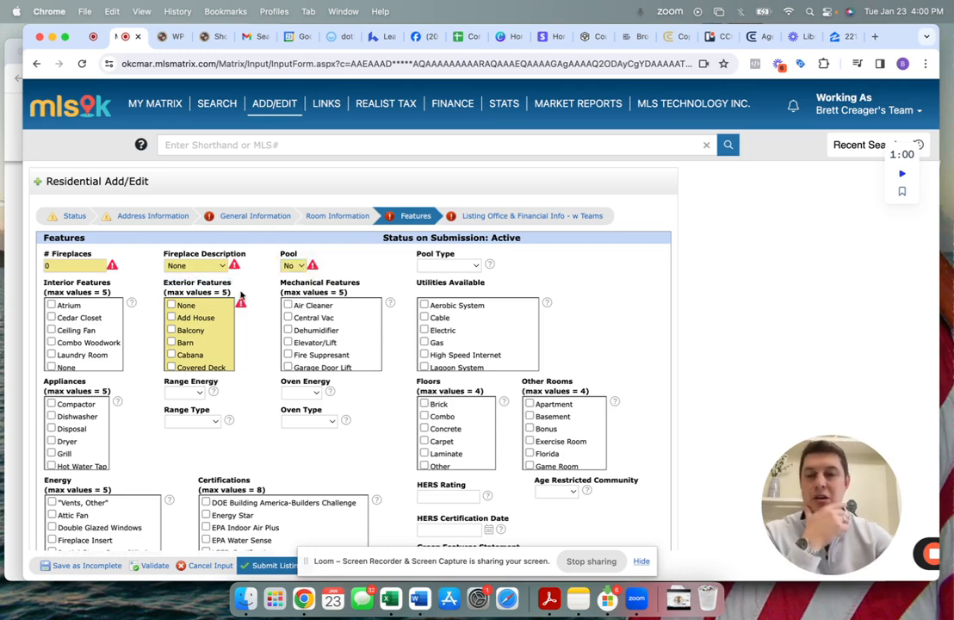
- Run Validate on the completed Features section of the listing form
{"action": "scroll", "coordinate": [218, 321], "scroll_direction": "down", "scroll_amount": 2}
{"action": "scroll", "coordinate": [218, 321], "scroll_direction": "down", "scroll_amount": 1}
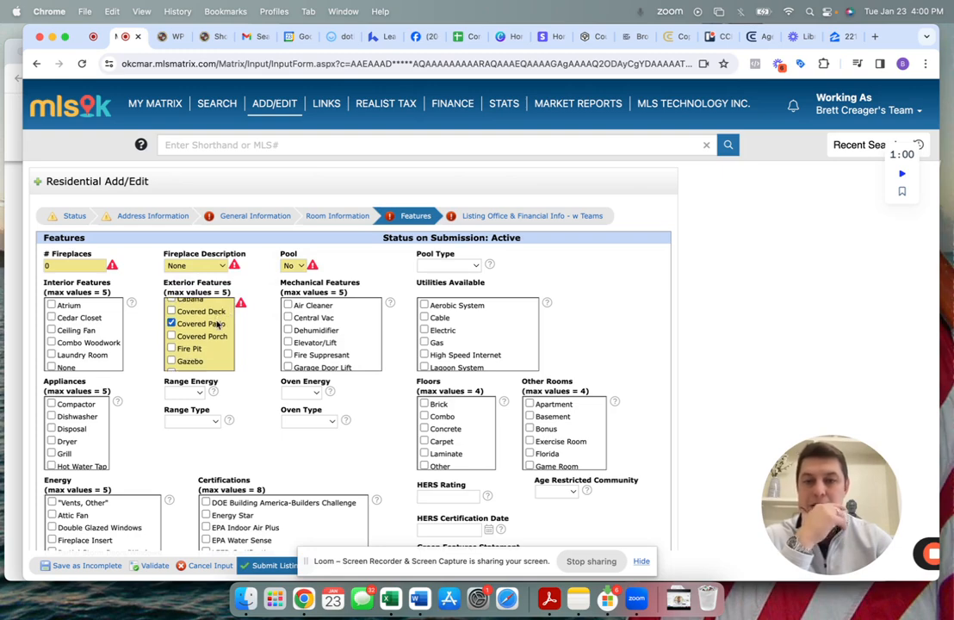
{"action": "scroll", "coordinate": [218, 338], "scroll_direction": "down", "scroll_amount": 4}
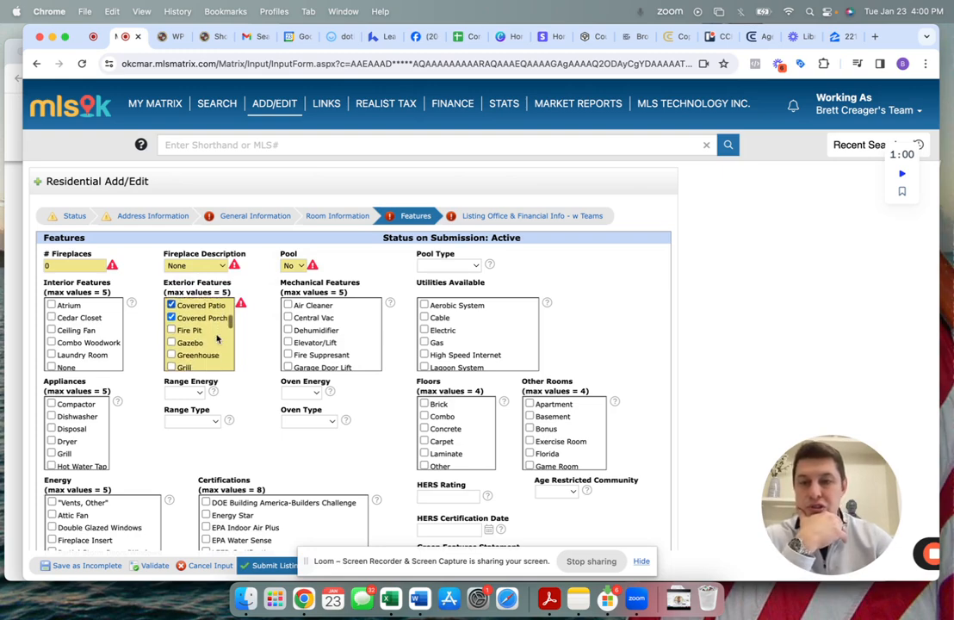
{"action": "scroll", "coordinate": [218, 338], "scroll_direction": "down", "scroll_amount": 5}
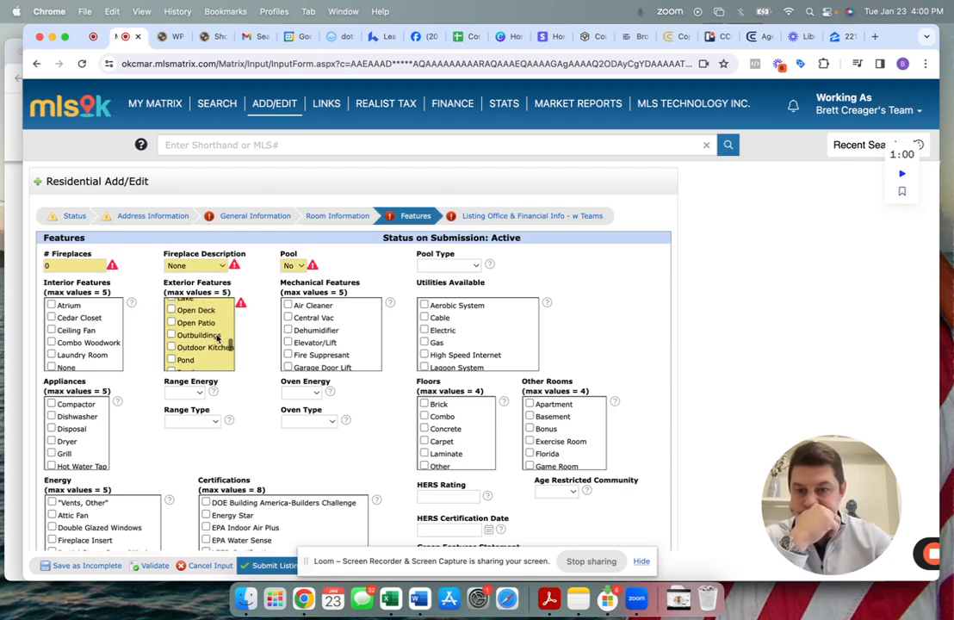
{"action": "scroll", "coordinate": [218, 339], "scroll_direction": "down", "scroll_amount": 4}
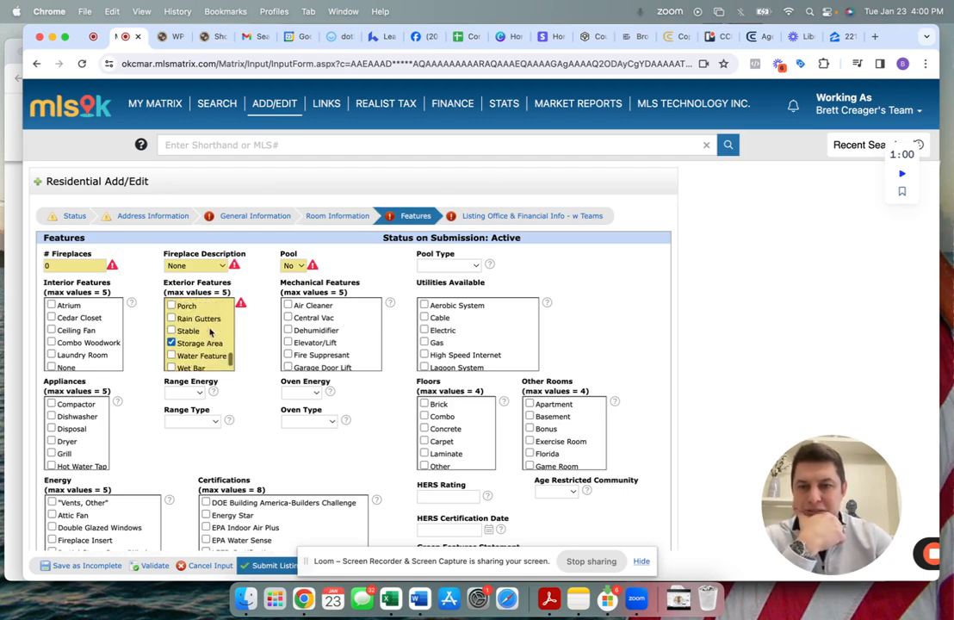
{"action": "scroll", "coordinate": [209, 332], "scroll_direction": "up", "scroll_amount": 15}
{"action": "scroll", "coordinate": [209, 330], "scroll_direction": "down", "scroll_amount": 4}
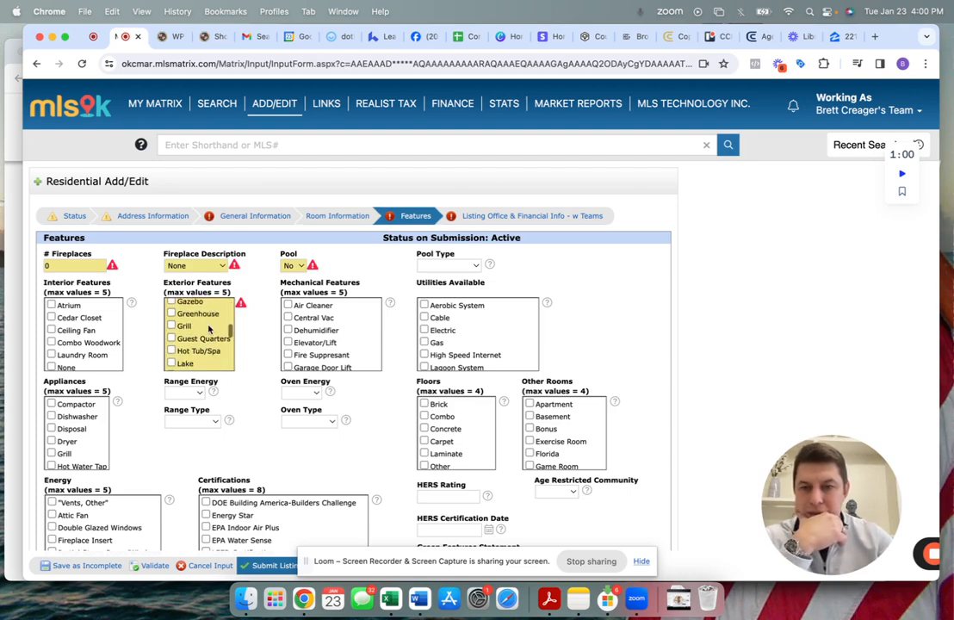
{"action": "scroll", "coordinate": [209, 329], "scroll_direction": "down", "scroll_amount": 5}
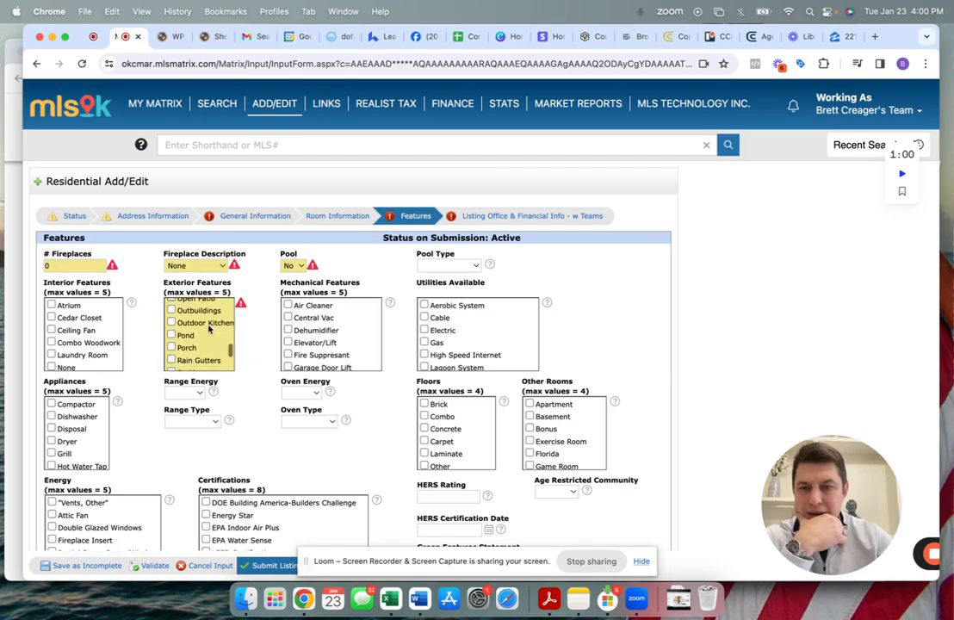
{"action": "scroll", "coordinate": [209, 329], "scroll_direction": "down", "scroll_amount": 3}
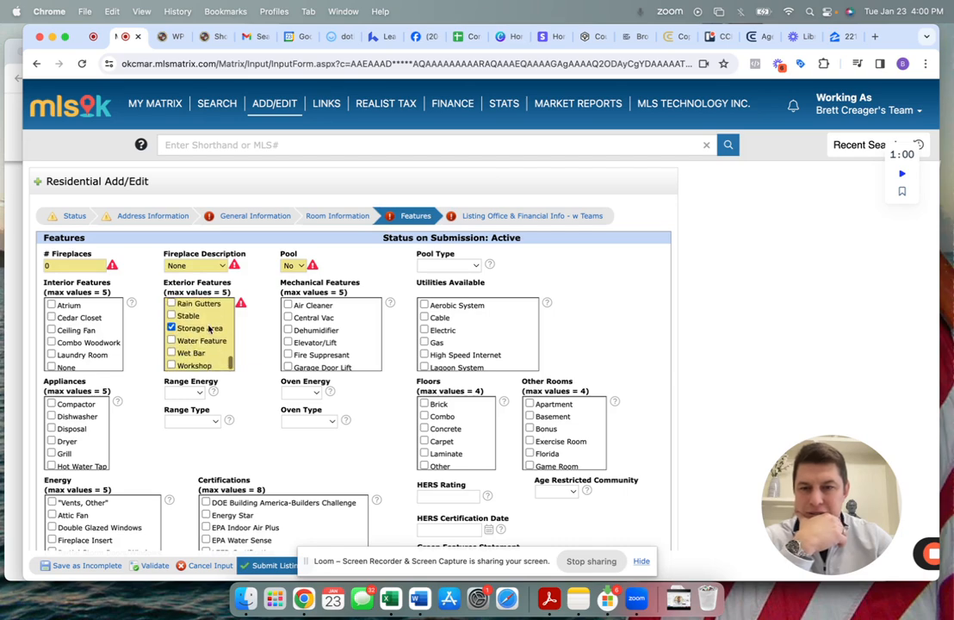
{"action": "scroll", "coordinate": [209, 329], "scroll_direction": "down", "scroll_amount": 4}
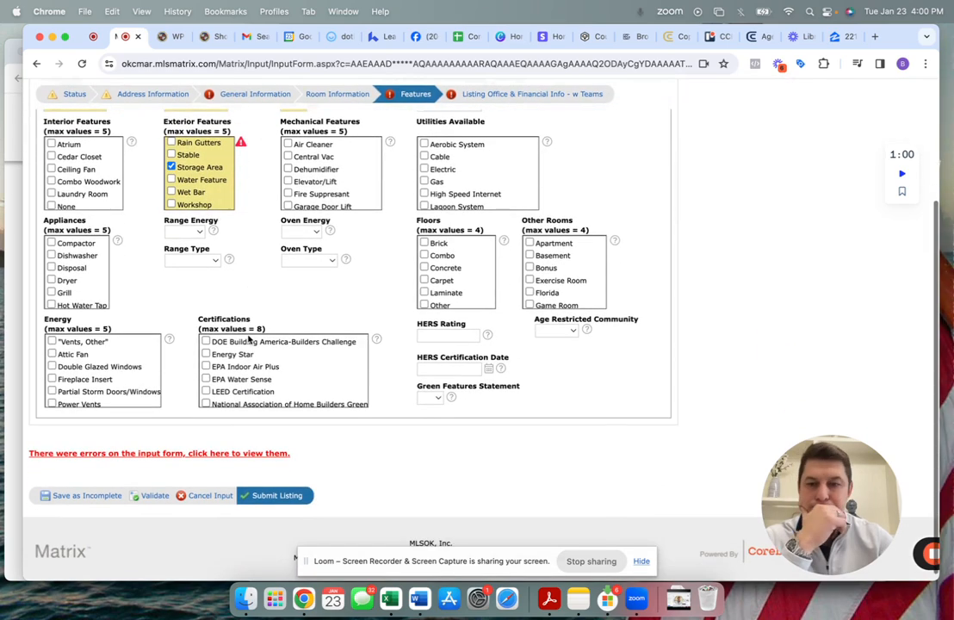
{"action": "left_click", "coordinate": [151, 492]}
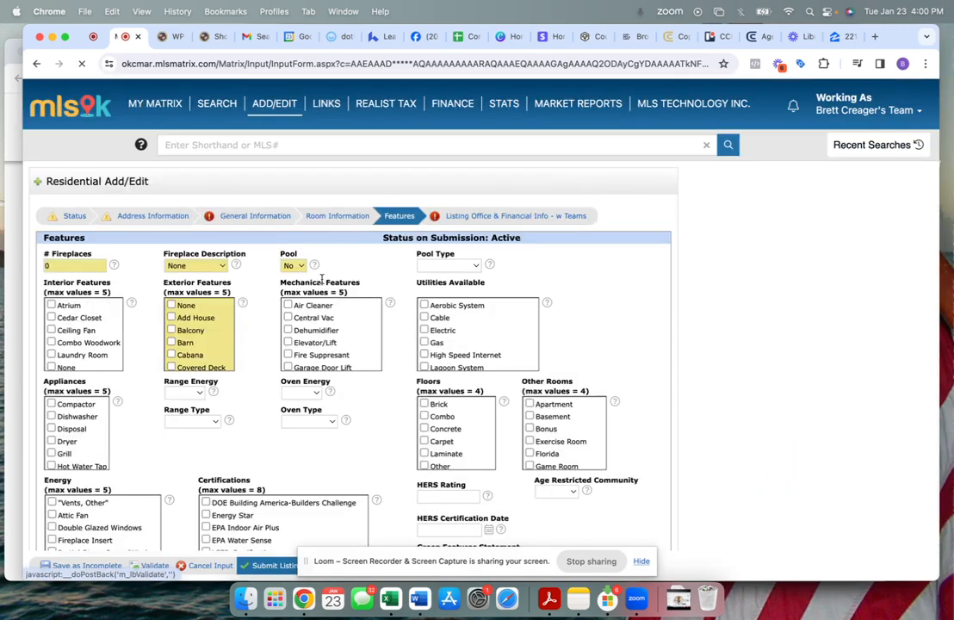
- In Listing Office & Financial Info, set Var/Dual Rate to Yes and Comp to S/B to 3.0%
{"action": "left_click", "coordinate": [477, 215]}
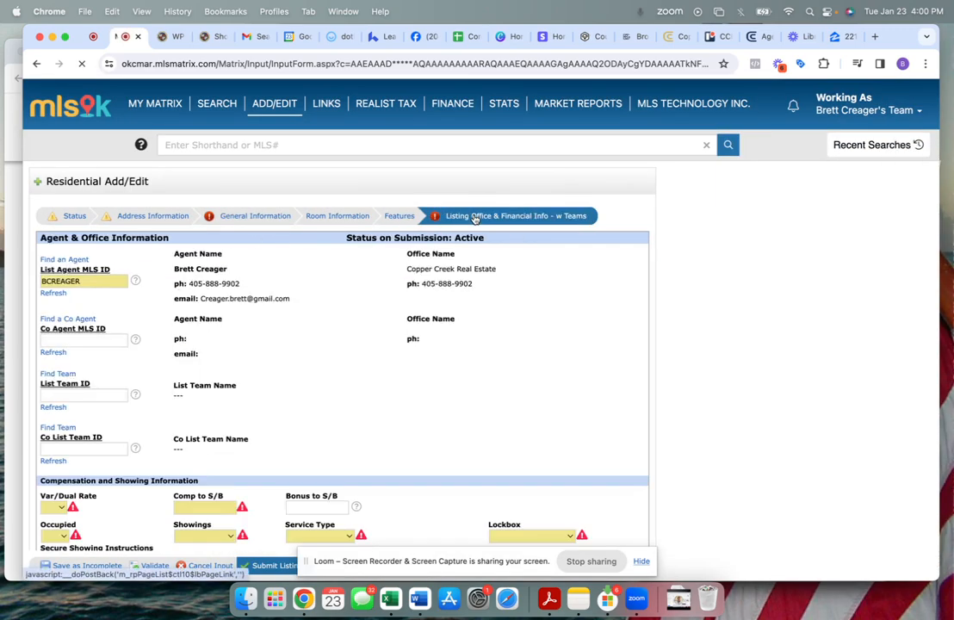
{"action": "scroll", "coordinate": [249, 345], "scroll_direction": "down", "scroll_amount": 2}
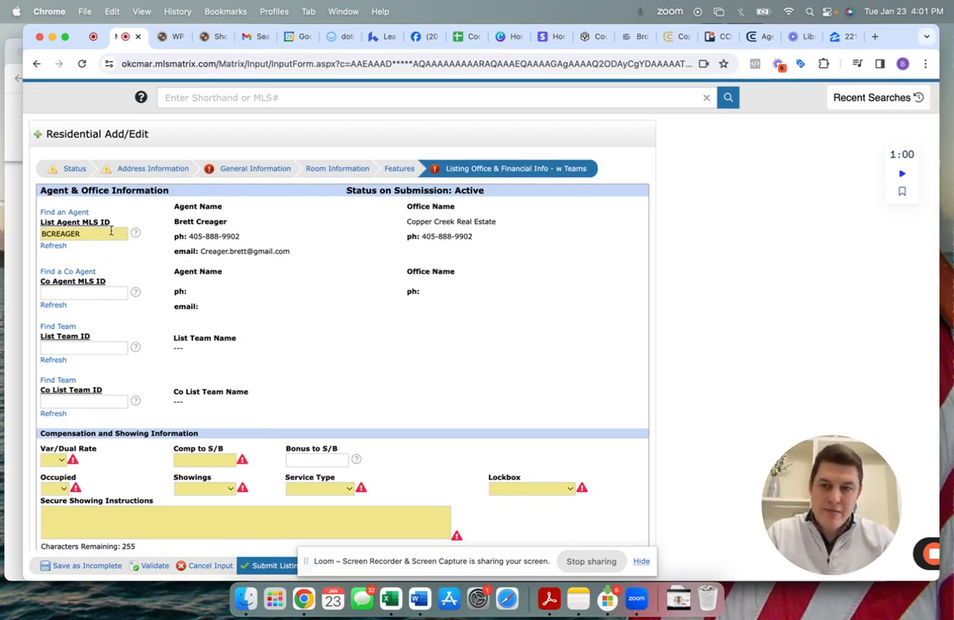
{"action": "scroll", "coordinate": [221, 307], "scroll_direction": "down", "scroll_amount": 4}
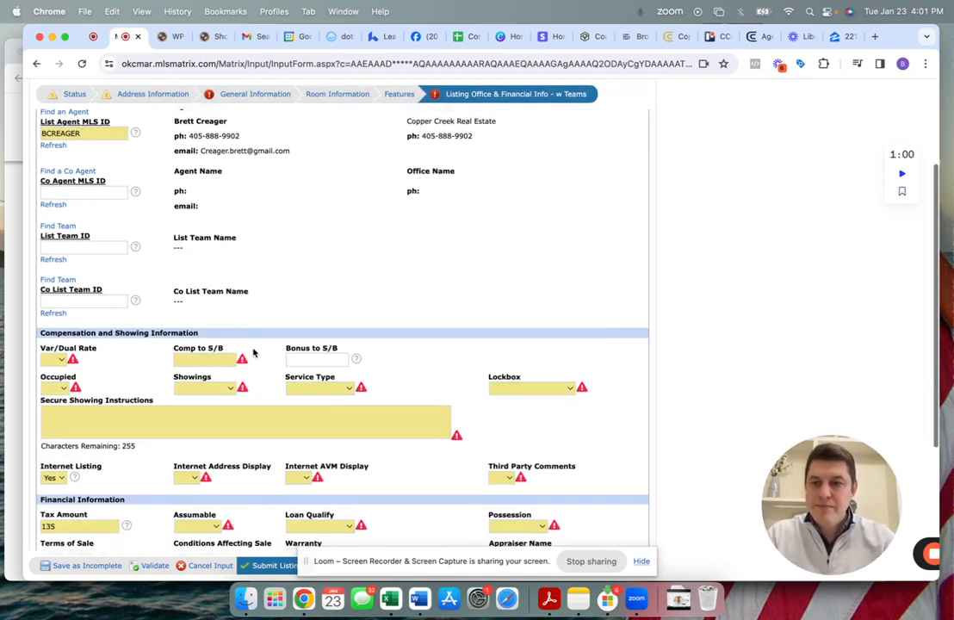
{"action": "triple_click", "coordinate": [44, 348]}
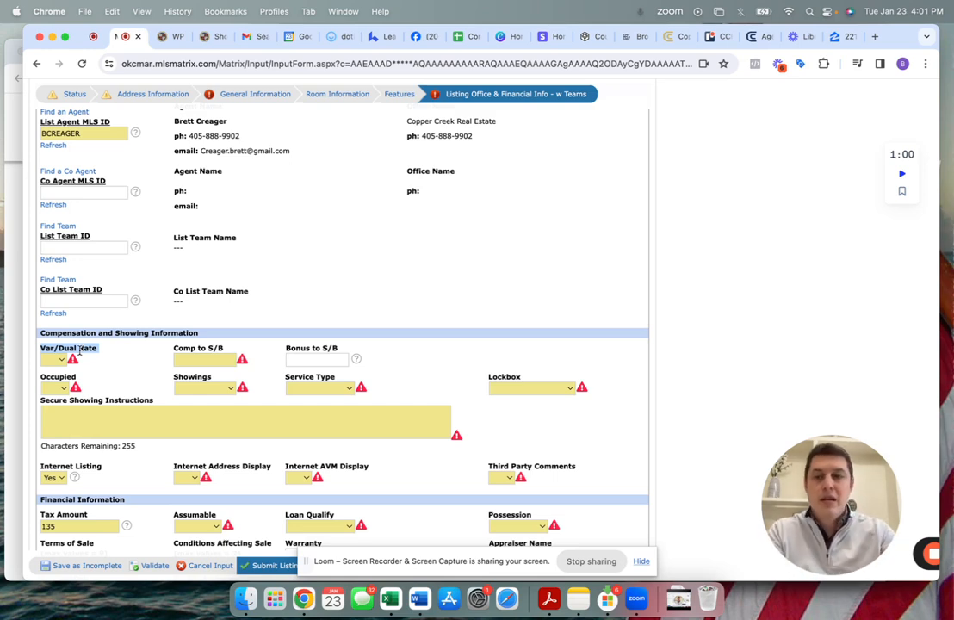
{"action": "left_click", "coordinate": [55, 359]}
{"action": "left_click", "coordinate": [53, 373]}
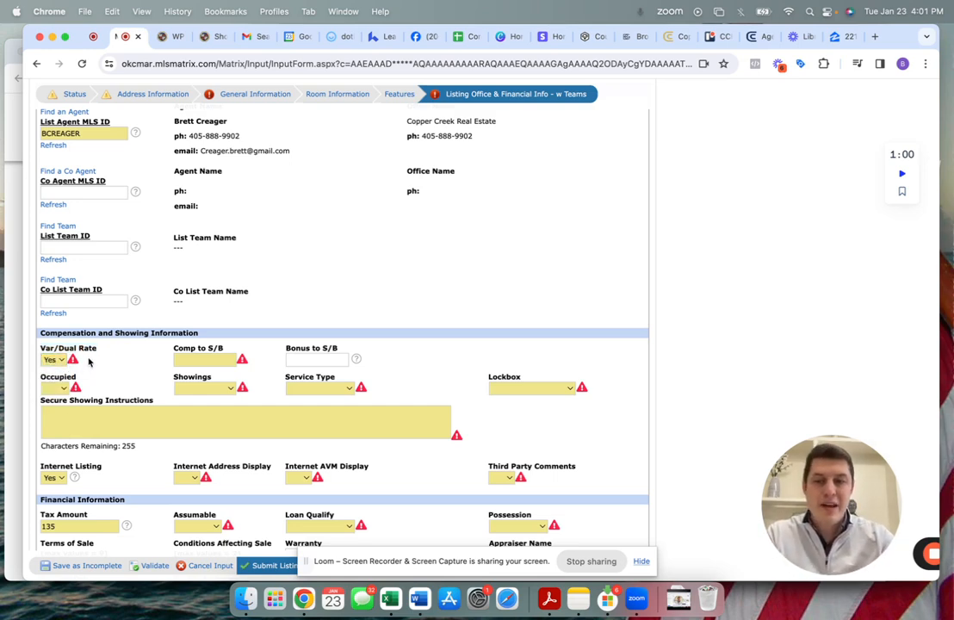
{"action": "left_click", "coordinate": [218, 361]}
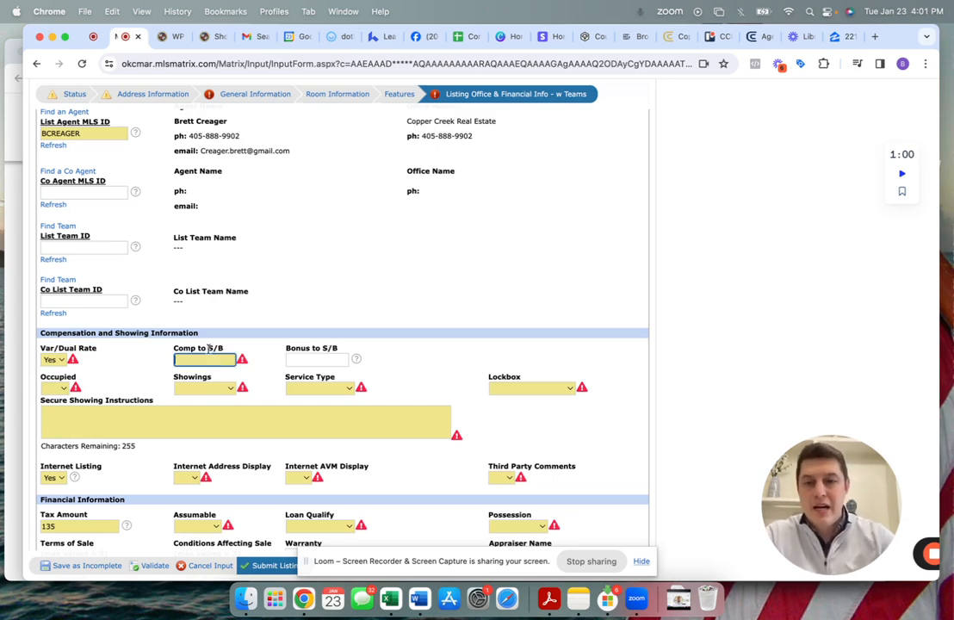
{"action": "triple_click", "coordinate": [209, 349]}
{"action": "left_click", "coordinate": [220, 348]}
{"action": "mouse_move", "coordinate": [224, 348]}
{"action": "left_mouse_down"}
{"action": "mouse_move", "coordinate": [210, 347]}
{"action": "mouse_move", "coordinate": [224, 347]}
{"action": "left_mouse_up"}
{"action": "left_click", "coordinate": [210, 348]}
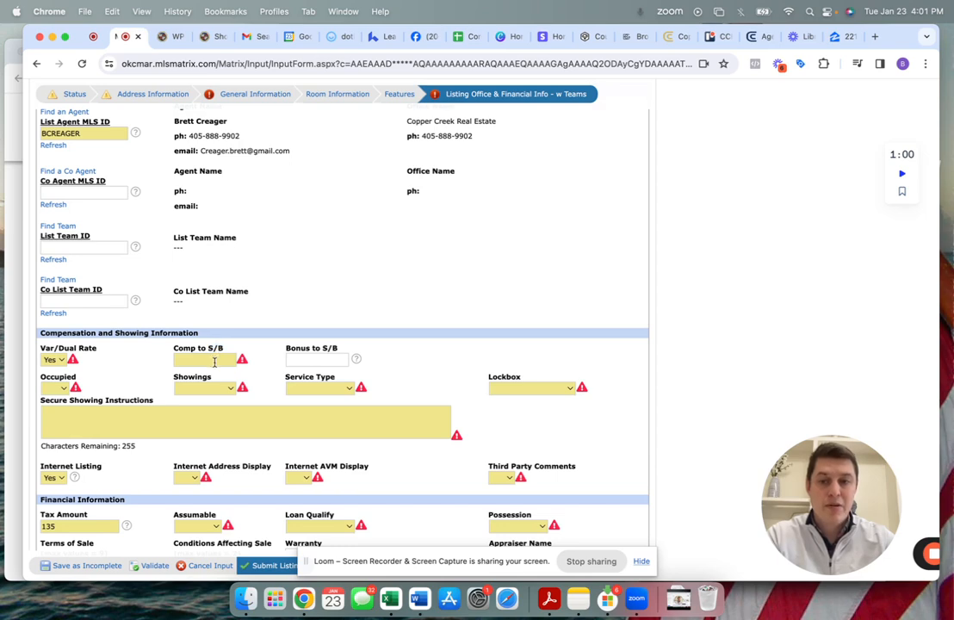
{"action": "left_click", "coordinate": [214, 362]}
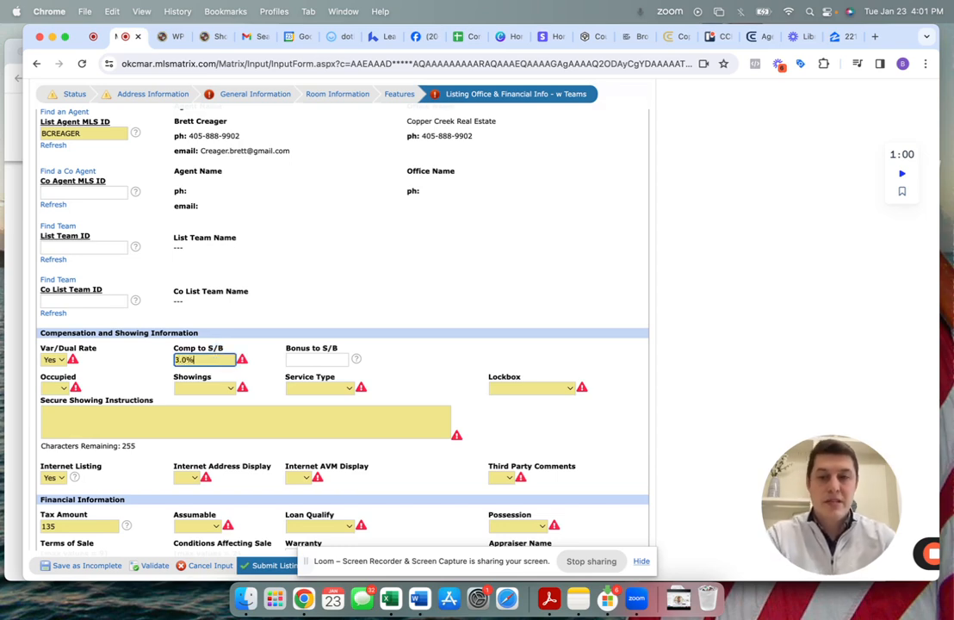
{"action": "left_click", "coordinate": [304, 337]}
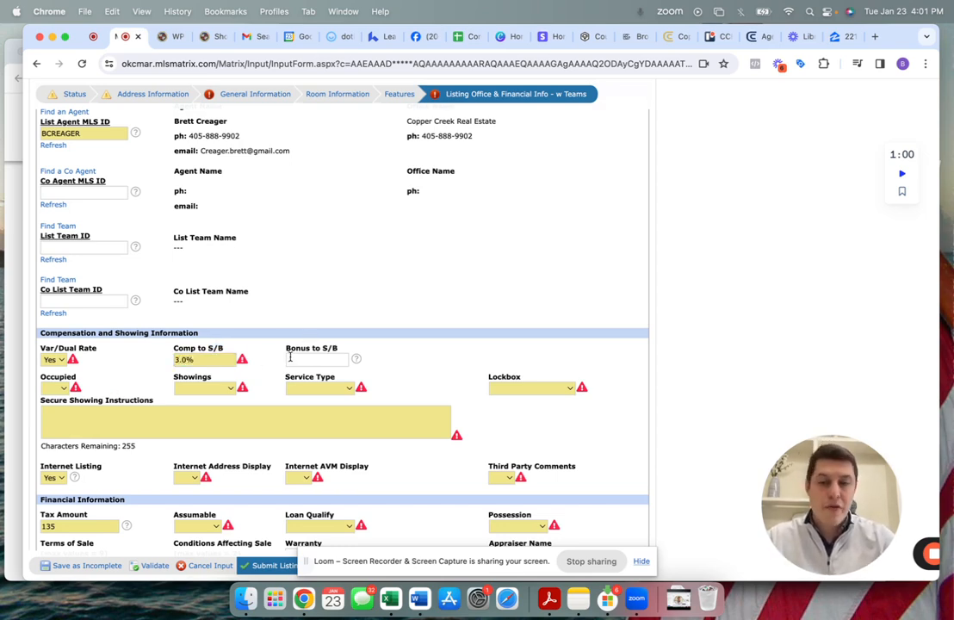
{"action": "left_click_drag", "start_coordinate": [288, 346], "coordinate": [363, 355]}
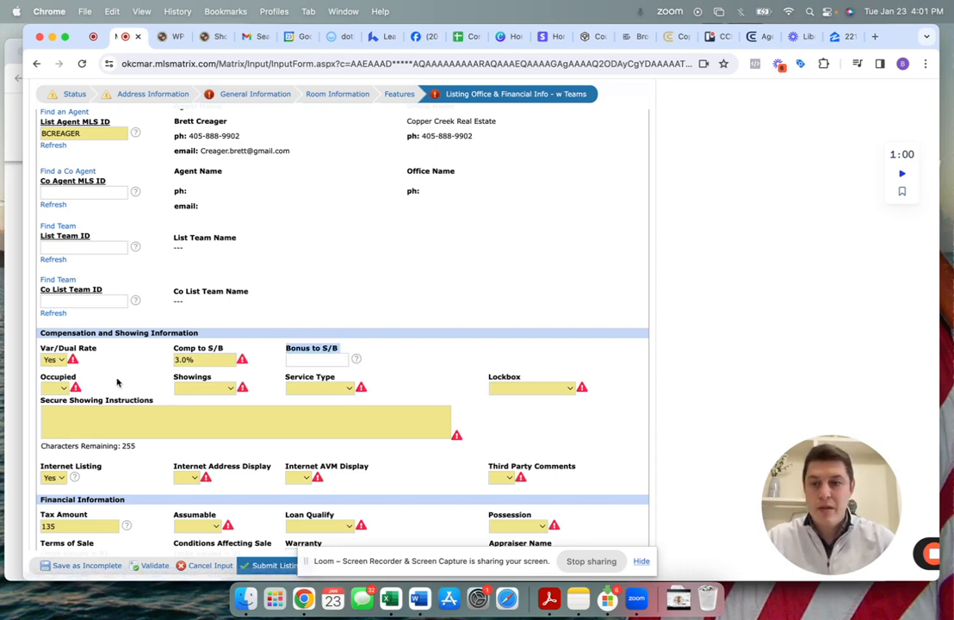
- Set Occupied No, Showings ShowingTime, Service Type Full Service, and Lockbox Combination
{"action": "left_click", "coordinate": [60, 390]}
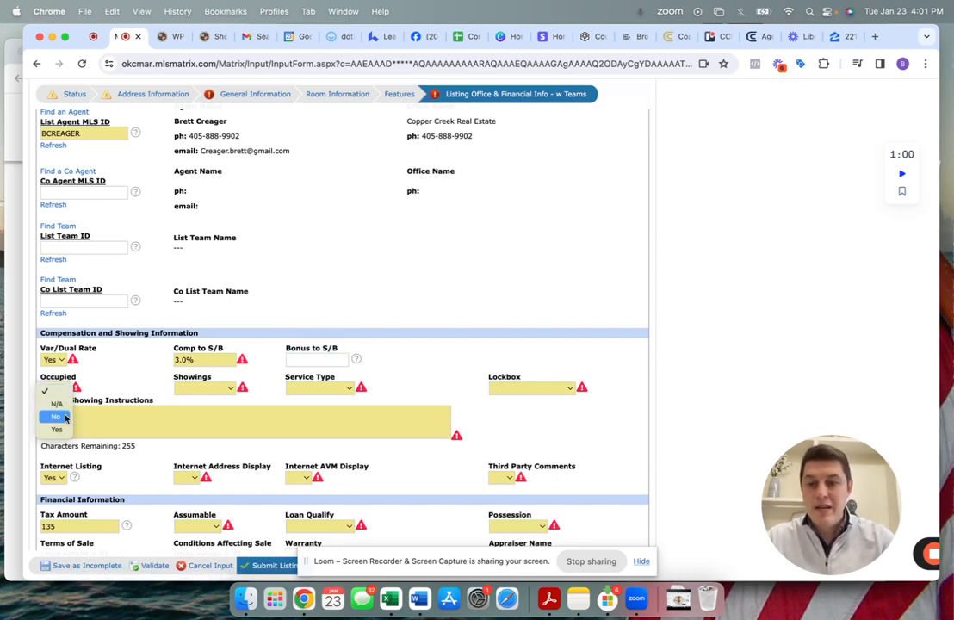
{"action": "left_click", "coordinate": [56, 416]}
{"action": "left_click", "coordinate": [201, 388]}
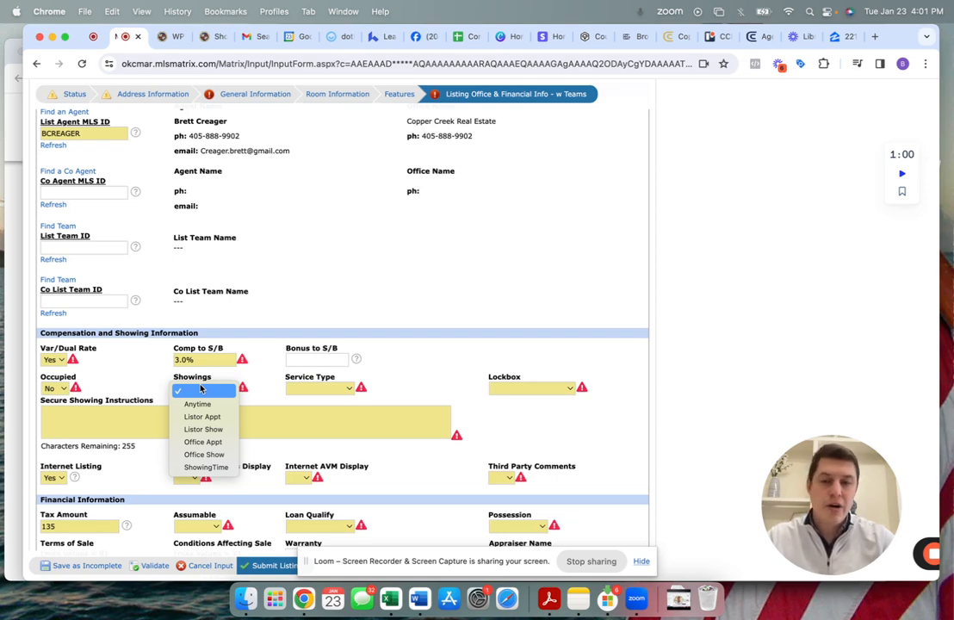
{"action": "left_click", "coordinate": [177, 471]}
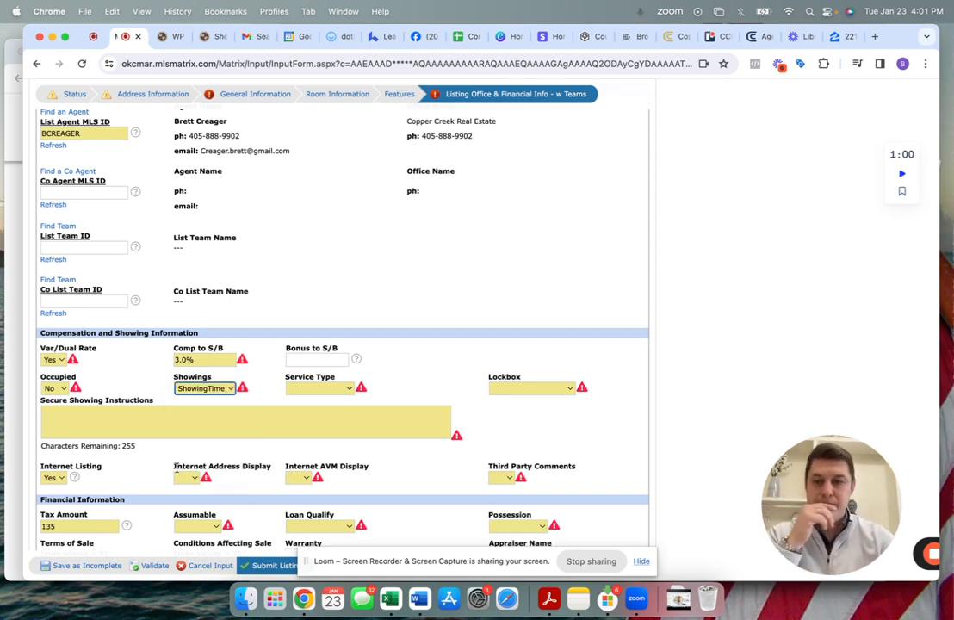
{"action": "left_click", "coordinate": [297, 389]}
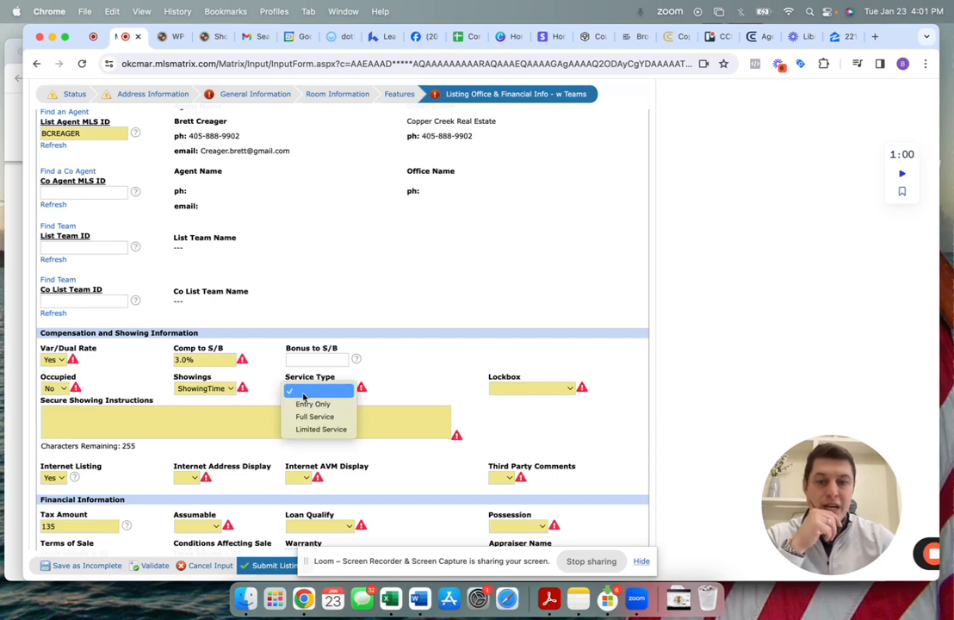
{"action": "left_click", "coordinate": [343, 419]}
{"action": "left_click", "coordinate": [551, 388]}
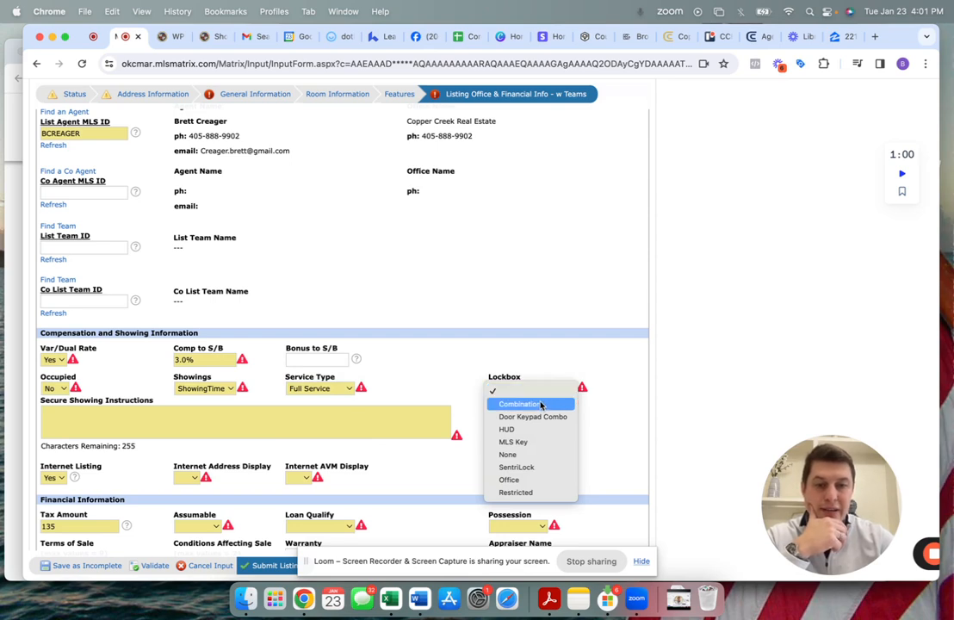
{"action": "left_click", "coordinate": [541, 405]}
- Enter secure showing instructions: lockbox on back door behind carport, plus the combo code
{"action": "left_click", "coordinate": [409, 414]}
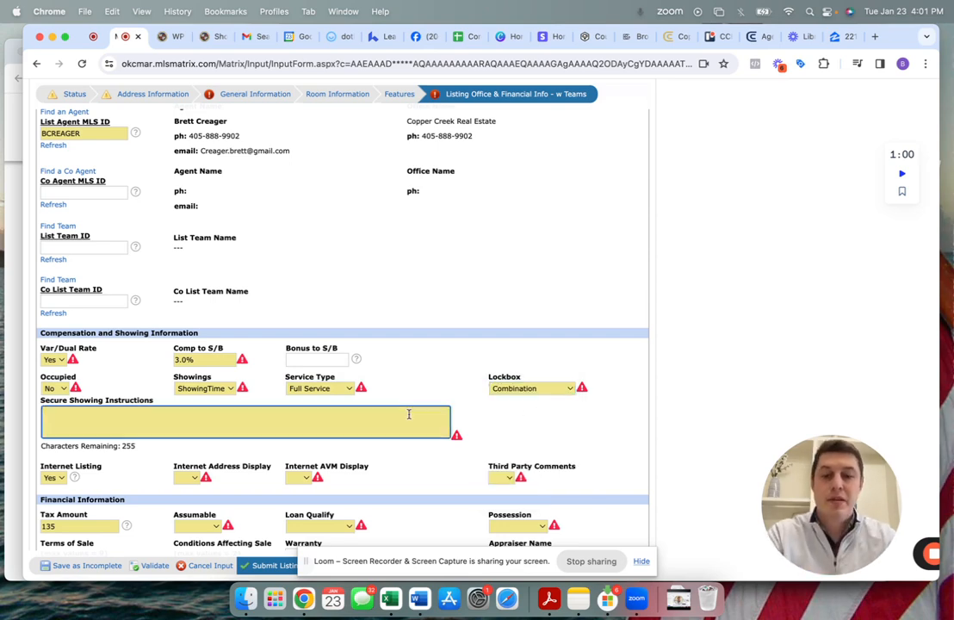
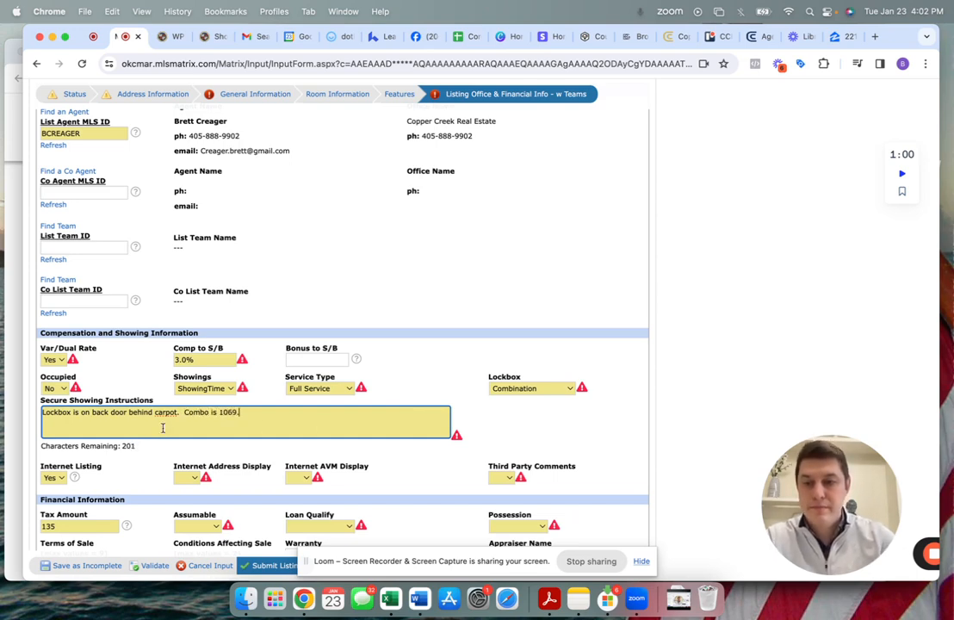
{"action": "double_click", "coordinate": [169, 411]}
{"action": "type", "text": "carport"}
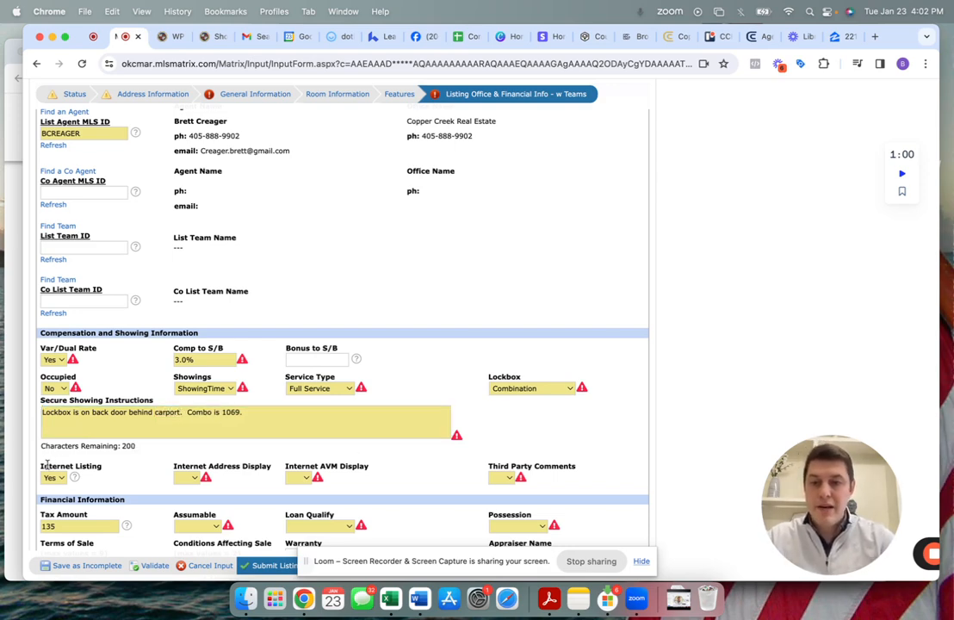
{"action": "left_click_drag", "start_coordinate": [43, 465], "coordinate": [560, 465]}
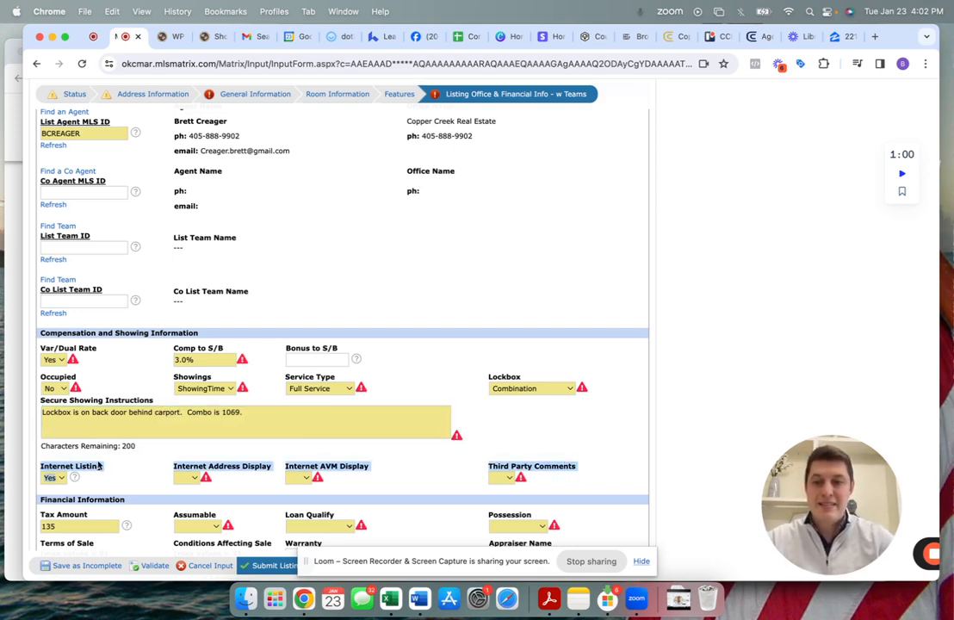
- Set Internet Address Display, Internet AVM Display and Third Party Comments all to Yes
{"action": "left_click", "coordinate": [186, 478]}
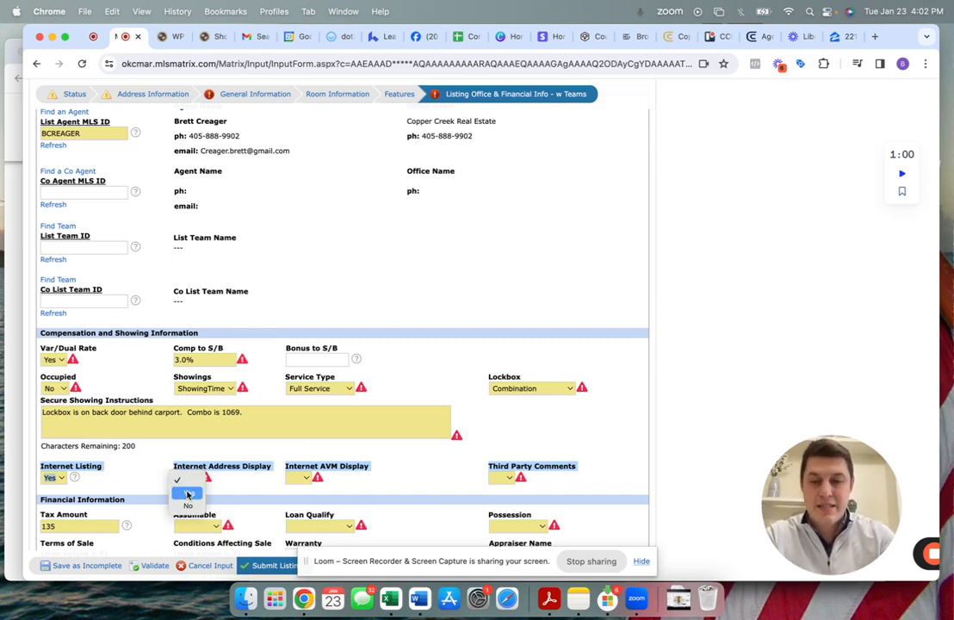
{"action": "left_click", "coordinate": [188, 494]}
{"action": "key", "text": "Tab"}
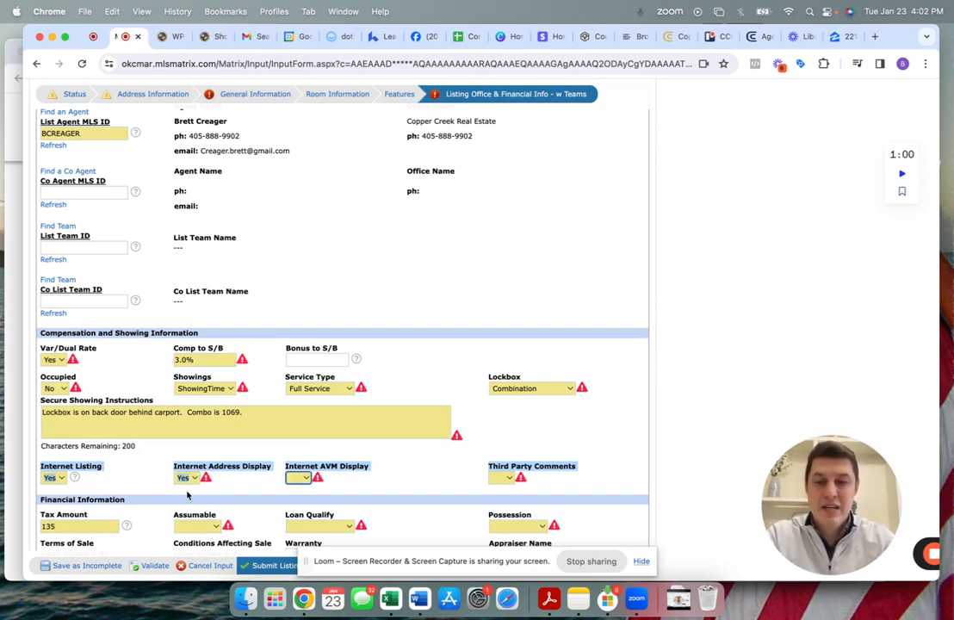
{"action": "key", "text": "y"}
{"action": "key", "text": "Tab"}
{"action": "key", "text": "y"}
{"action": "left_click", "coordinate": [386, 478]}
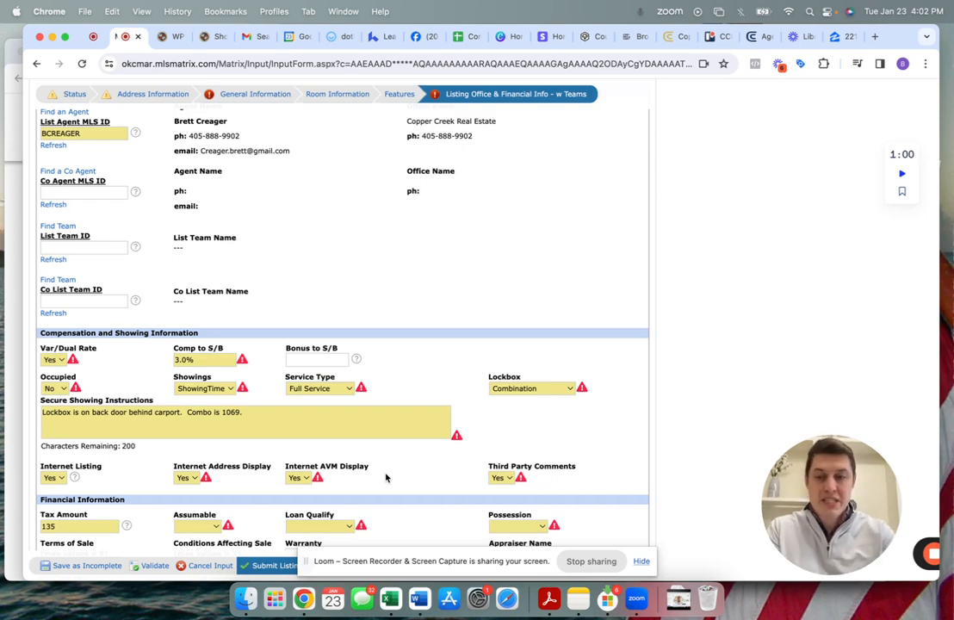
{"action": "left_click", "coordinate": [182, 524]}
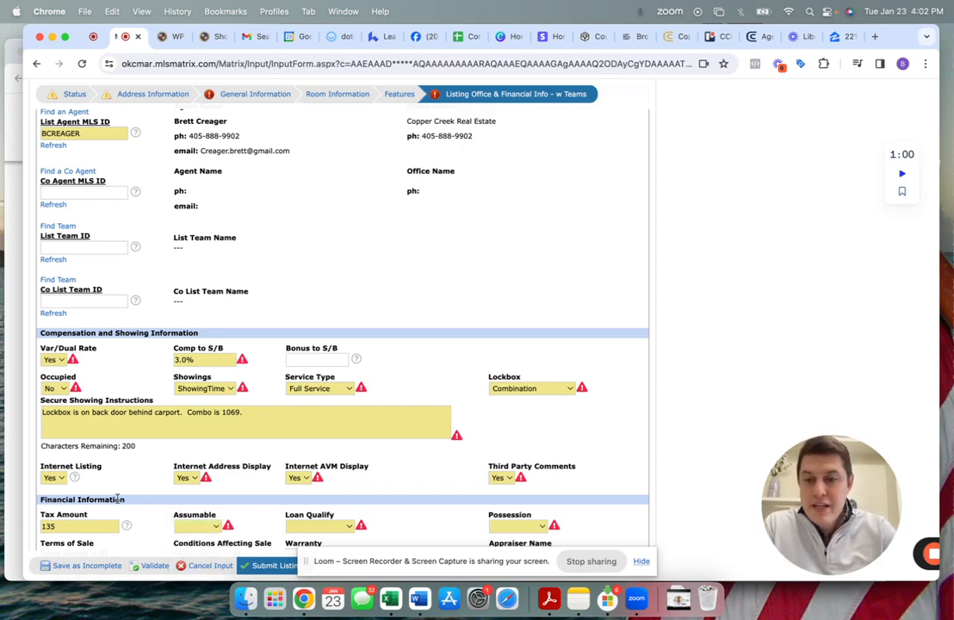
- Set Assumable to No, Loan Qualify to Yes, and Possession to After Close
{"action": "scroll", "coordinate": [210, 349], "scroll_direction": "down", "scroll_amount": 5}
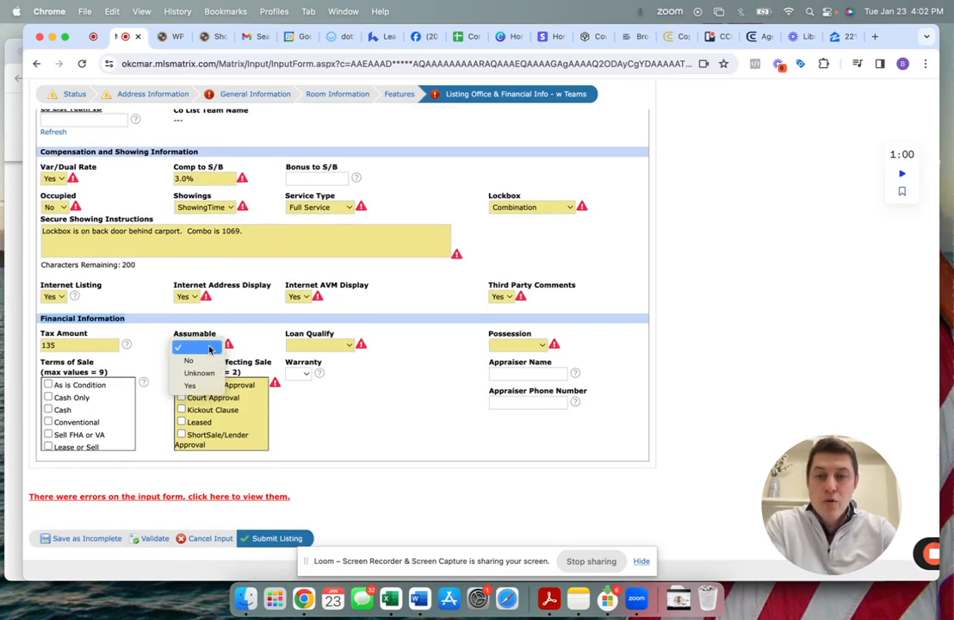
{"action": "left_click", "coordinate": [190, 360]}
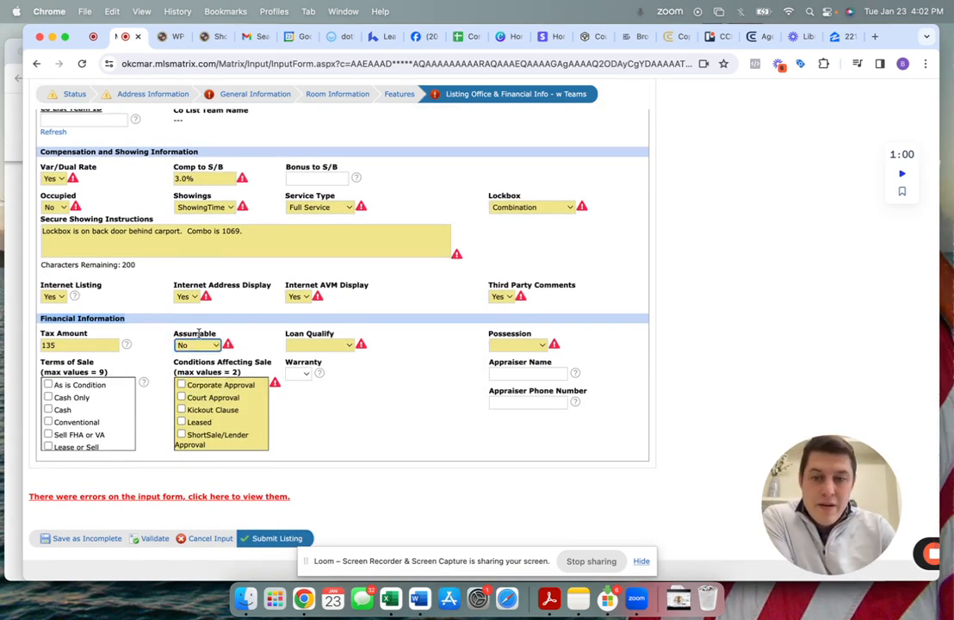
{"action": "double_click", "coordinate": [198, 334]}
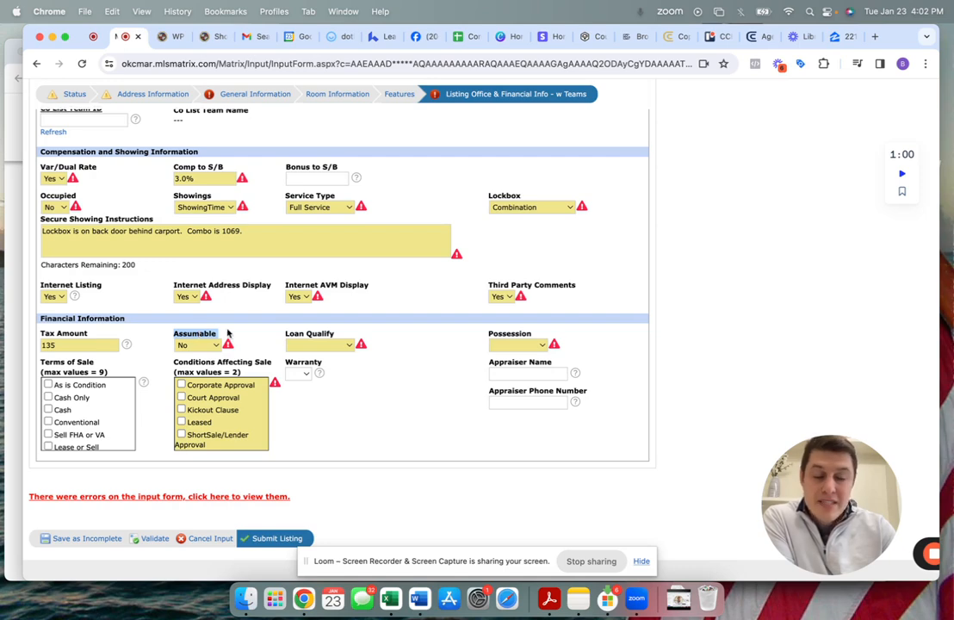
{"action": "triple_click", "coordinate": [302, 335]}
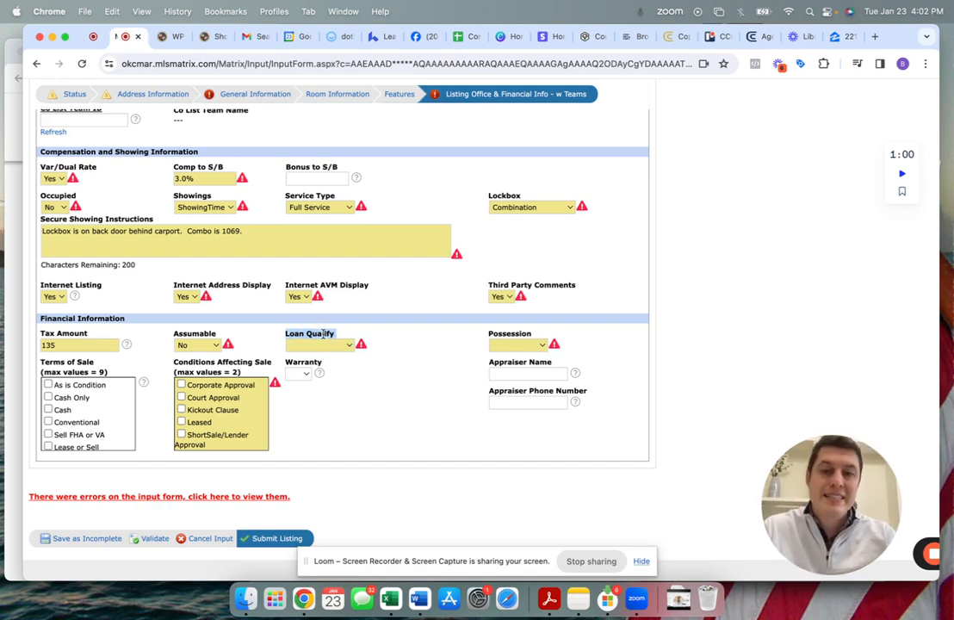
{"action": "left_click", "coordinate": [319, 344]}
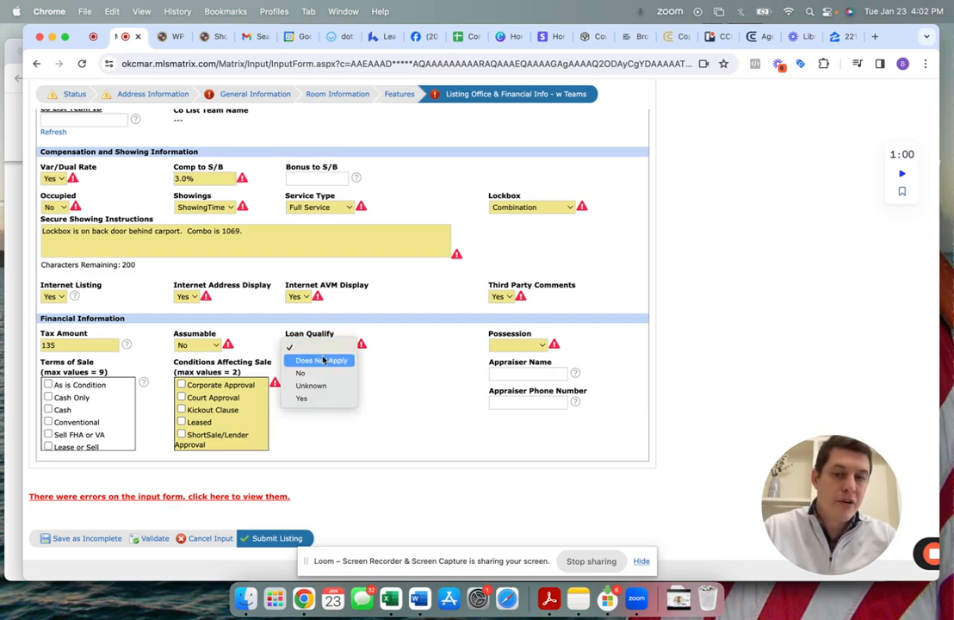
{"action": "left_click", "coordinate": [302, 399]}
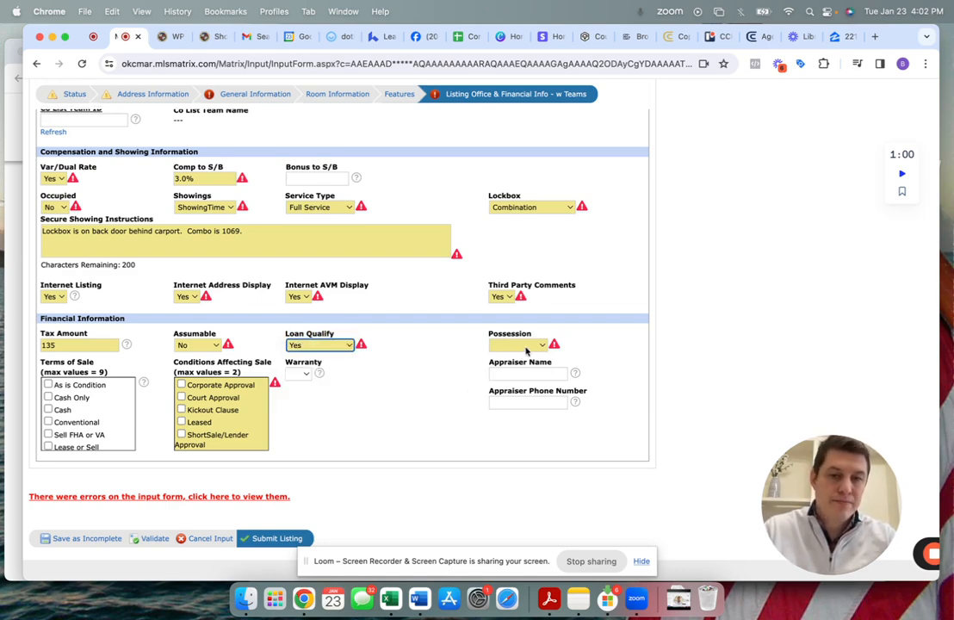
{"action": "left_click", "coordinate": [515, 345]}
{"action": "left_click", "coordinate": [513, 343]}
{"action": "left_click", "coordinate": [513, 345]}
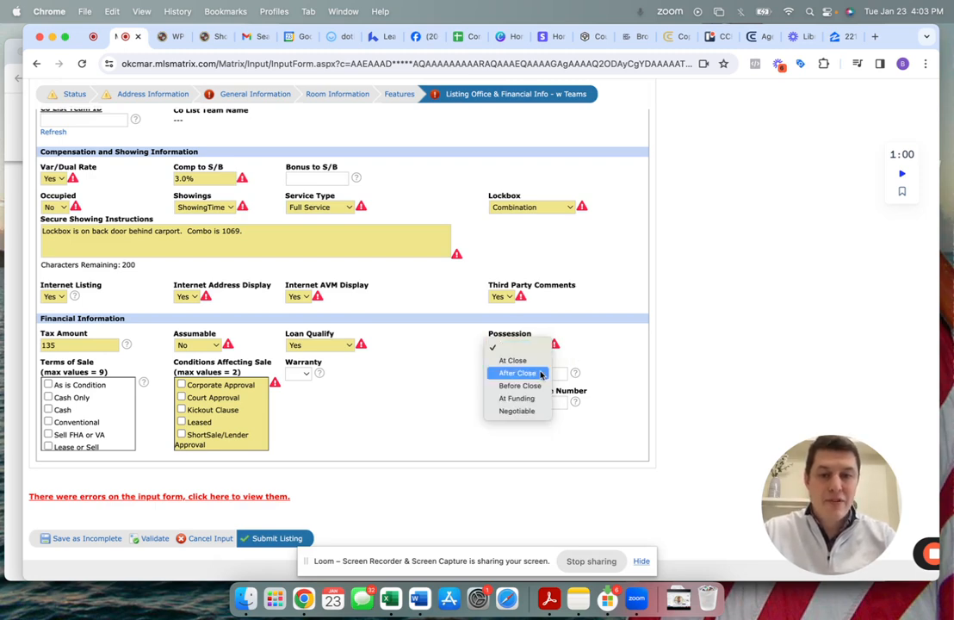
{"action": "left_click", "coordinate": [542, 373]}
- Set Conditions Affecting Sale to None and validate the listing form
{"action": "scroll", "coordinate": [214, 417], "scroll_direction": "down", "scroll_amount": 2}
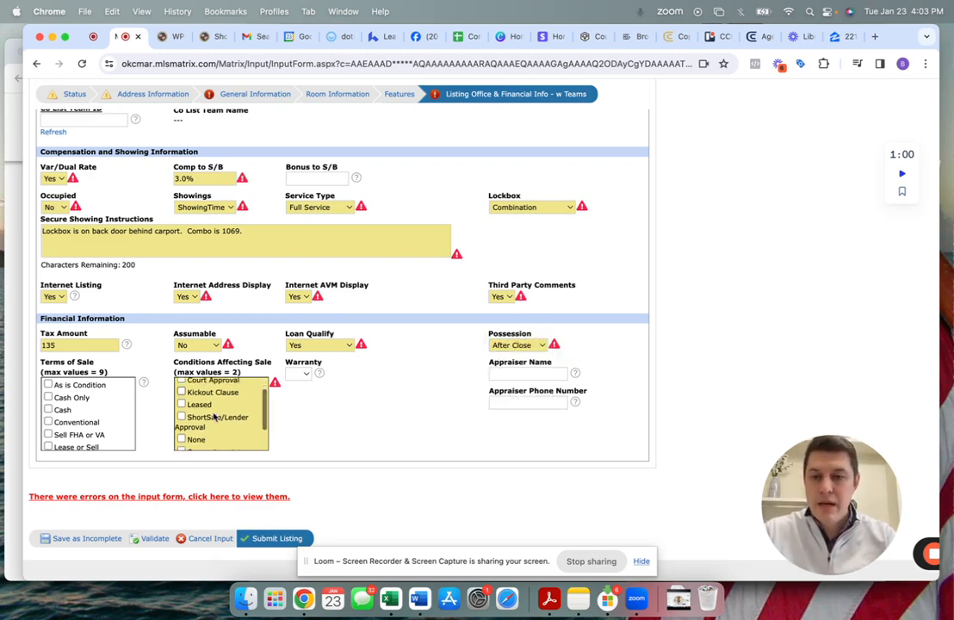
{"action": "scroll", "coordinate": [214, 416], "scroll_direction": "up", "scroll_amount": 2}
{"action": "triple_click", "coordinate": [190, 363]}
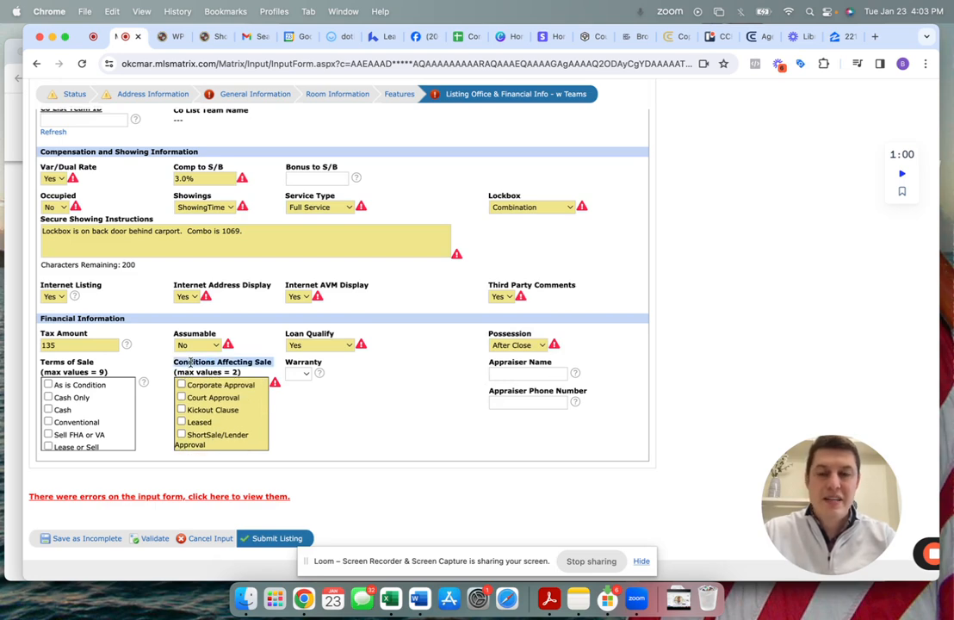
{"action": "left_click", "coordinate": [360, 448]}
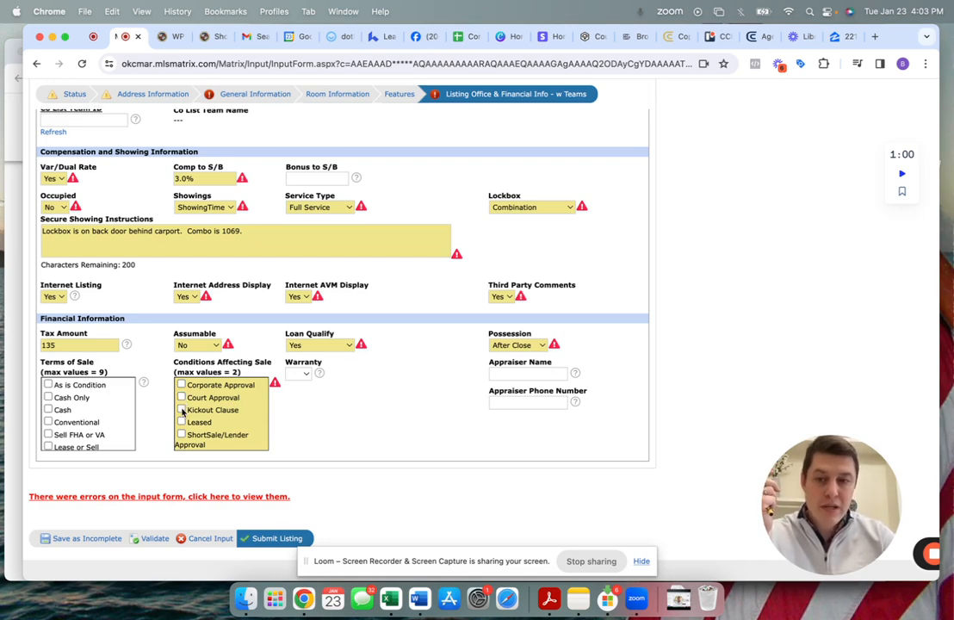
{"action": "triple_click", "coordinate": [231, 413]}
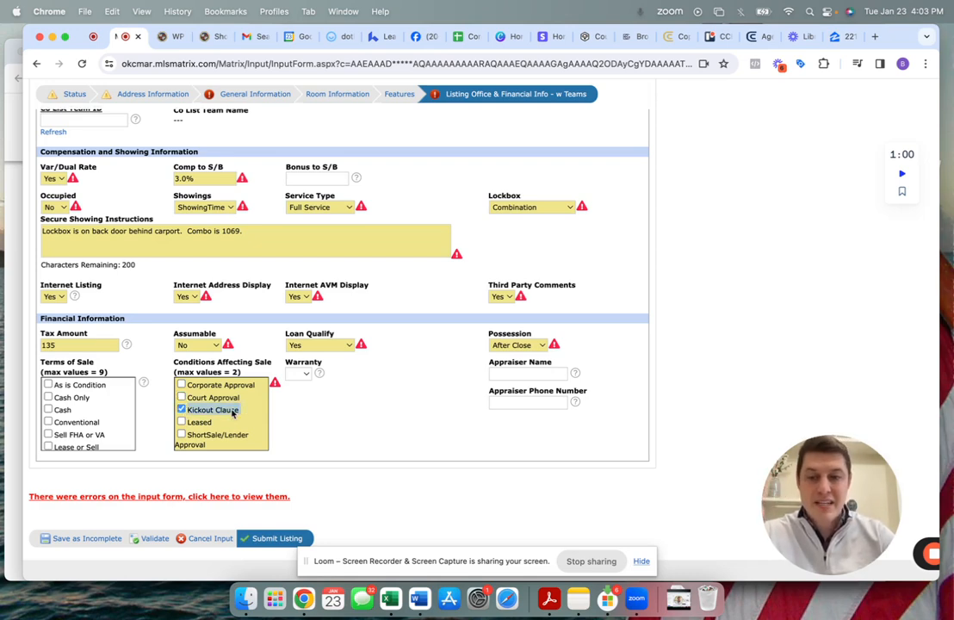
{"action": "left_click", "coordinate": [196, 423]}
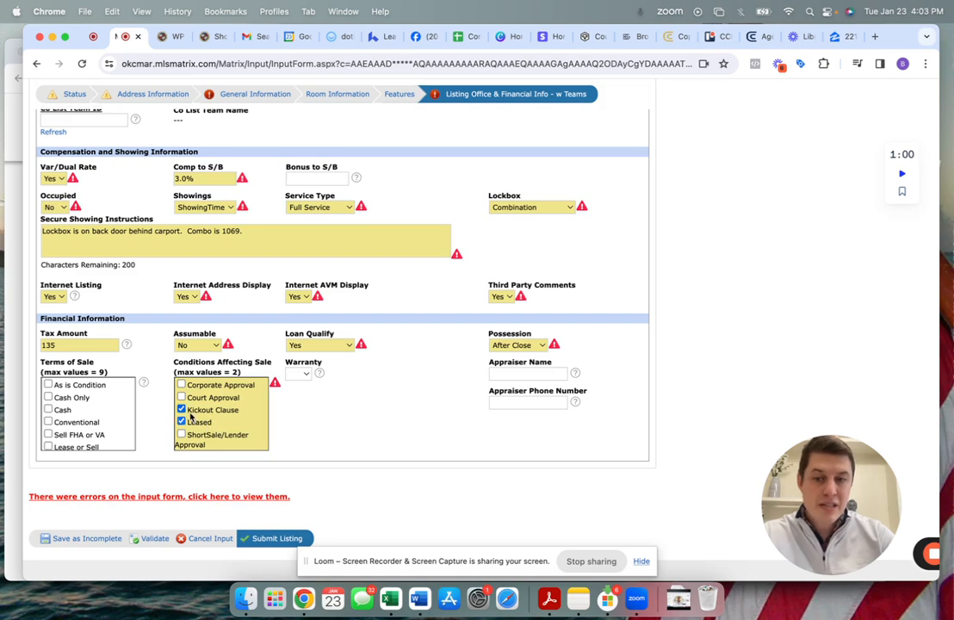
{"action": "scroll", "coordinate": [196, 423], "scroll_direction": "down", "scroll_amount": 4}
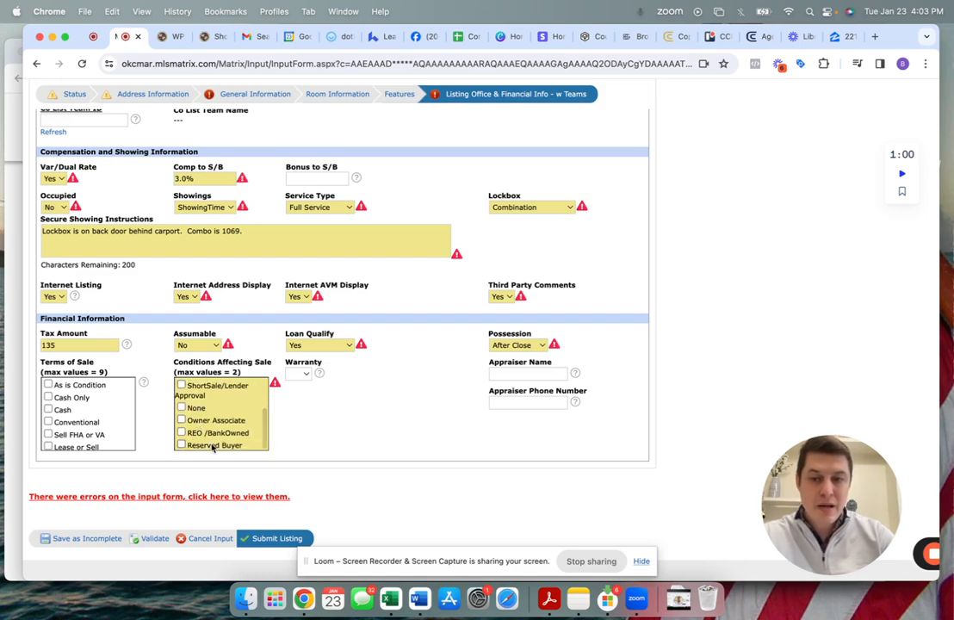
{"action": "triple_click", "coordinate": [228, 437]}
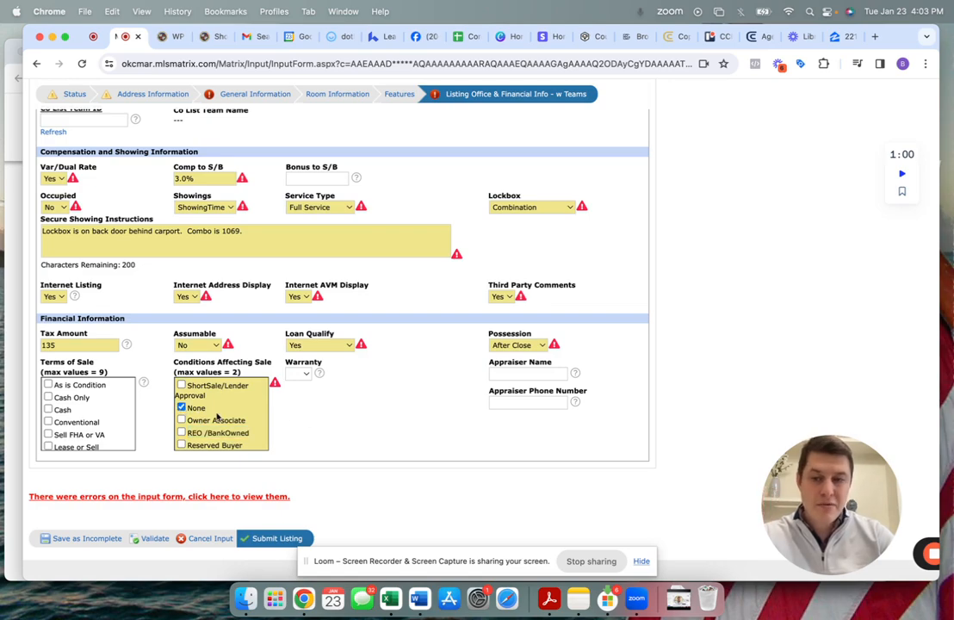
{"action": "scroll", "coordinate": [331, 421], "scroll_direction": "down", "scroll_amount": 1}
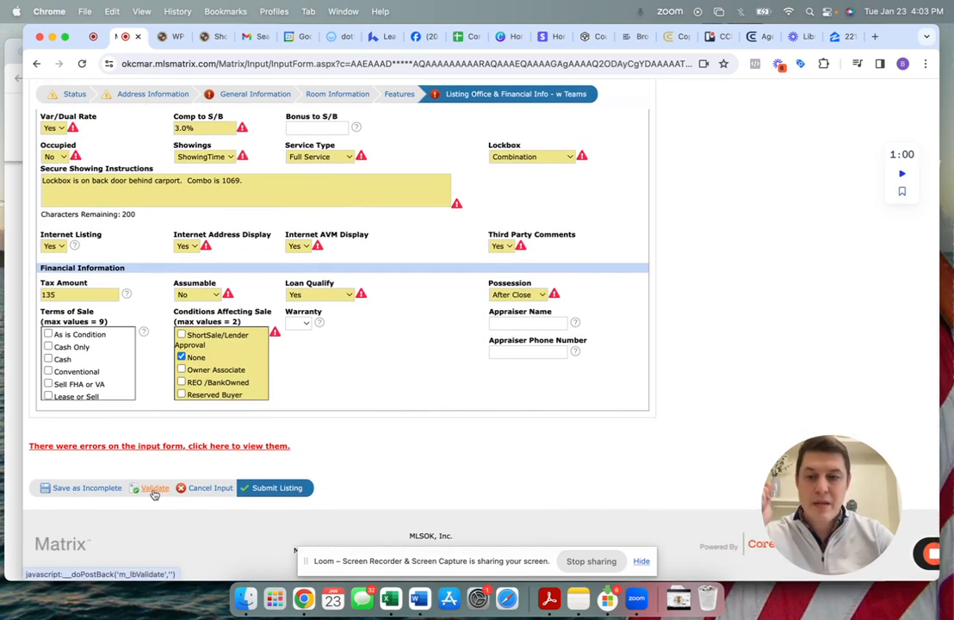
{"action": "left_click", "coordinate": [154, 495]}
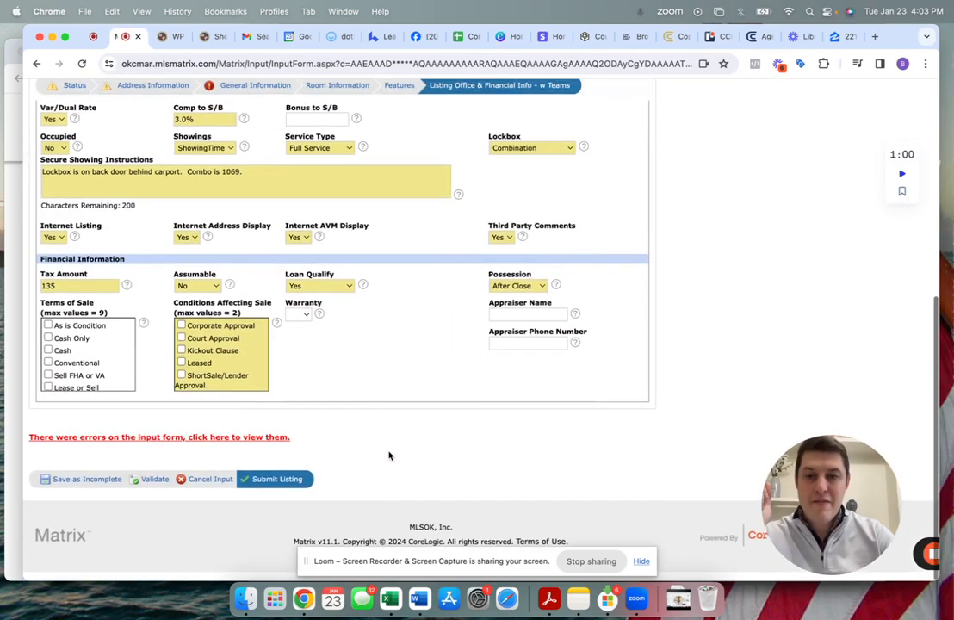
- Return to General Information, leave Public Remarks blank, and save the listing as Incomplete
{"action": "left_click", "coordinate": [238, 217]}
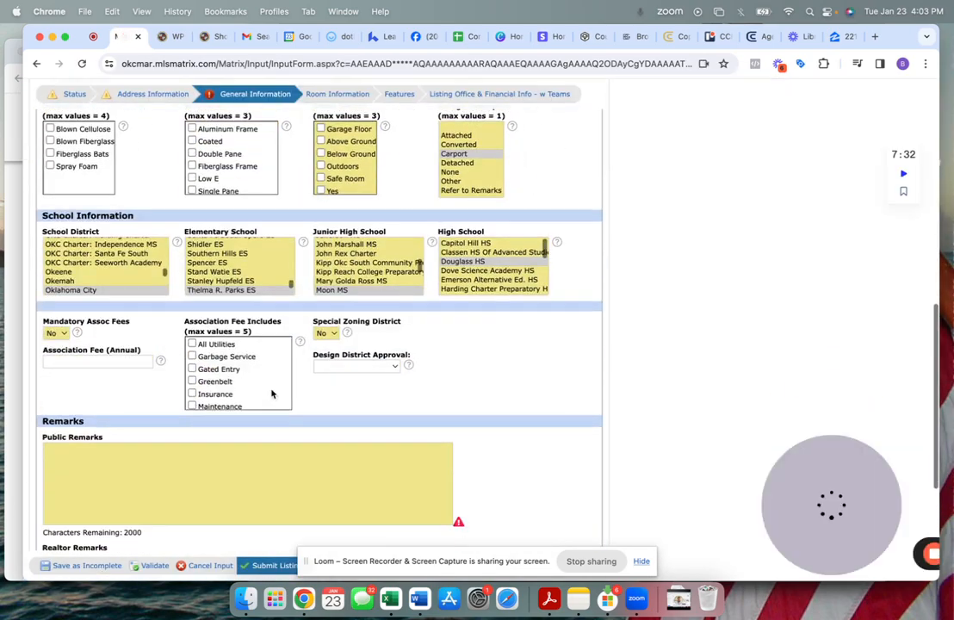
{"action": "scroll", "coordinate": [274, 473], "scroll_direction": "down", "scroll_amount": 1}
{"action": "scroll", "coordinate": [274, 474], "scroll_direction": "down", "scroll_amount": 1}
{"action": "left_click", "coordinate": [105, 392]}
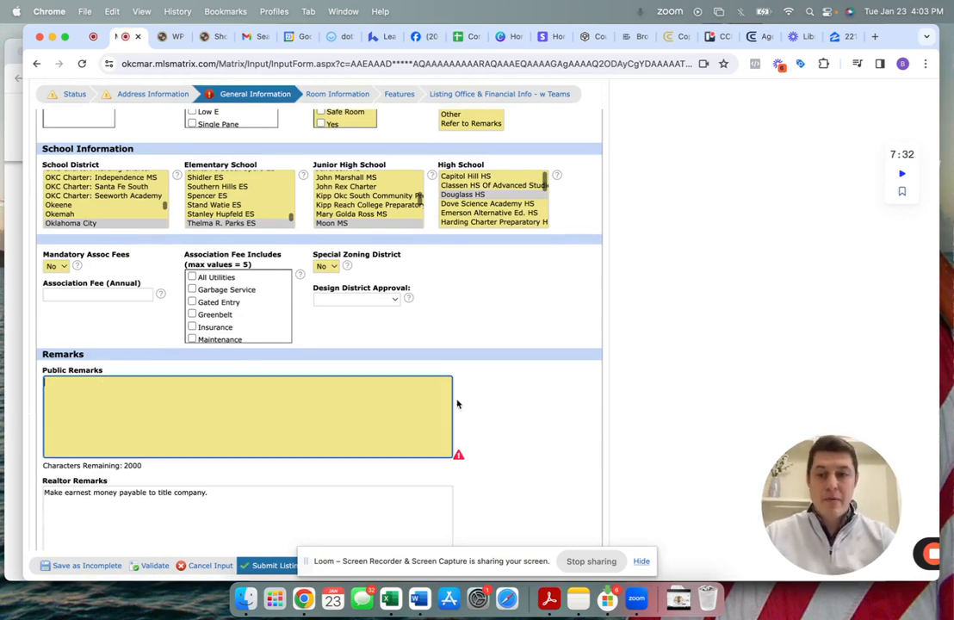
{"action": "scroll", "coordinate": [457, 404], "scroll_direction": "up", "scroll_amount": 15}
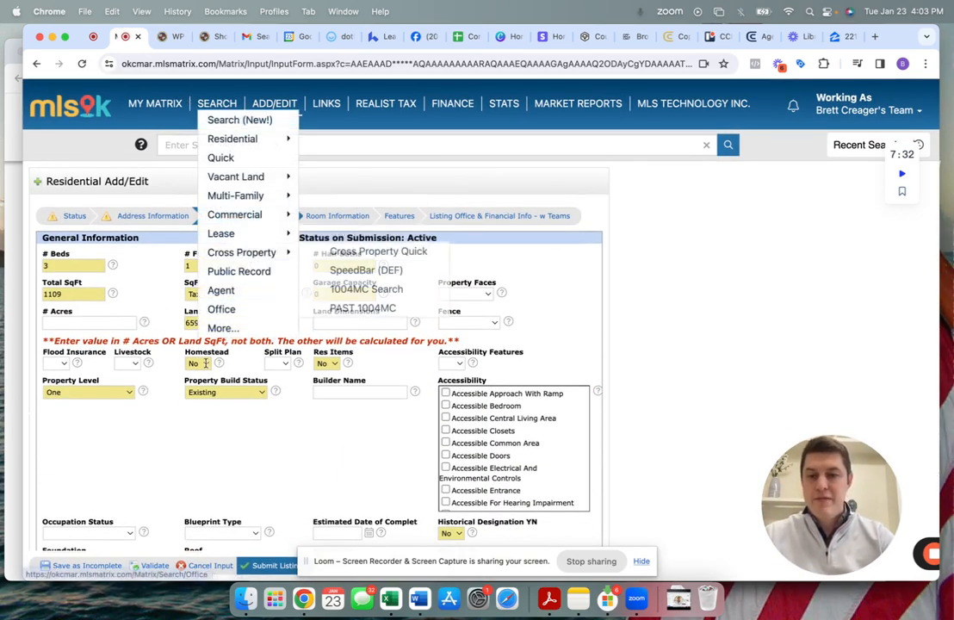
{"action": "scroll", "coordinate": [431, 379], "scroll_direction": "down", "scroll_amount": 15}
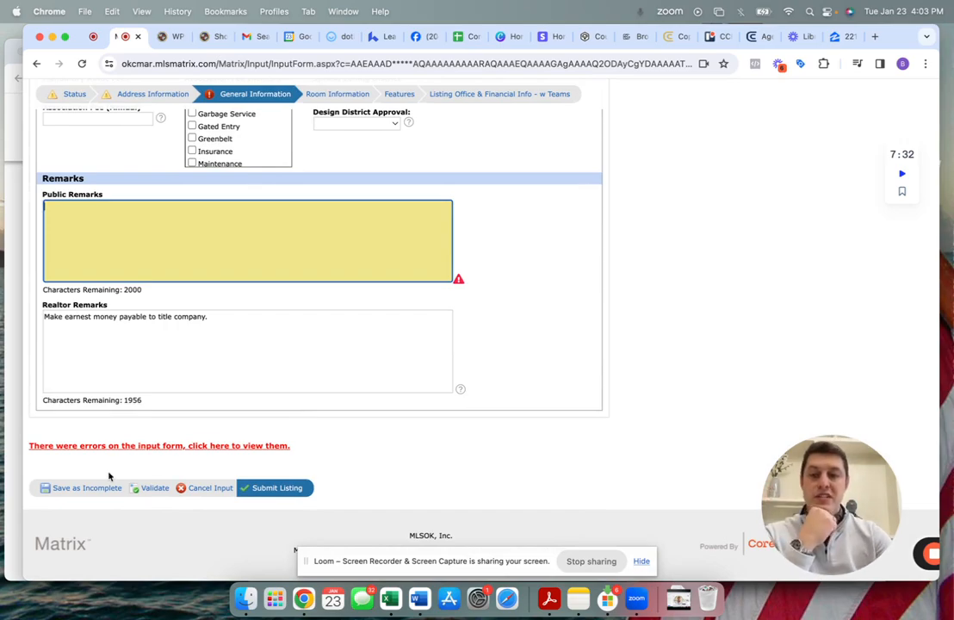
{"action": "scroll", "coordinate": [194, 259], "scroll_direction": "up", "scroll_amount": 10}
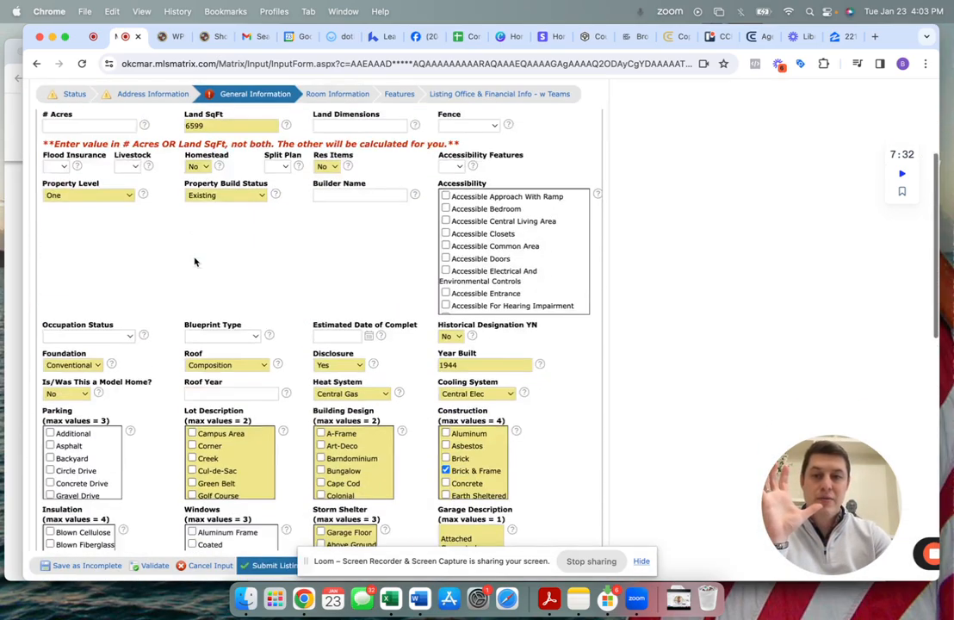
{"action": "scroll", "coordinate": [476, 528], "scroll_direction": "down", "scroll_amount": 6}
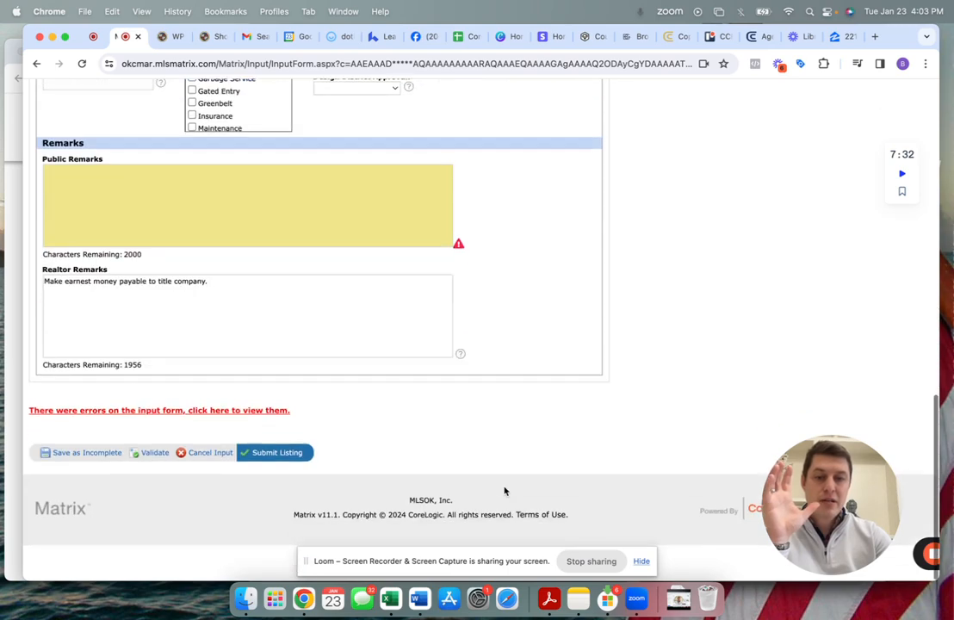
{"action": "scroll", "coordinate": [491, 509], "scroll_direction": "down", "scroll_amount": 5}
{"action": "left_click", "coordinate": [98, 489]}
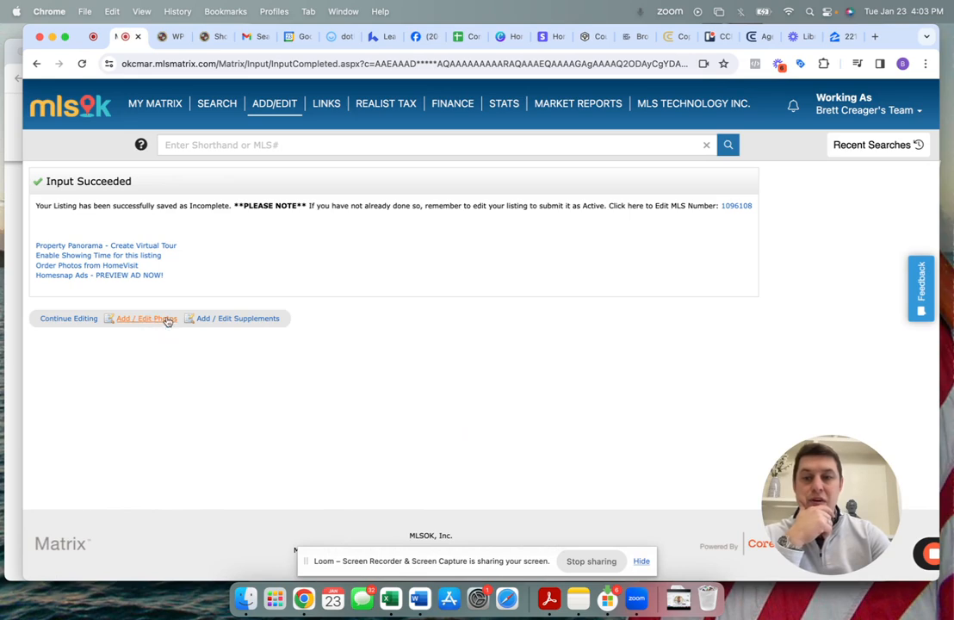
- Add a supplement described as 'Property Disclosures', then switch to the loop's dotloop documents
{"action": "left_click", "coordinate": [243, 321]}
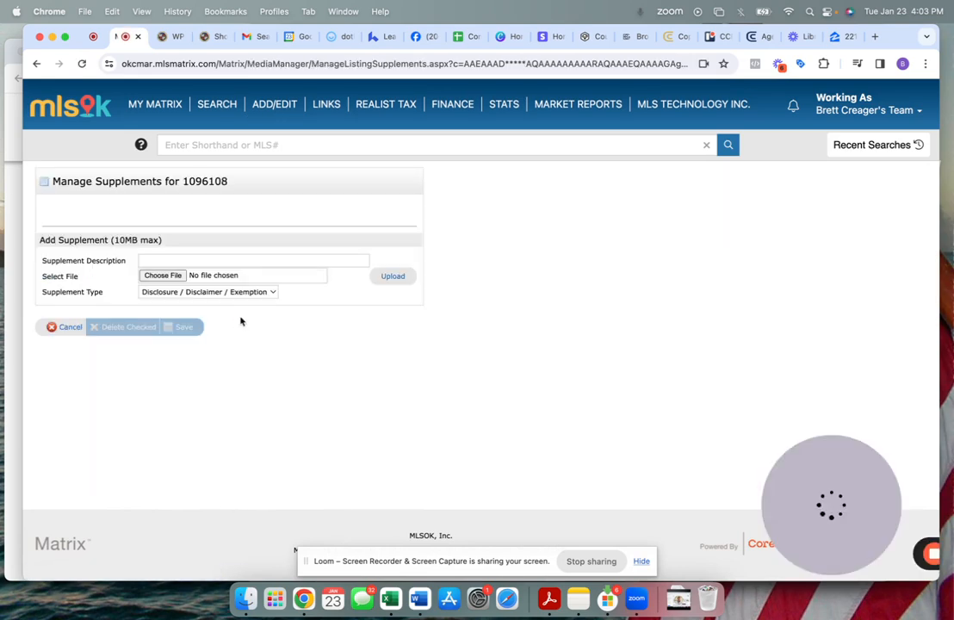
{"action": "left_click", "coordinate": [164, 261]}
{"action": "left_click", "coordinate": [226, 310]}
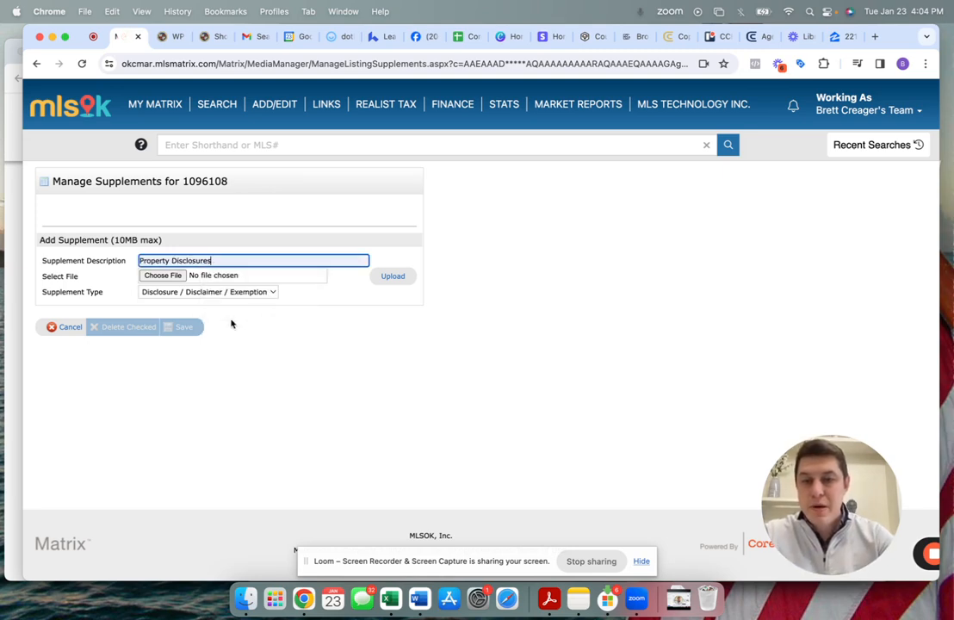
{"action": "mouse_move", "coordinate": [239, 116]}
{"action": "left_click", "coordinate": [341, 36]}
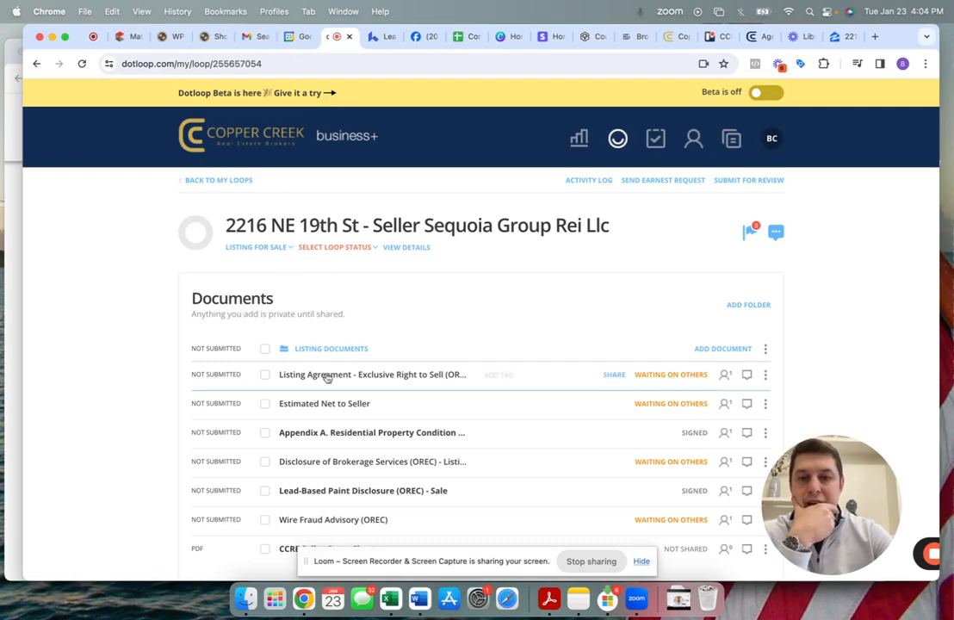
- Download the Appendix A and Lead-Based Paint Disclosure documents as one sealed PDF, then return to MLSOK
{"action": "left_click", "coordinate": [265, 432]}
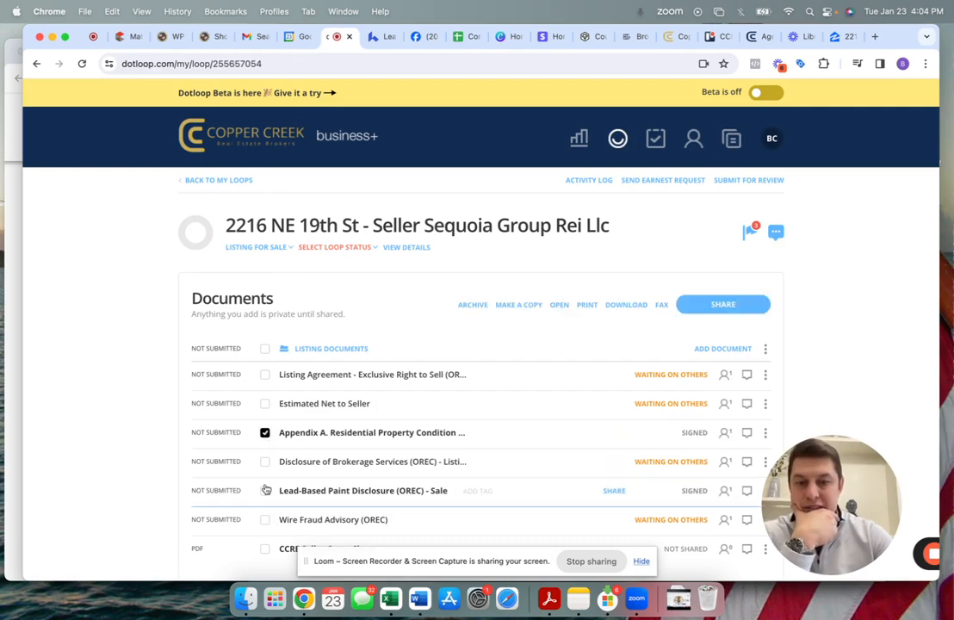
{"action": "left_click", "coordinate": [264, 490]}
{"action": "left_click", "coordinate": [626, 305]}
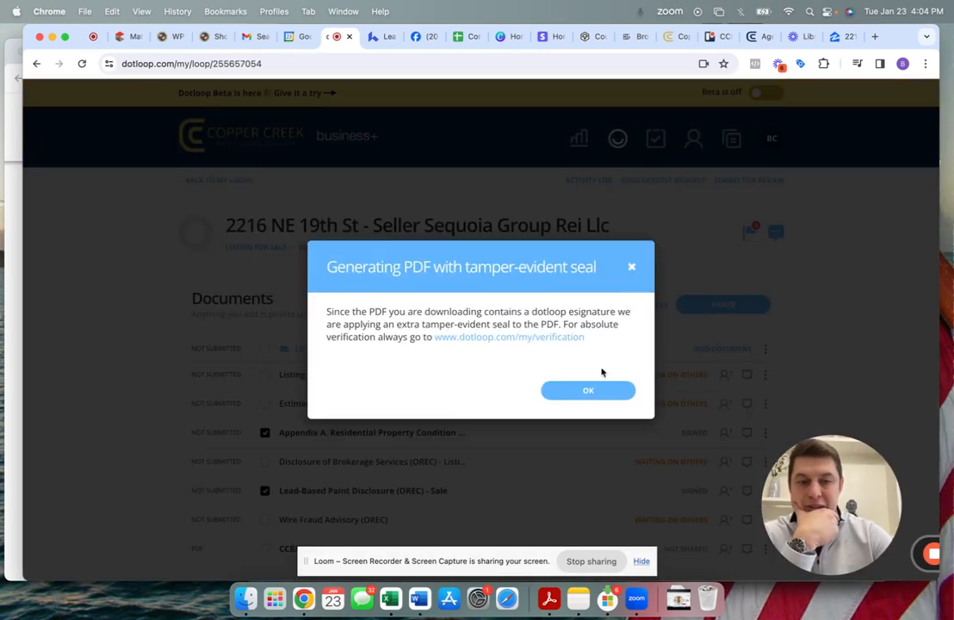
{"action": "left_click", "coordinate": [597, 386]}
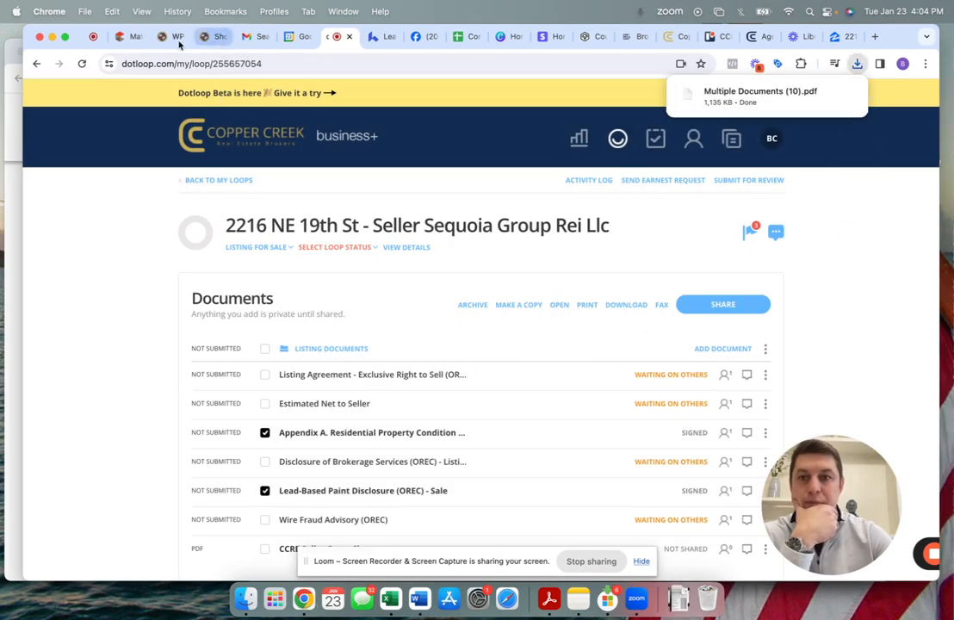
{"action": "left_click", "coordinate": [120, 36]}
{"action": "left_click", "coordinate": [209, 40]}
{"action": "left_click", "coordinate": [223, 38]}
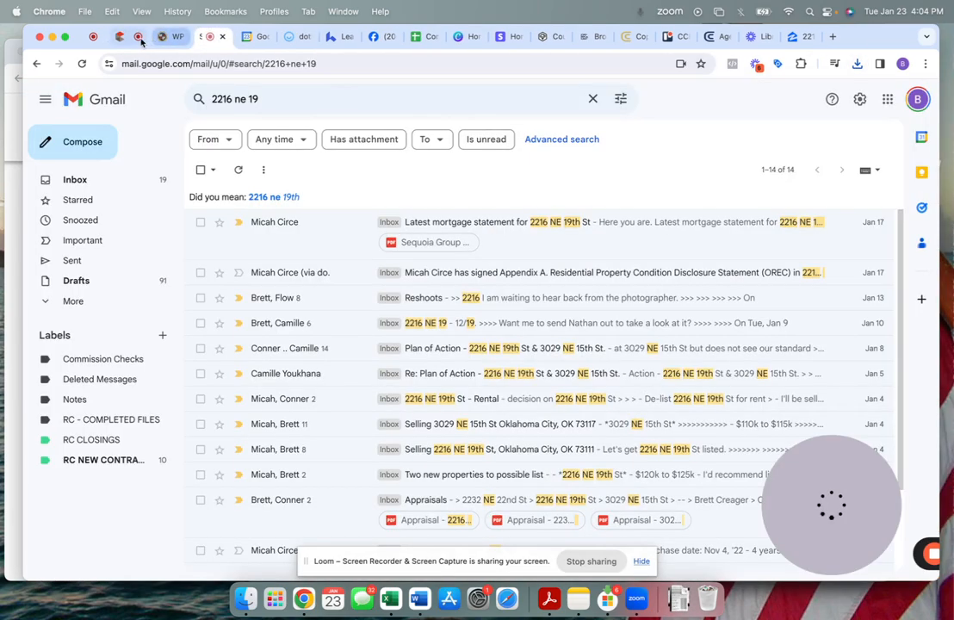
{"action": "left_click", "coordinate": [133, 38]}
- Upload Multiple Documents (10).pdf as the Property Disclosures supplement and save it
{"action": "left_click", "coordinate": [296, 276]}
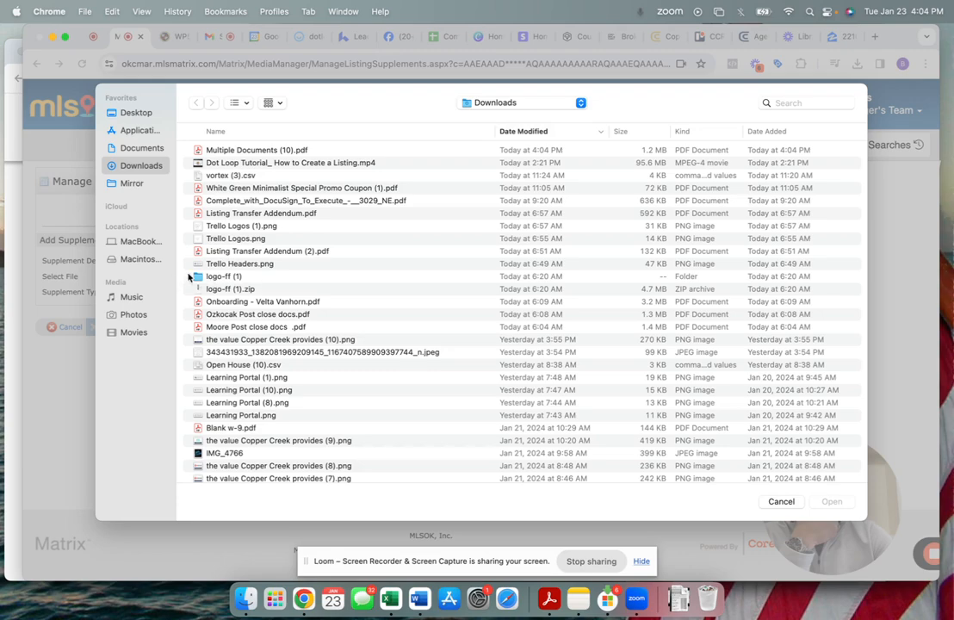
{"action": "double_click", "coordinate": [240, 151]}
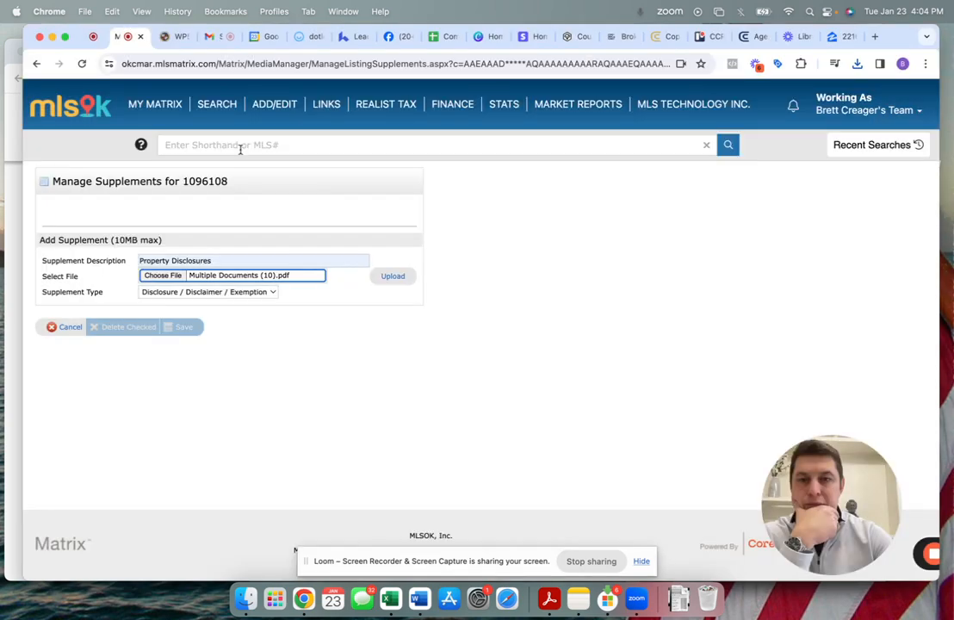
{"action": "left_click", "coordinate": [390, 278]}
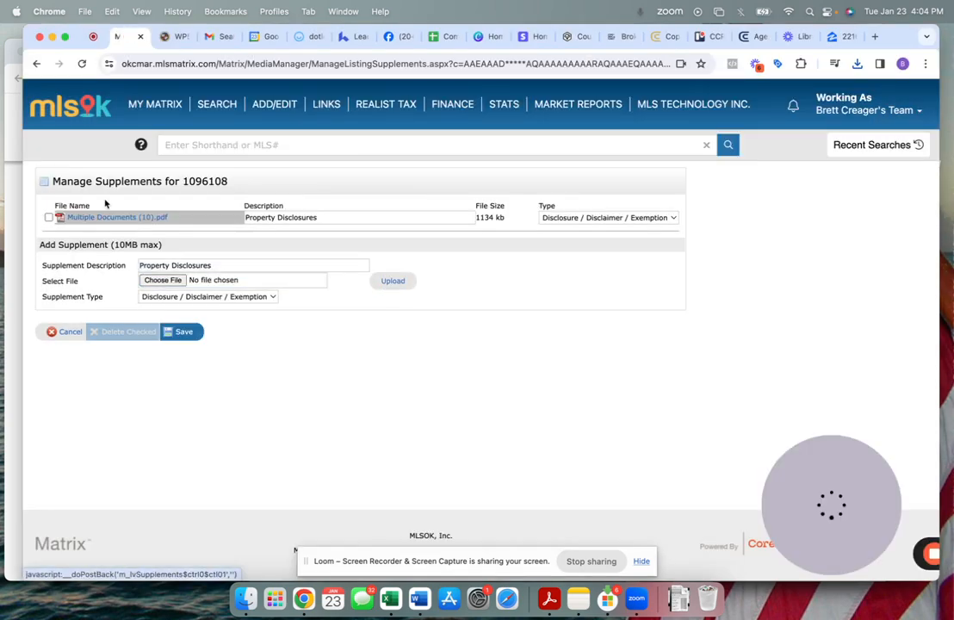
{"action": "double_click", "coordinate": [79, 190]}
{"action": "left_click_drag", "start_coordinate": [79, 190], "coordinate": [412, 231]}
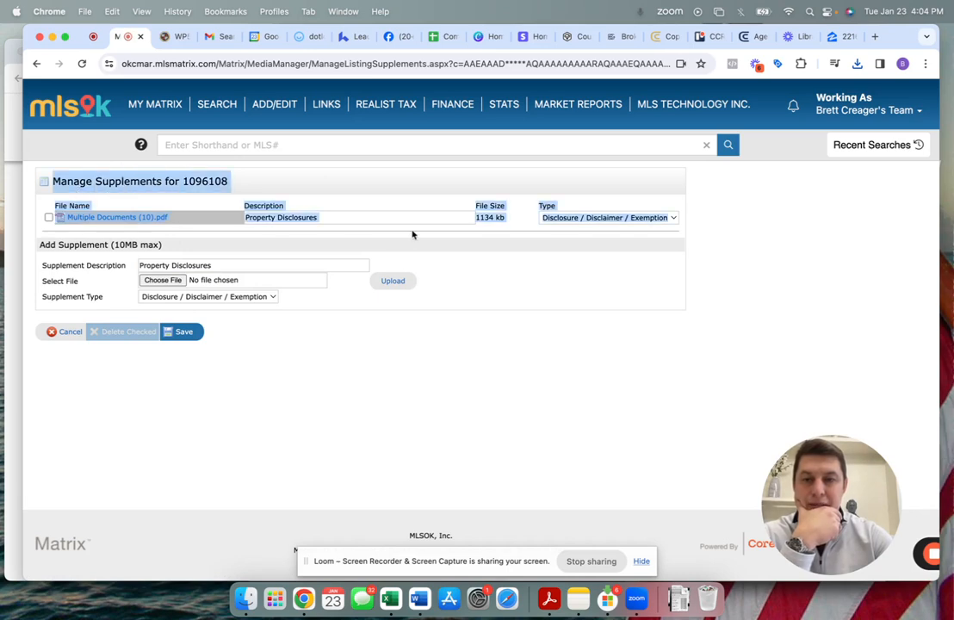
{"action": "left_click", "coordinate": [479, 265]}
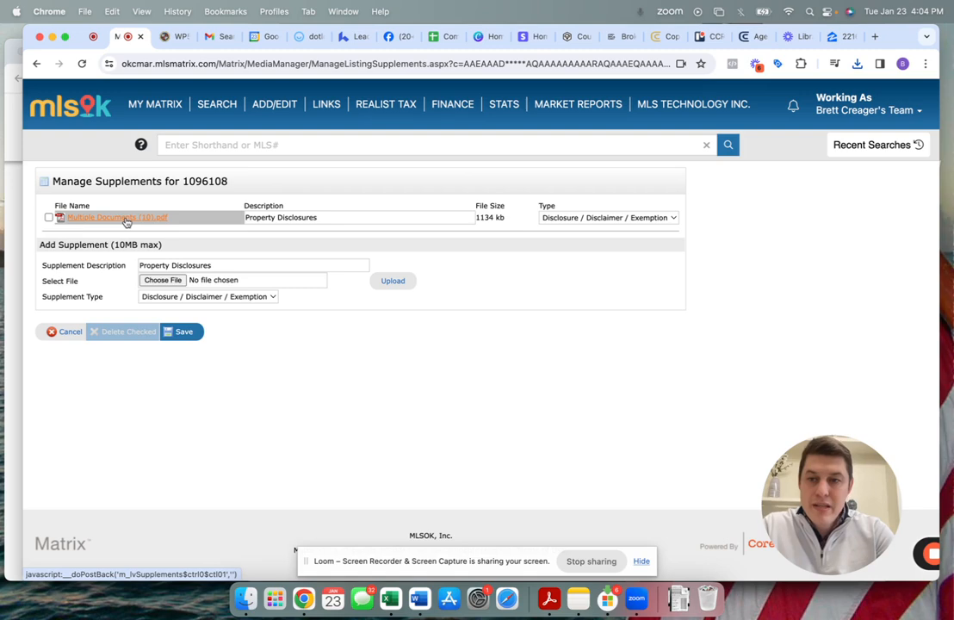
{"action": "left_click", "coordinate": [185, 334]}
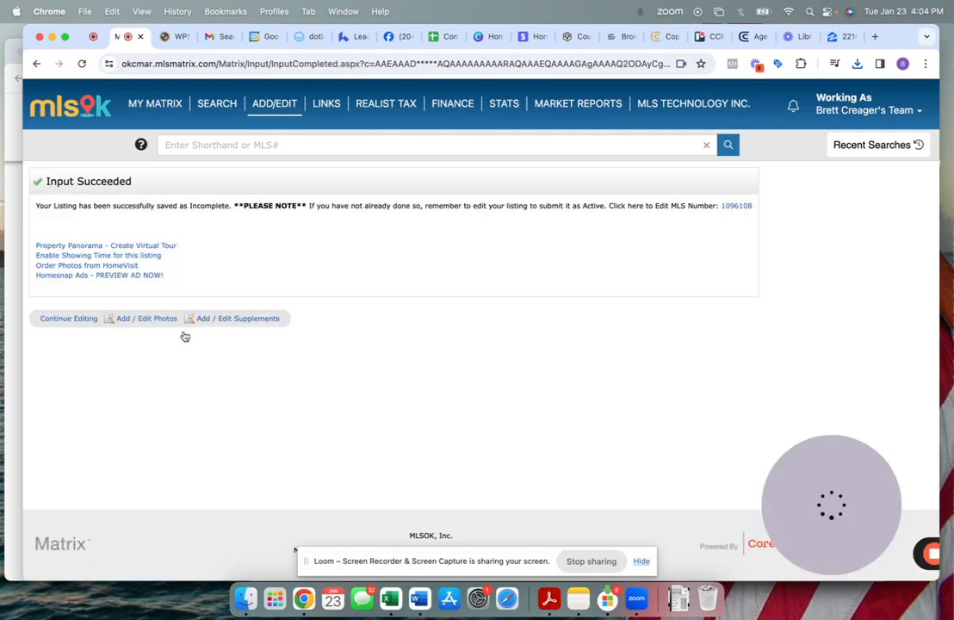
- Open Add / Edit Photos and preview the property photos in Finder down to living room.jpg
{"action": "left_click", "coordinate": [150, 319]}
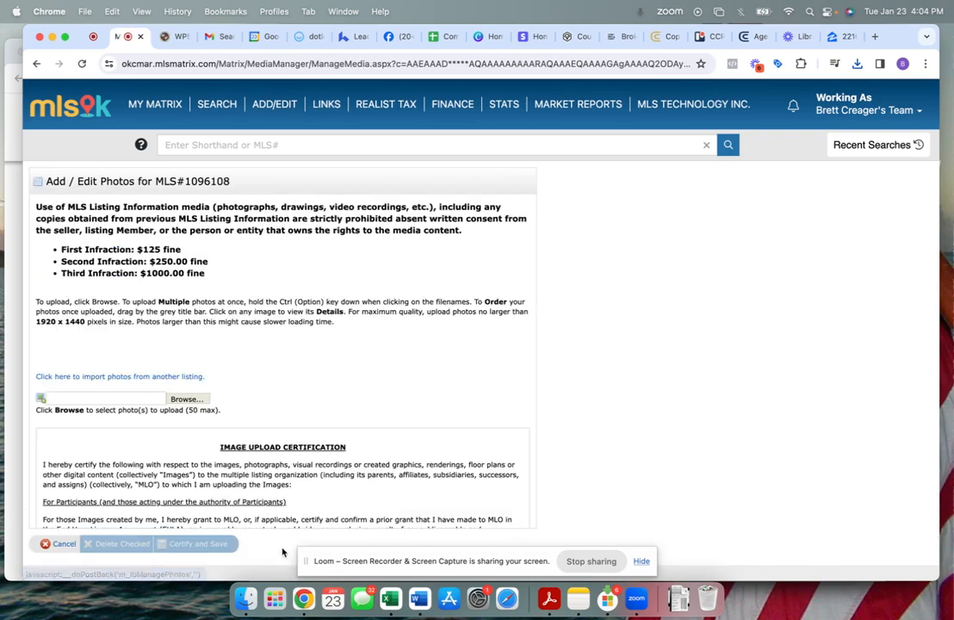
{"action": "left_click", "coordinate": [246, 597]}
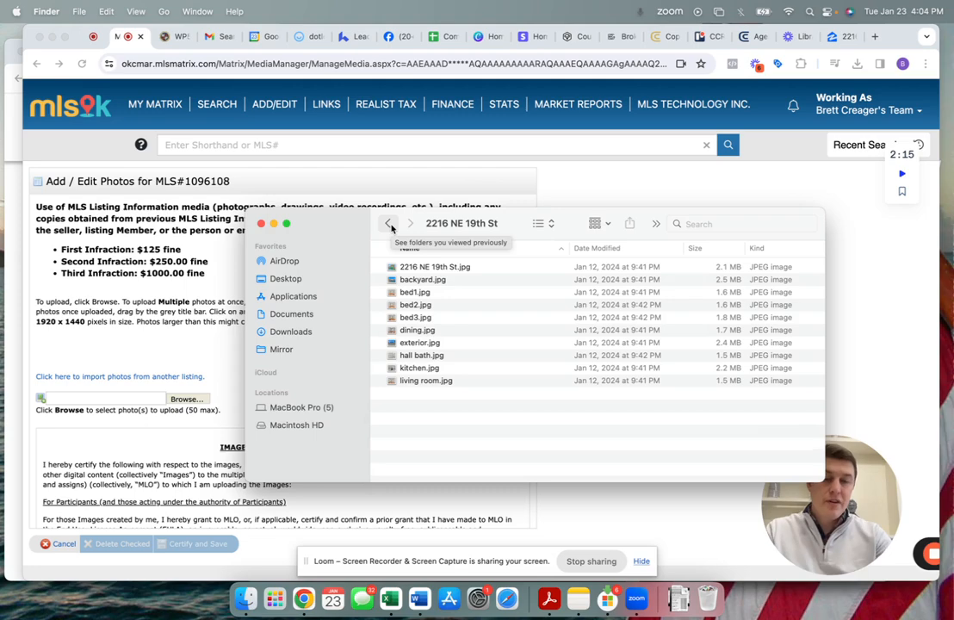
{"action": "left_click", "coordinate": [416, 268]}
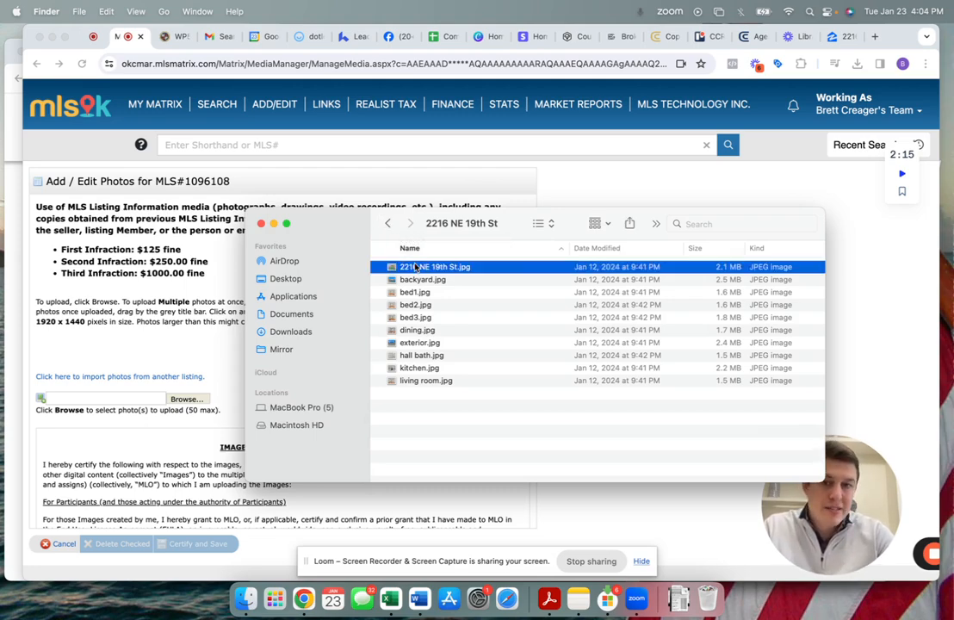
{"action": "key", "text": "Down"}
{"action": "key", "text": "Down"}
{"action": "key", "text": "Down"}
{"action": "key", "text": "Down"}
{"action": "key", "text": "Down"}
{"action": "key", "text": "Down"}
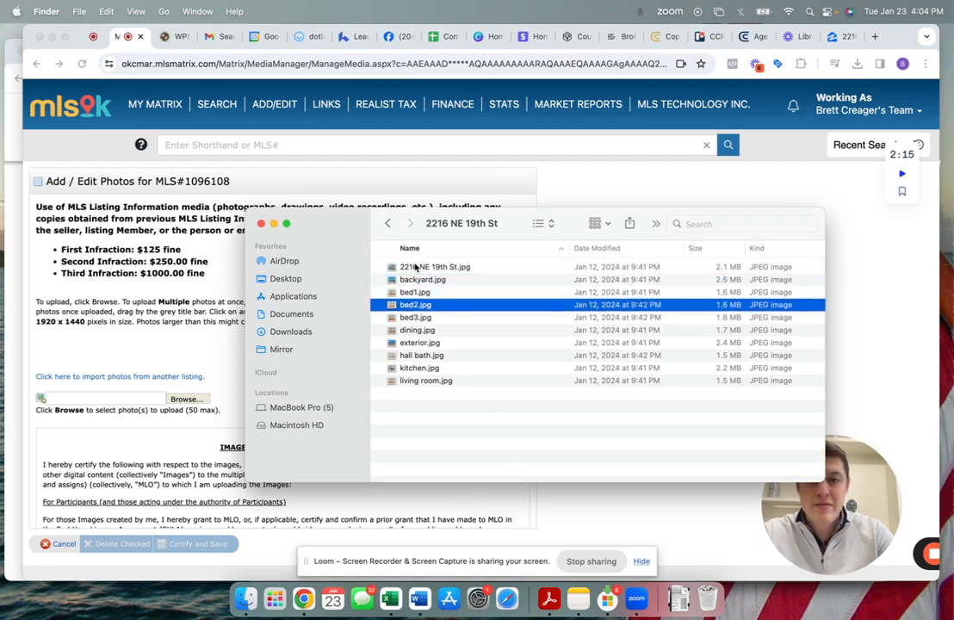
{"action": "key", "text": "Down"}
{"action": "key", "text": "Down"}
{"action": "key", "text": "Down"}
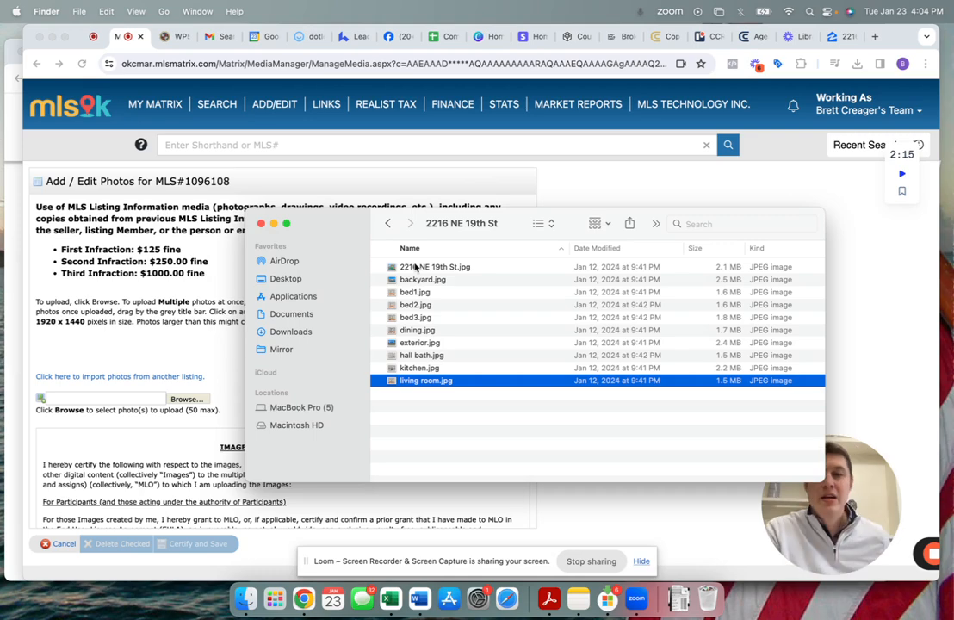
{"action": "left_click", "coordinate": [177, 291]}
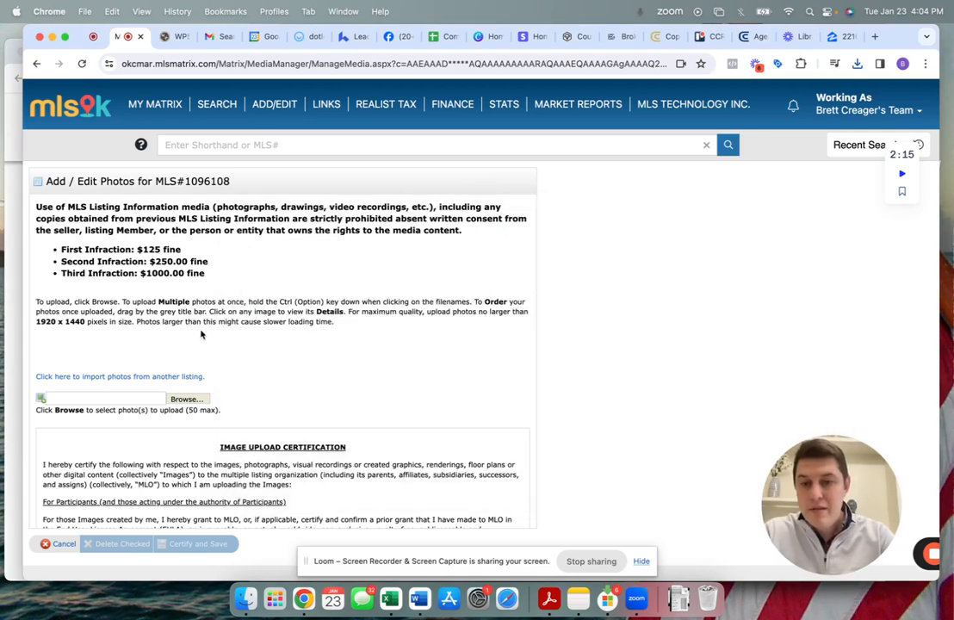
- Select all ten JPEGs, hall bath.jpg onward, from the property's Downloads folder and upload them
{"action": "left_click", "coordinate": [194, 401]}
{"action": "scroll", "coordinate": [228, 222], "scroll_direction": "down", "scroll_amount": 10}
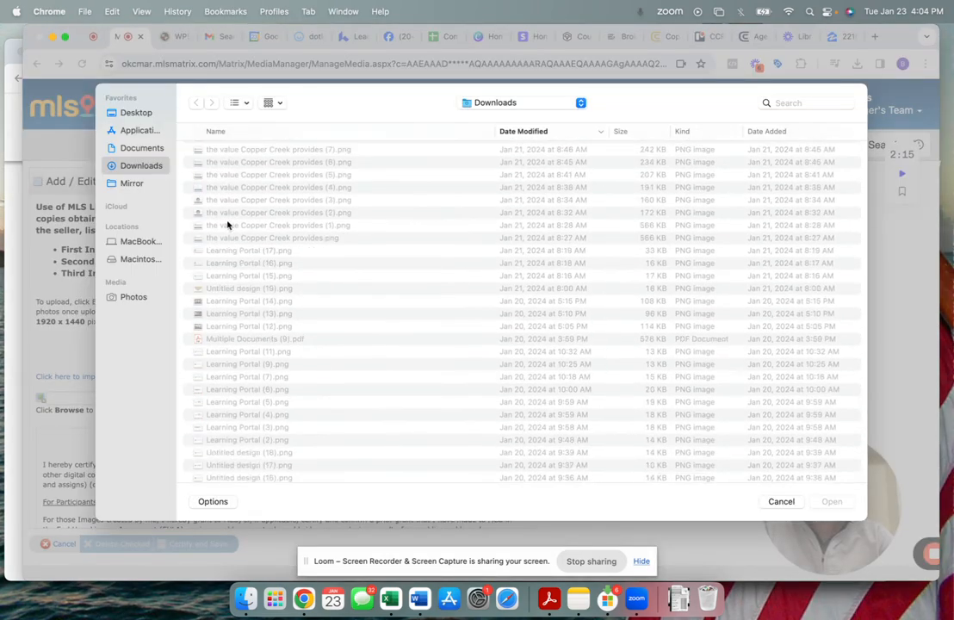
{"action": "scroll", "coordinate": [228, 224], "scroll_direction": "down", "scroll_amount": 2}
{"action": "scroll", "coordinate": [228, 224], "scroll_direction": "down", "scroll_amount": 3}
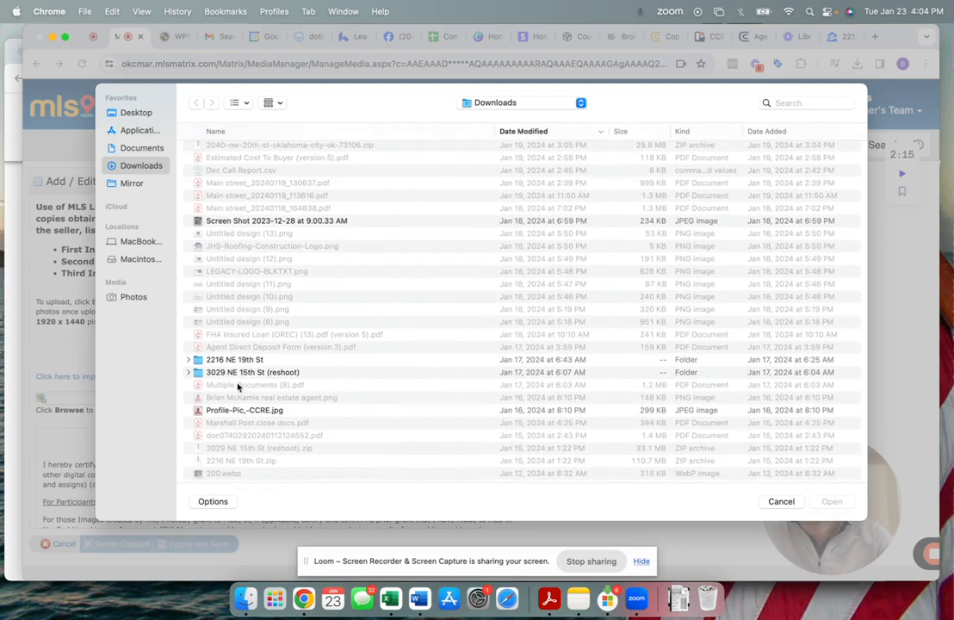
{"action": "double_click", "coordinate": [238, 359]}
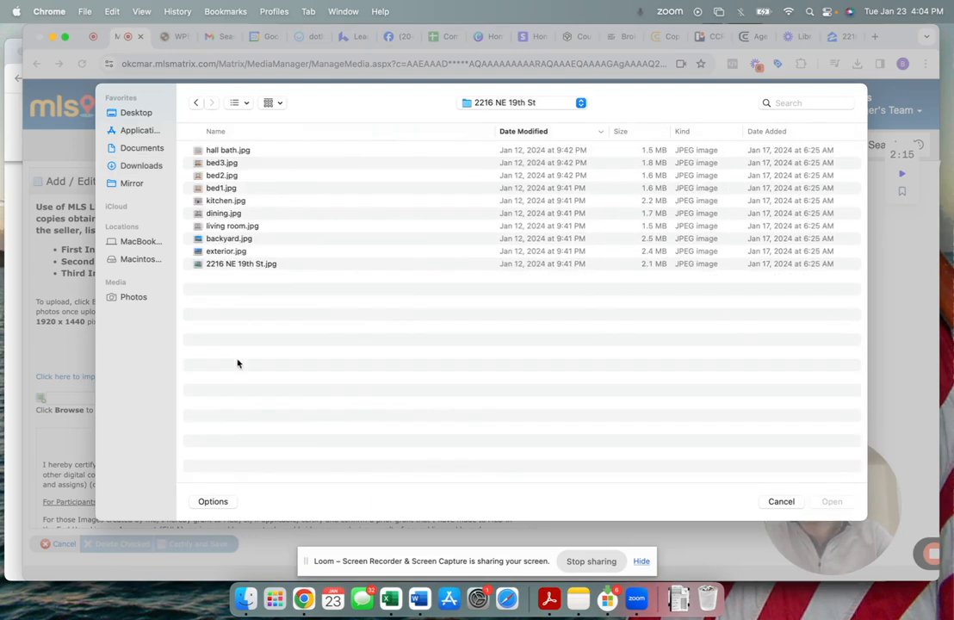
{"action": "left_click", "coordinate": [224, 149]}
{"action": "left_click", "coordinate": [231, 265], "text": "shift"}
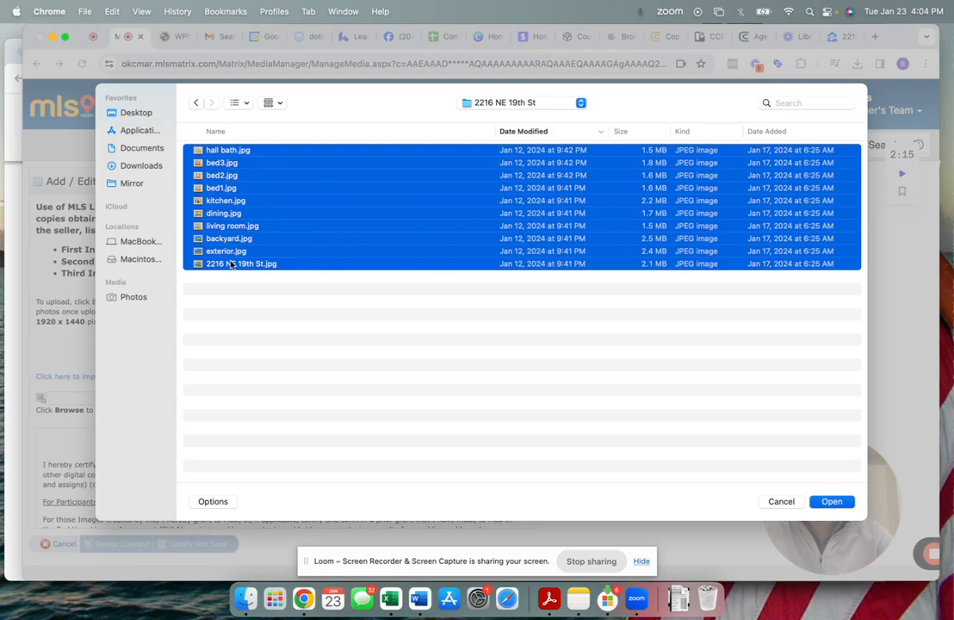
{"action": "key", "text": "Return"}
{"action": "scroll", "coordinate": [279, 320], "scroll_direction": "down", "scroll_amount": 5}
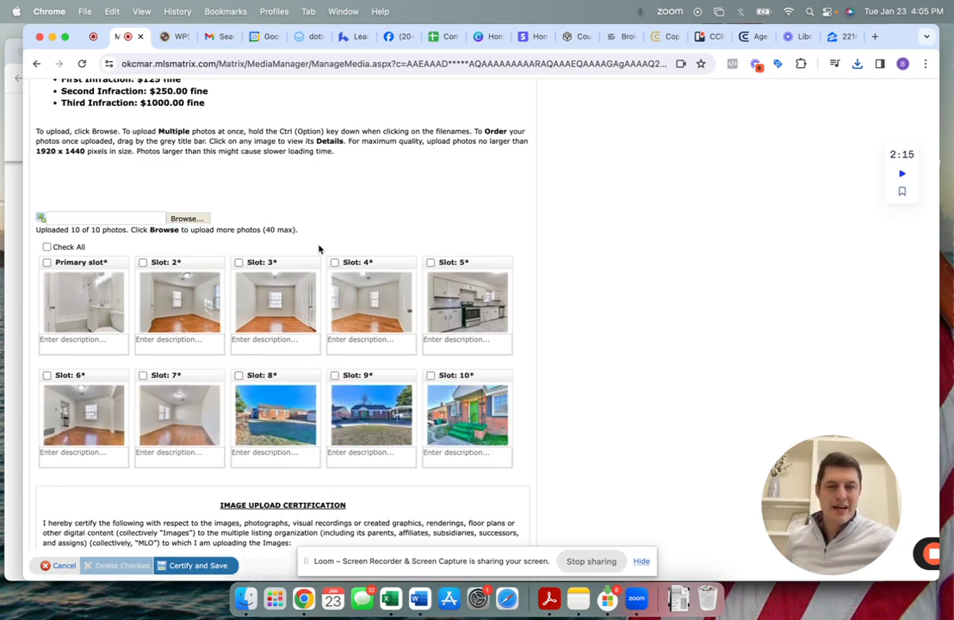
- Rearrange the photos: blue-house exterior first, kitchen second, another room photo third
{"action": "scroll", "coordinate": [326, 267], "scroll_direction": "down", "scroll_amount": 3}
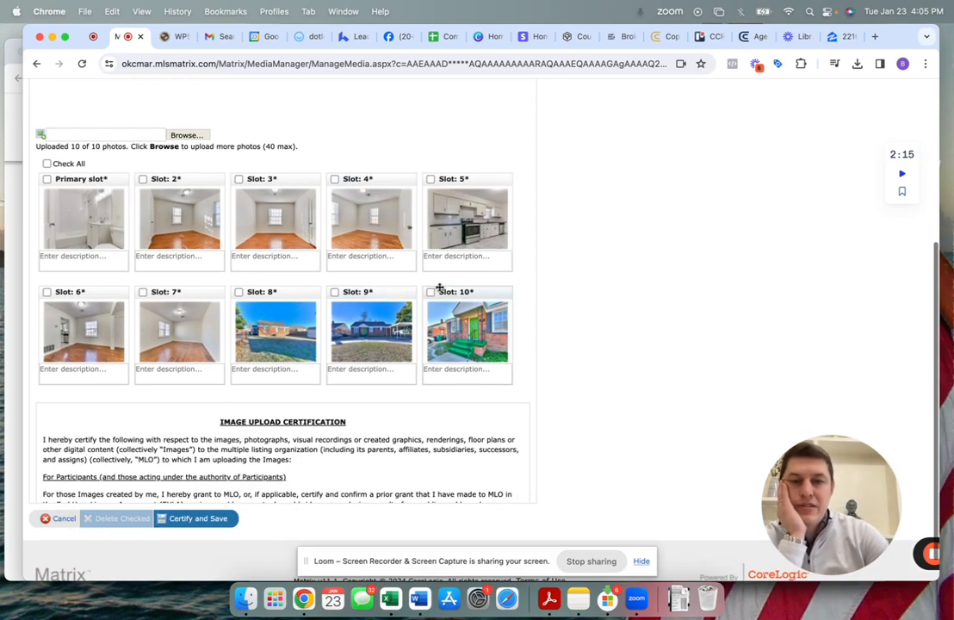
{"action": "left_click_drag", "start_coordinate": [448, 294], "coordinate": [65, 178]}
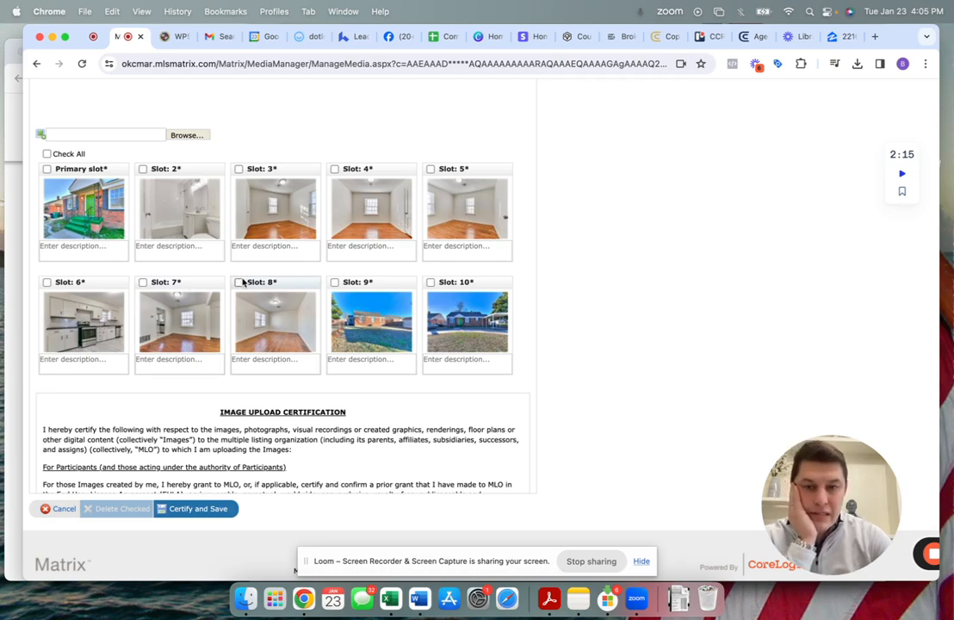
{"action": "left_click_drag", "start_coordinate": [250, 283], "coordinate": [149, 174]}
{"action": "left_click_drag", "start_coordinate": [273, 284], "coordinate": [171, 154]}
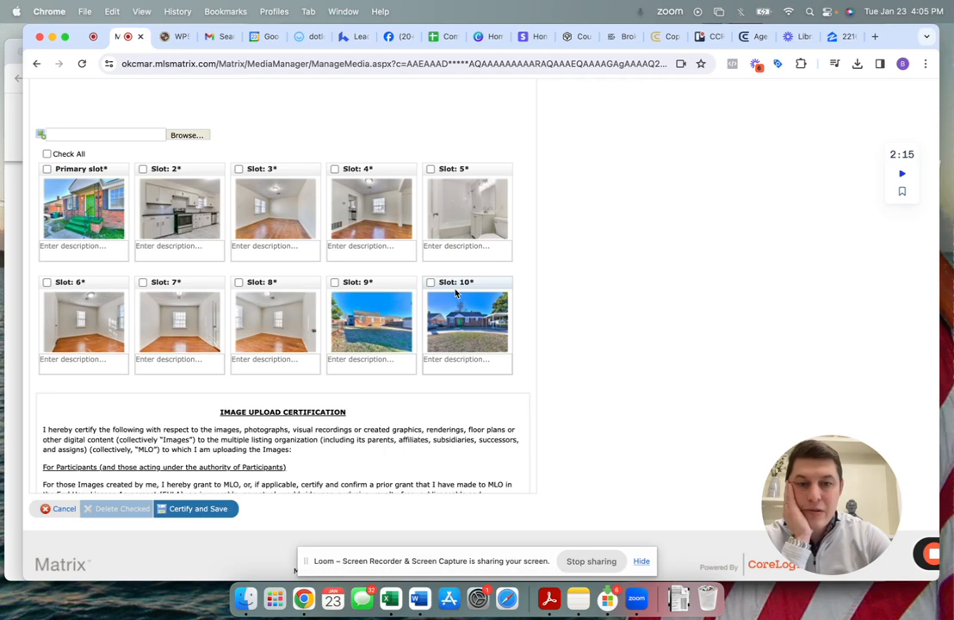
{"action": "left_click_drag", "start_coordinate": [455, 287], "coordinate": [86, 170]}
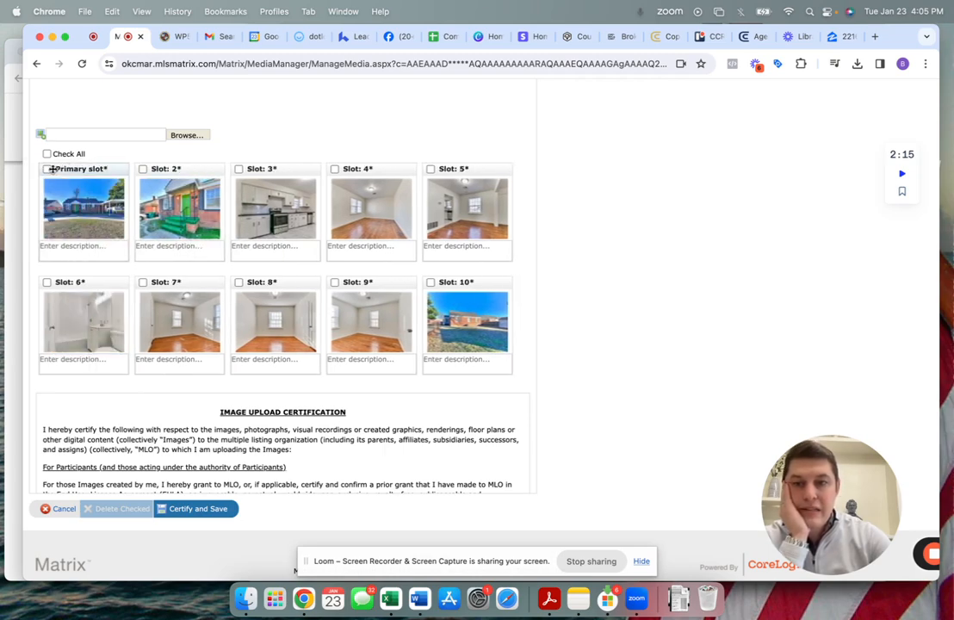
- Delete the green-porch exterior photo in slot 2, leaving nine photos
{"action": "left_click", "coordinate": [143, 170]}
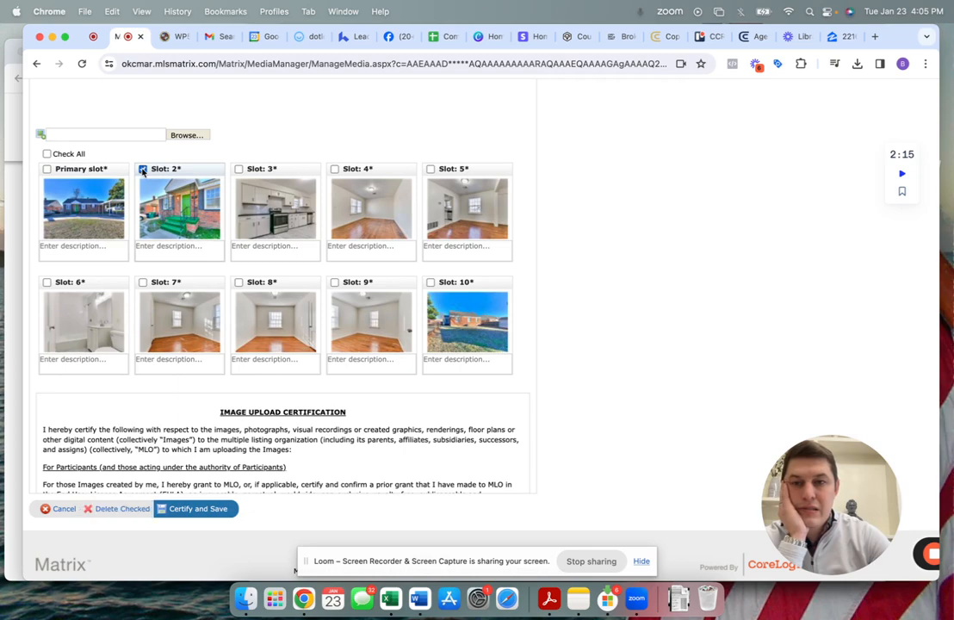
{"action": "left_click", "coordinate": [118, 511]}
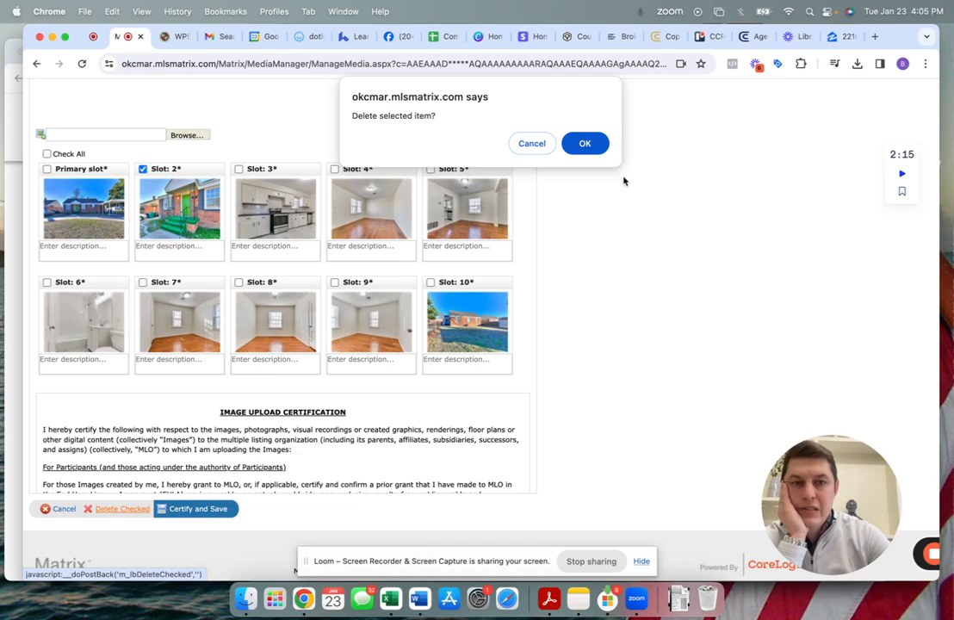
{"action": "left_click", "coordinate": [584, 143]}
{"action": "scroll", "coordinate": [616, 369], "scroll_direction": "down", "scroll_amount": 5}
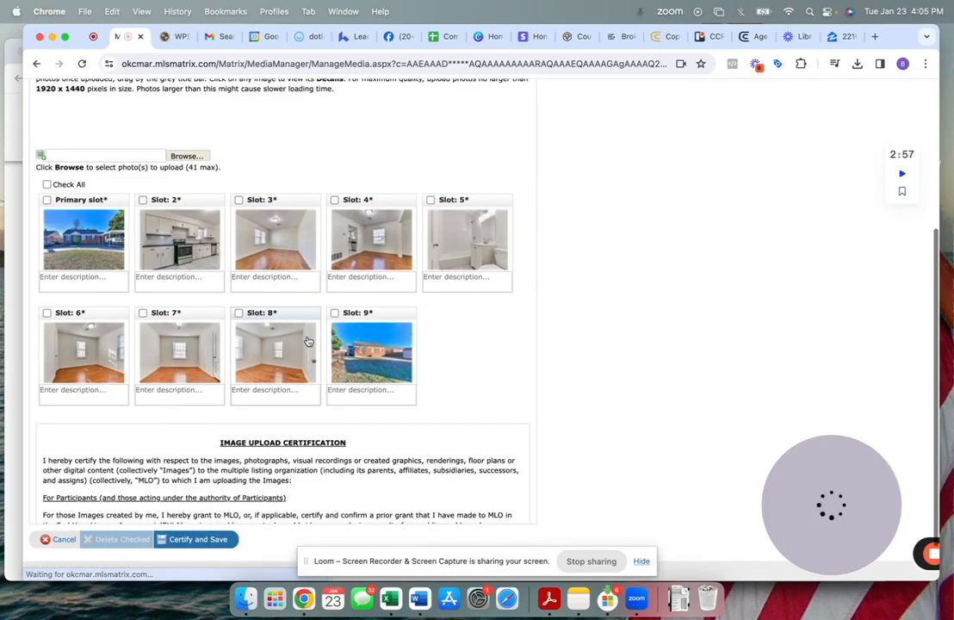
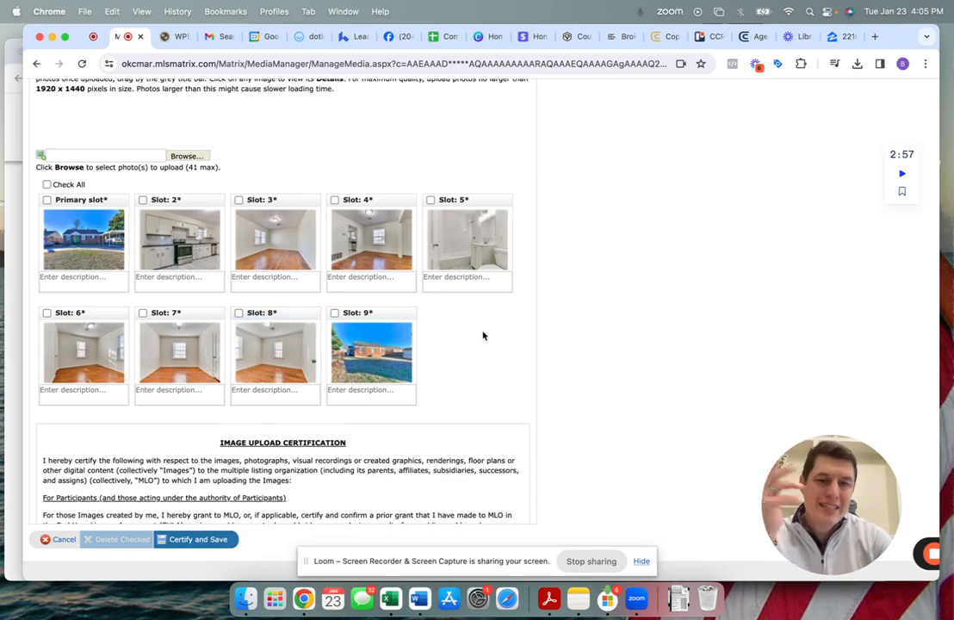
- Certify and save the nine reordered listing photos, returning to the Input Succeeded page
{"action": "scroll", "coordinate": [483, 336], "scroll_direction": "down", "scroll_amount": 1}
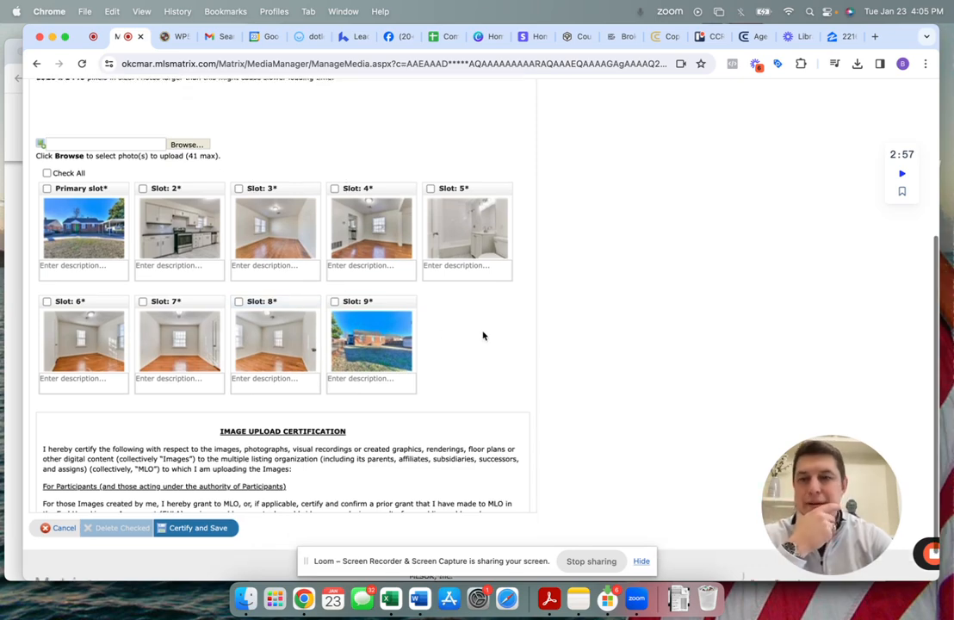
{"action": "left_click", "coordinate": [198, 529]}
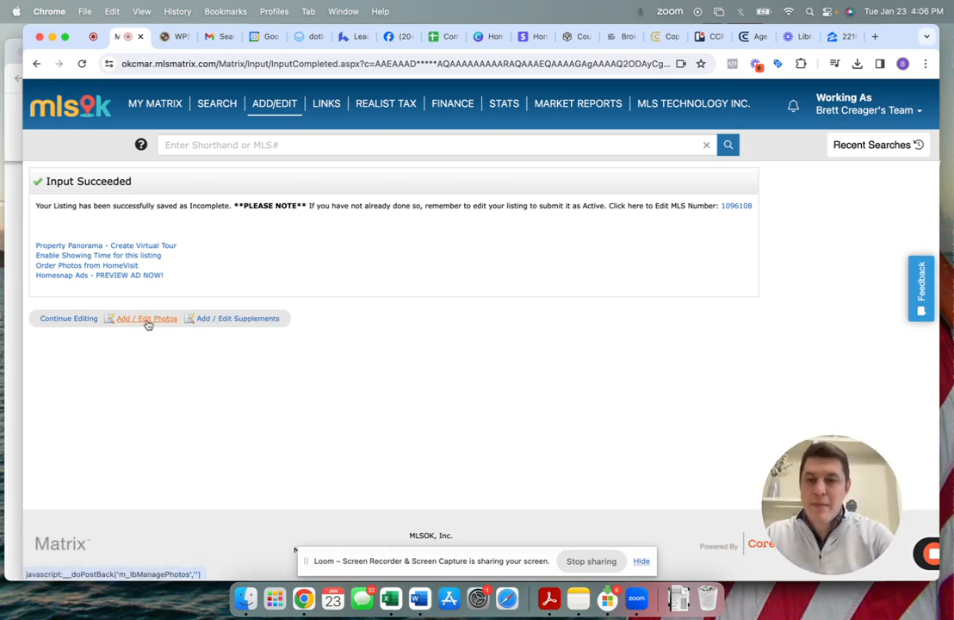
- Reopen the listing form and go back to its general information section
{"action": "left_click", "coordinate": [78, 320]}
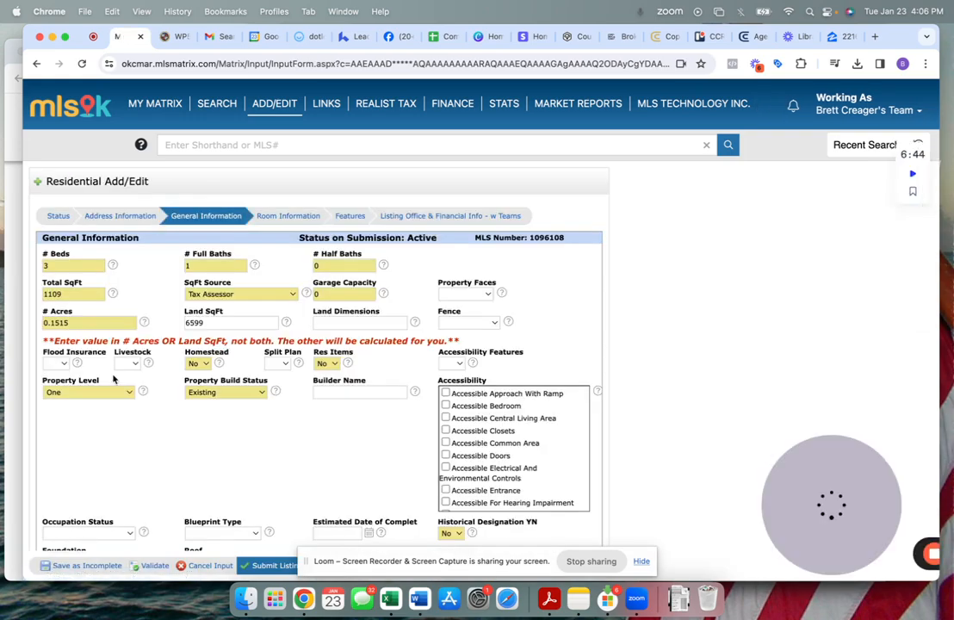
{"action": "left_click", "coordinate": [129, 222]}
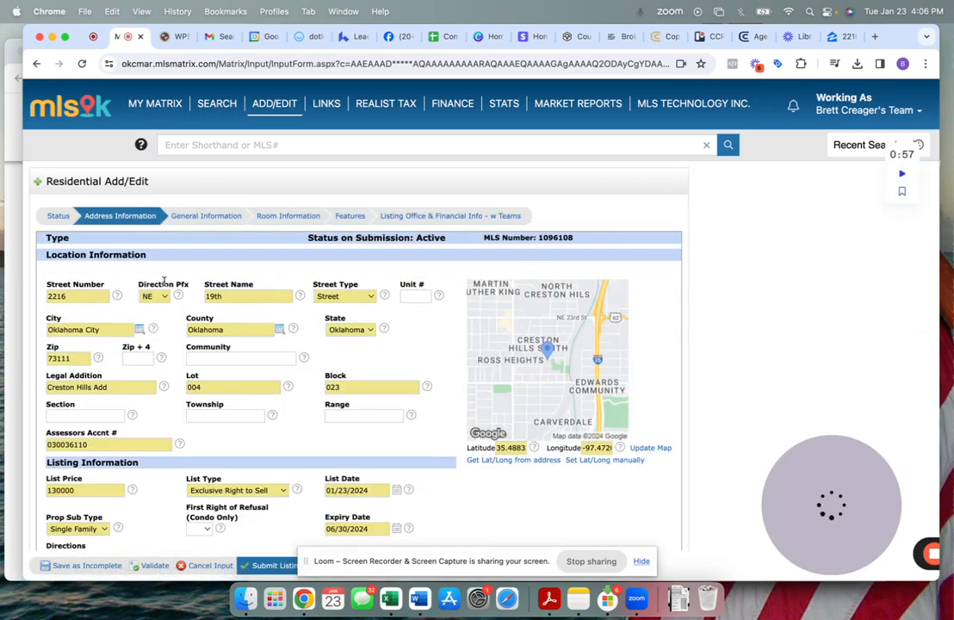
{"action": "scroll", "coordinate": [164, 277], "scroll_direction": "down", "scroll_amount": 5}
{"action": "scroll", "coordinate": [165, 276], "scroll_direction": "up", "scroll_amount": 5}
{"action": "left_click", "coordinate": [207, 217]}
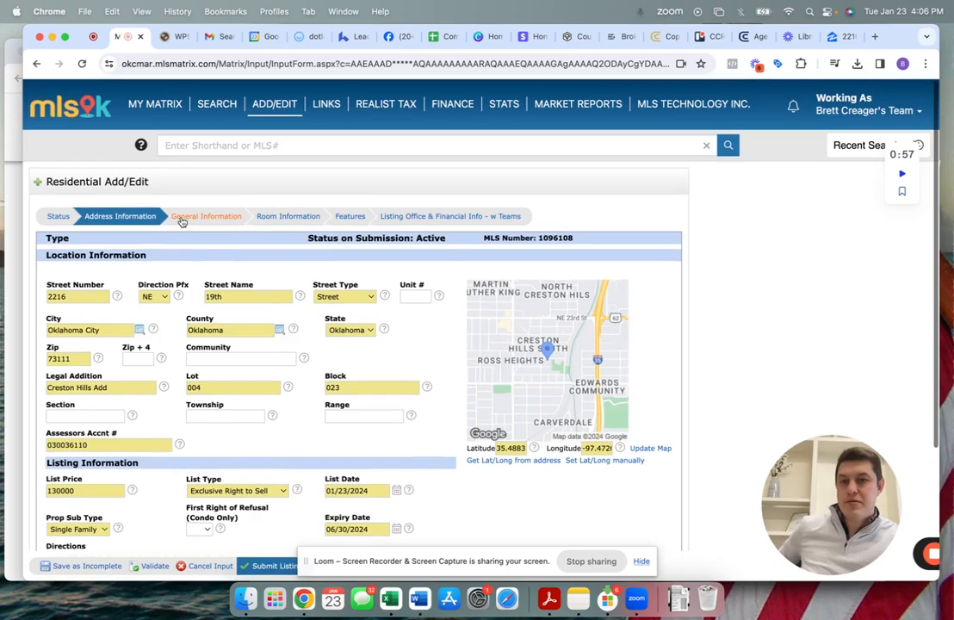
{"action": "scroll", "coordinate": [186, 342], "scroll_direction": "down", "scroll_amount": 2}
{"action": "scroll", "coordinate": [186, 343], "scroll_direction": "down", "scroll_amount": 4}
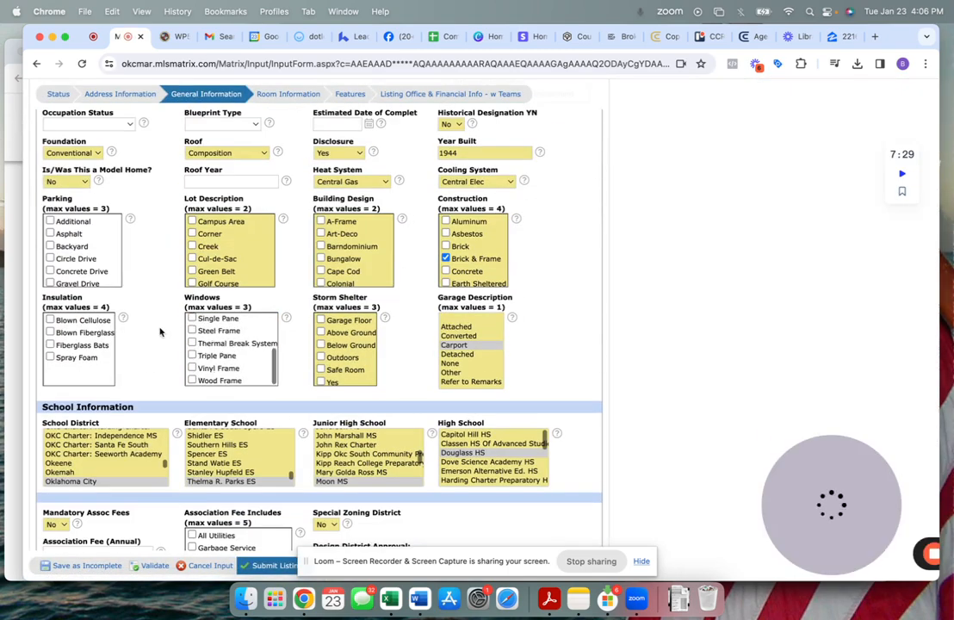
{"action": "scroll", "coordinate": [160, 338], "scroll_direction": "down", "scroll_amount": 5}
- Start the Public Remarks with 'Beautifully remodeled home', fixing the spelling and spacing errors
{"action": "left_click", "coordinate": [159, 291]}
{"action": "type", "text": "T"}
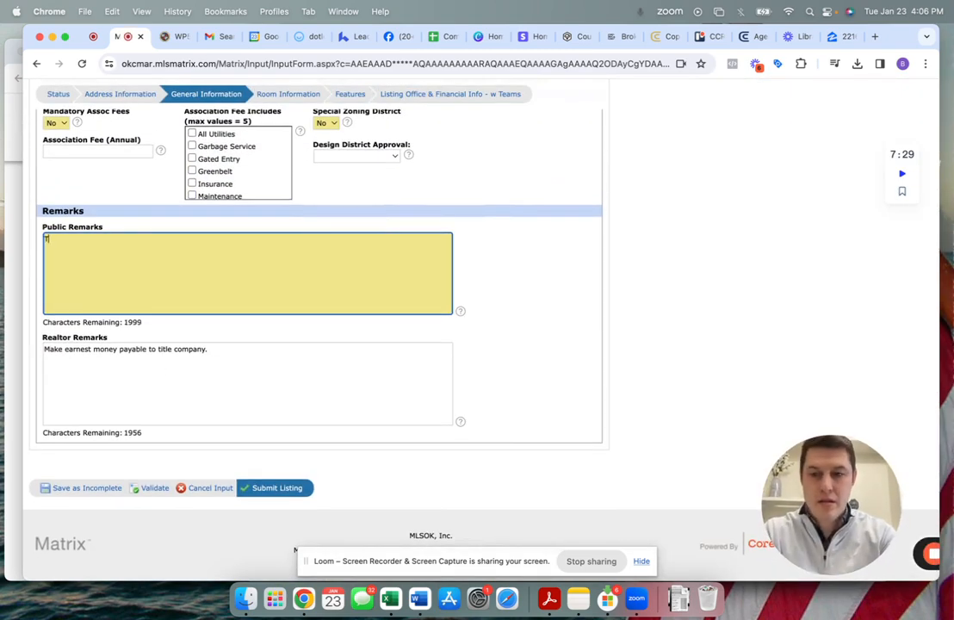
{"action": "type", "text": "his is the perfec"}
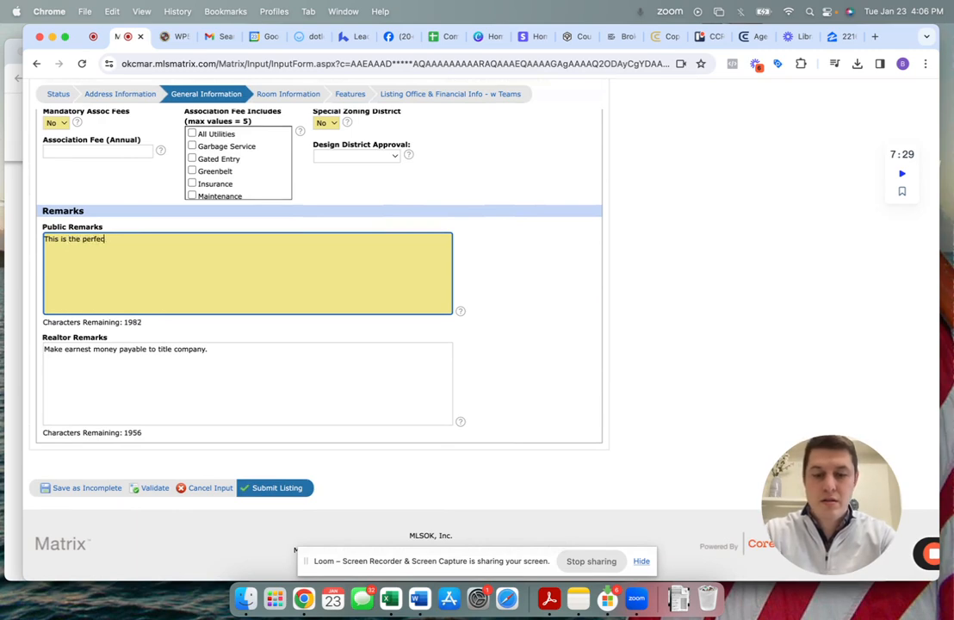
{"action": "type", "text": "t home for you"}
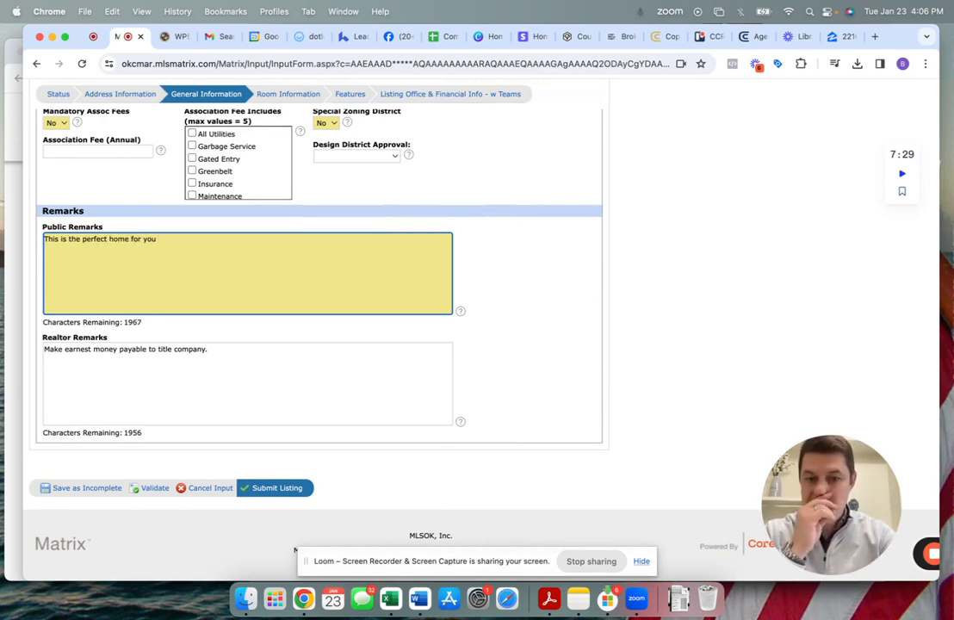
{"action": "triple_click", "coordinate": [142, 240]}
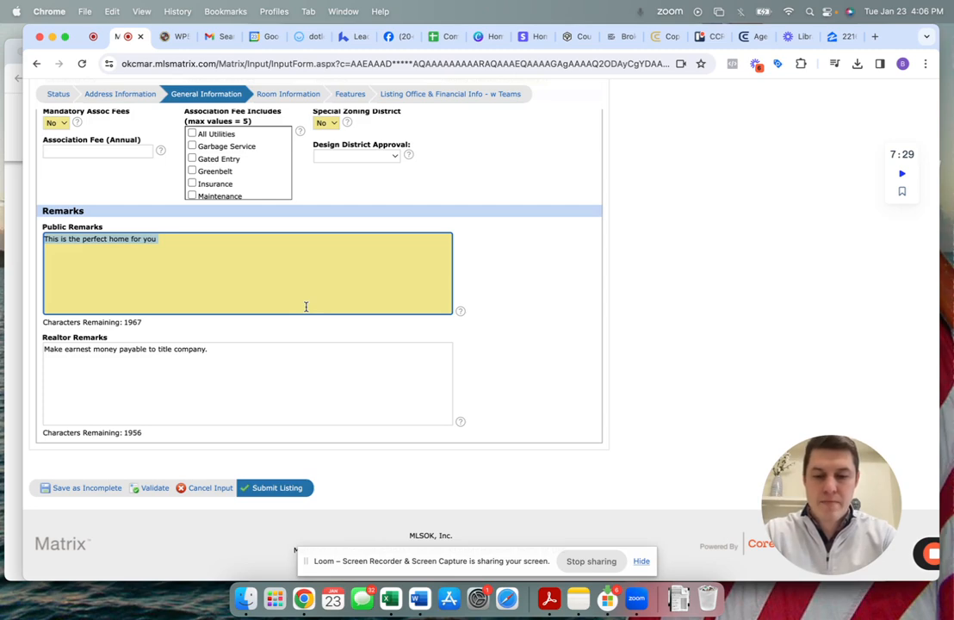
{"action": "type", "text": "Beautifully "}
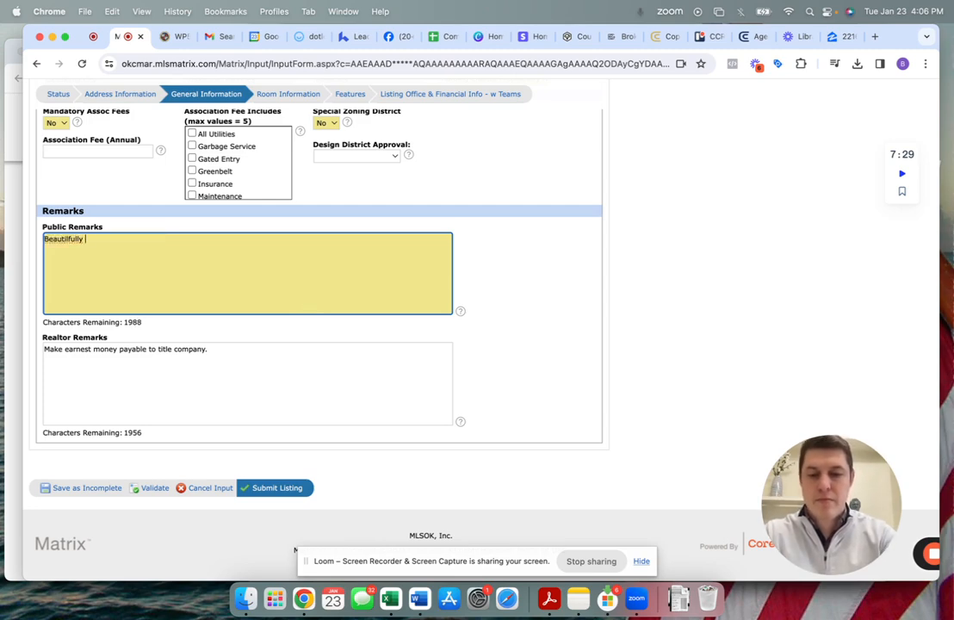
{"action": "type", "text": "remodelled"}
{"action": "key", "text": "BackSpace"}
{"action": "key", "text": "BackSpace"}
{"action": "key", "text": "BackSpace"}
{"action": "key", "text": "BackSpace"}
{"action": "type", "text": "e"}
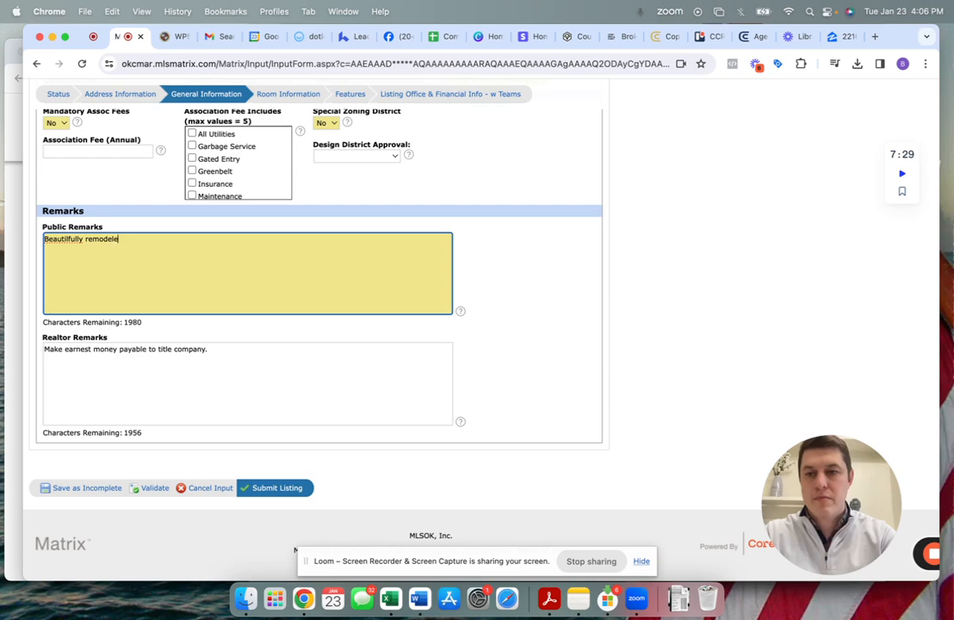
{"action": "type", "text": "dhome"}
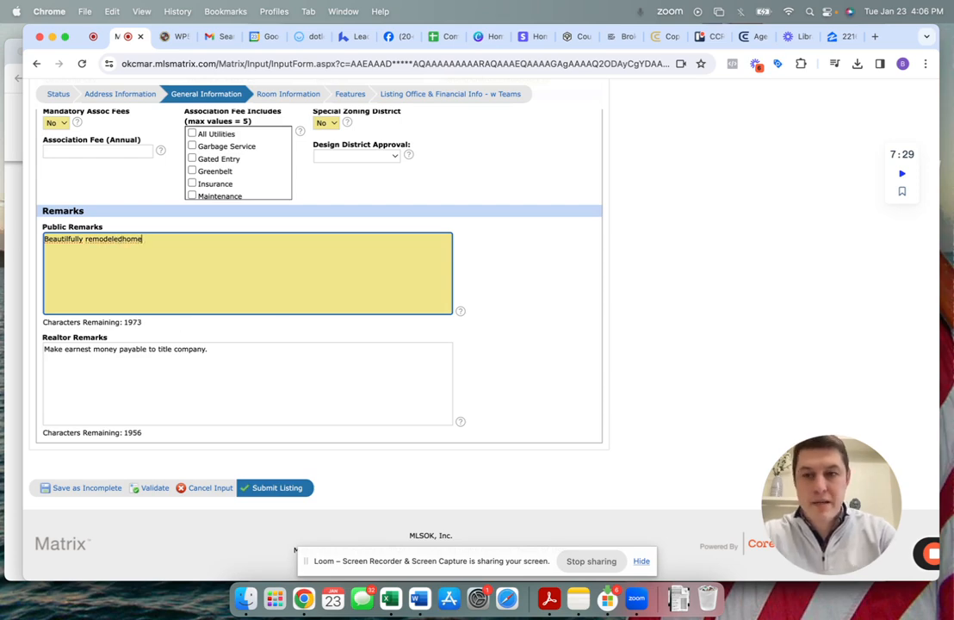
{"action": "left_click", "coordinate": [124, 239]}
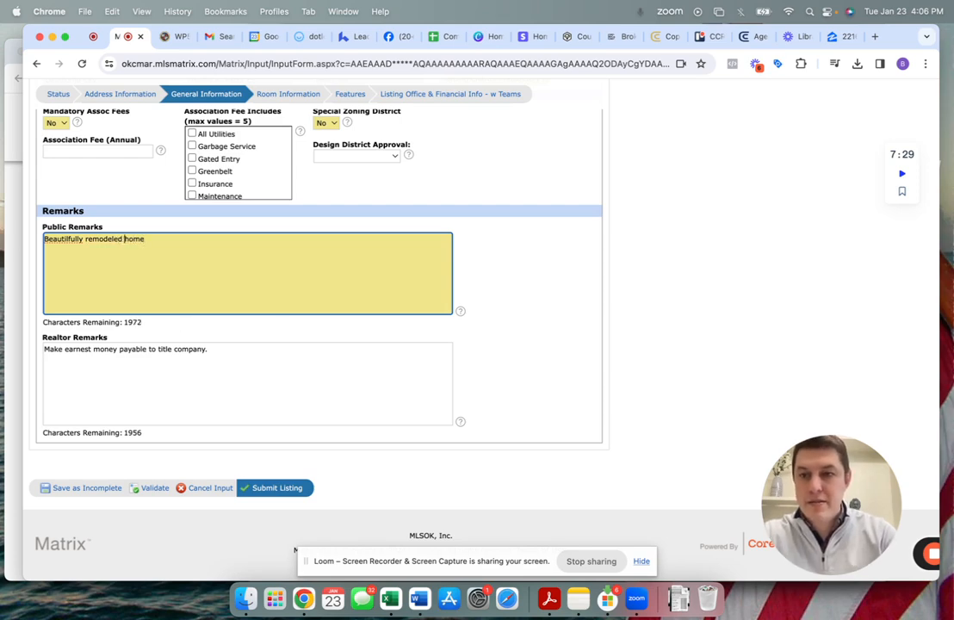
{"action": "right_click", "coordinate": [70, 242]}
{"action": "left_click", "coordinate": [82, 249]}
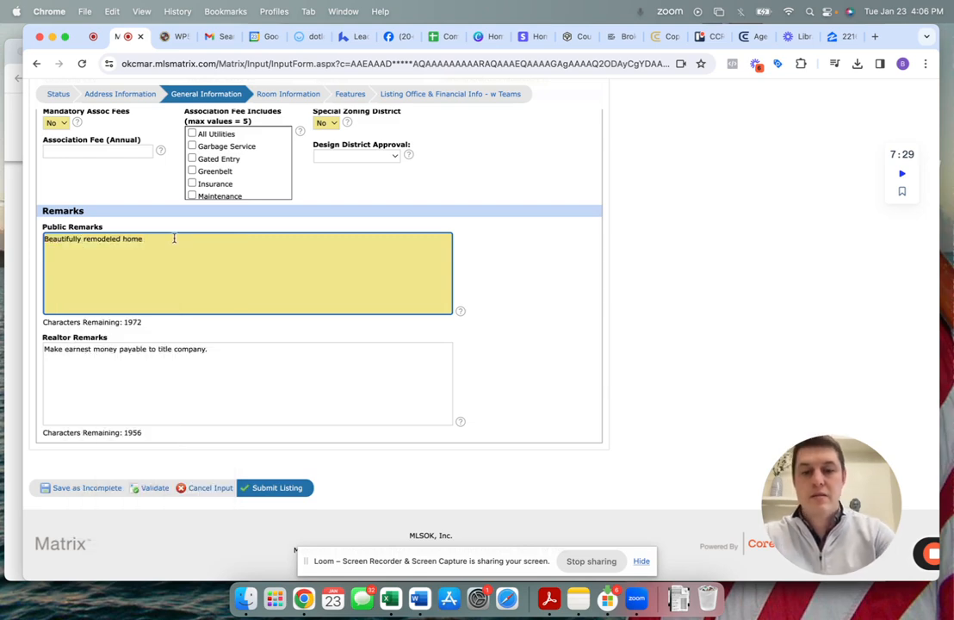
- Add remarks on buyers, countertops, the remodeled bathroom and storage buildings, correcting 'buldings'
{"action": "type", "text": "th"}
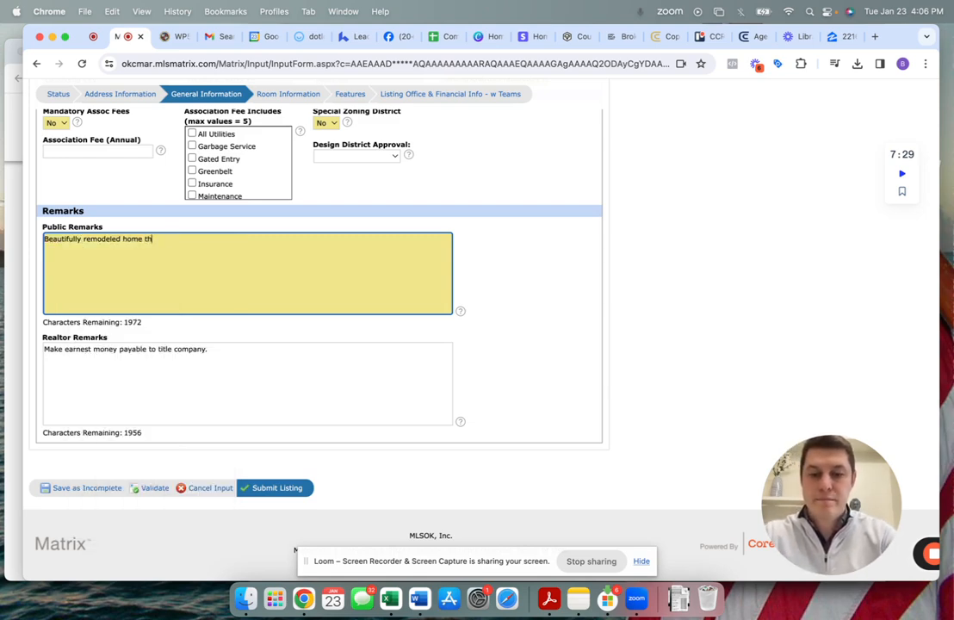
{"action": "type", "text": "at is perfect for "}
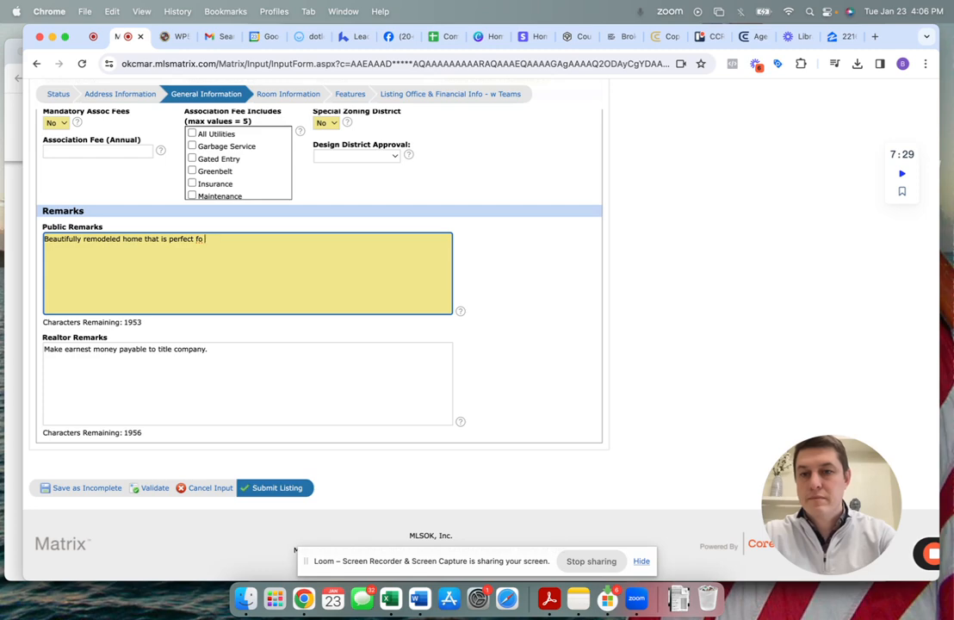
{"action": "type", "text": "the first time buye"}
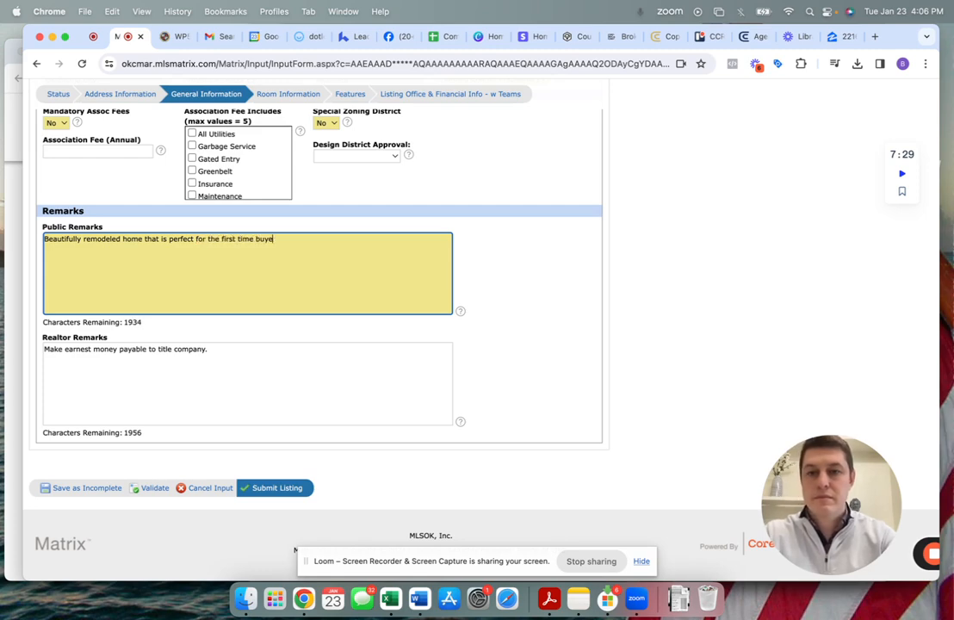
{"action": "type", "text": "r or the investor "}
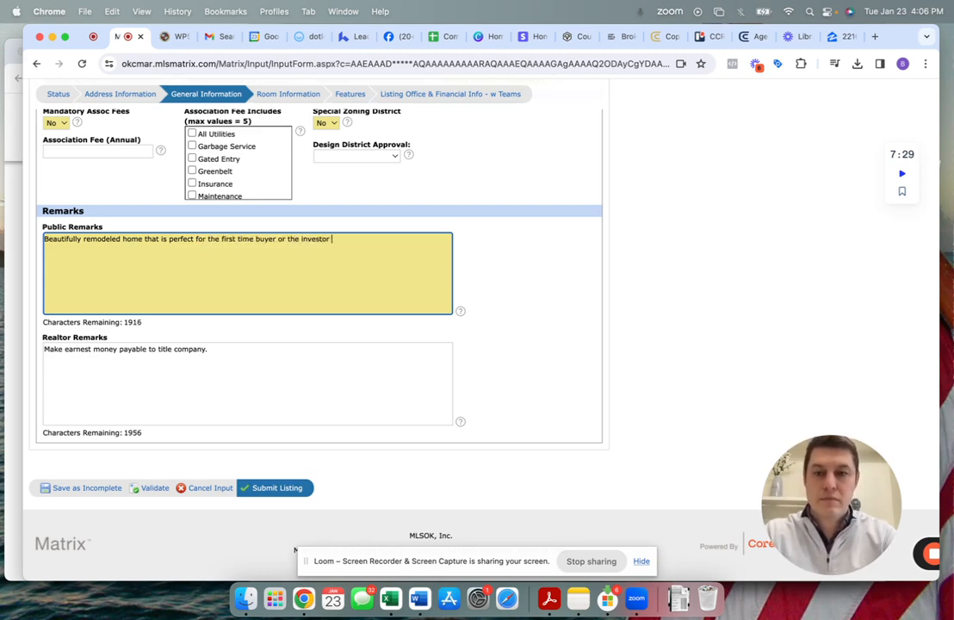
{"action": "type", "text": "looking for t"}
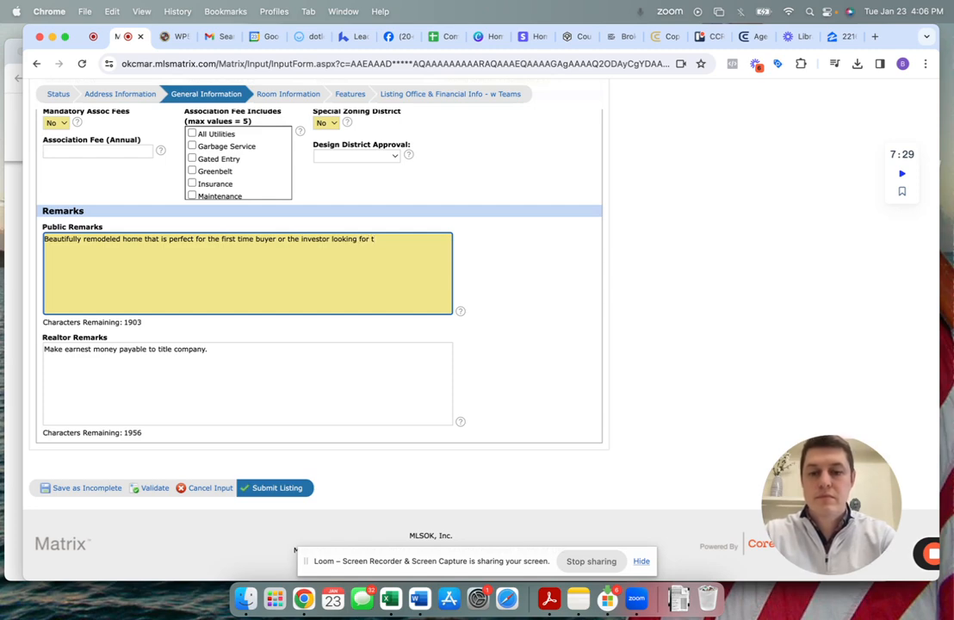
{"action": "type", "text": "heir next turn key rental"}
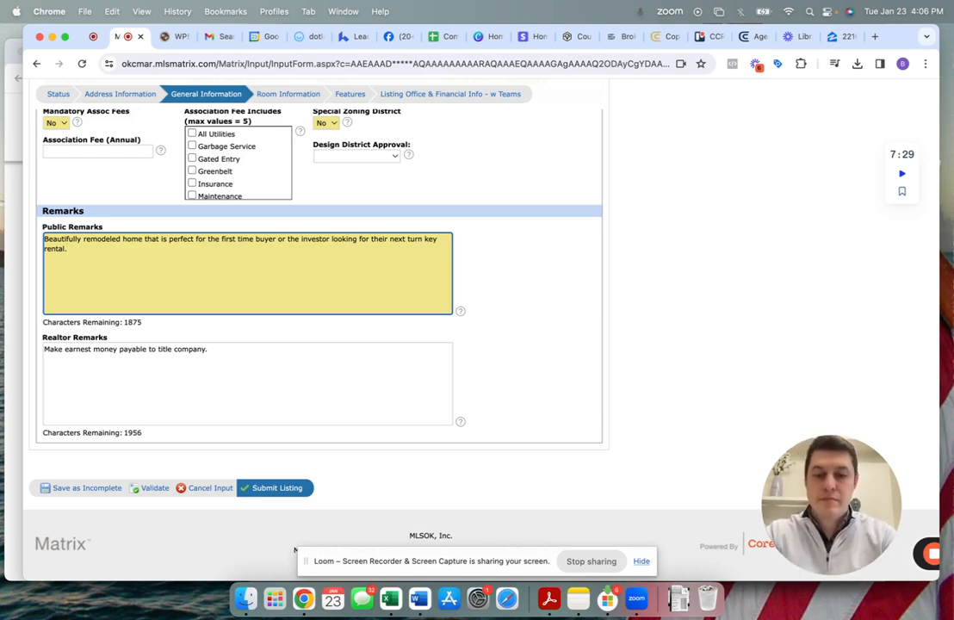
{"action": "type", "text": ".  This home fg"}
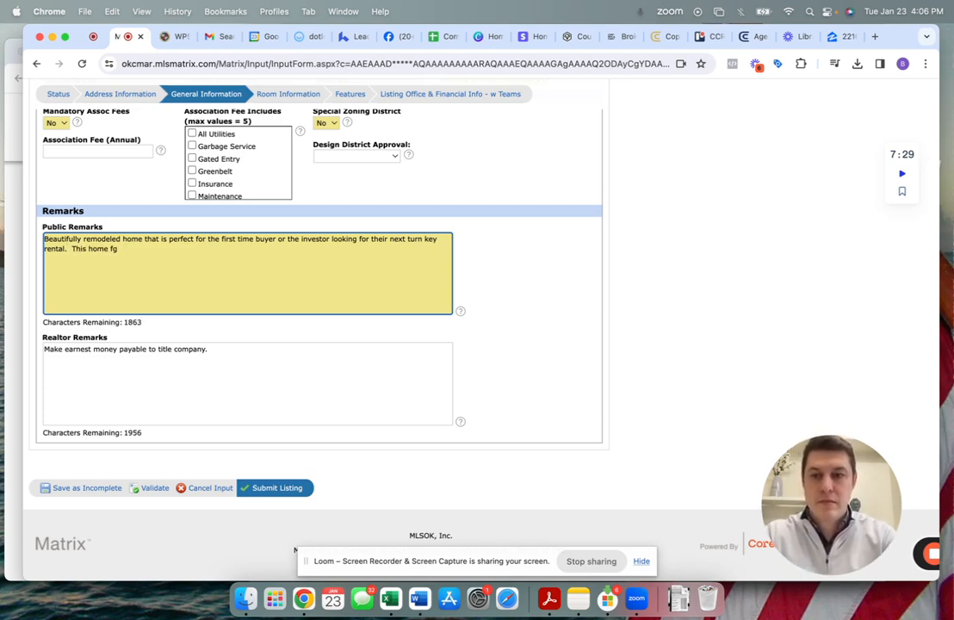
{"action": "type", "text": "eaatures originally "}
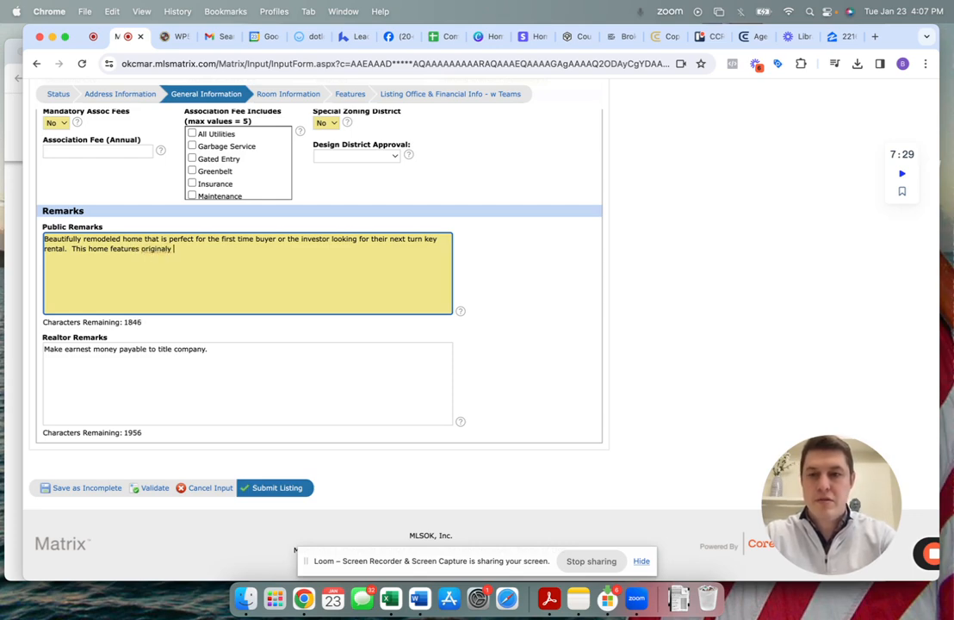
{"action": "type", "text": "hardwood fl"}
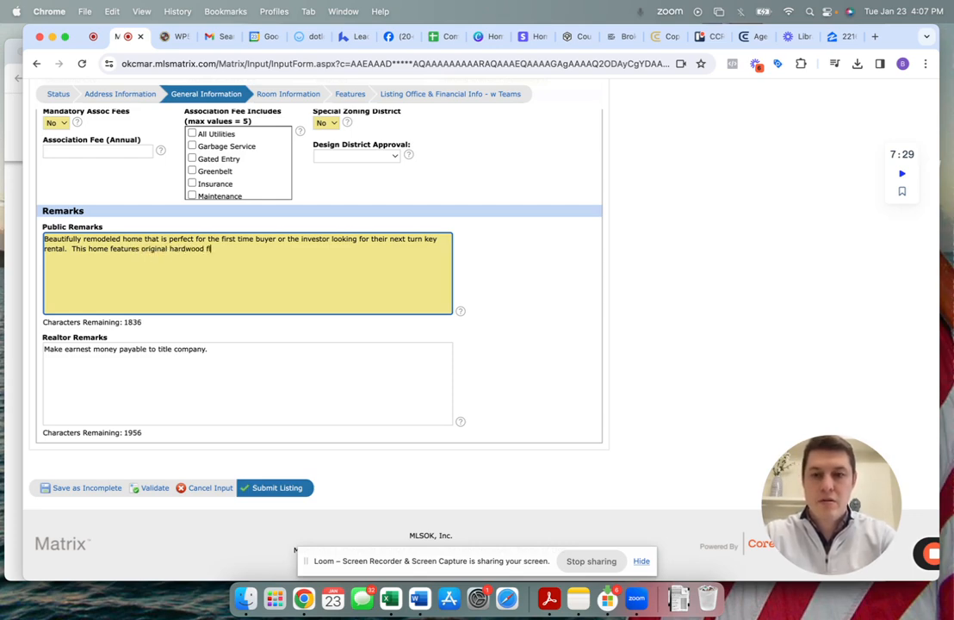
{"action": "type", "text": "oors, udp"}
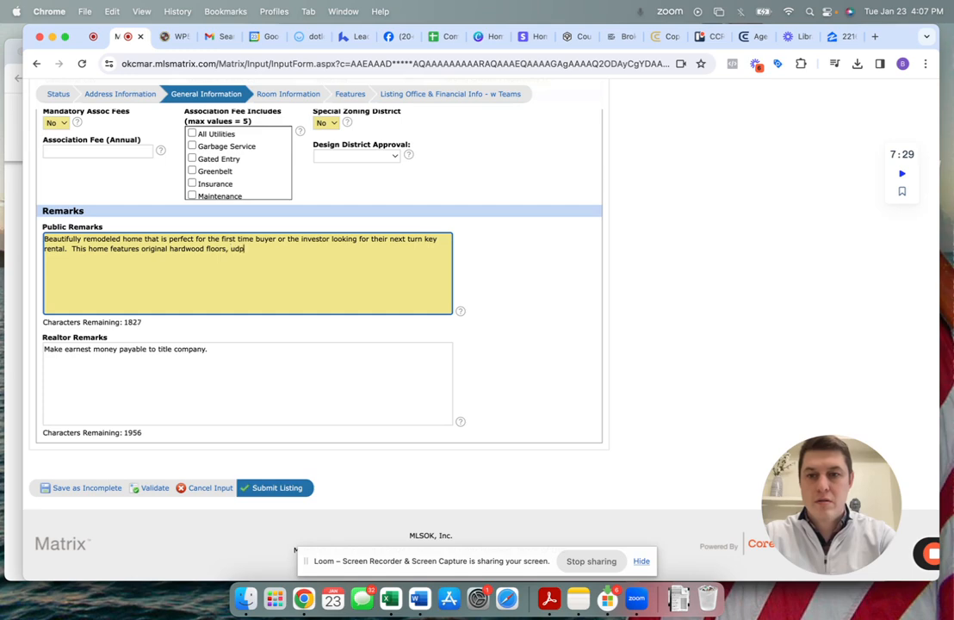
{"action": "type", "text": "ated kitchen with new "}
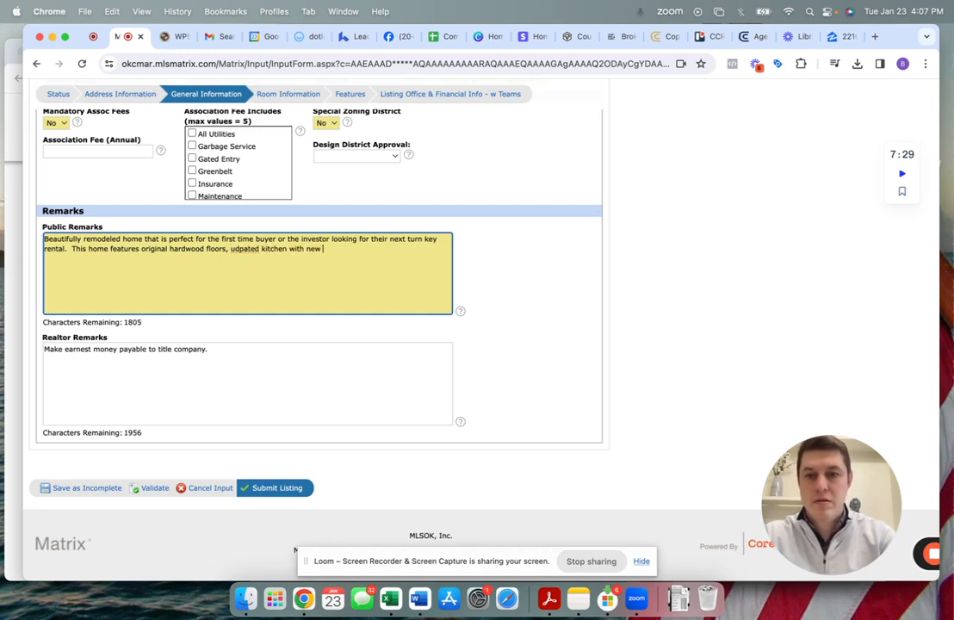
{"action": "type", "text": "flooring, grani"}
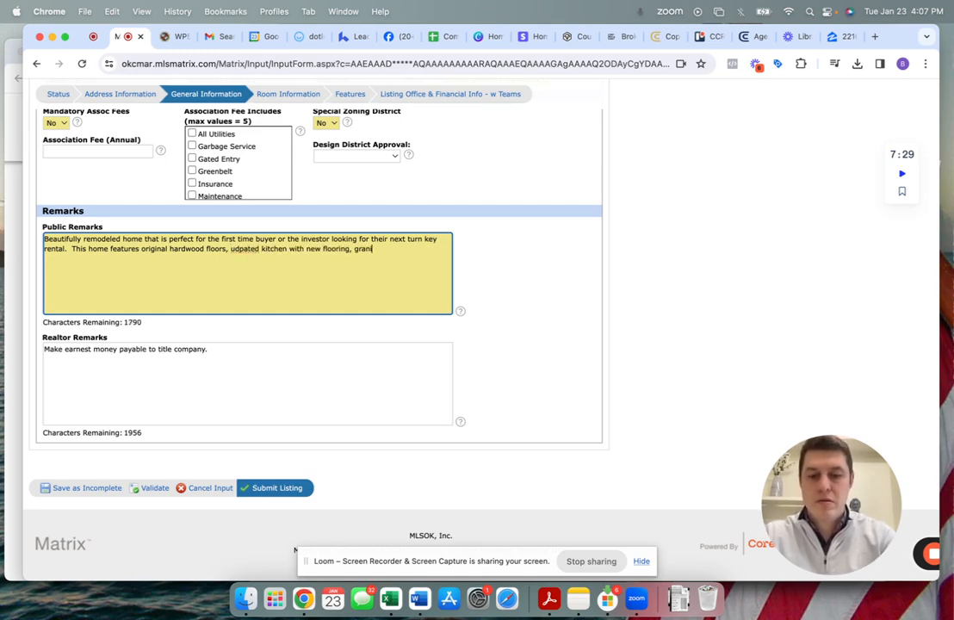
{"action": "type", "text": "te countertops and st"}
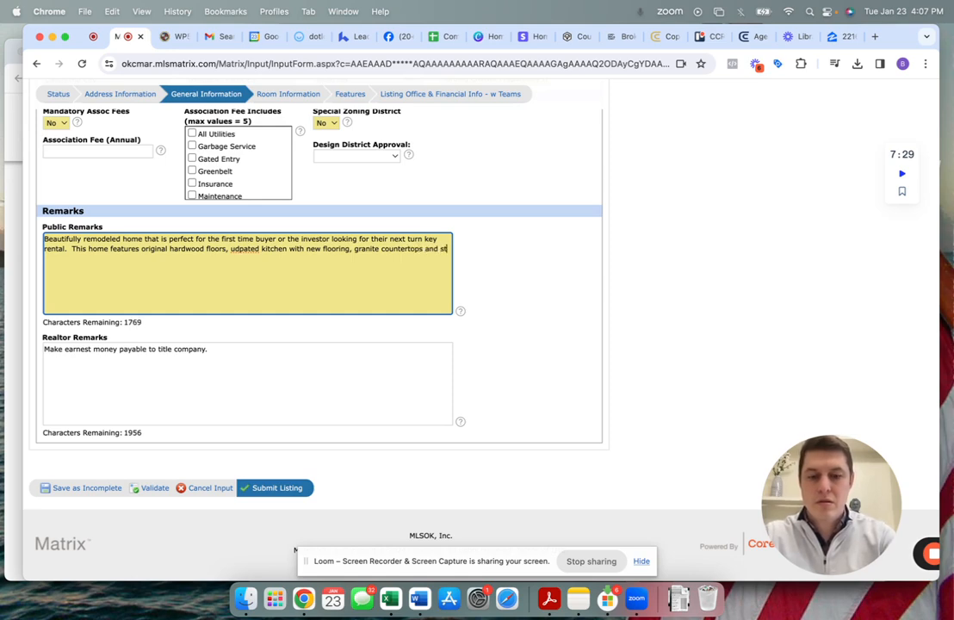
{"action": "type", "text": "ainless steel appliances."}
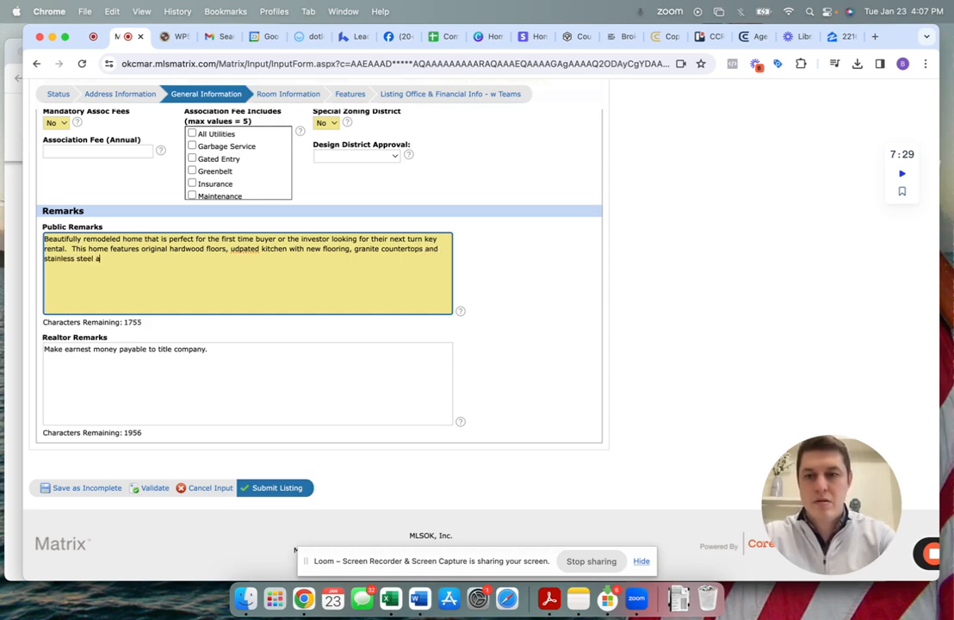
{"action": "left_click", "coordinate": [424, 249]}
{"action": "type", "text": ","}
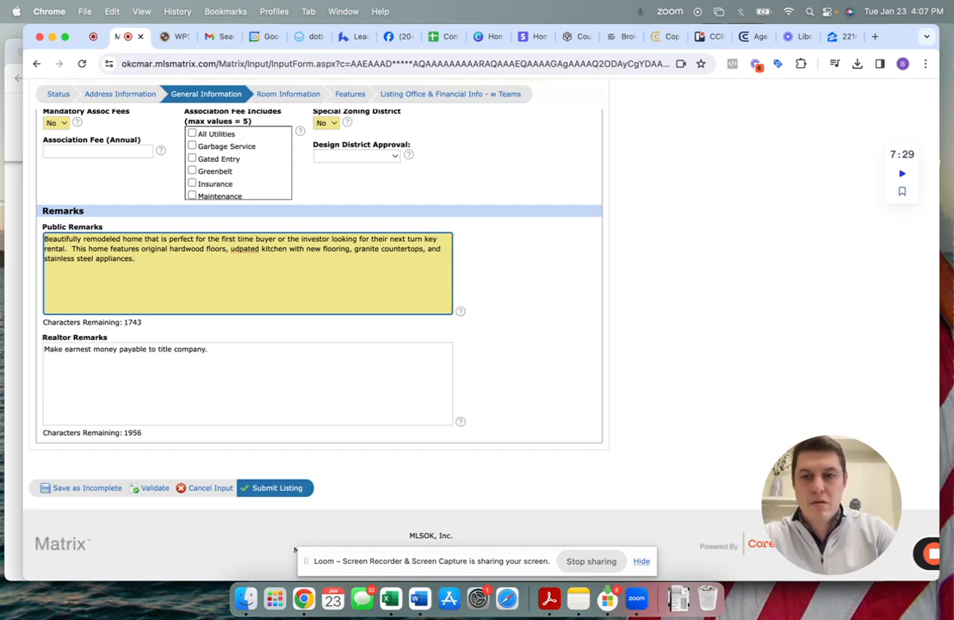
{"action": "type", "text": "  Bathroom ha"}
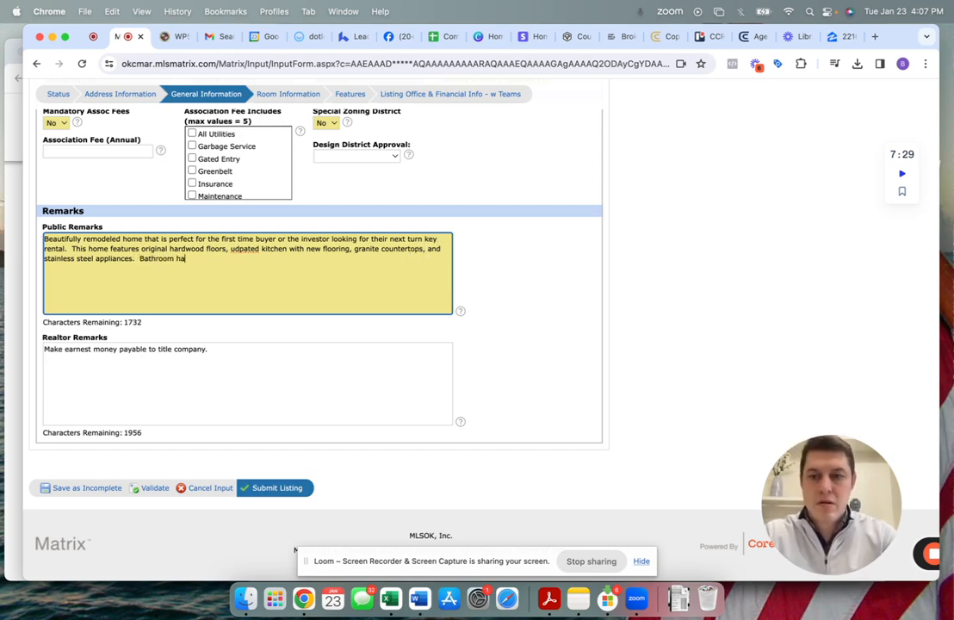
{"action": "type", "text": "s also been re"}
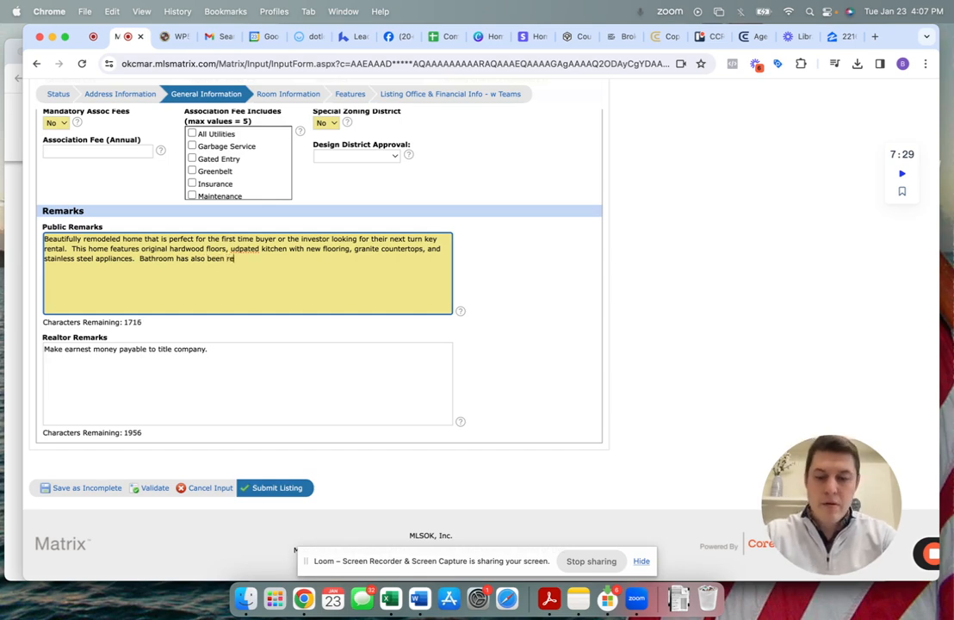
{"action": "type", "text": "mod"}
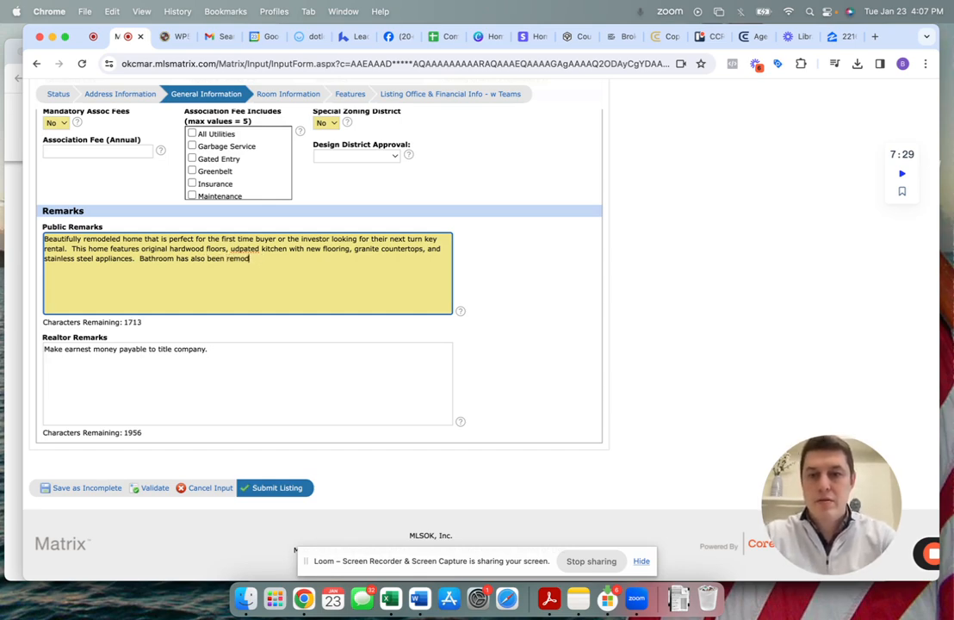
{"action": "type", "text": "leled with new "}
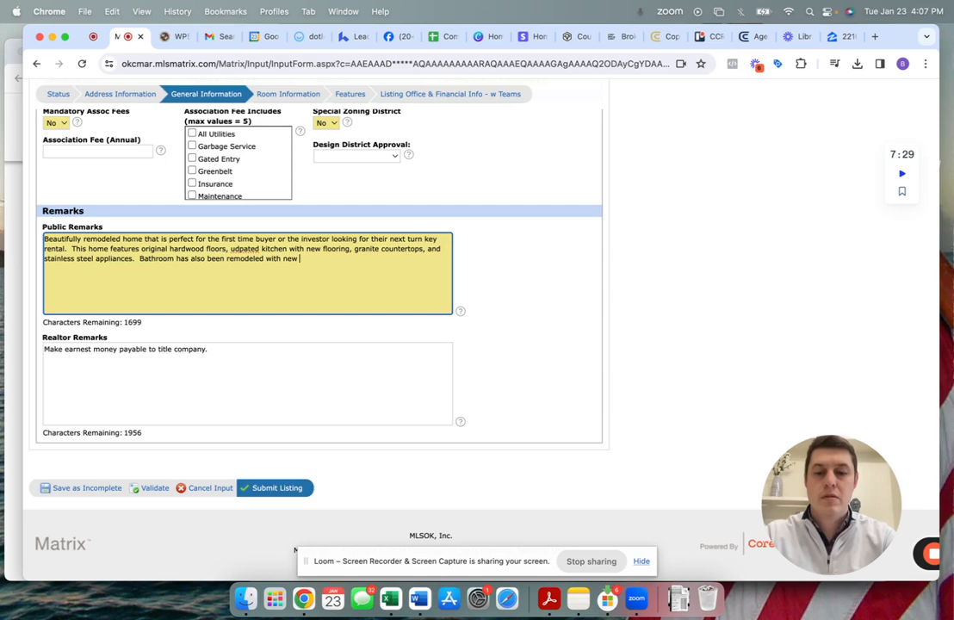
{"action": "type", "text": "vanity"}
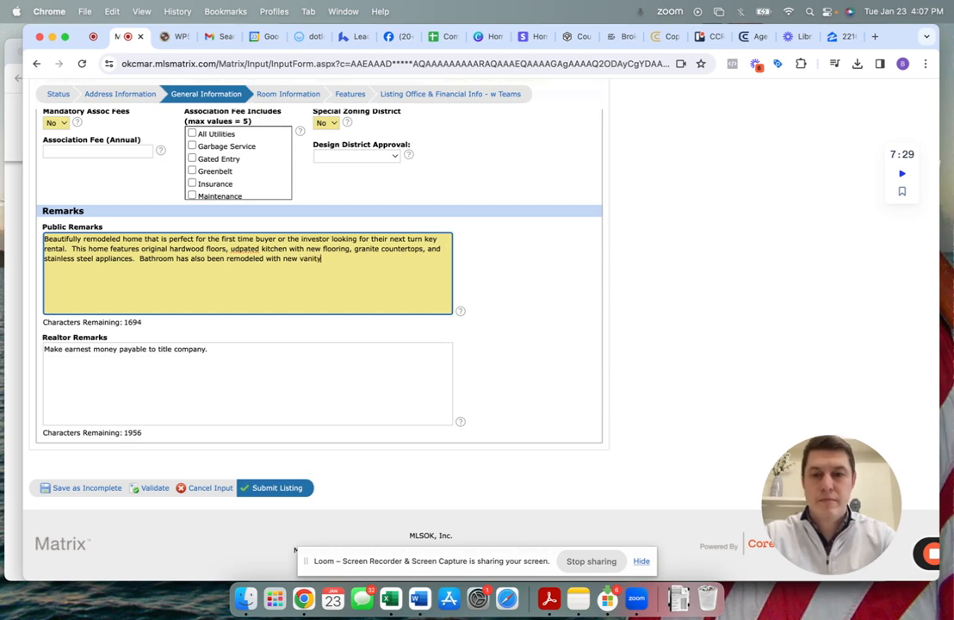
{"action": "type", "text": ", toilet "}
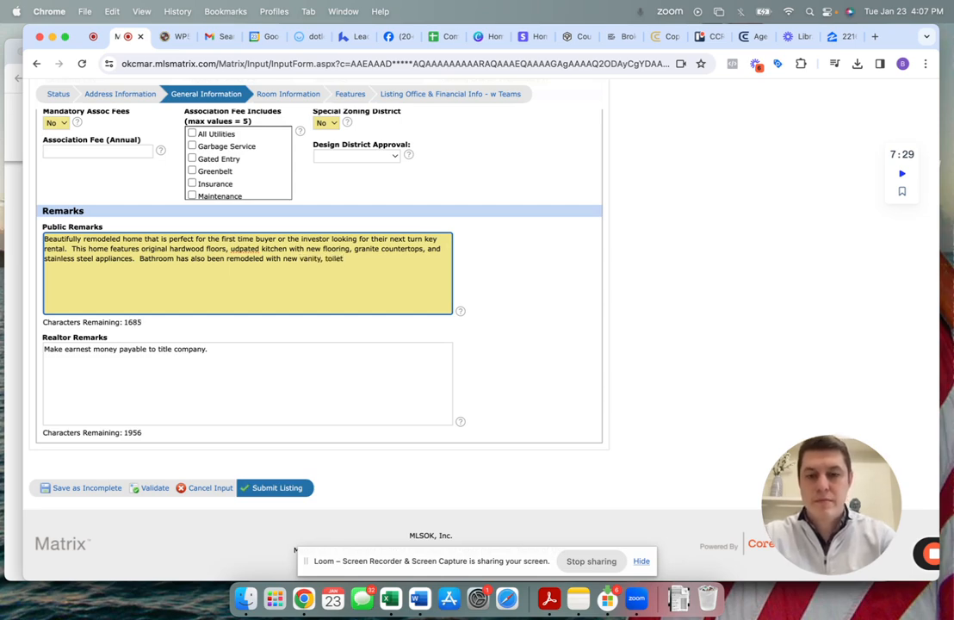
{"action": "type", "text": ", tub, & tile"}
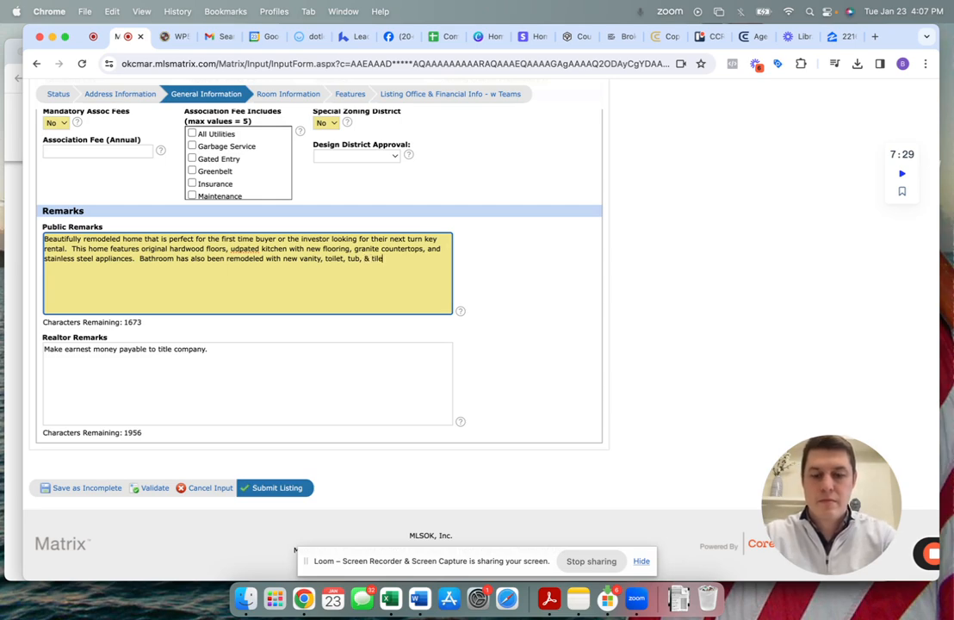
{"action": "type", "text": " surround."}
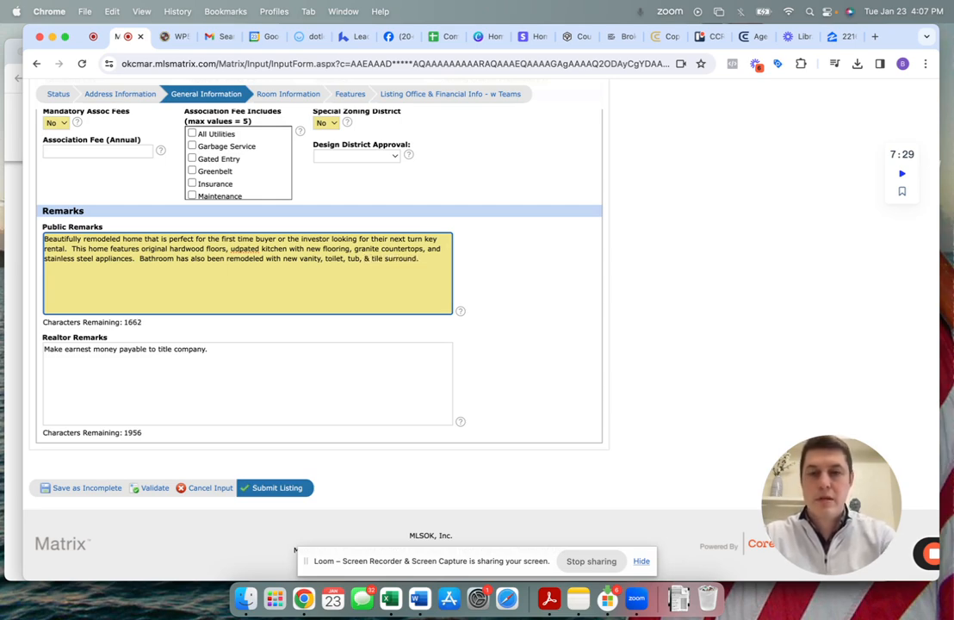
{"action": "type", "text": "  E"}
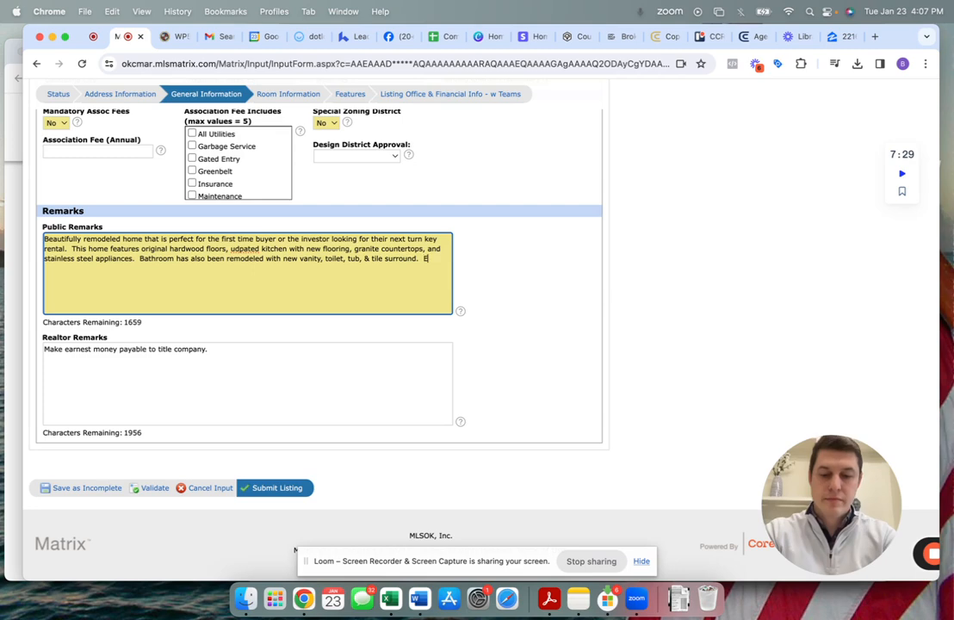
{"action": "type", "text": "xterior features includ"}
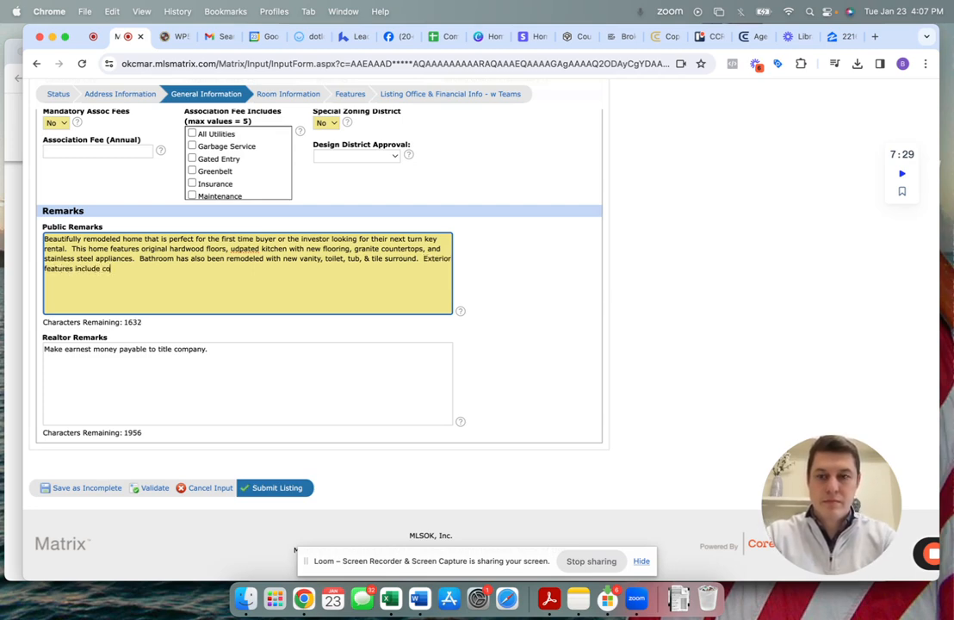
{"action": "type", "text": "e car port, "}
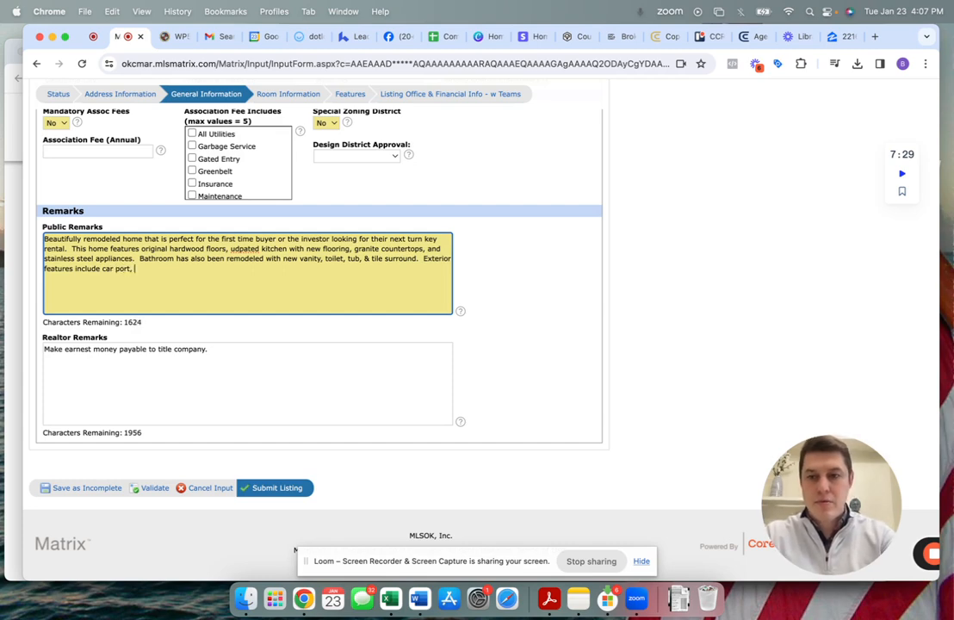
{"action": "type", "text": "circle drive, and lare"}
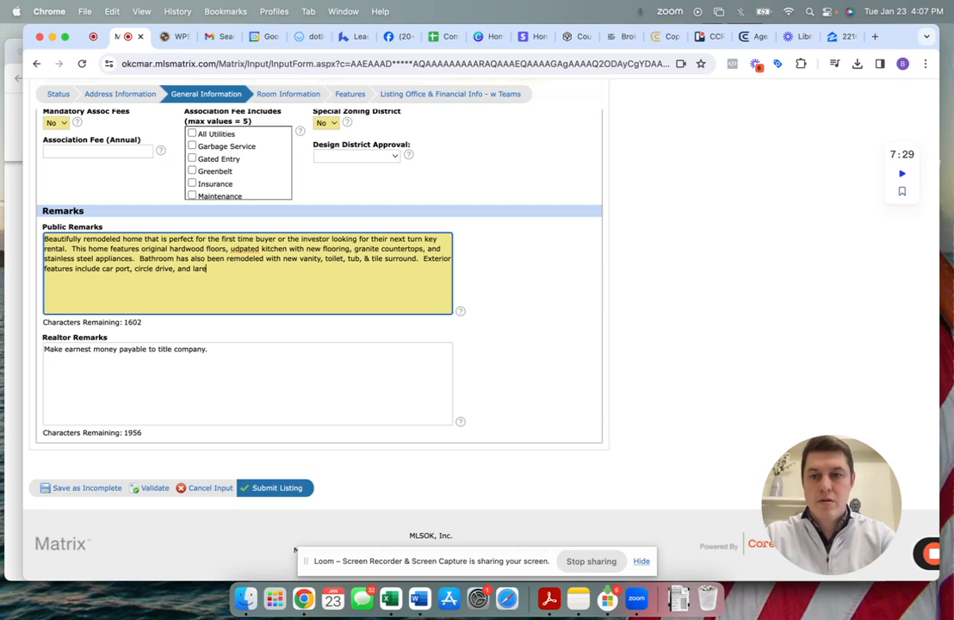
{"action": "type", "text": "g storage "}
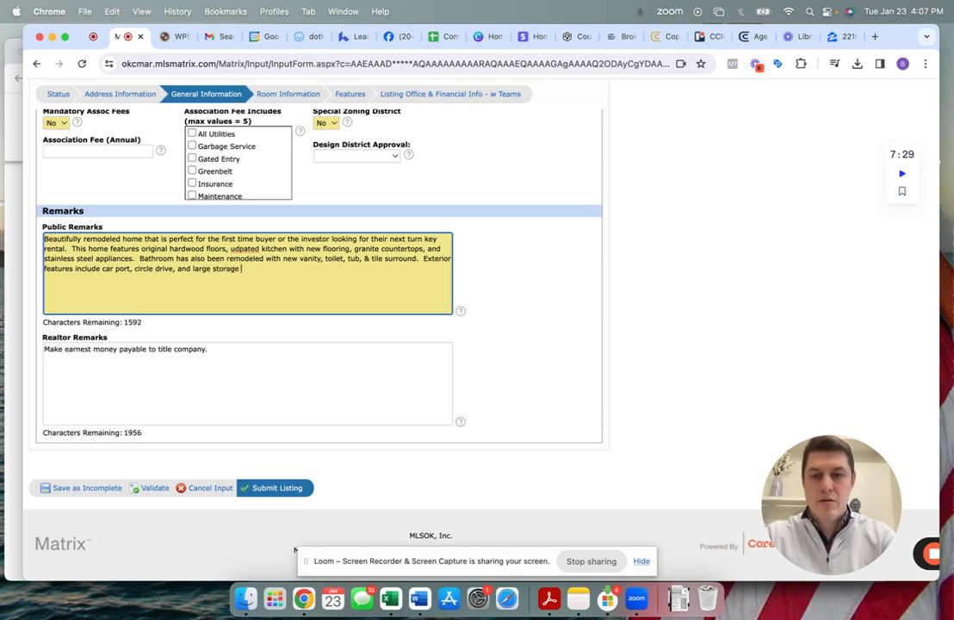
{"action": "type", "text": "buildings in the bac"}
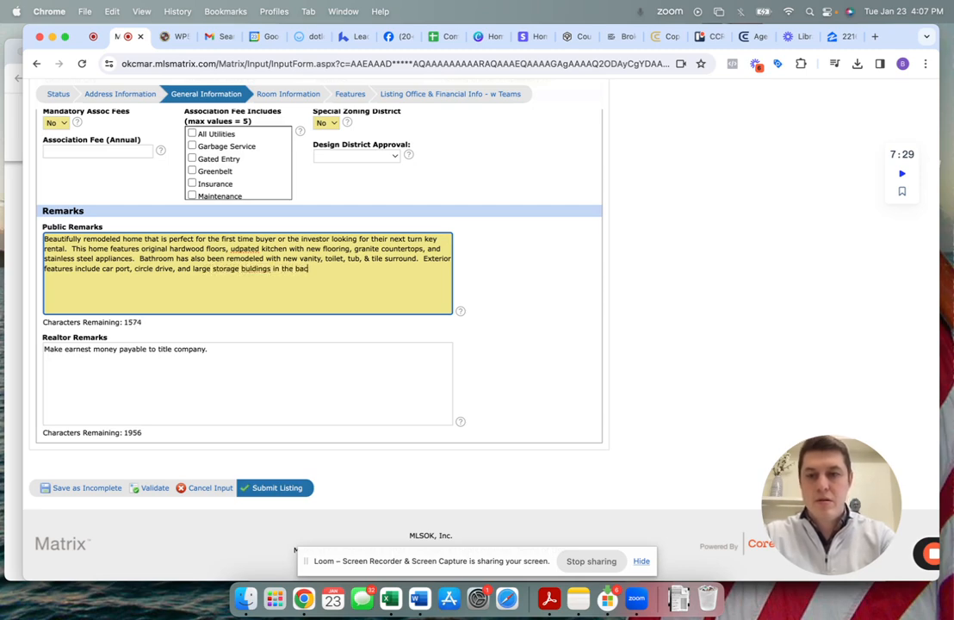
{"action": "type", "text": "k yard."}
{"action": "double_click", "coordinate": [257, 268]}
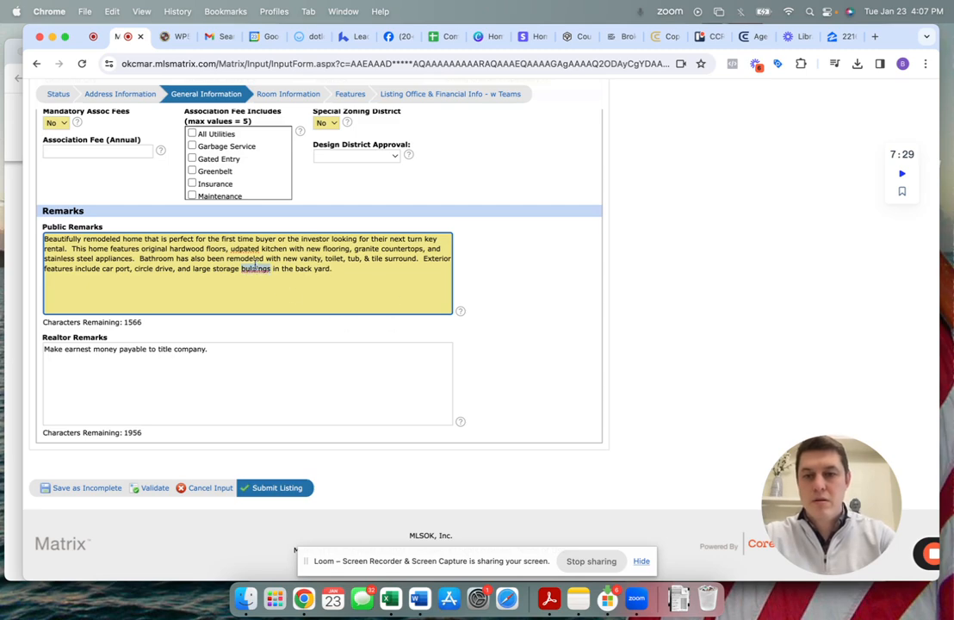
{"action": "type", "text": "buildings"}
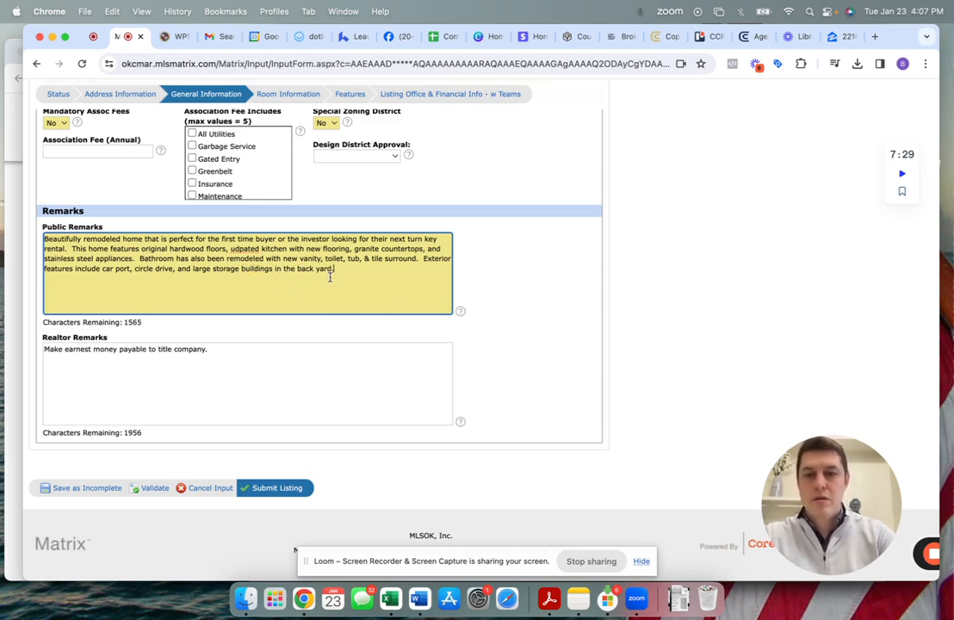
{"action": "left_click", "coordinate": [505, 297]}
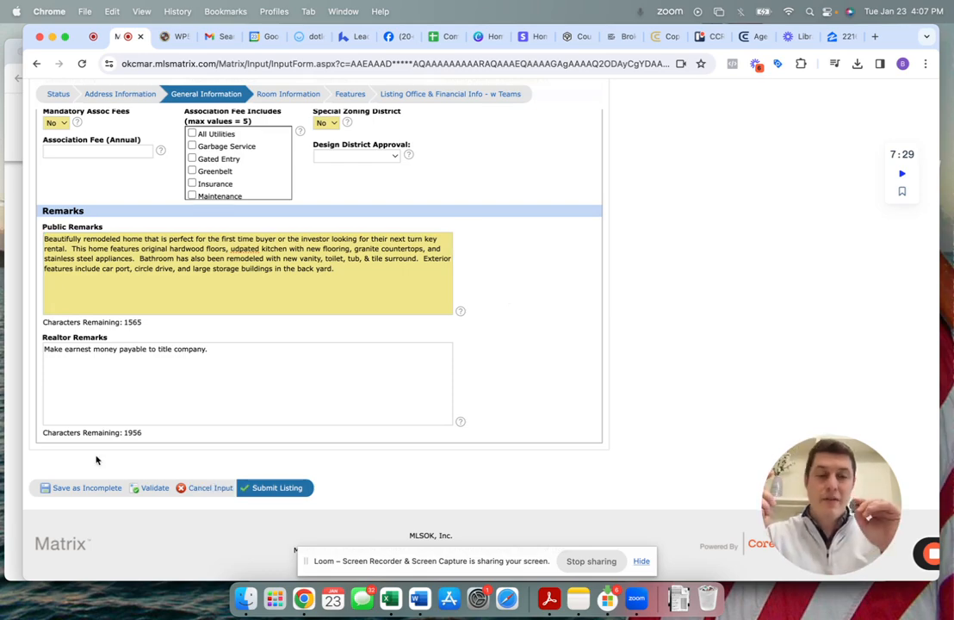
- Validate and review the listing form, then submit it as Active through the Input Warning
{"action": "left_click", "coordinate": [151, 488]}
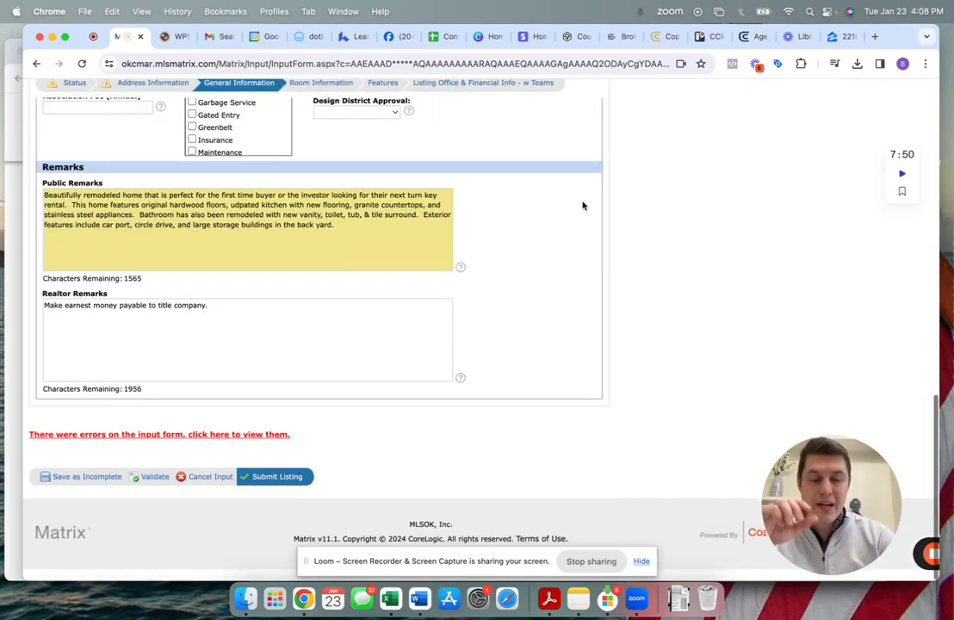
{"action": "scroll", "coordinate": [584, 206], "scroll_direction": "down", "scroll_amount": 2}
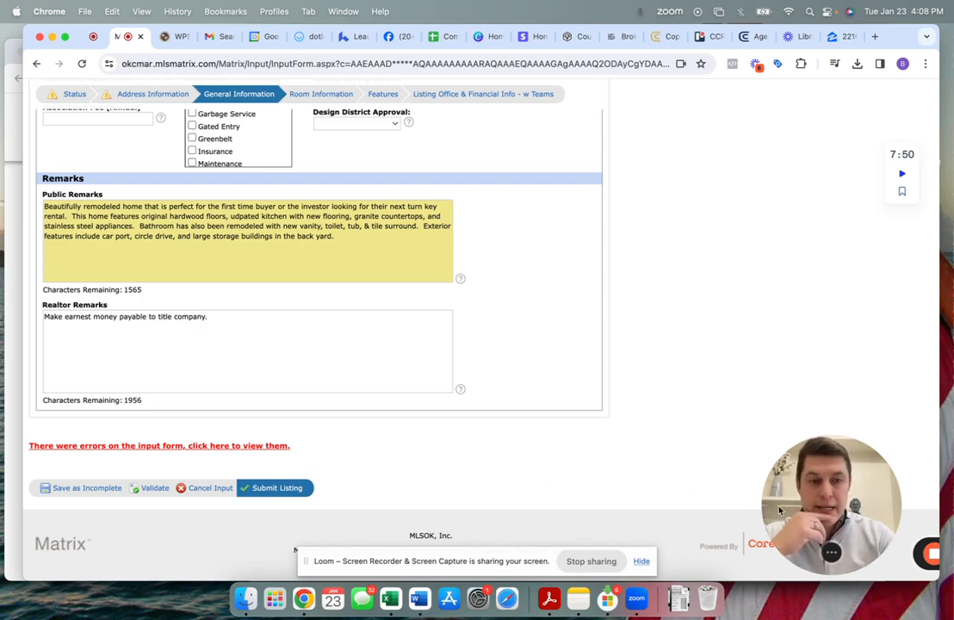
{"action": "mouse_move", "coordinate": [784, 525]}
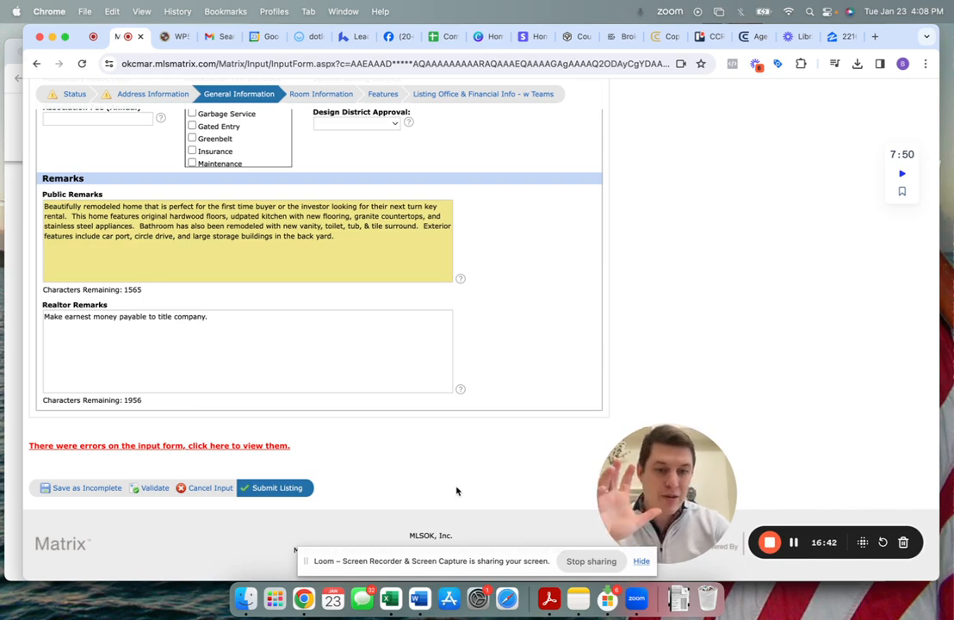
{"action": "left_click_drag", "start_coordinate": [620, 499], "coordinate": [648, 490]}
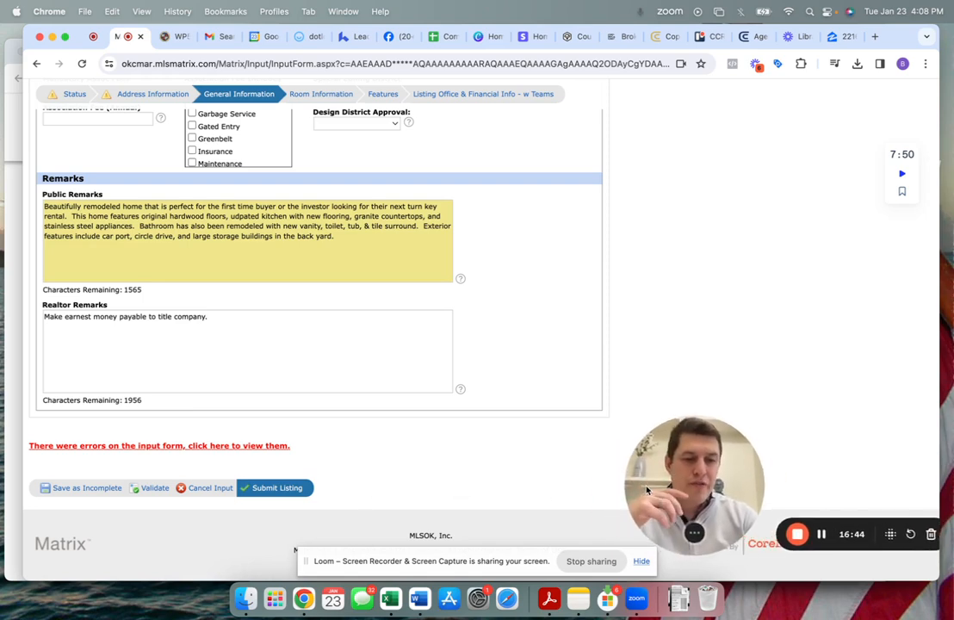
{"action": "scroll", "coordinate": [529, 459], "scroll_direction": "up", "scroll_amount": 1}
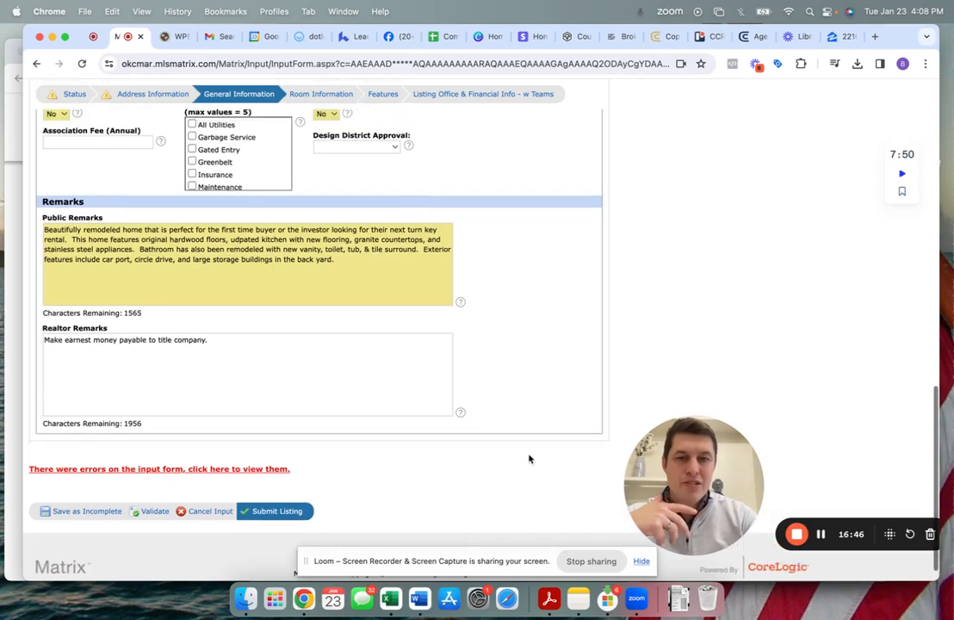
{"action": "scroll", "coordinate": [529, 459], "scroll_direction": "up", "scroll_amount": 10}
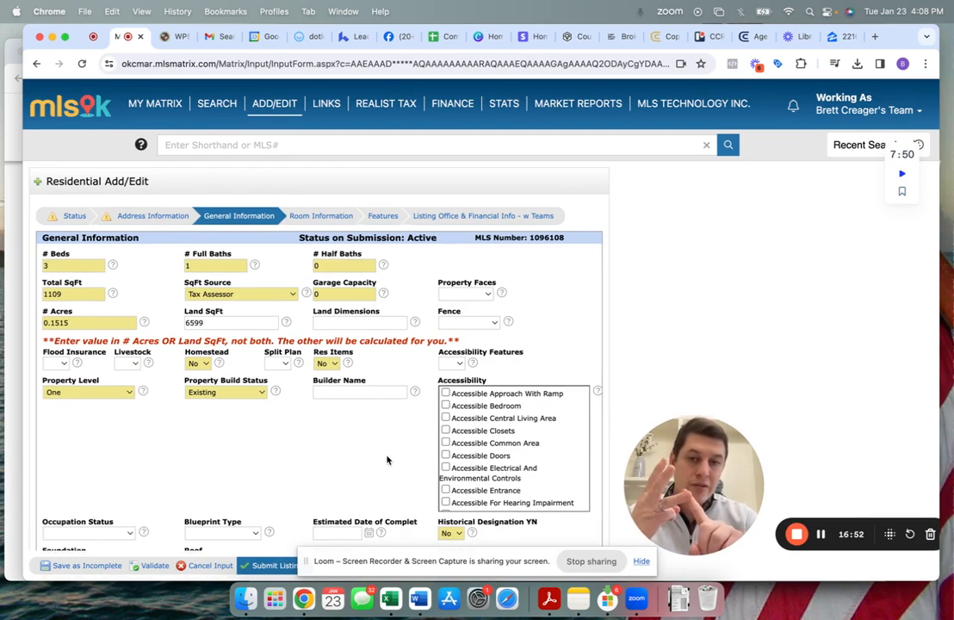
{"action": "scroll", "coordinate": [390, 344], "scroll_direction": "down", "scroll_amount": 15}
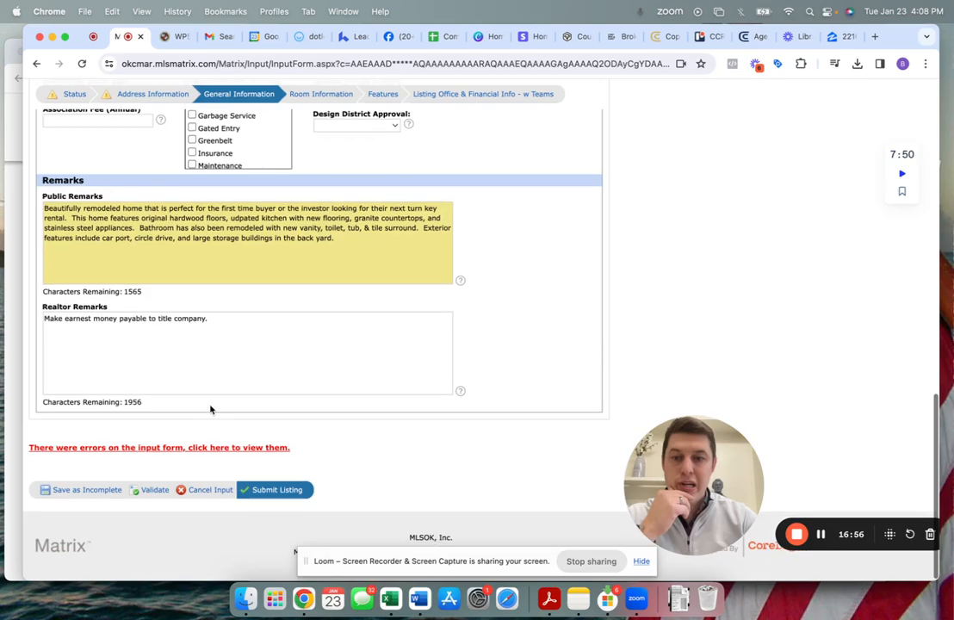
{"action": "scroll", "coordinate": [210, 410], "scroll_direction": "up", "scroll_amount": 15}
{"action": "scroll", "coordinate": [205, 409], "scroll_direction": "down", "scroll_amount": 2}
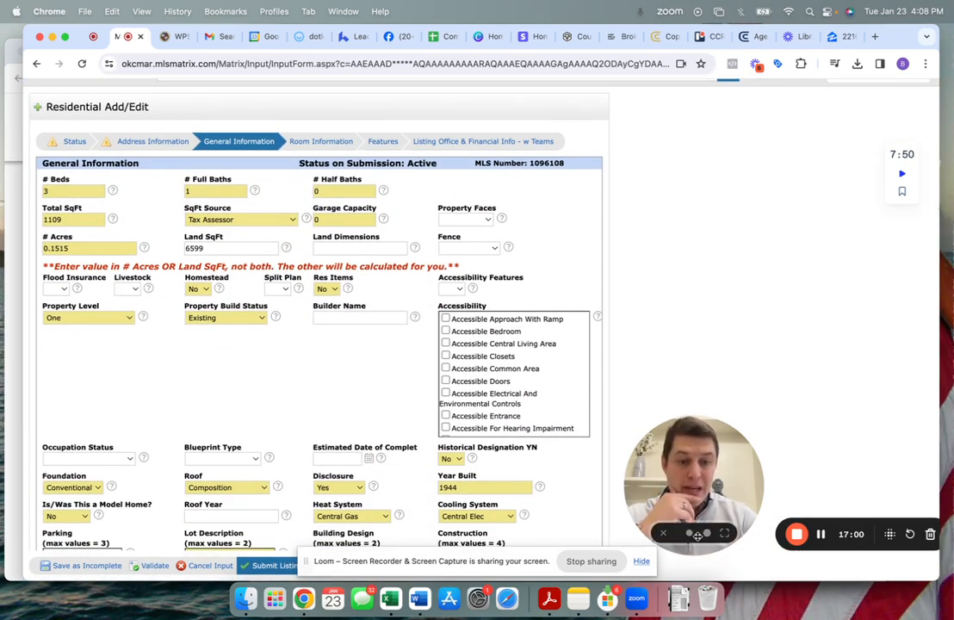
{"action": "left_click", "coordinate": [269, 565]}
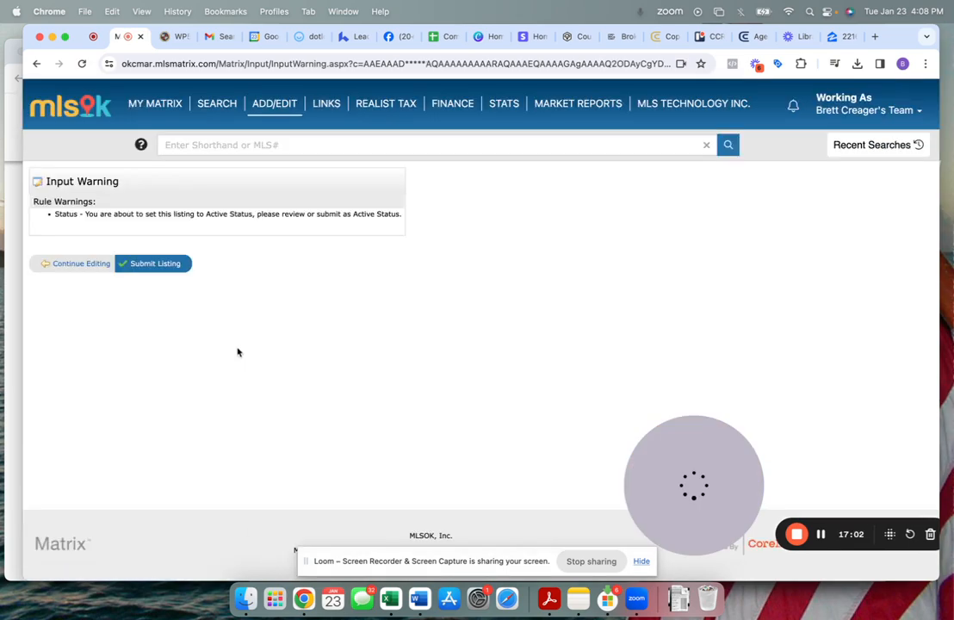
{"action": "left_click", "coordinate": [149, 265]}
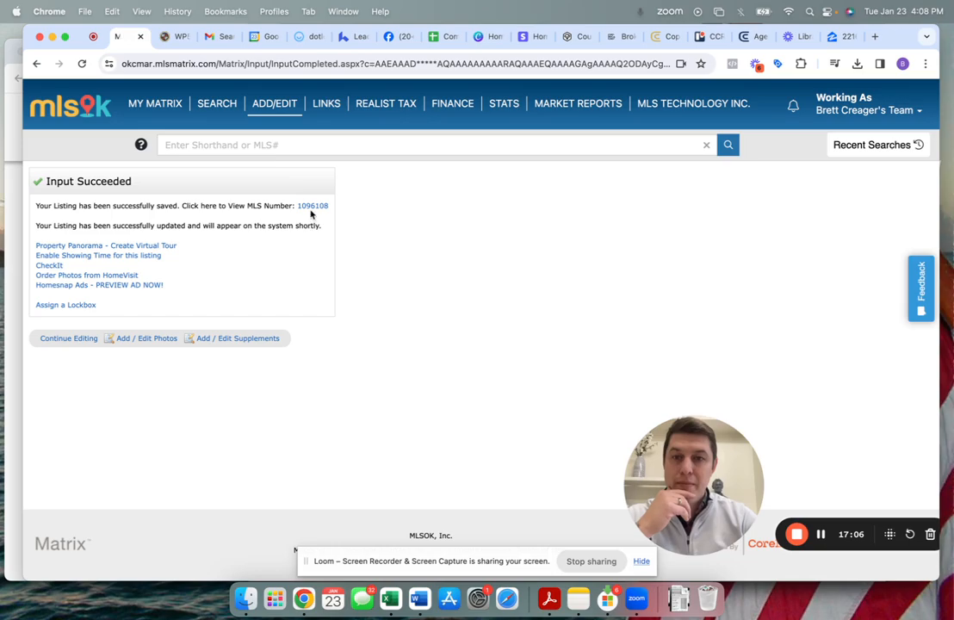
- Open the new listing's detail view, showing Active status, the $130,000 list price and photos
{"action": "left_click", "coordinate": [310, 208]}
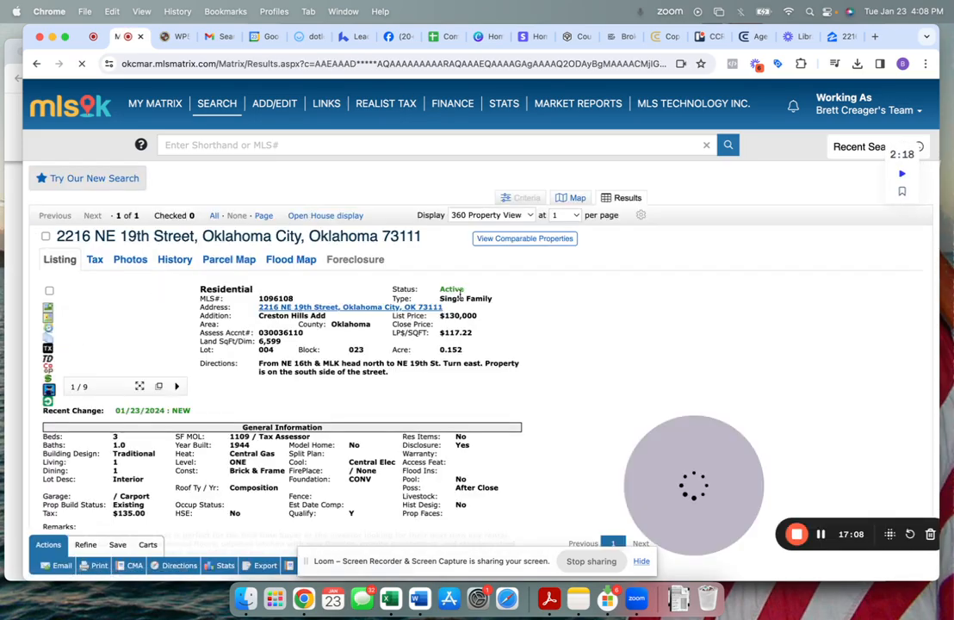
{"action": "scroll", "coordinate": [378, 294], "scroll_direction": "up", "scroll_amount": 5}
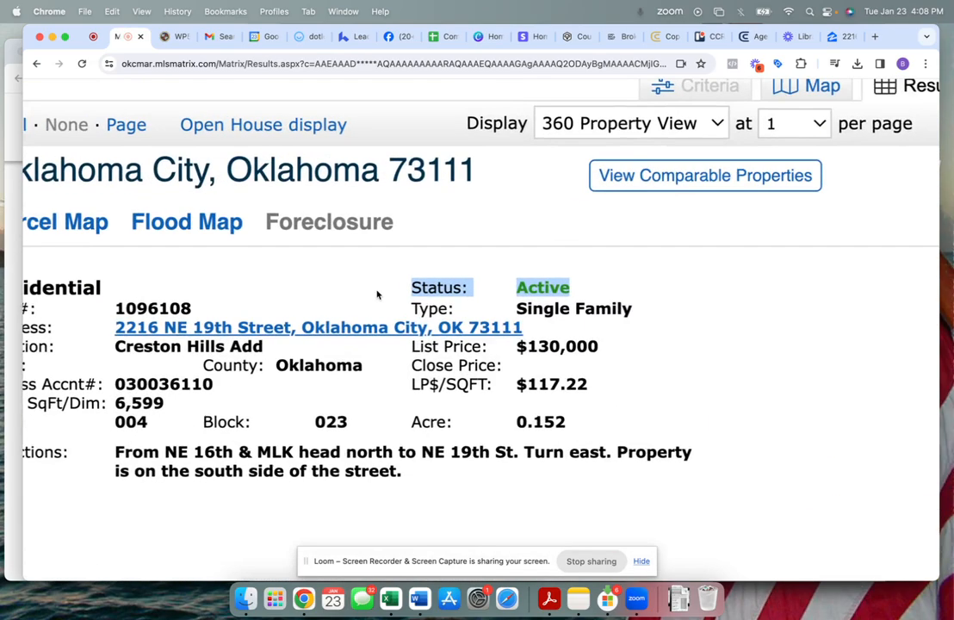
{"action": "scroll", "coordinate": [377, 295], "scroll_direction": "down", "scroll_amount": 5}
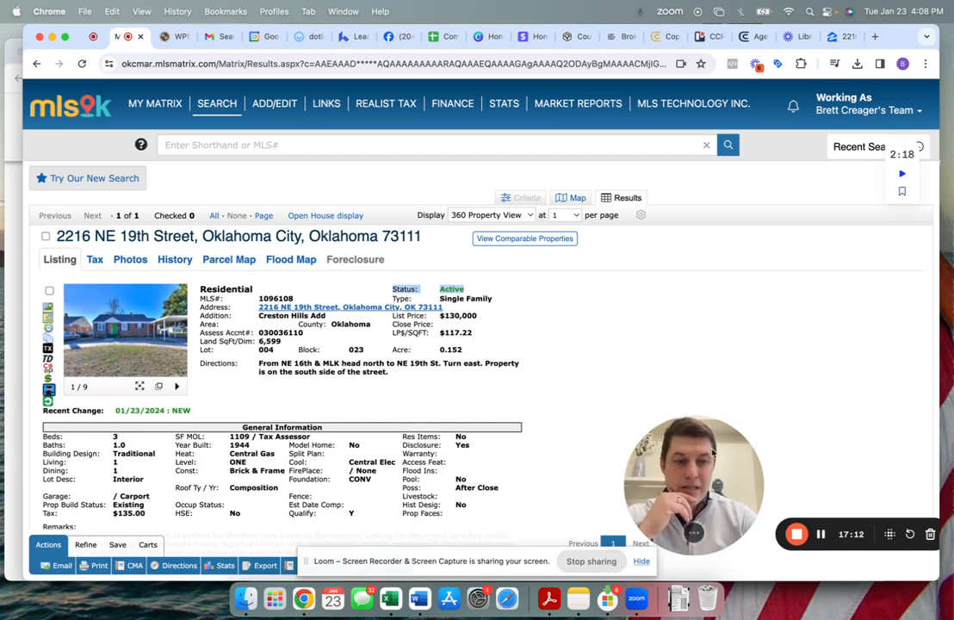
{"action": "left_click", "coordinate": [722, 539]}
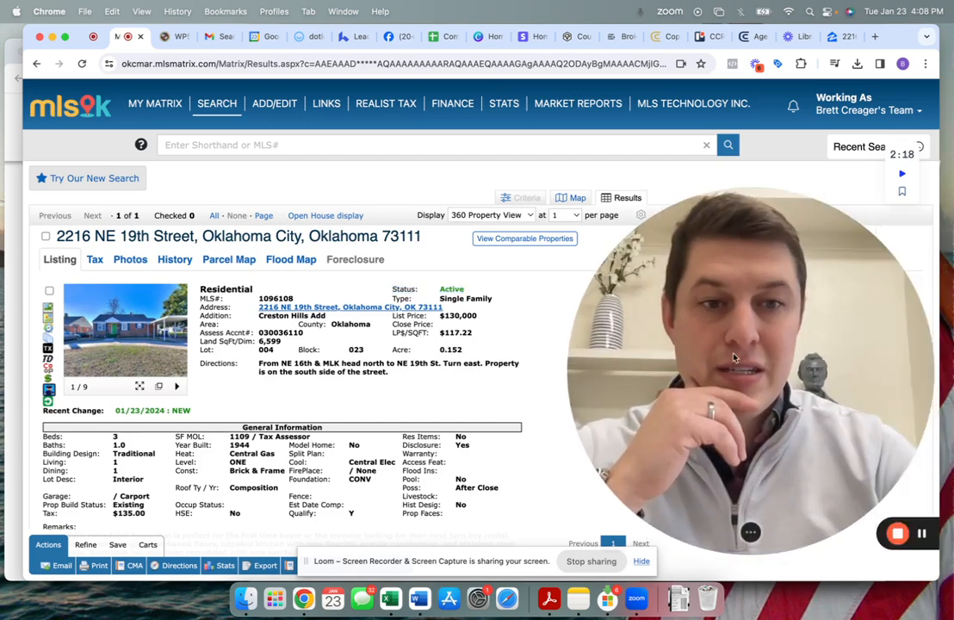